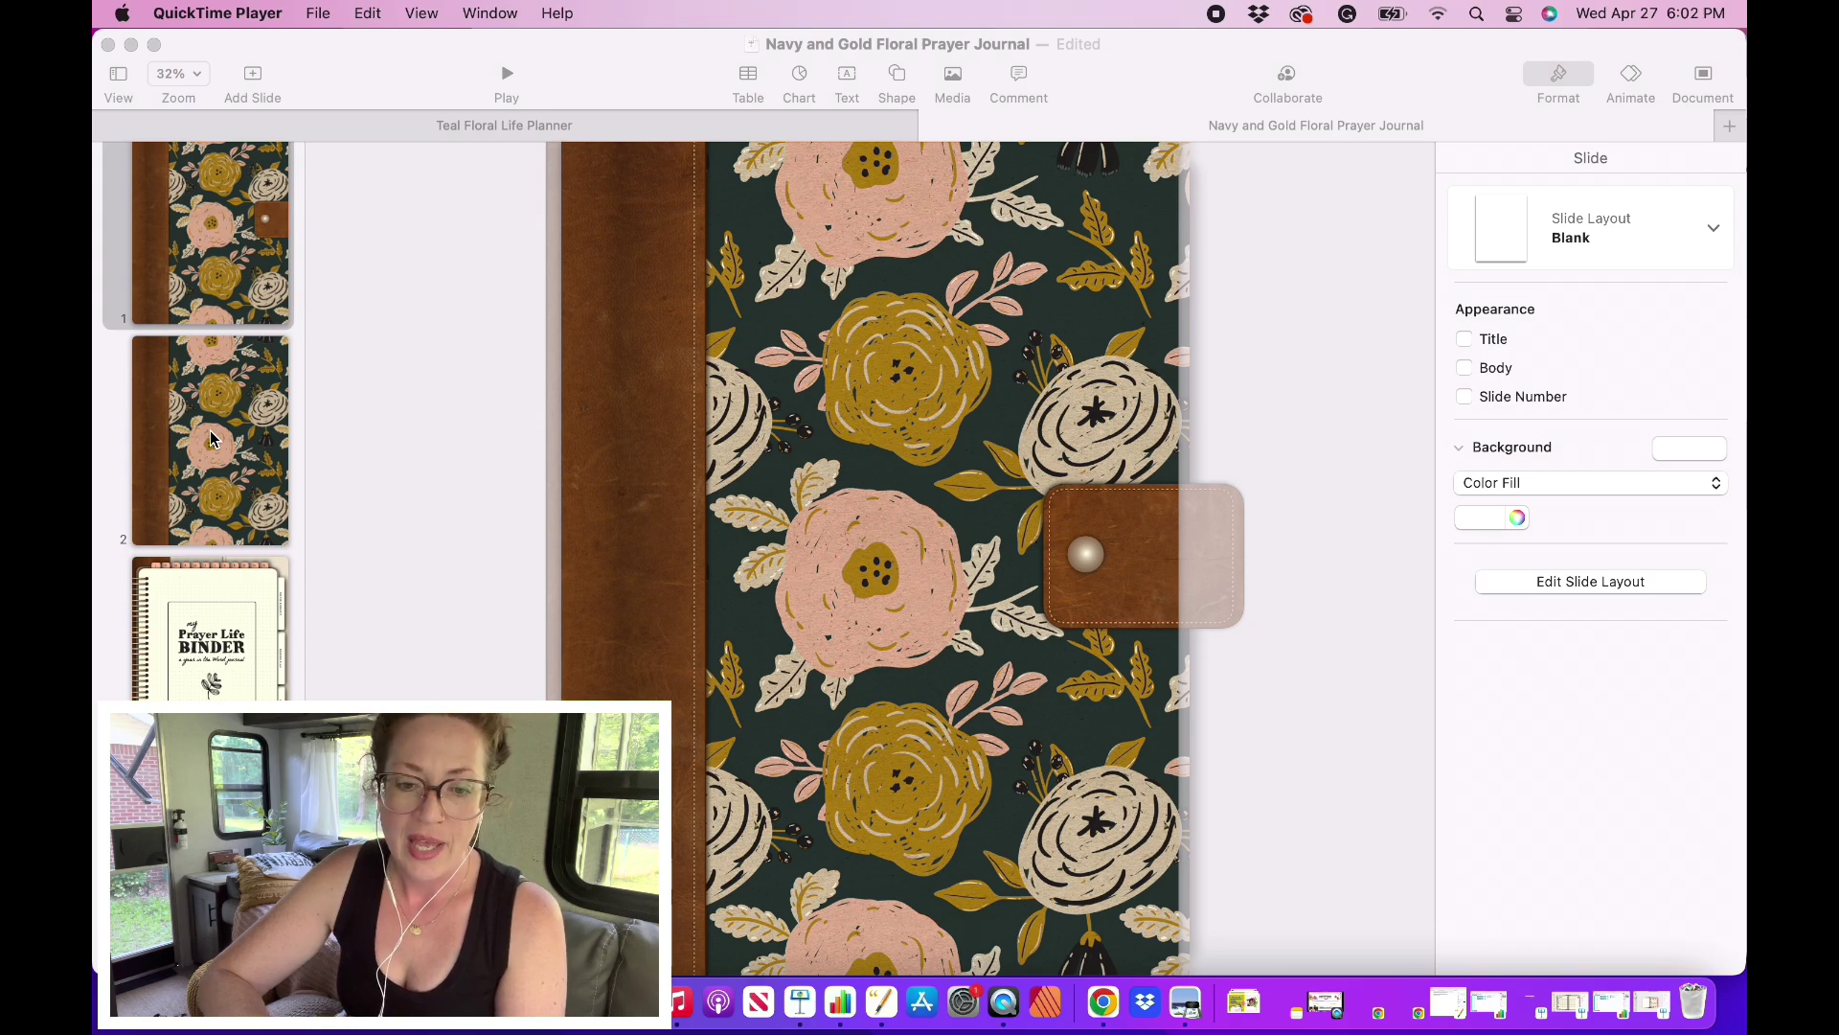
Step: Show slide 2, the navy-and-gold floral cover with the brown leather spine
click(211, 436)
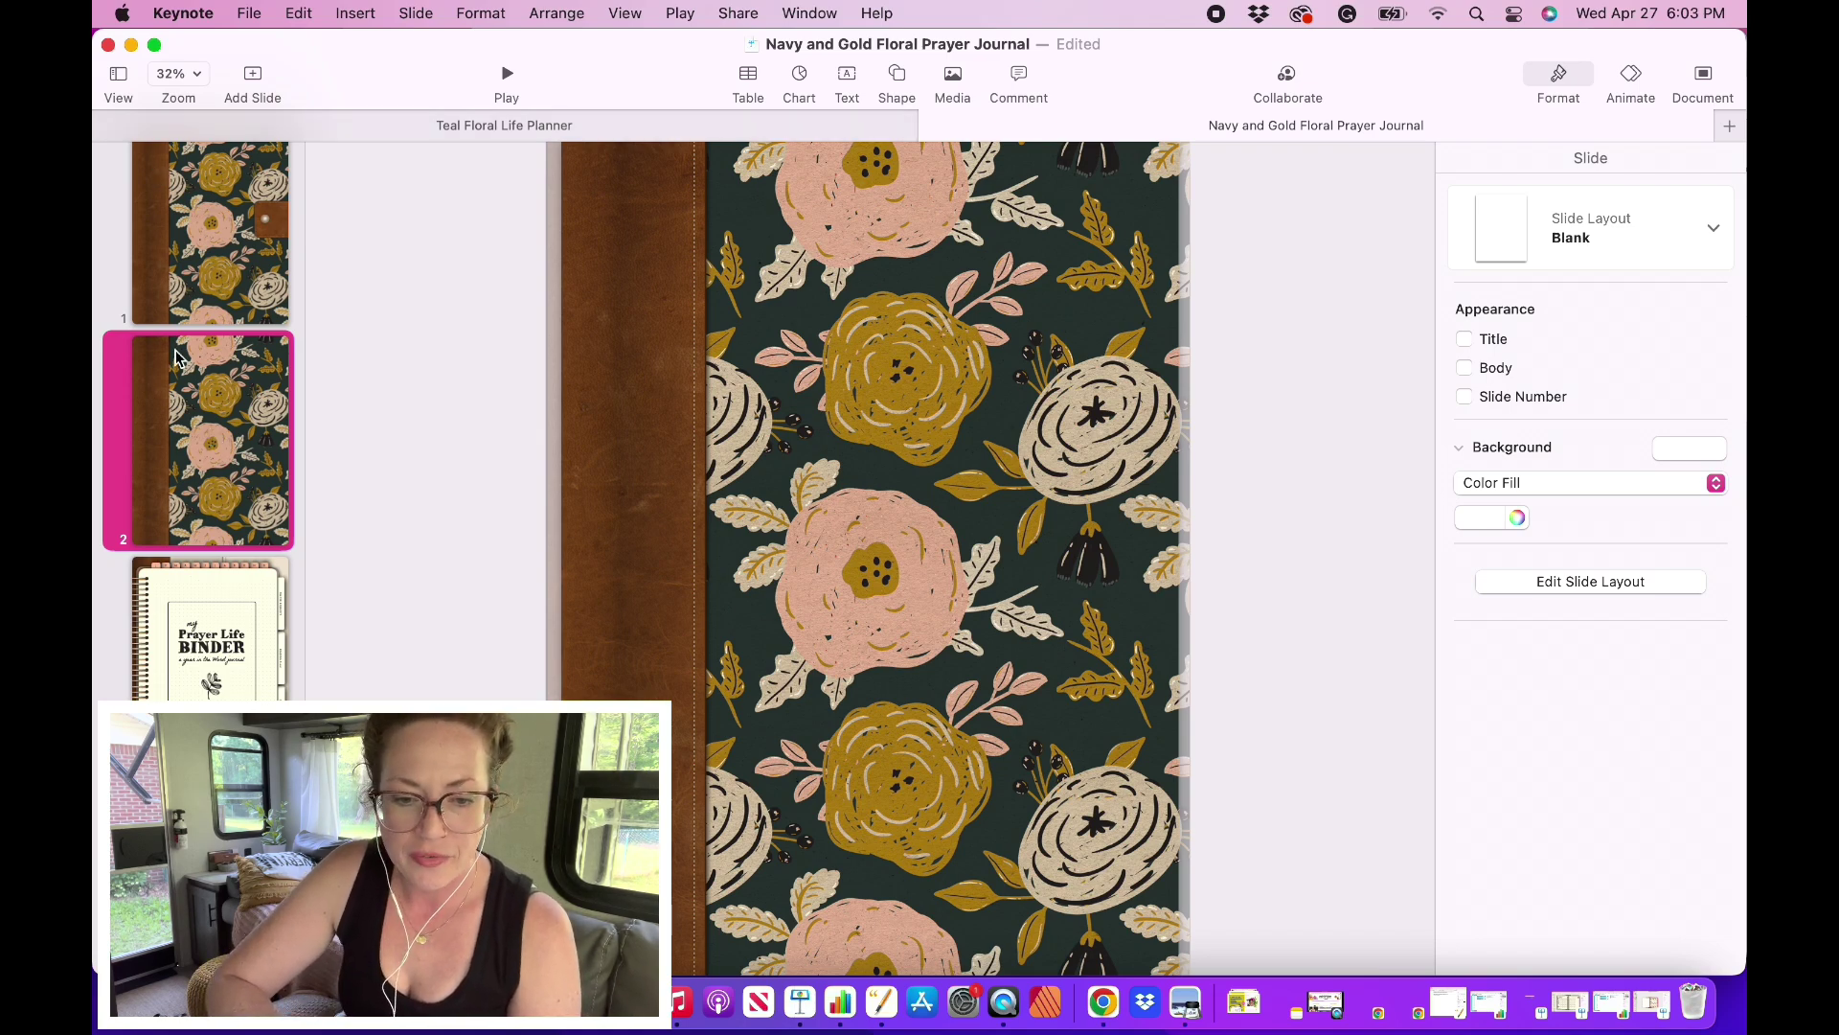
Step: Insert a rounded rectangle and resize it into a tab against the cover's right edge
click(897, 77)
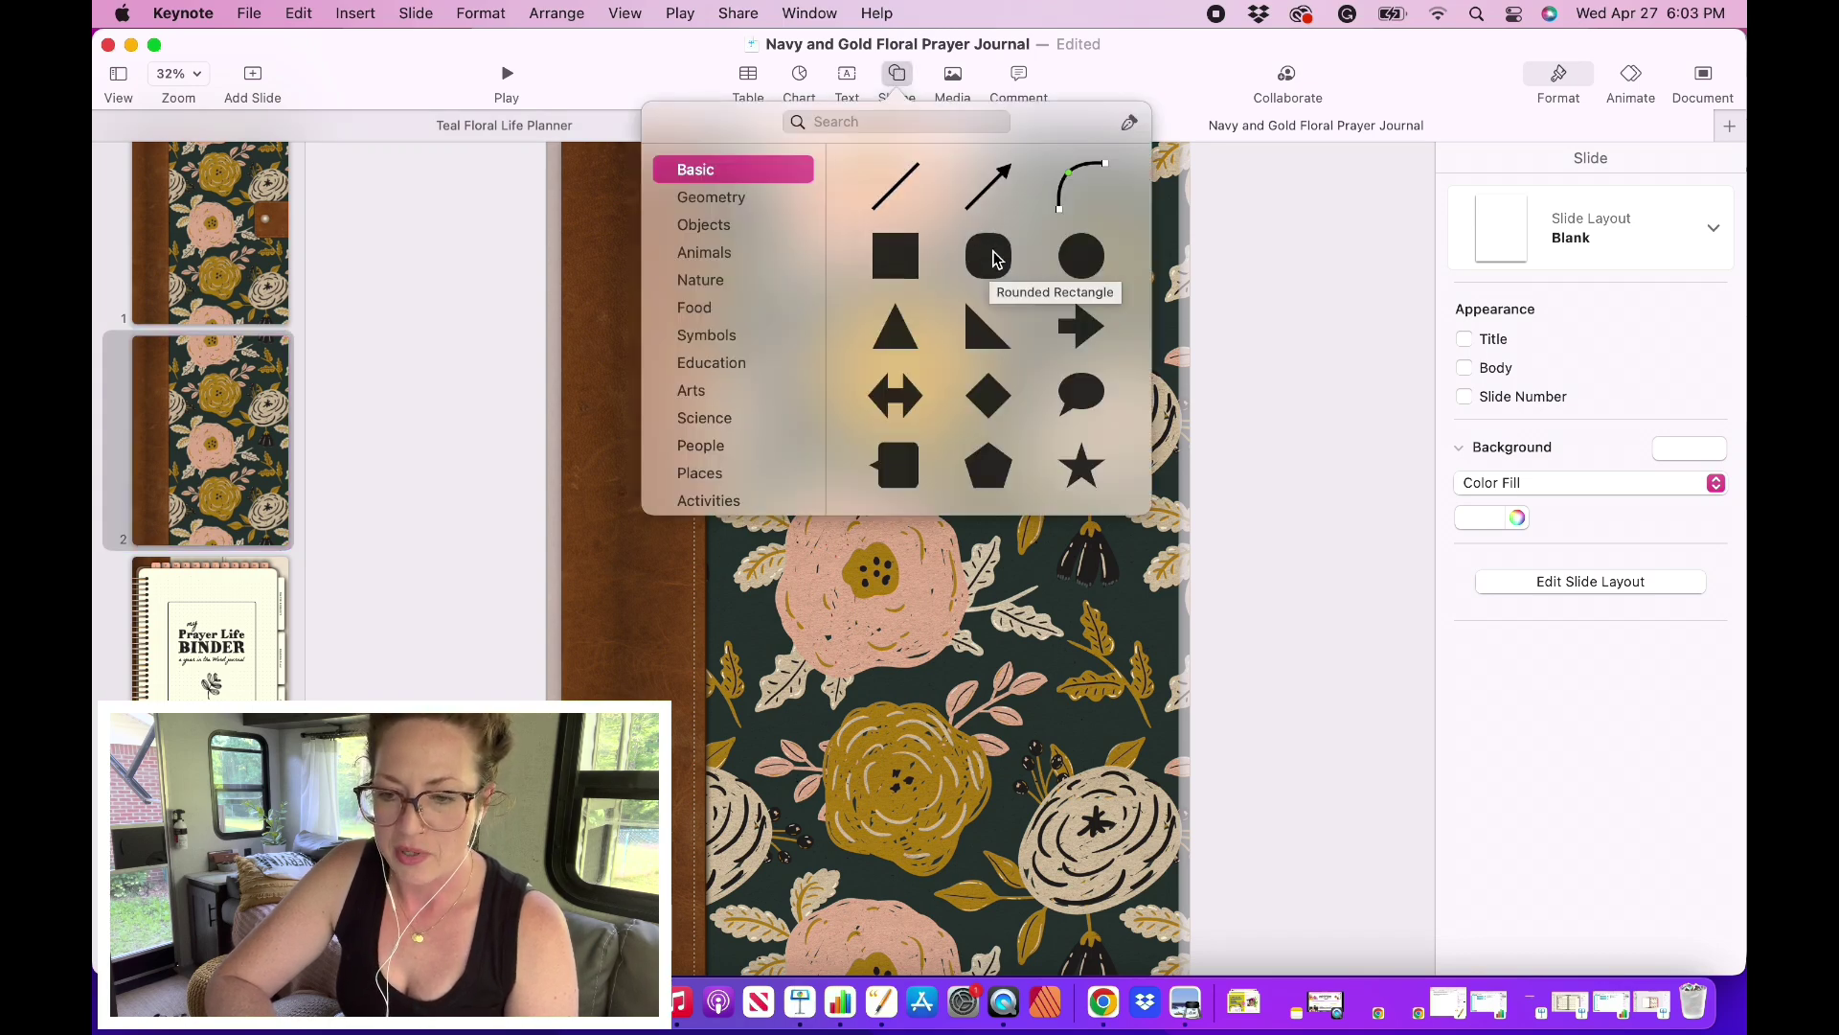
click(993, 257)
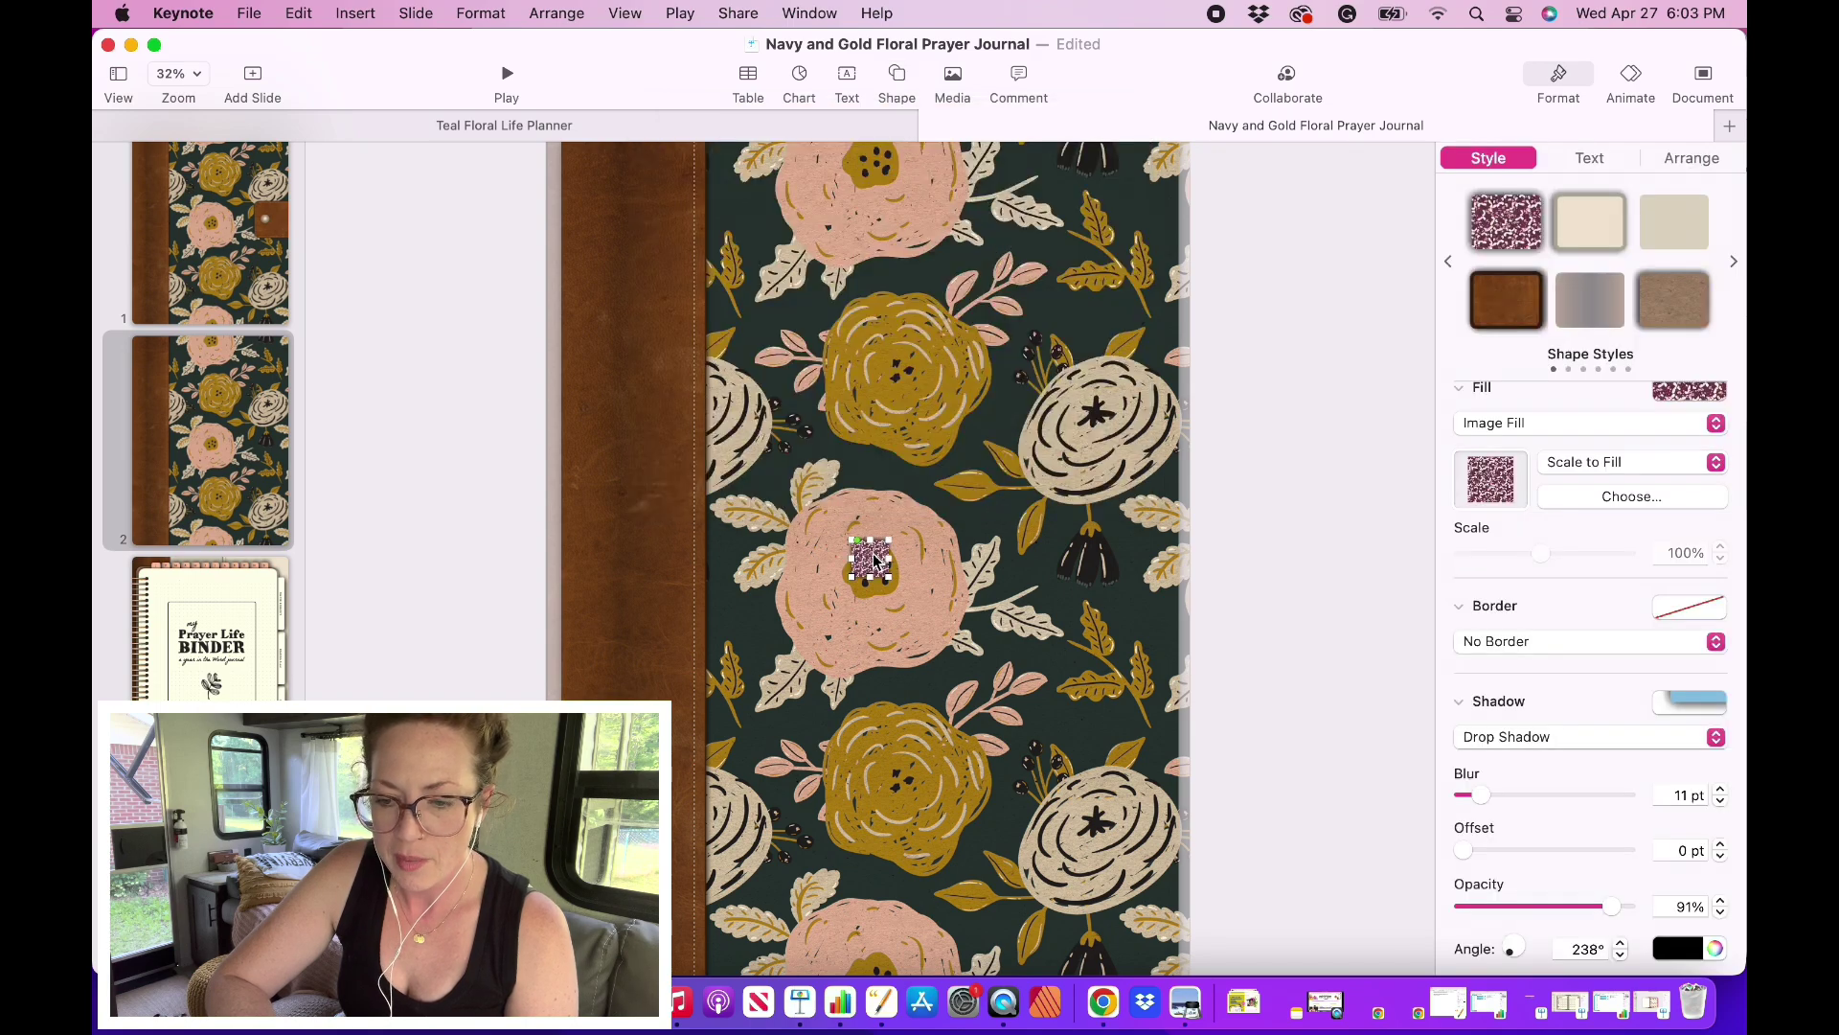
drag(883, 555, 1222, 629)
drag(1111, 560, 1097, 551)
mouse_move(1049, 493)
mouse_down()
mouse_move(1017, 484)
mouse_move(1041, 486)
mouse_up()
drag(1108, 540, 1108, 539)
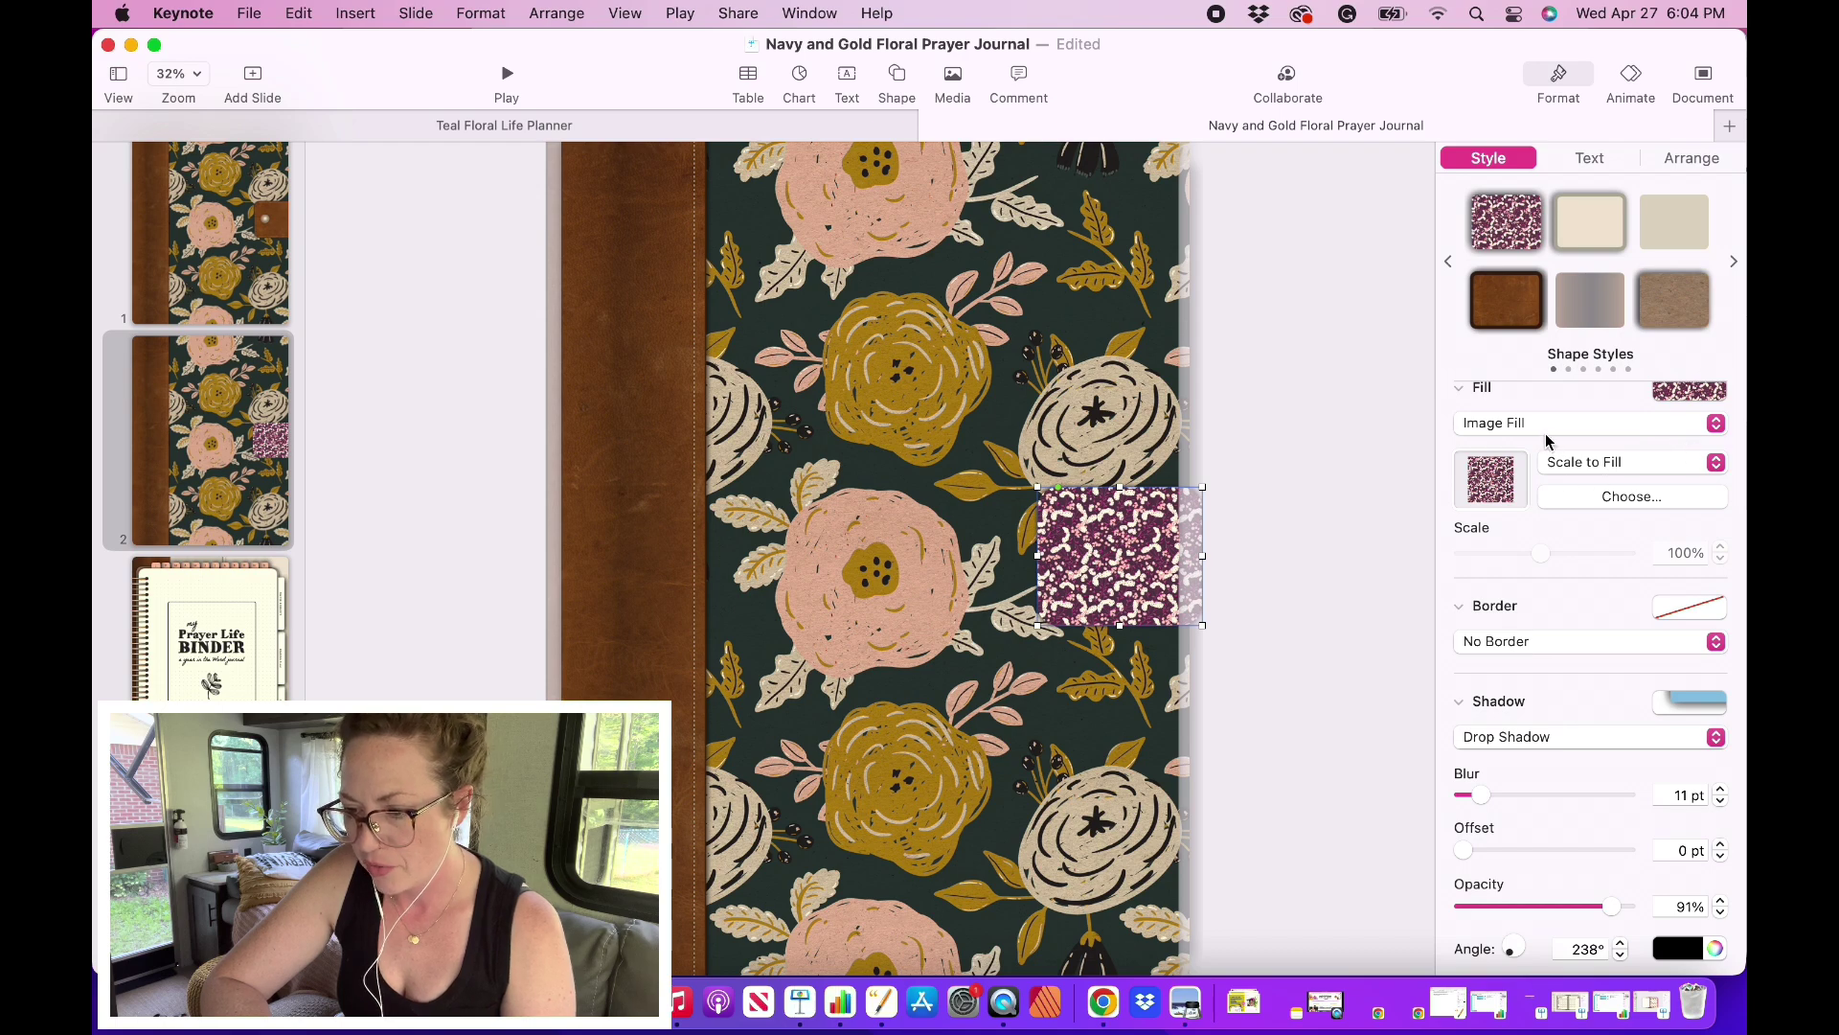
Step: Keep Image Fill for the tab and start choosing a replacement image
scroll(1584, 484, up, 2)
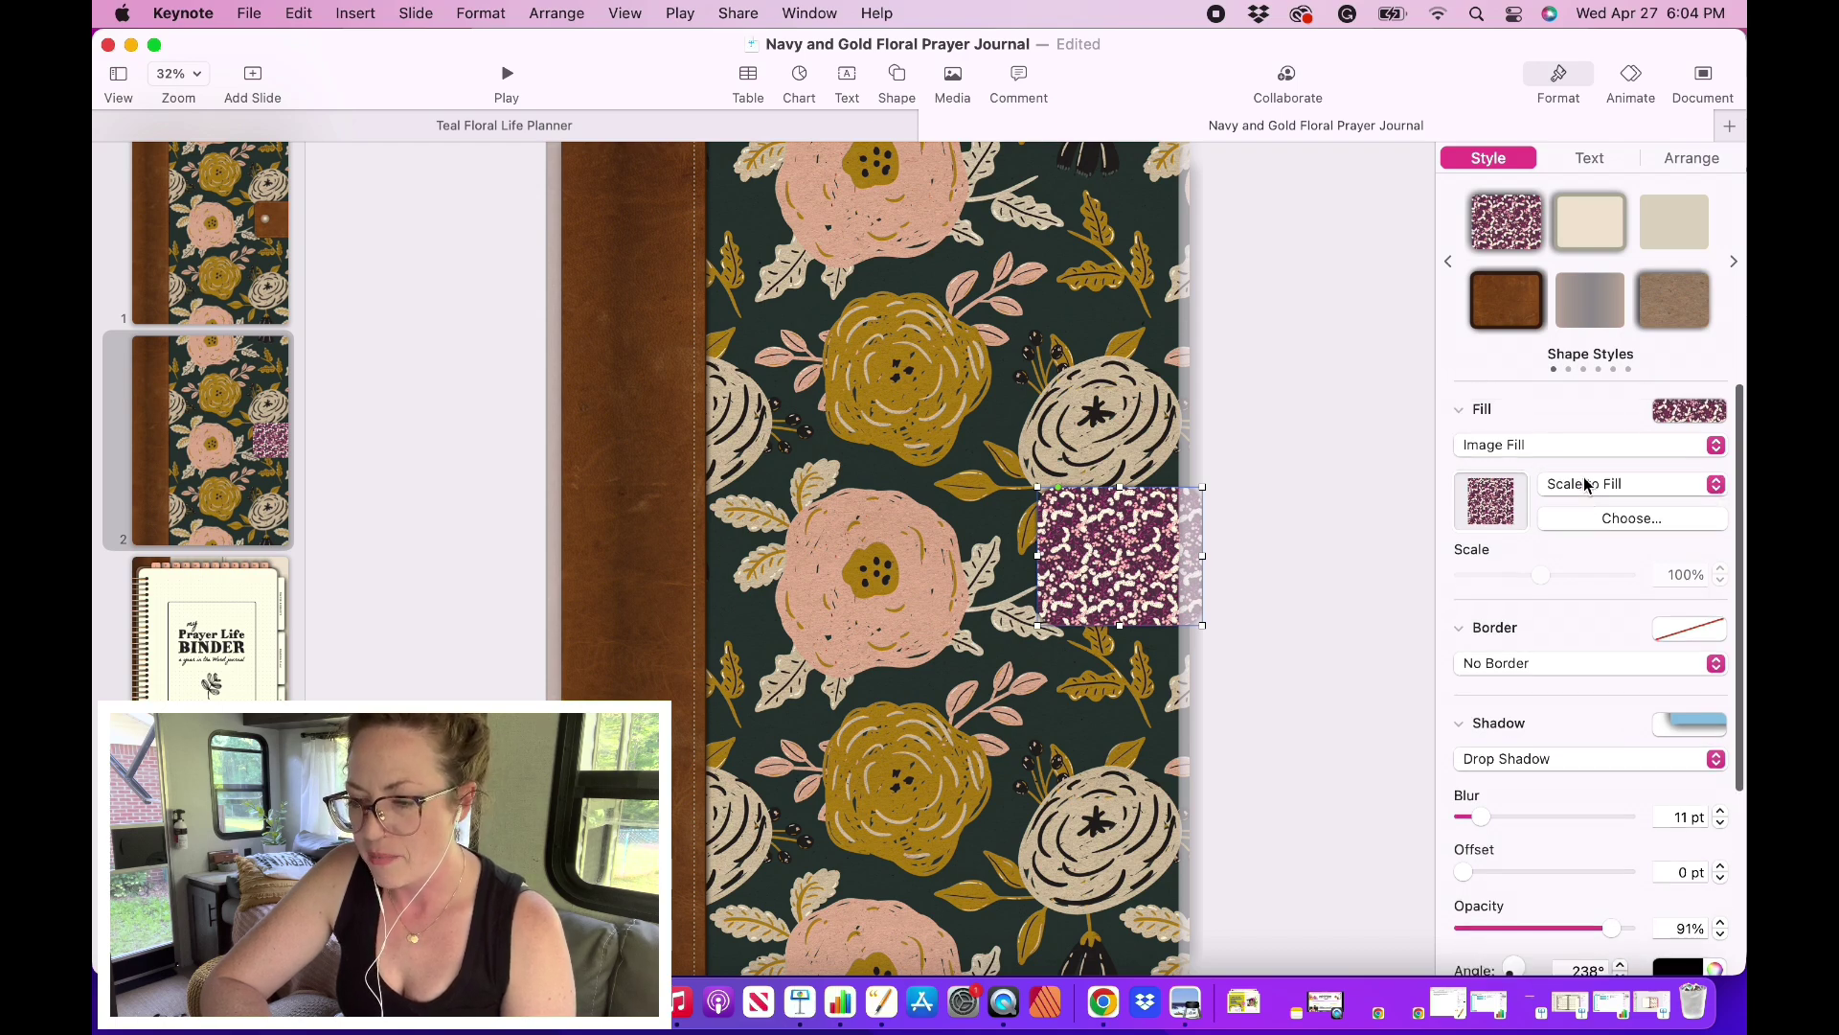
click(1715, 445)
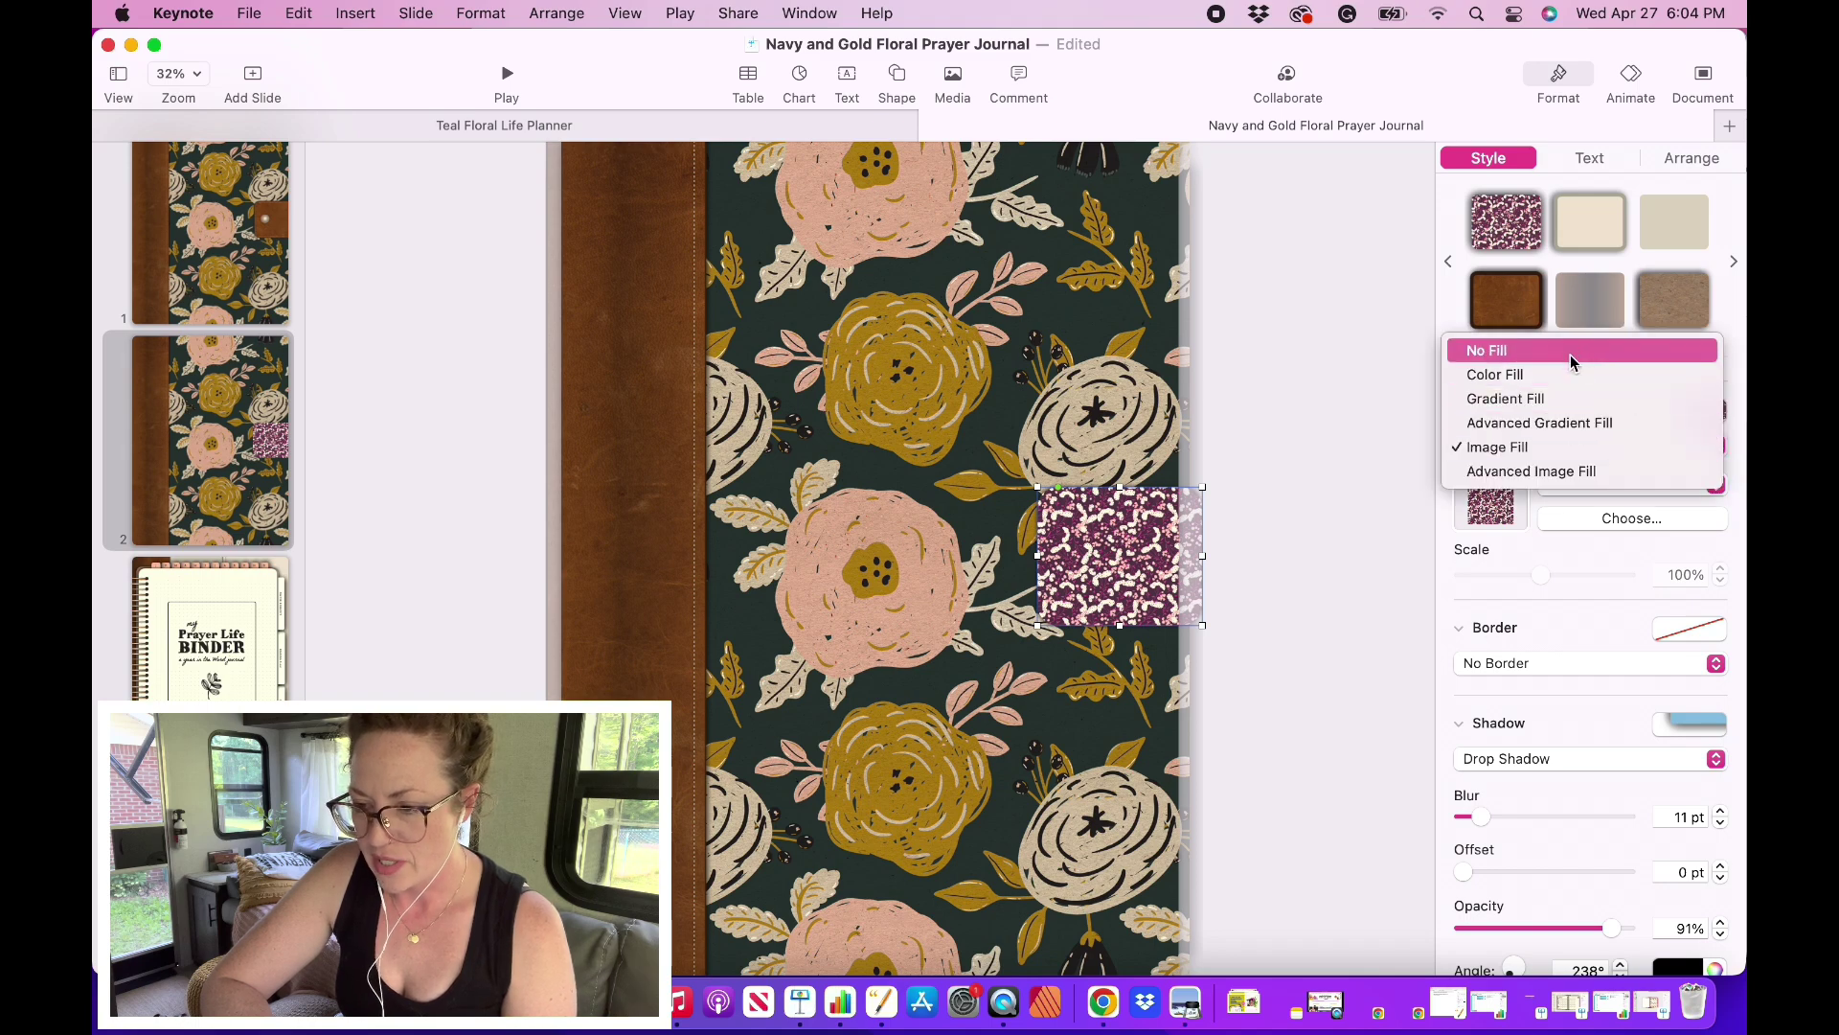
click(1561, 447)
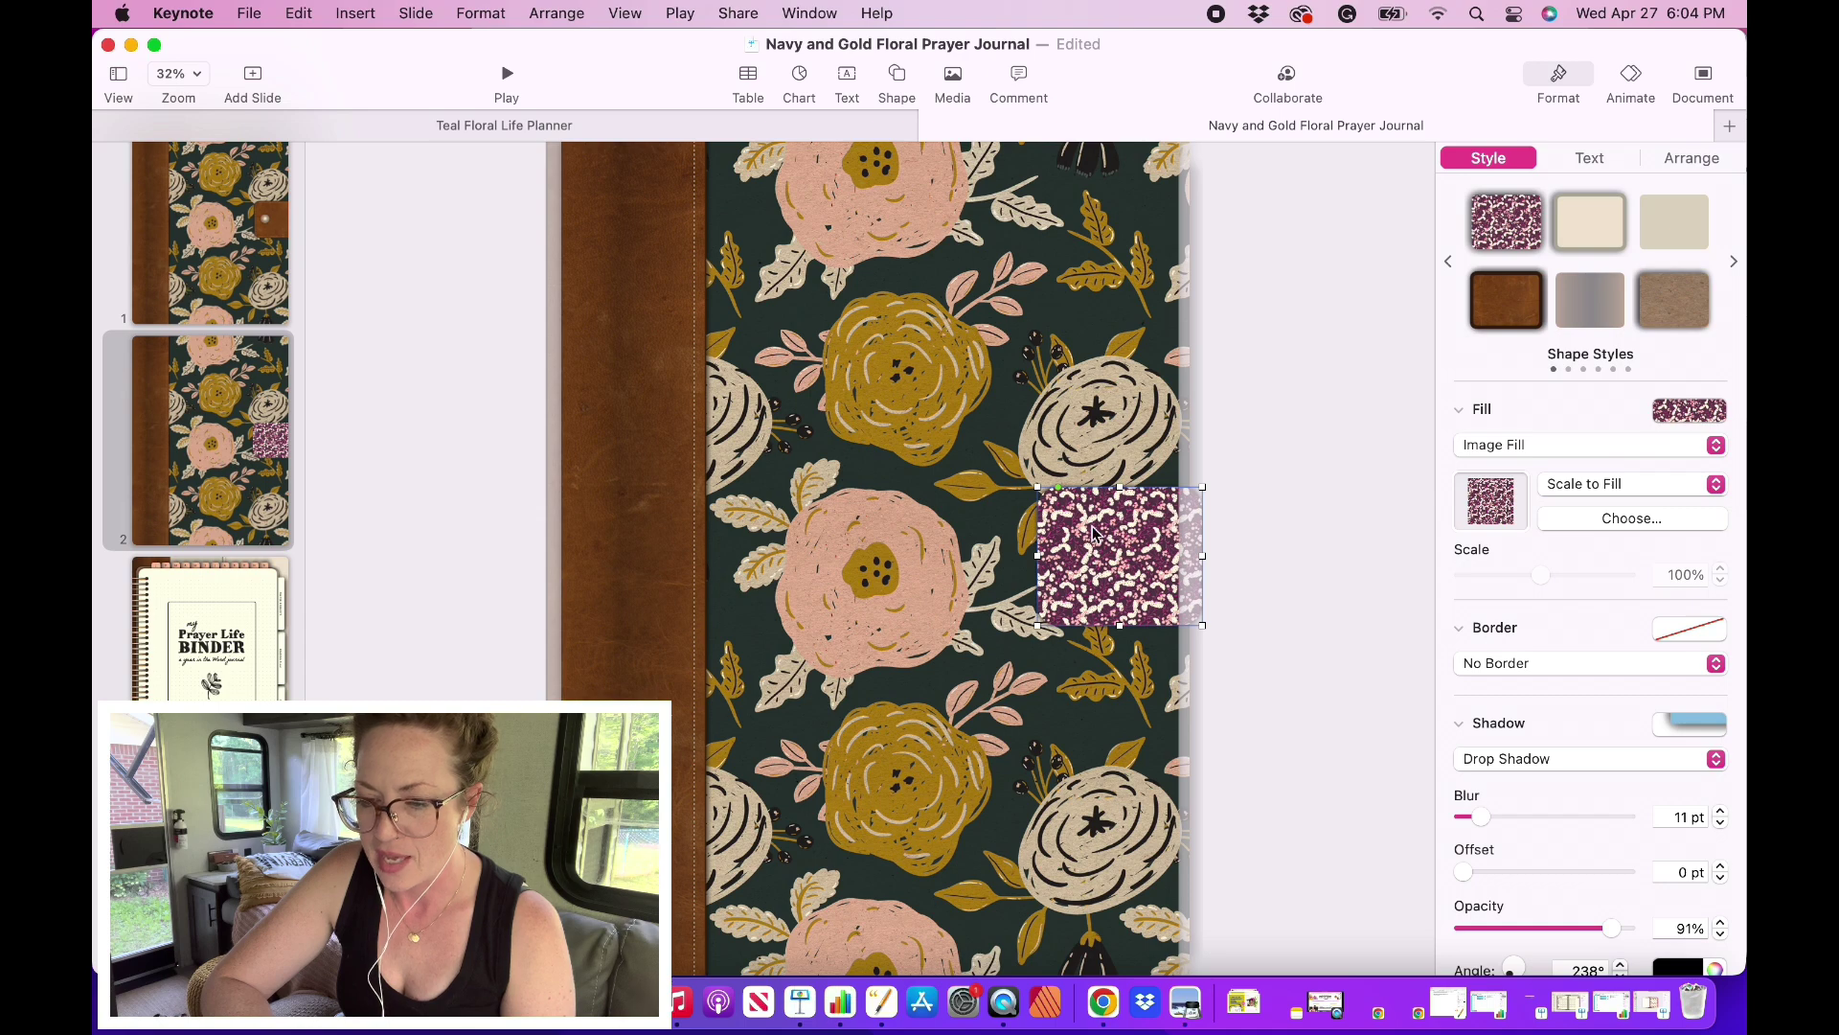
click(1621, 519)
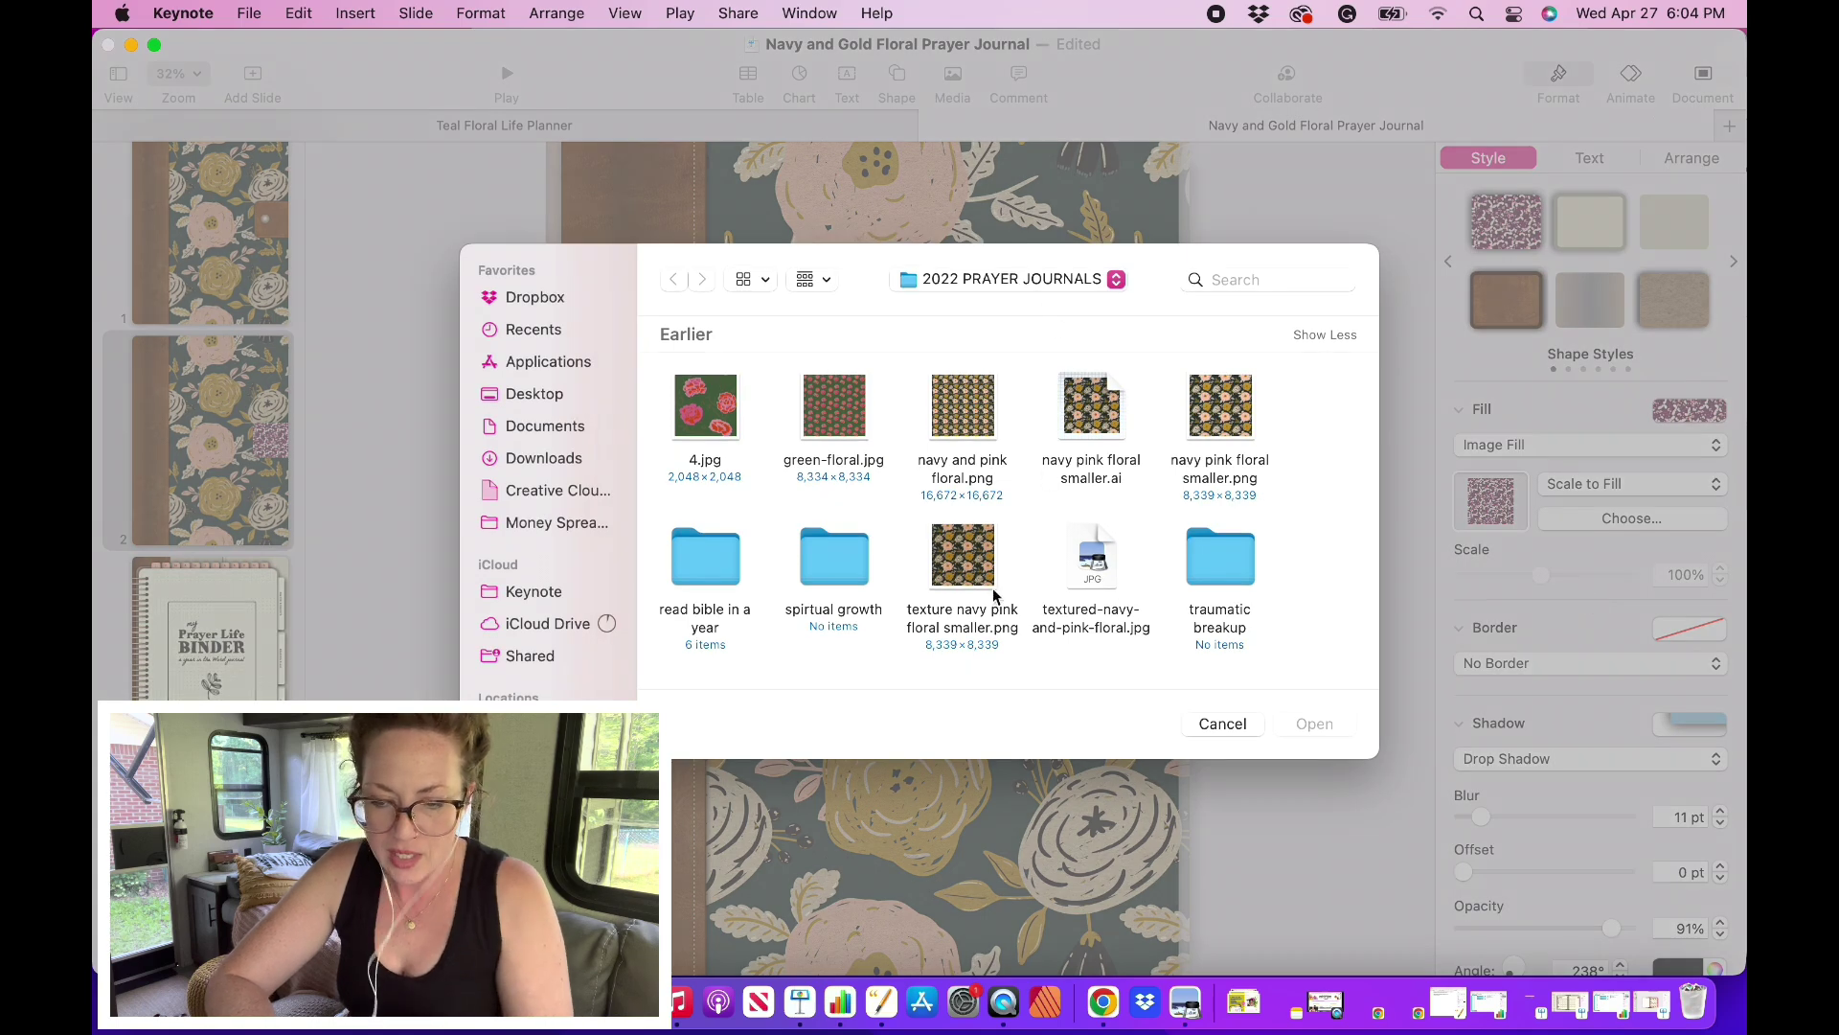
Step: Load the 06-Weathered texture from Downloads > Leather Love Textures into the tab fill
scroll(535, 437, up, 1)
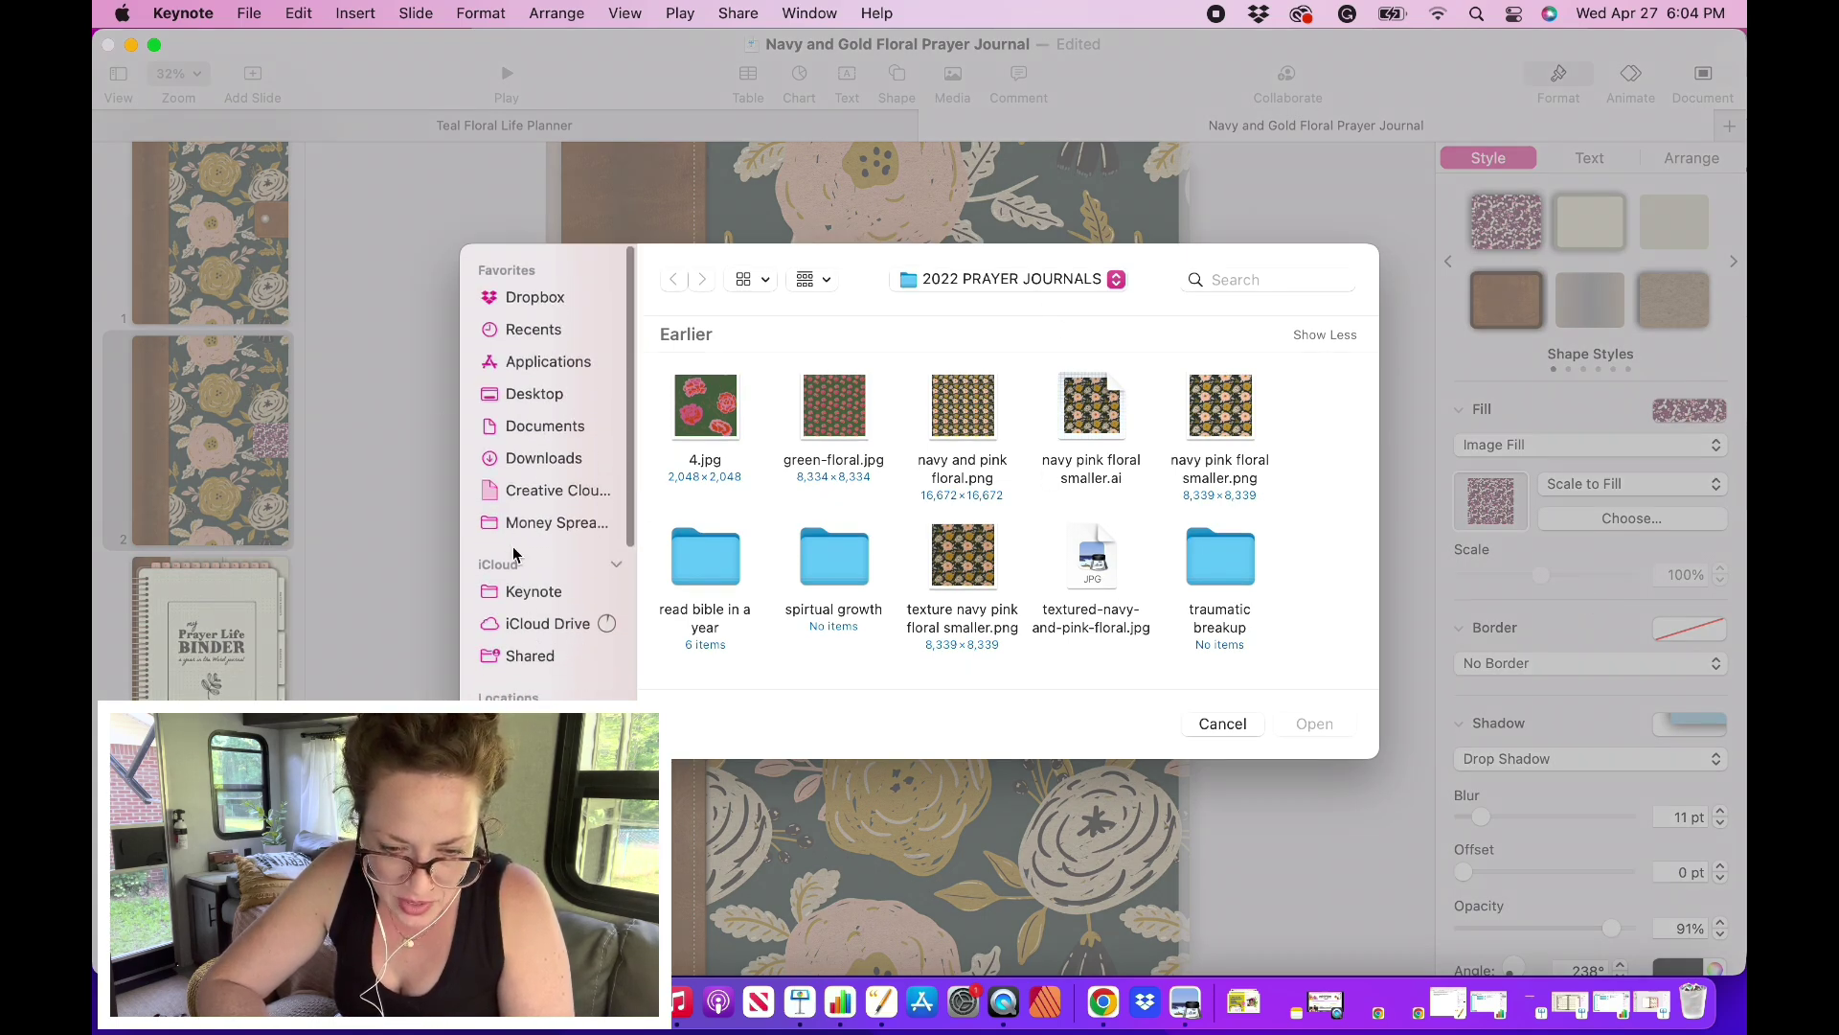
click(540, 461)
scroll(982, 581, down, 15)
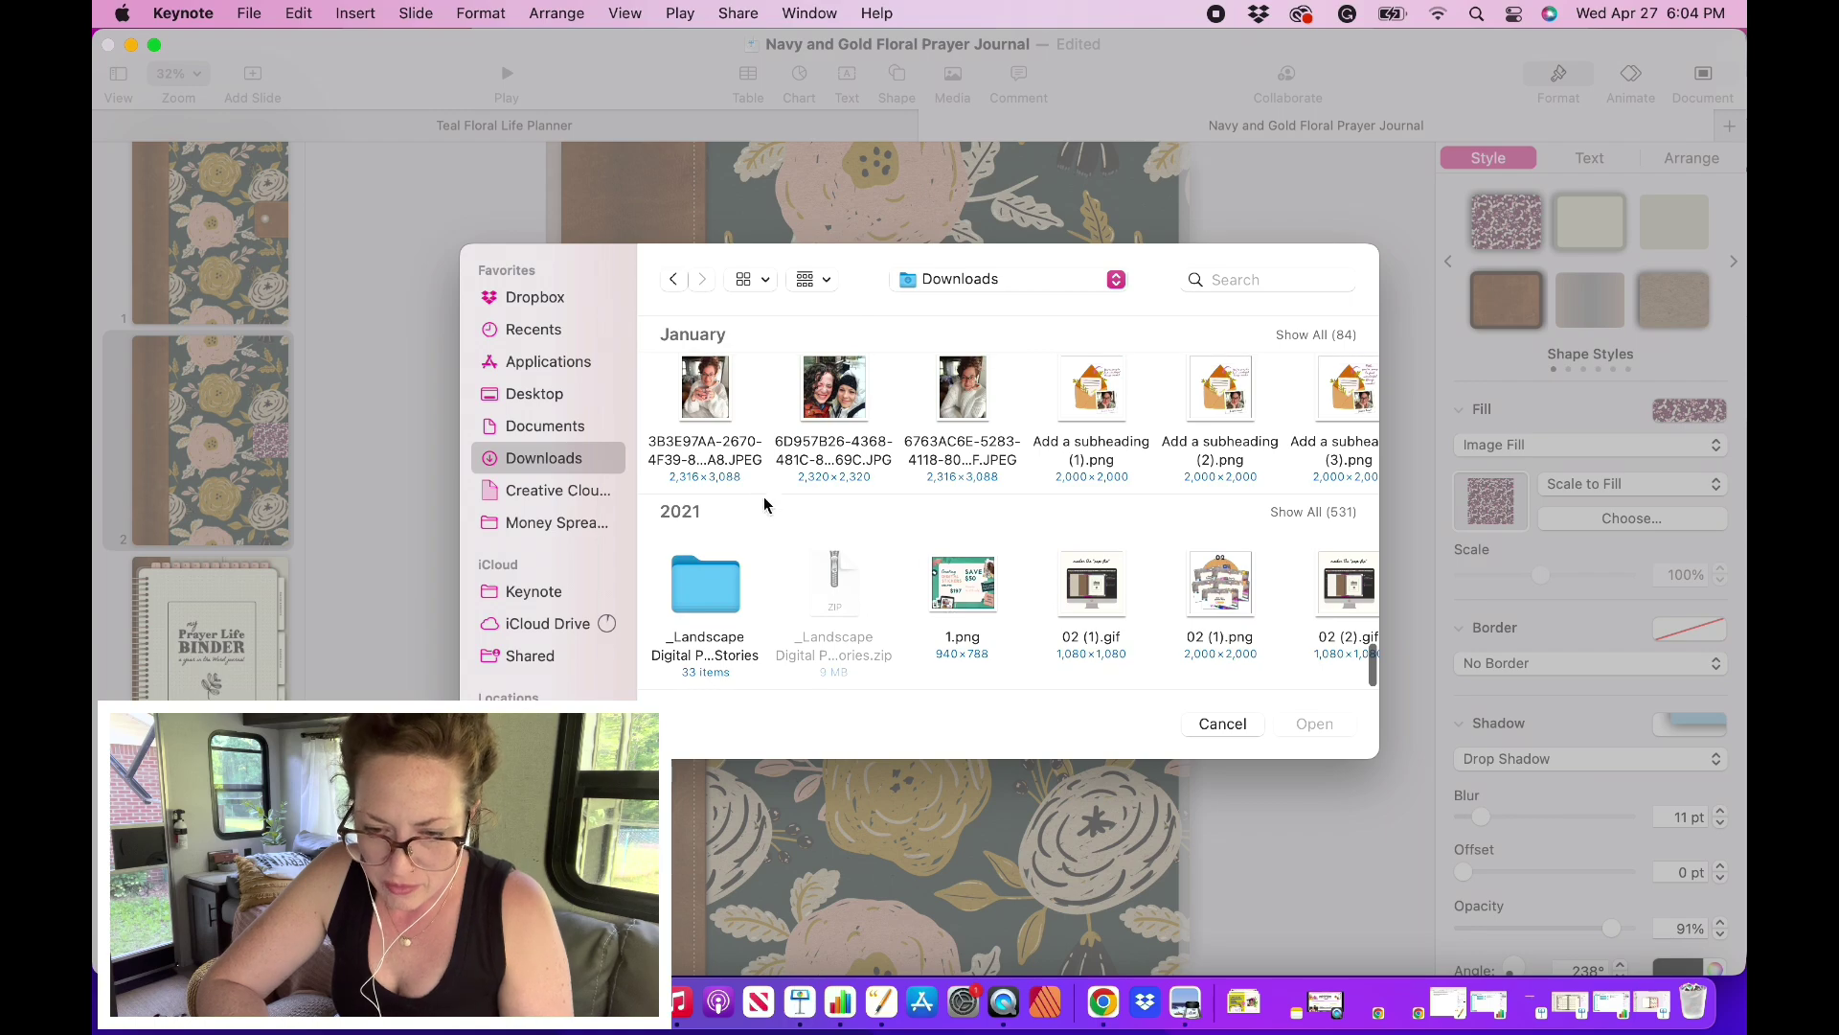
click(1311, 512)
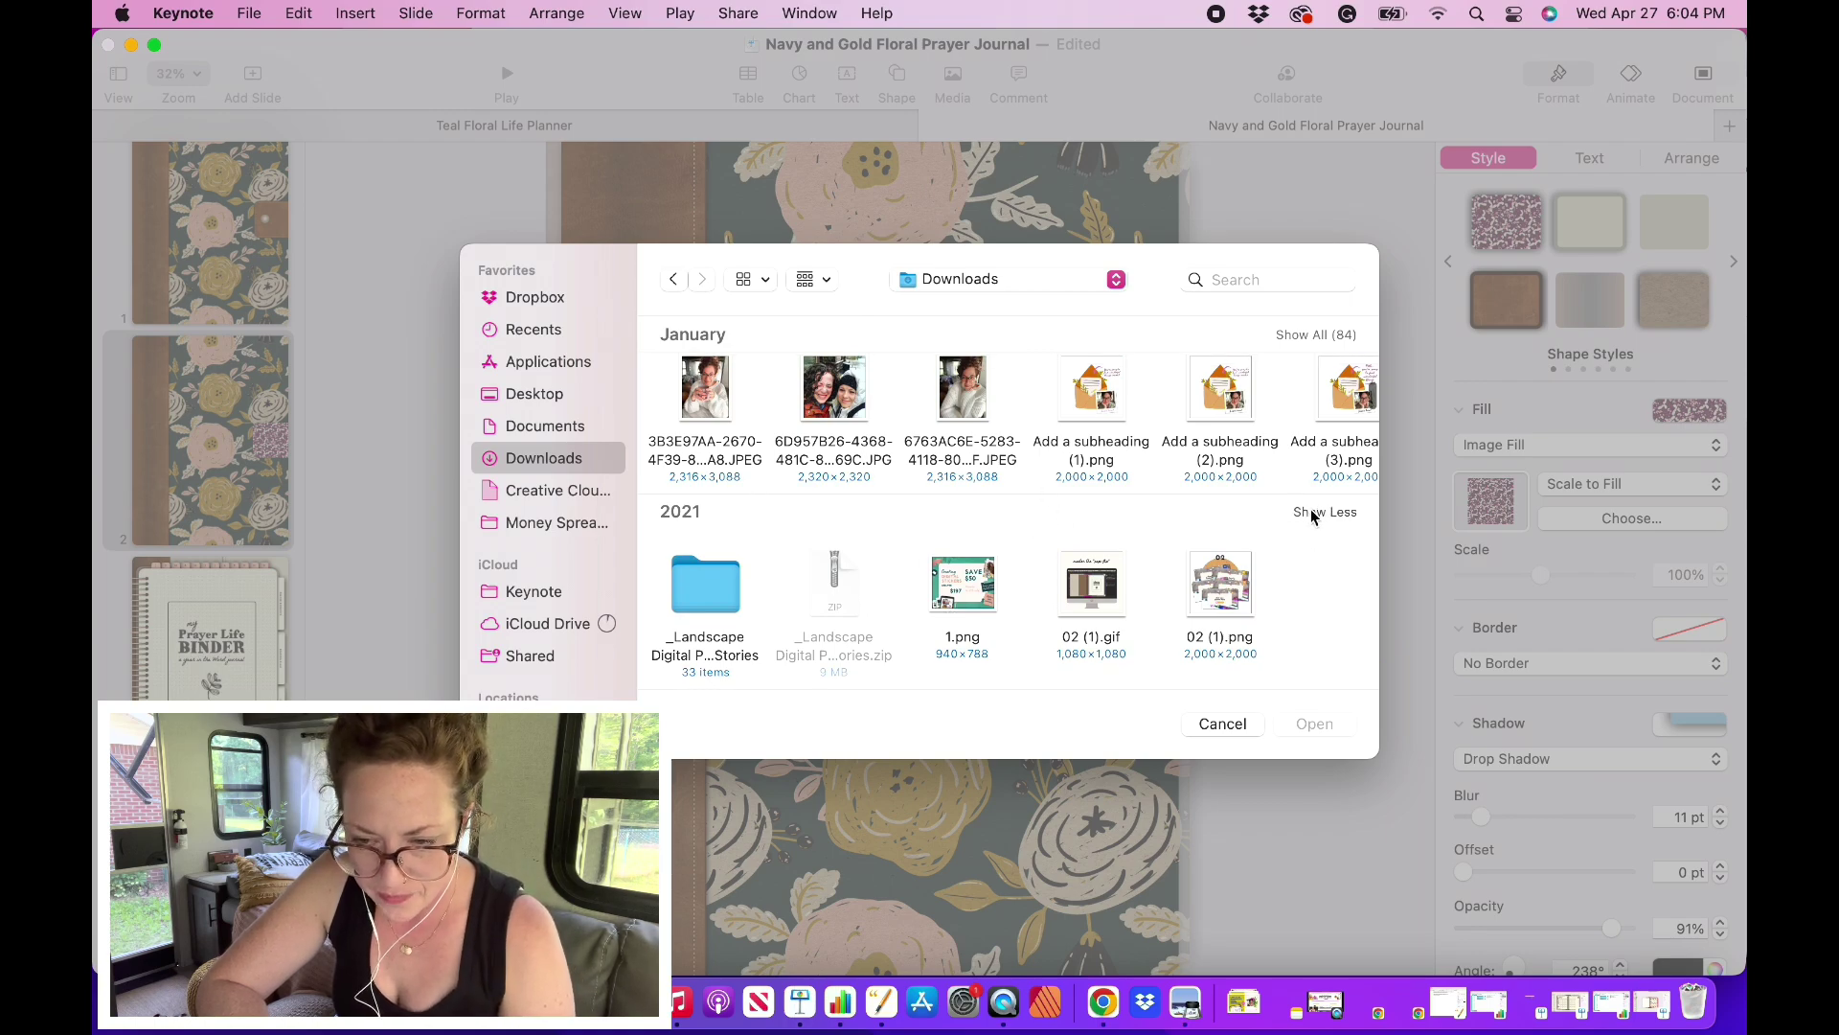
scroll(1053, 603, down, 5)
scroll(1052, 609, down, 8)
scroll(1052, 609, down, 10)
scroll(1052, 605, down, 10)
scroll(1050, 600, down, 10)
scroll(1049, 600, down, 10)
scroll(1051, 605, up, 1)
double_click(1094, 457)
click(836, 416)
double_click(836, 416)
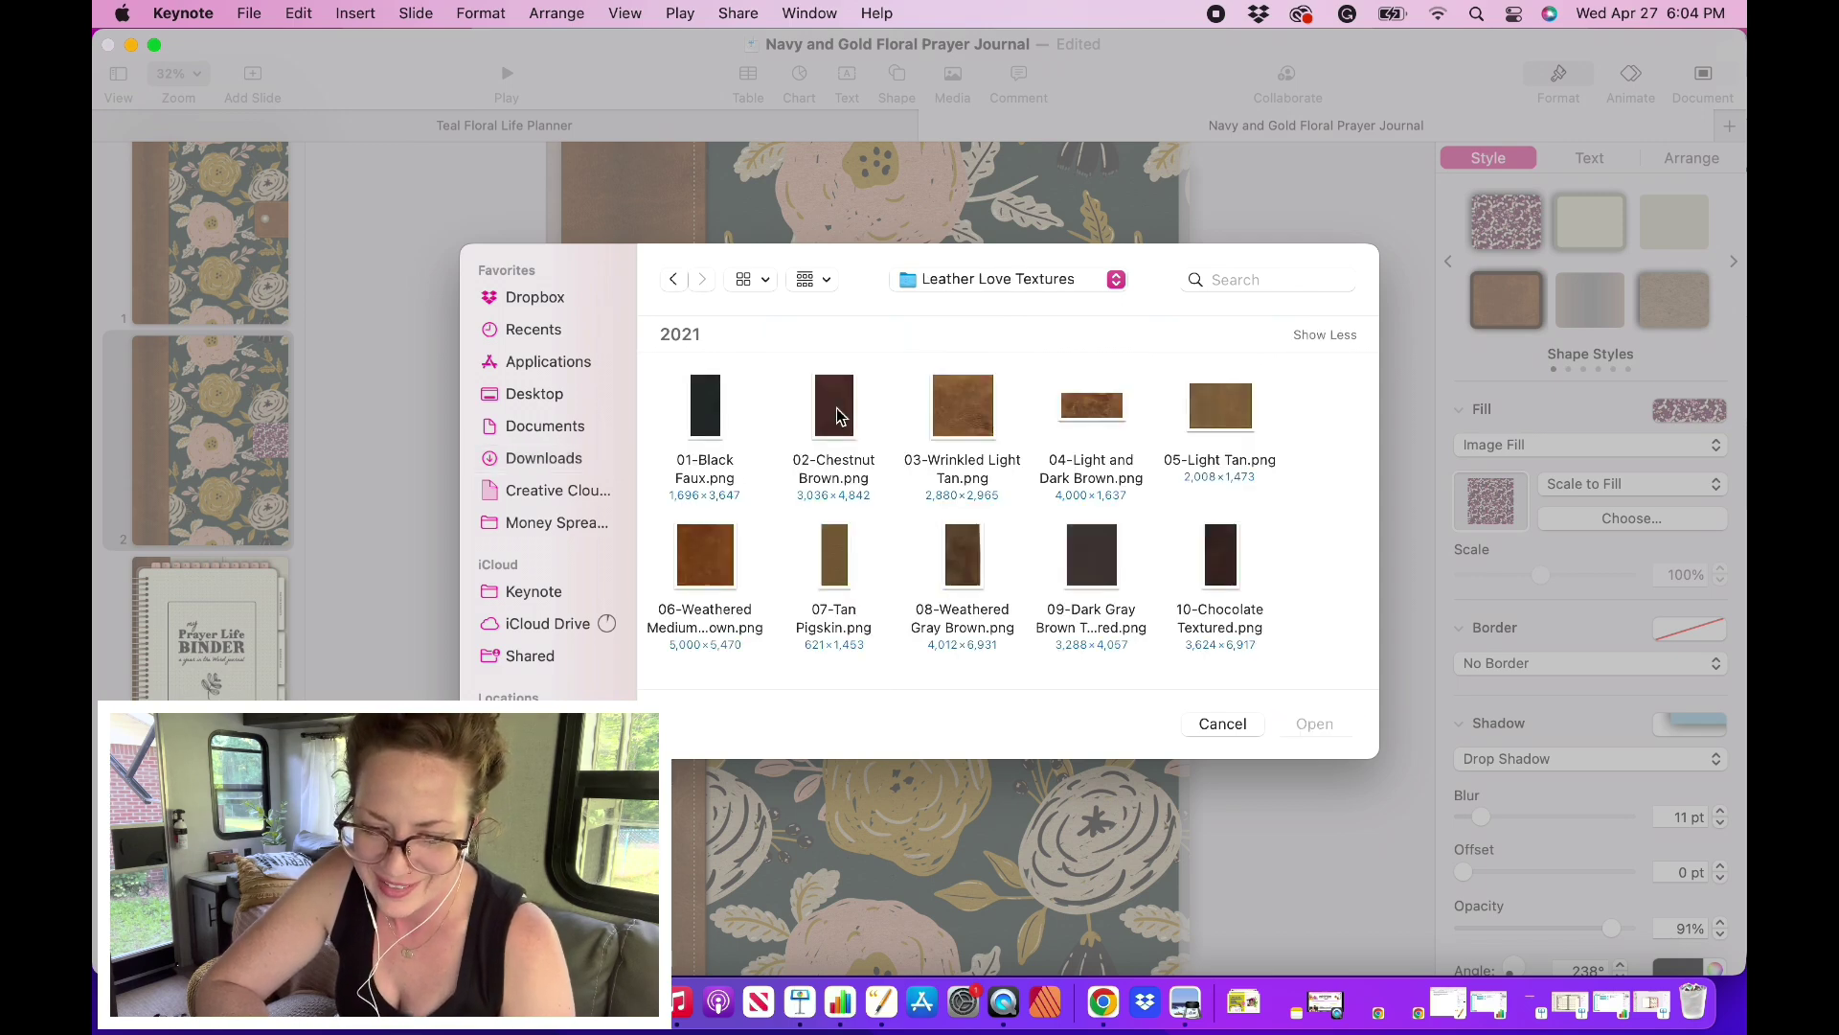
click(714, 538)
double_click(715, 539)
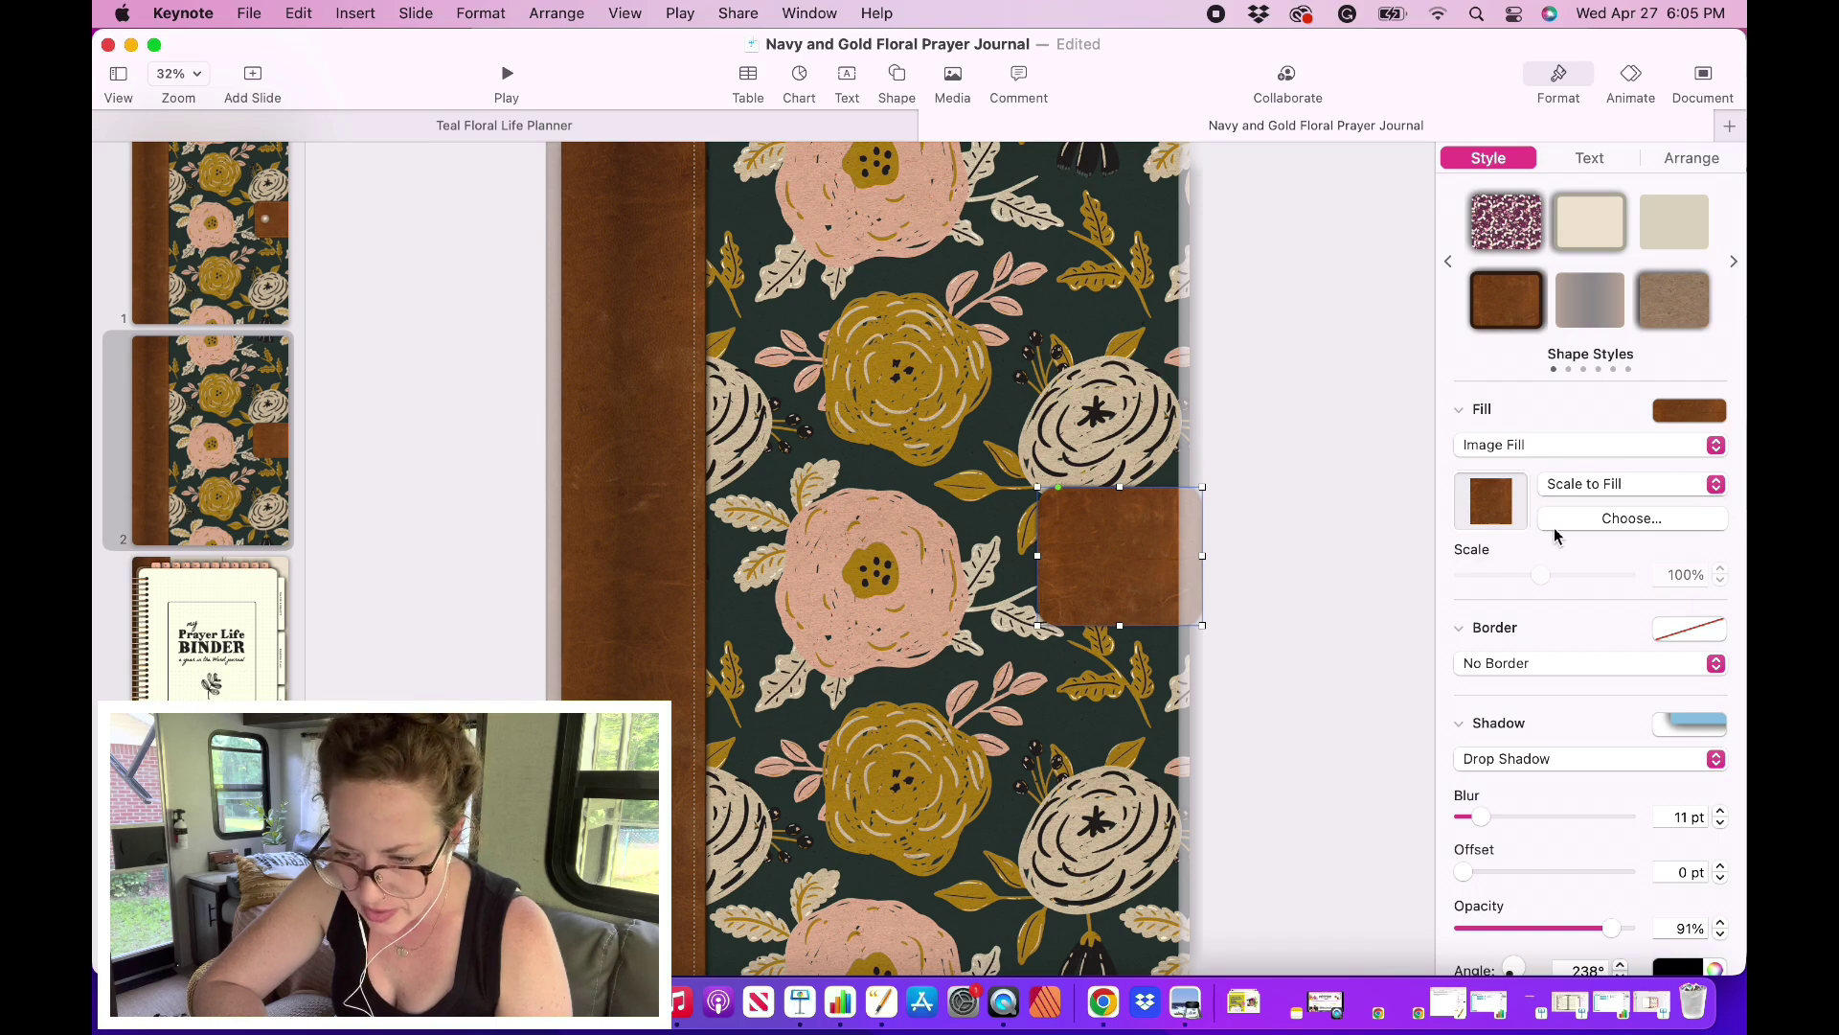
Step: Switch the leather fill to Tile and set its scale to 40%
click(1715, 486)
click(1673, 463)
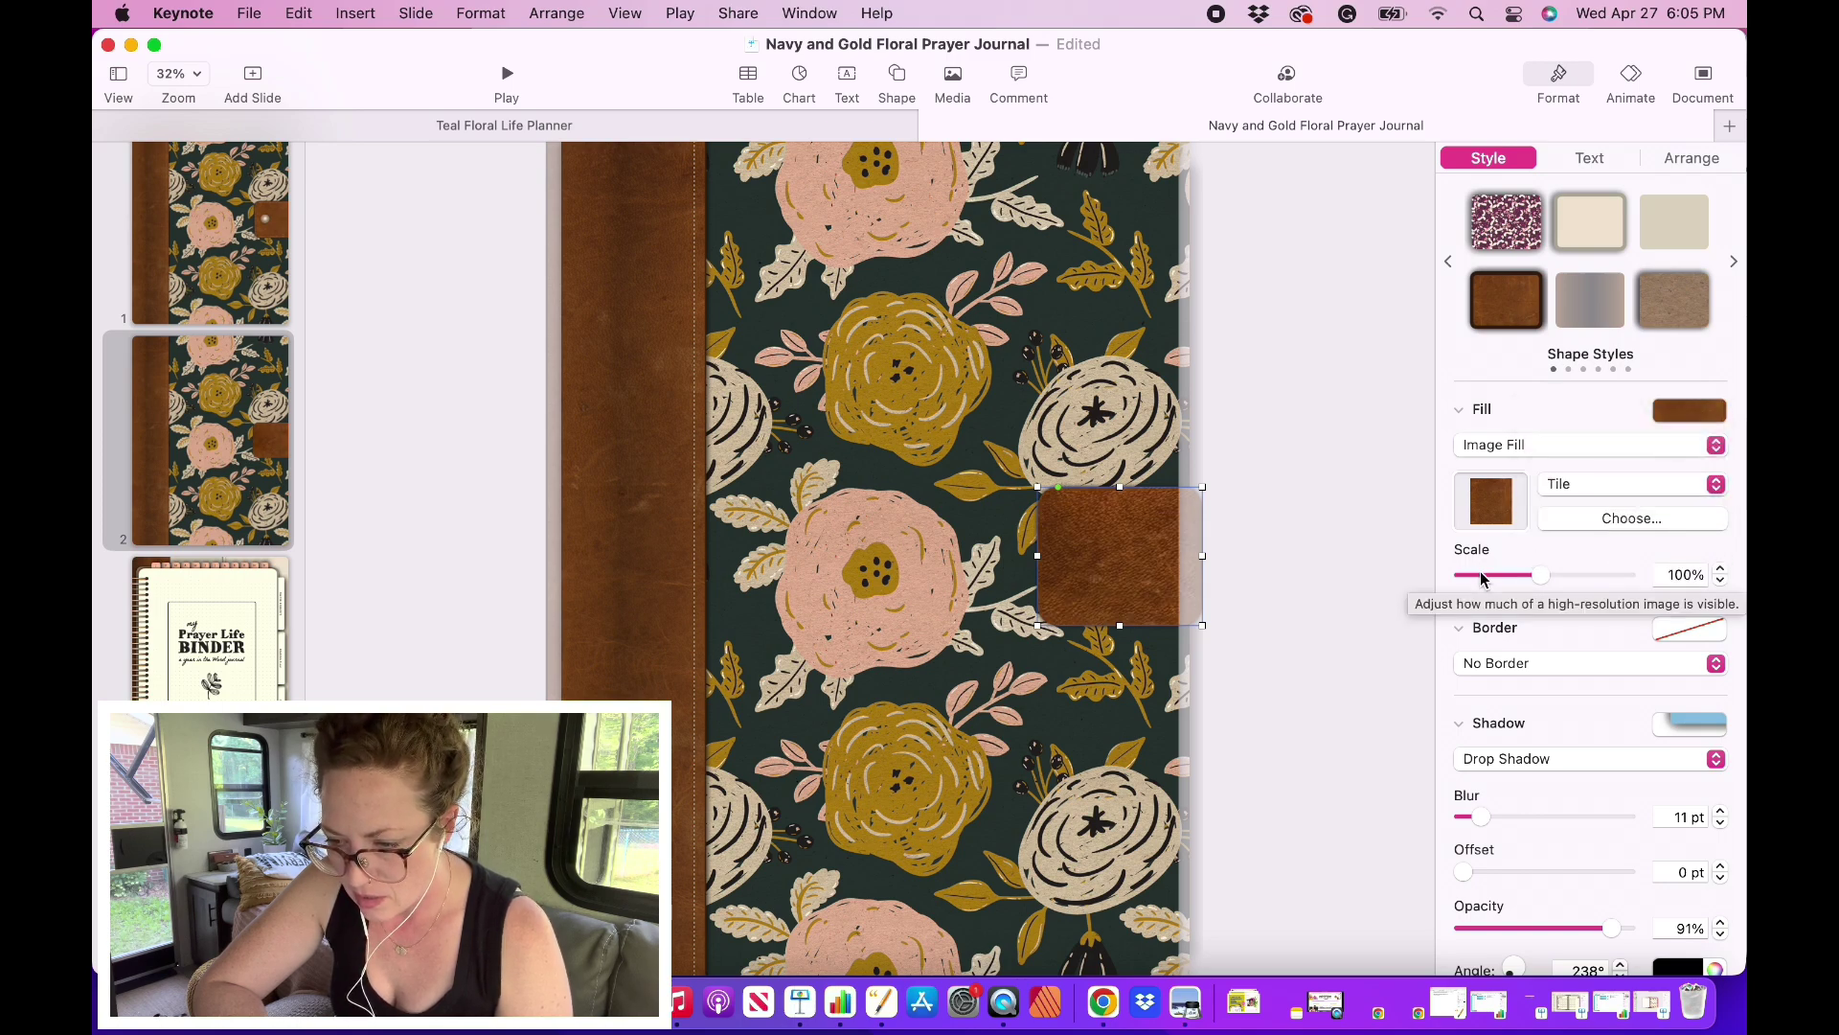
click(1665, 574)
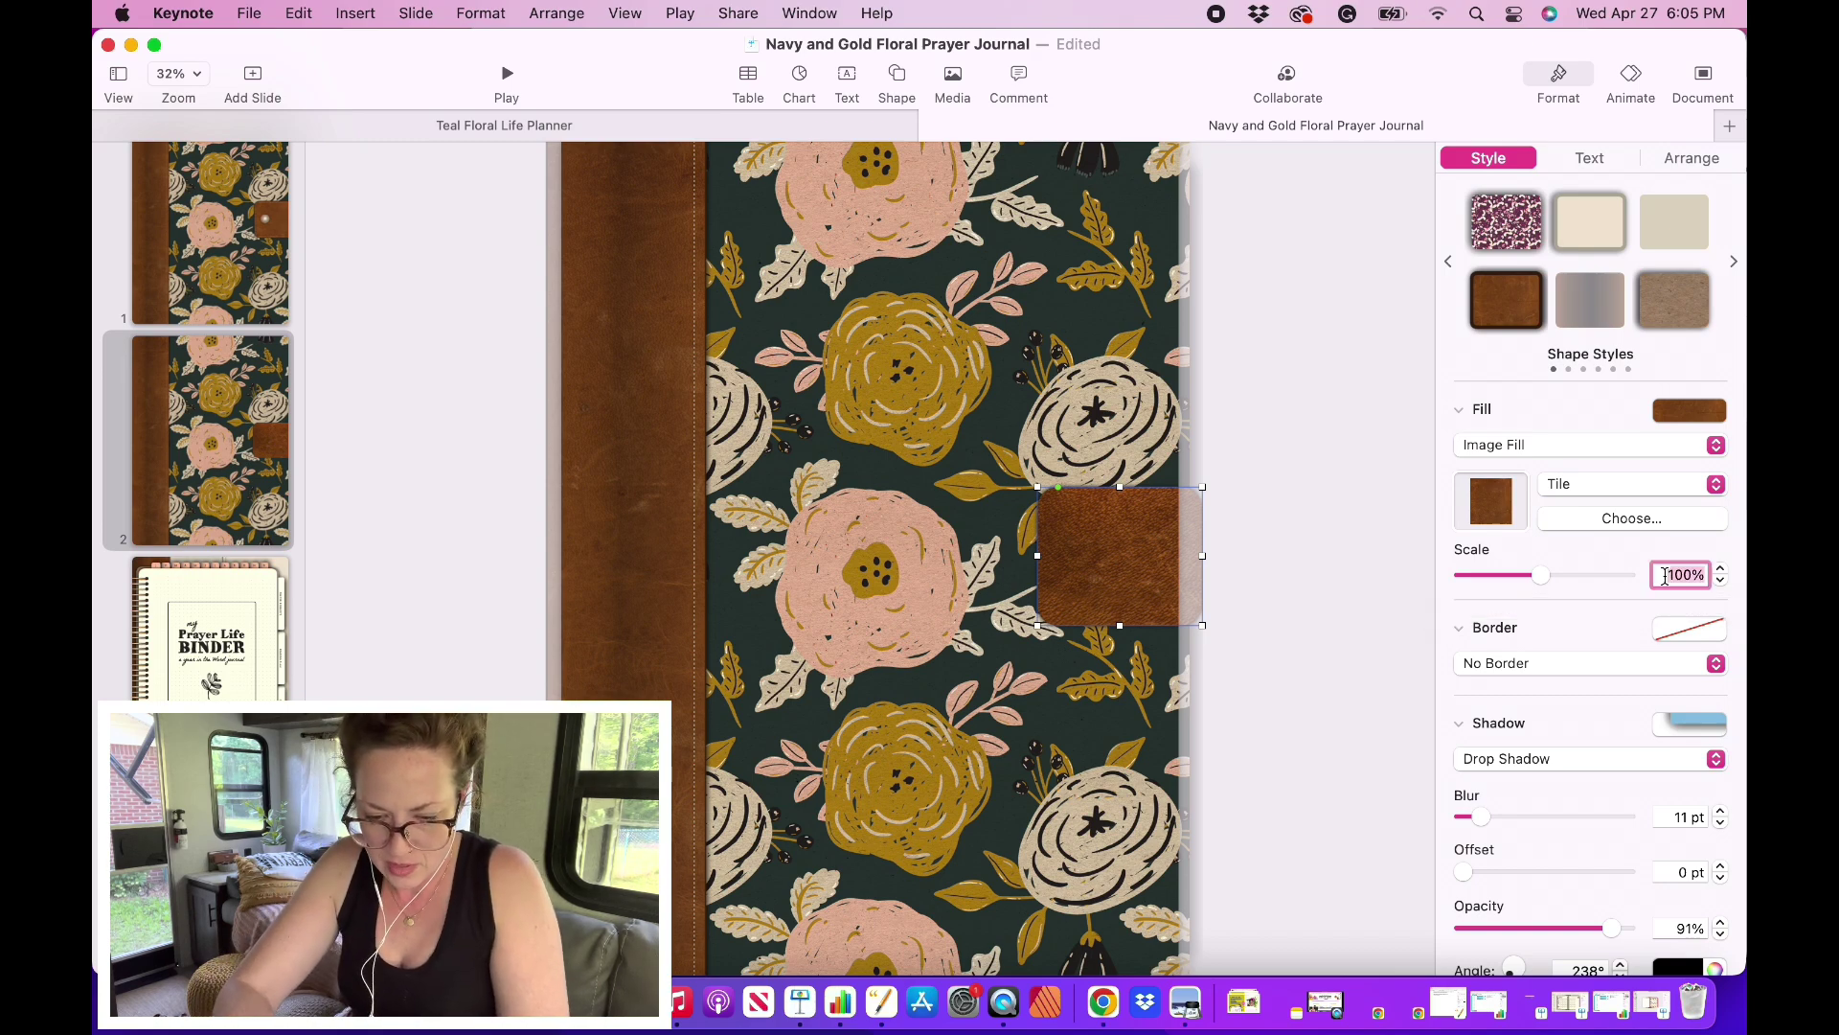
text(30)
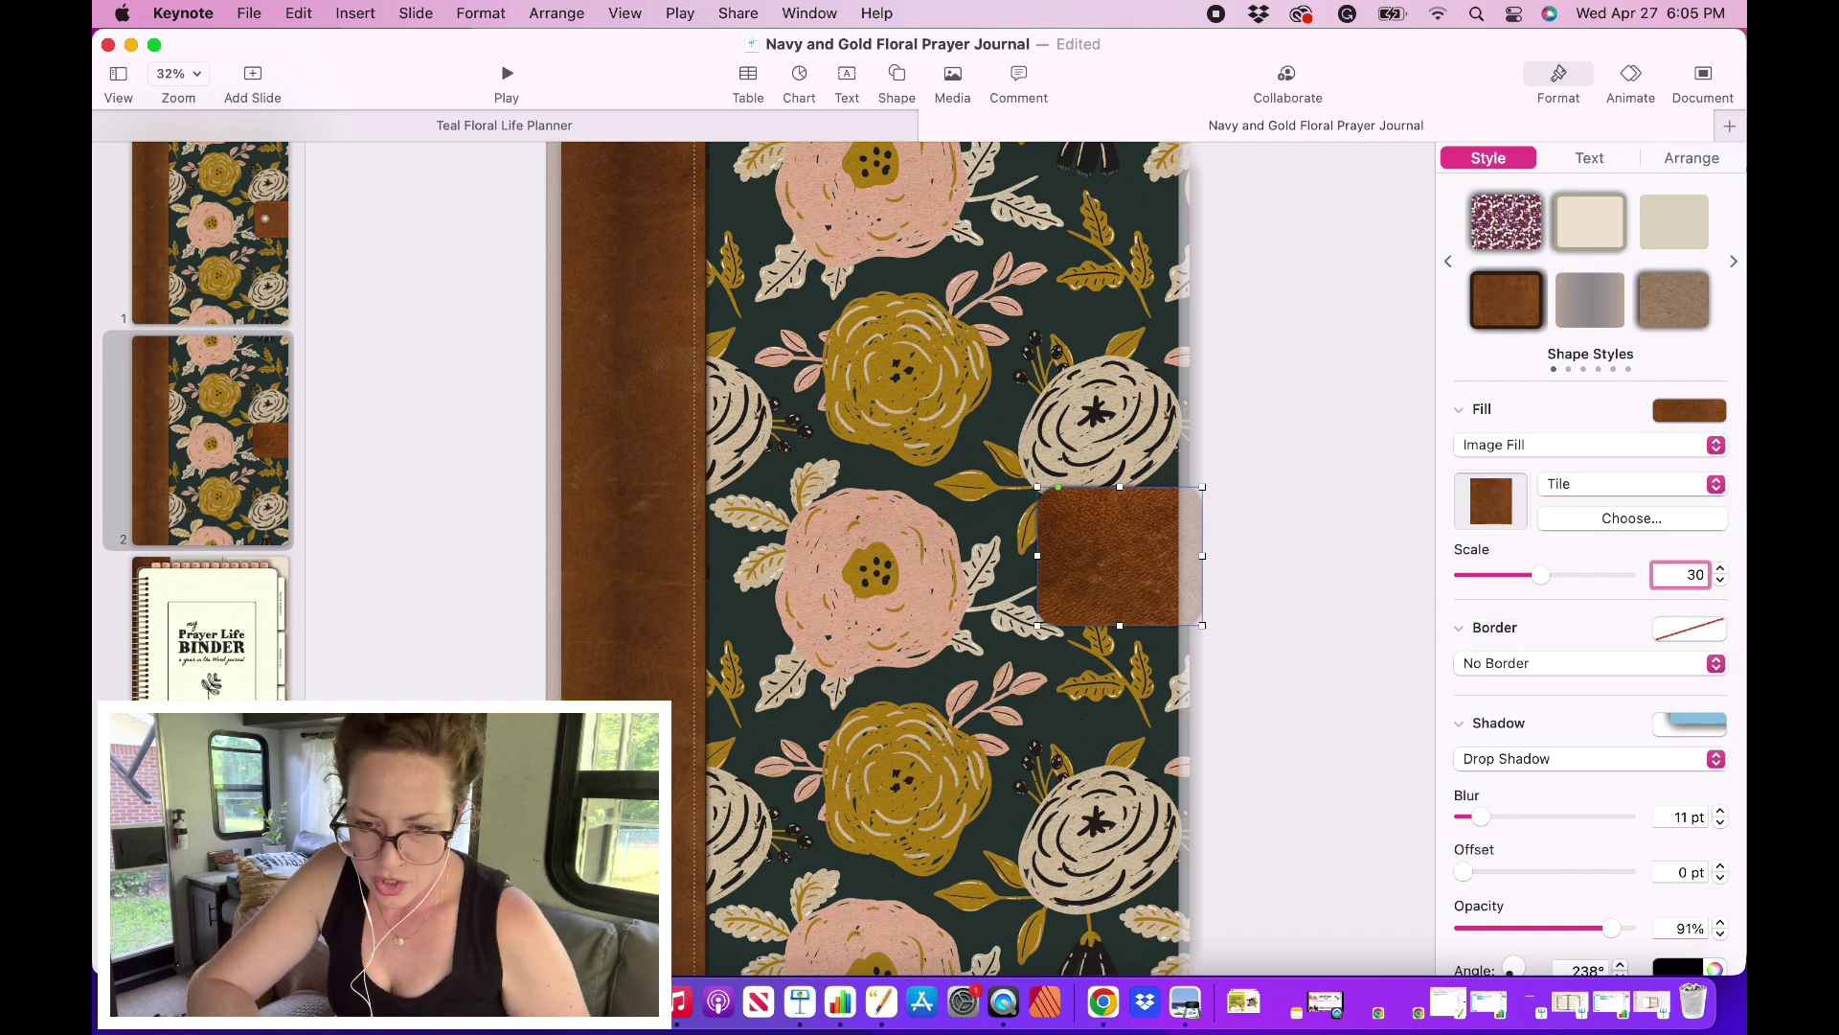
key(Tab)
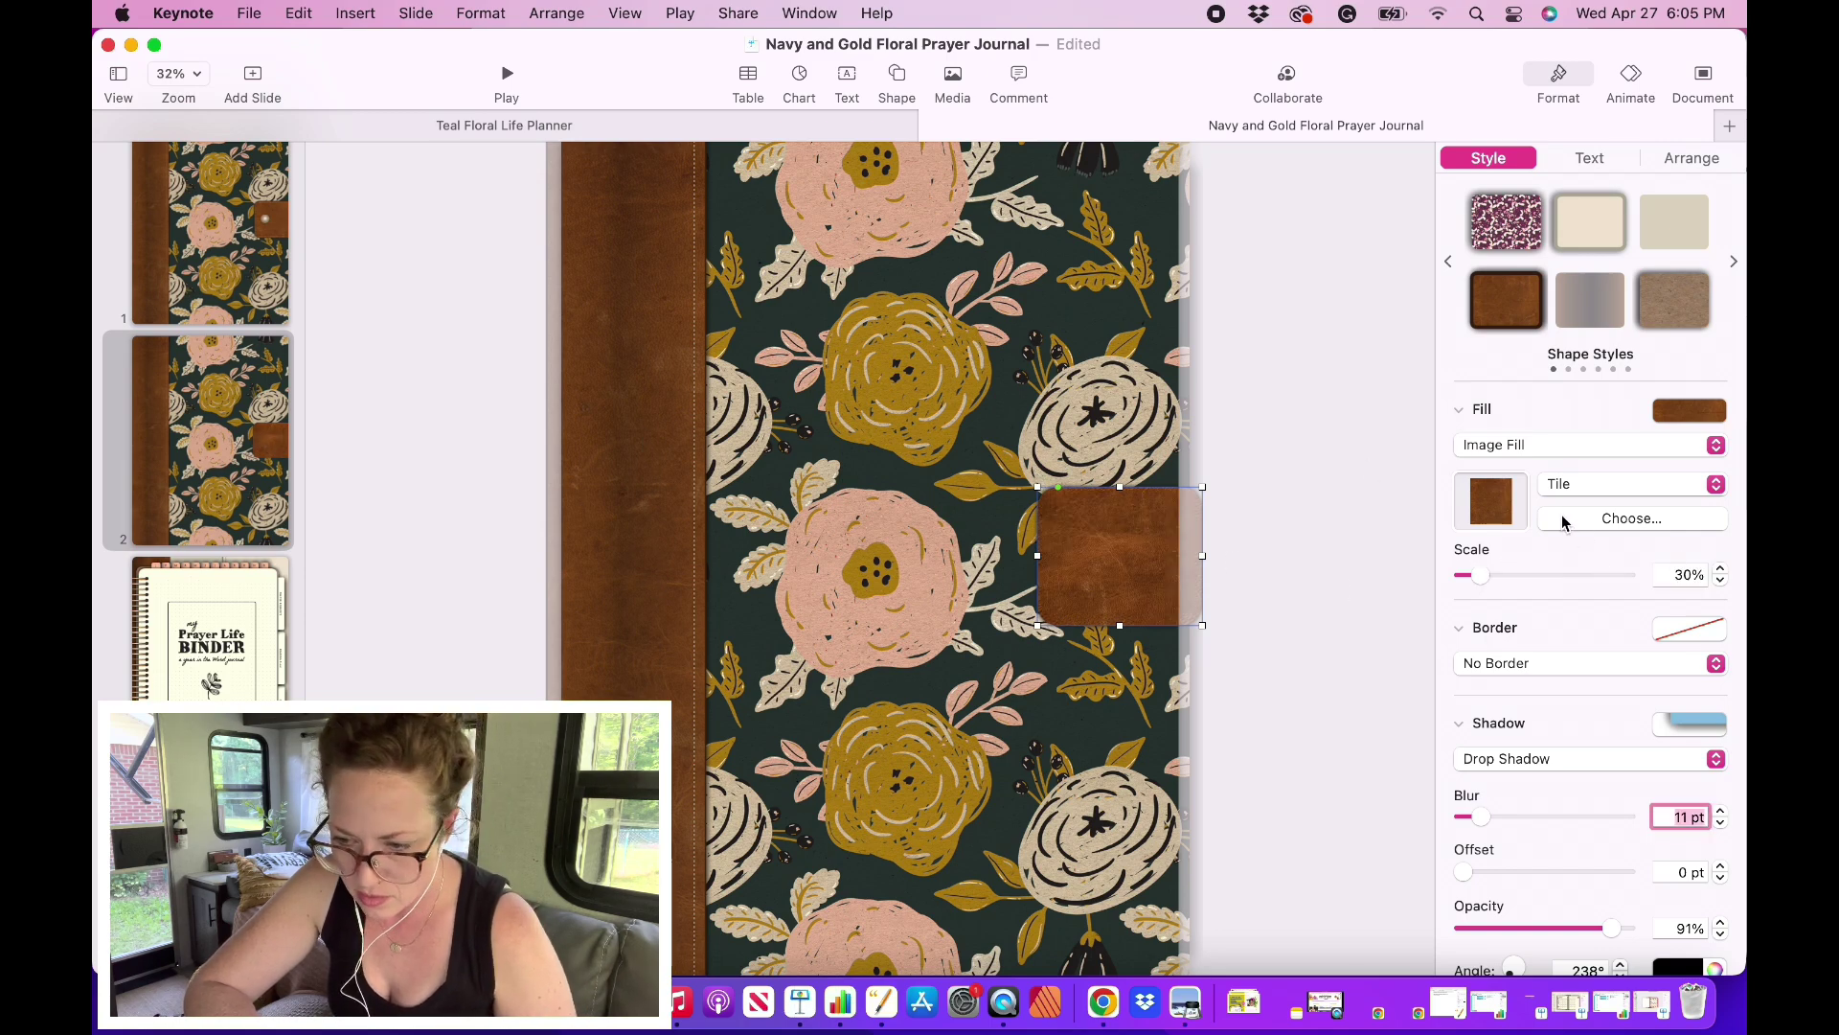
click(1683, 573)
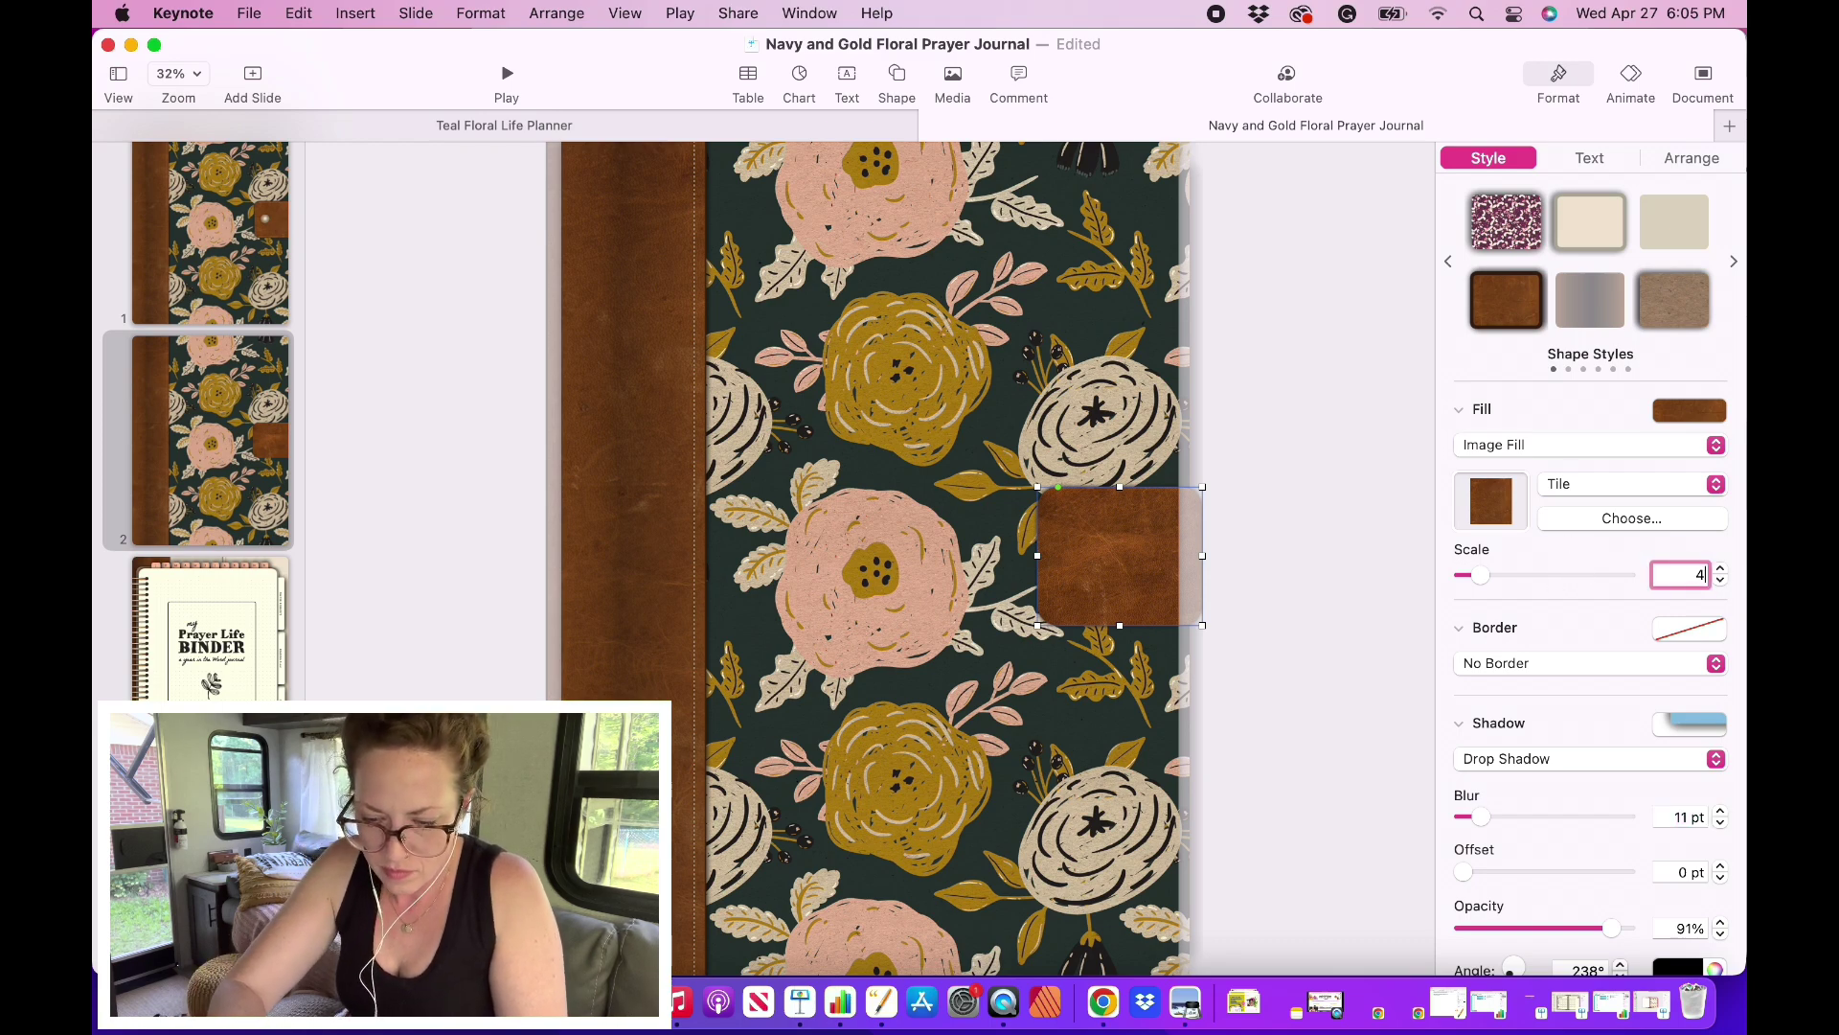
text(40)
key(Tab)
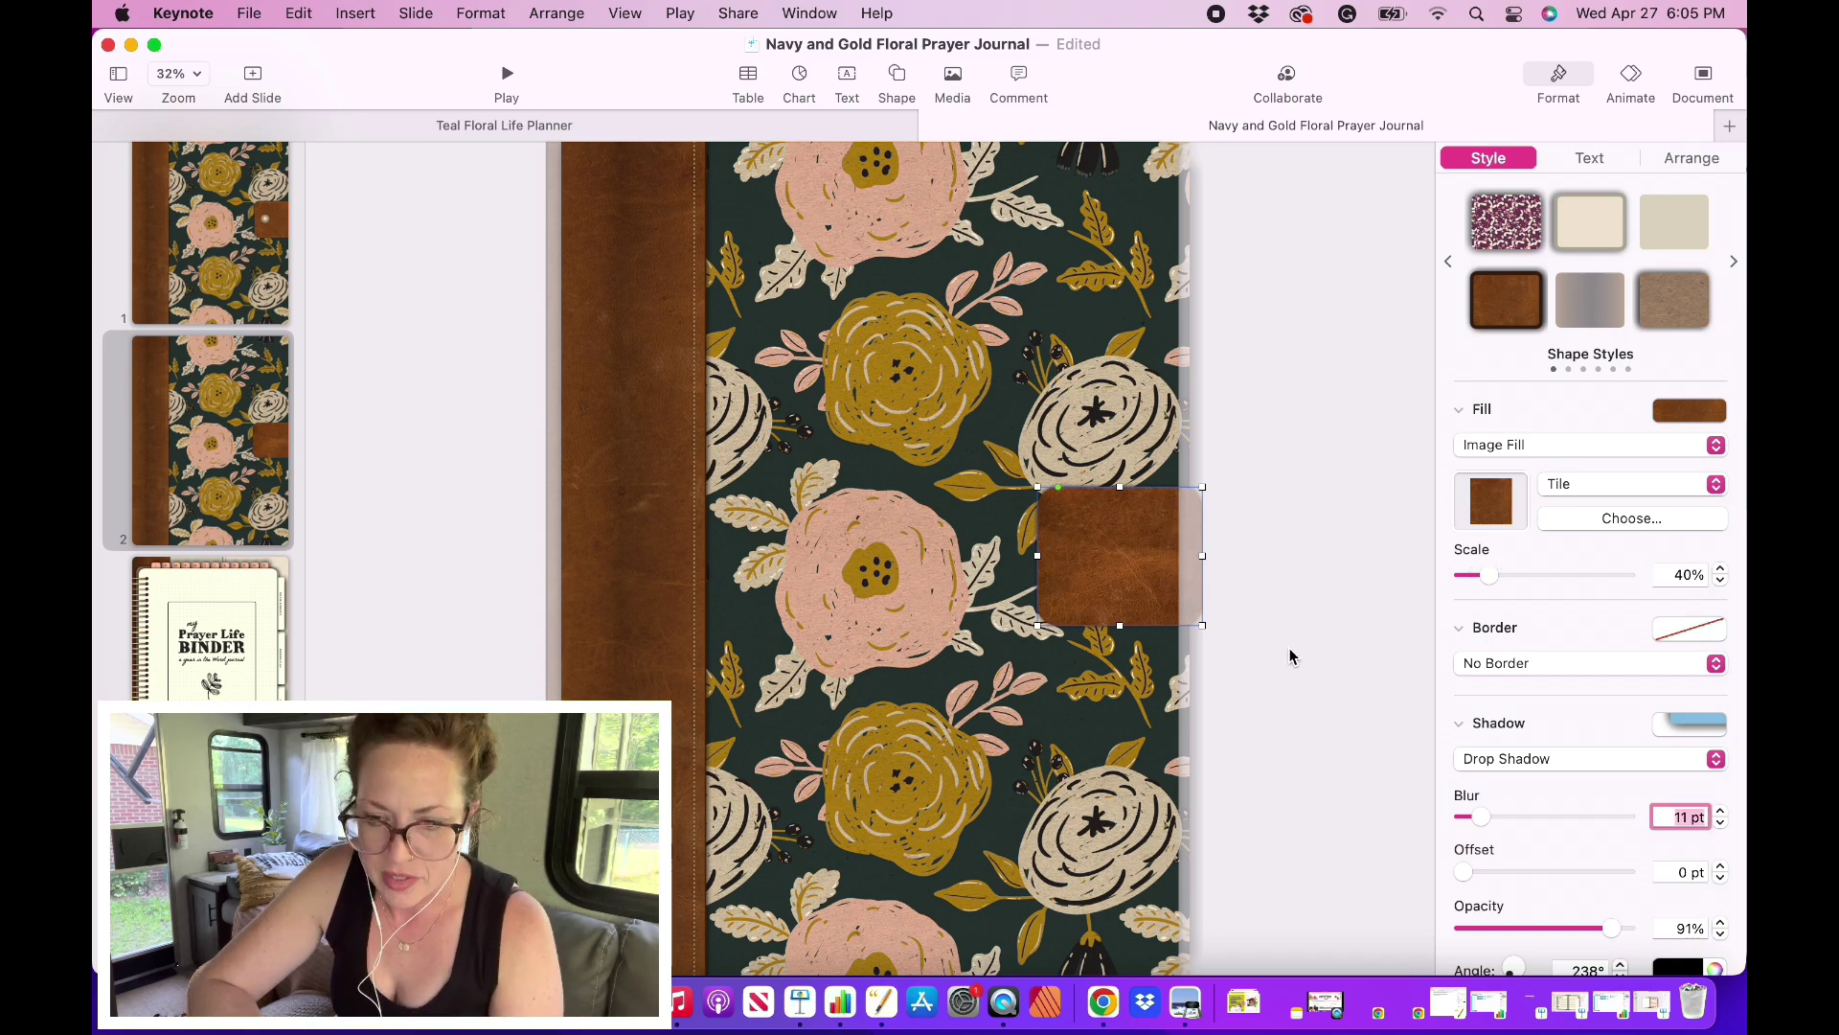
click(1274, 518)
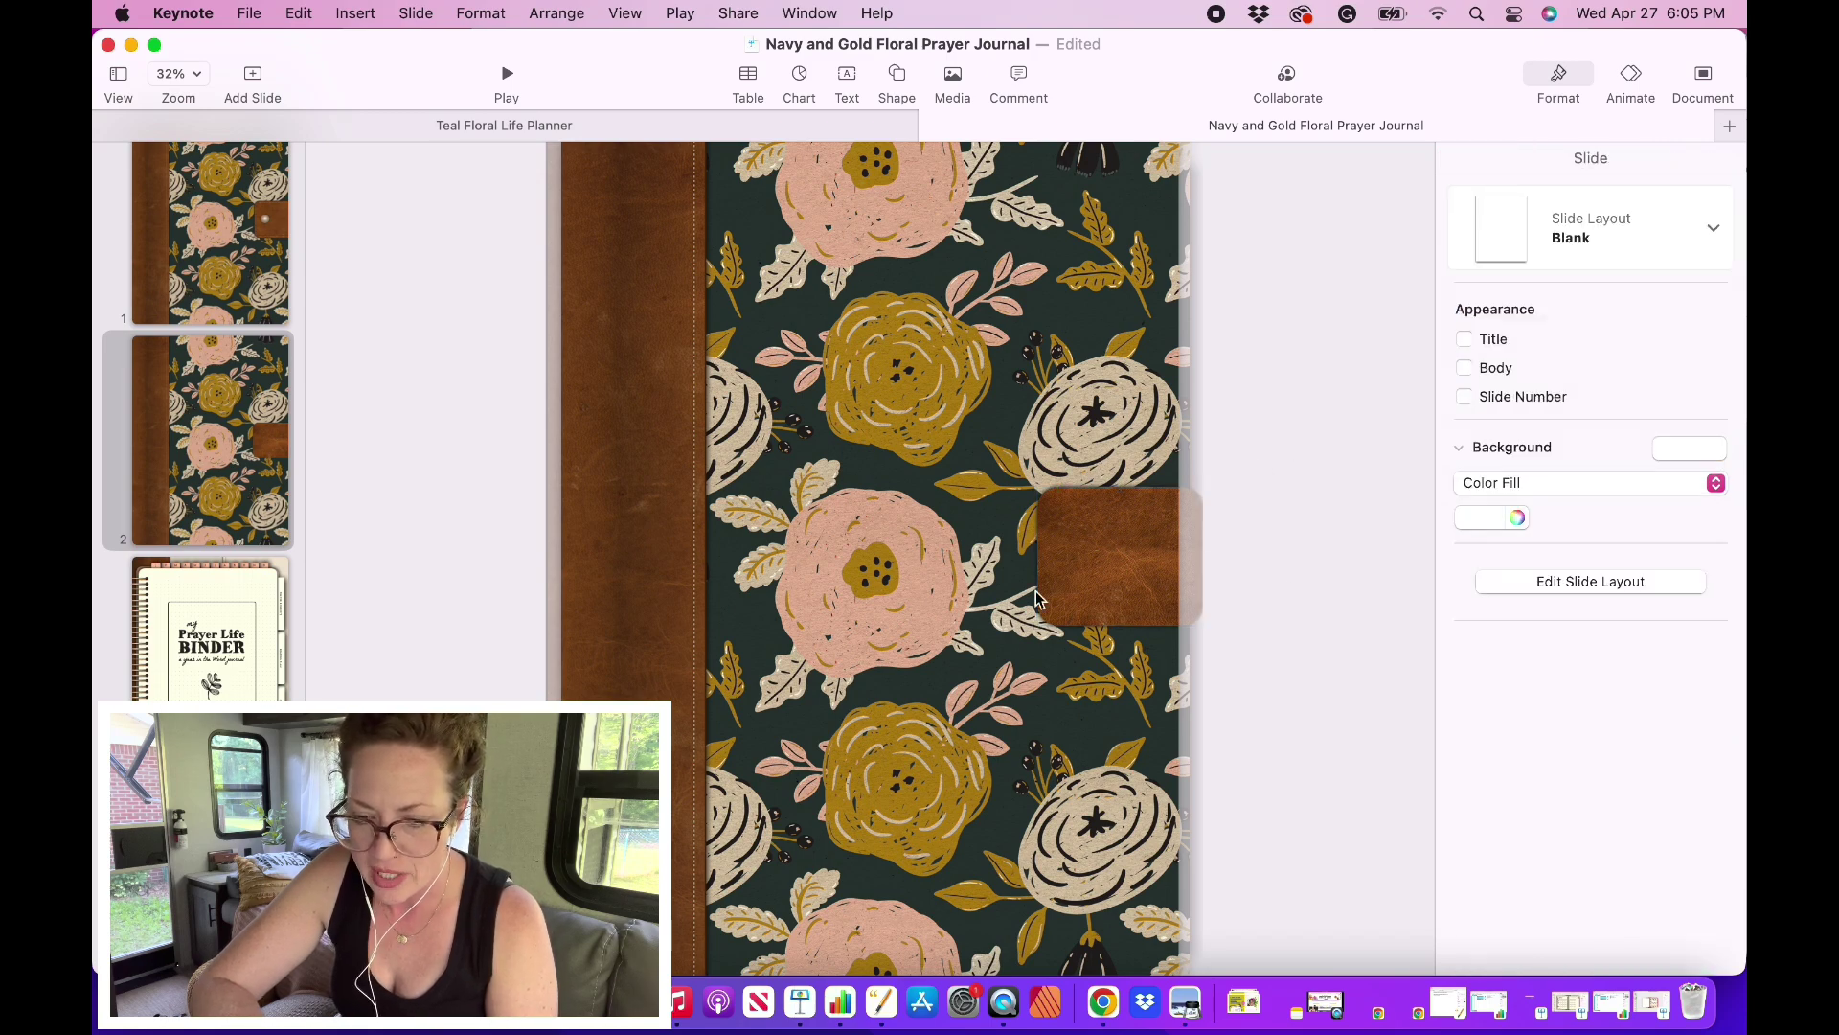
click(1086, 569)
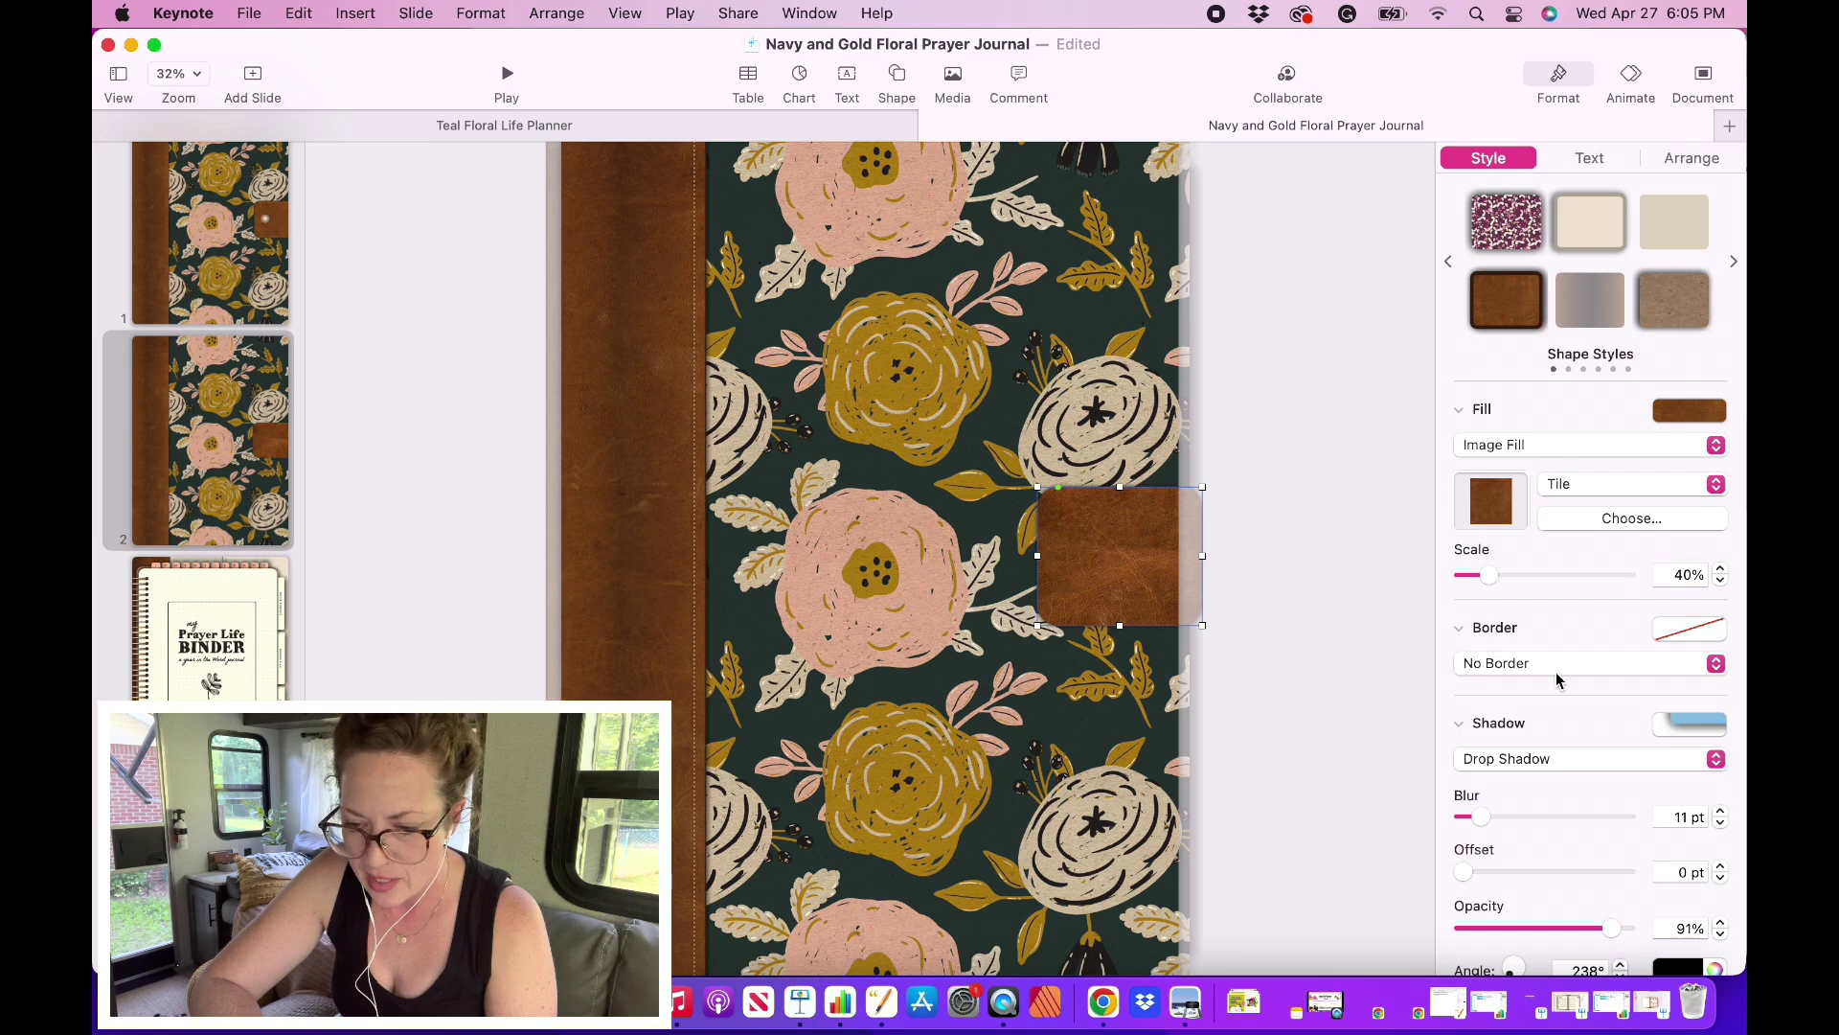
scroll(1557, 681, down, 5)
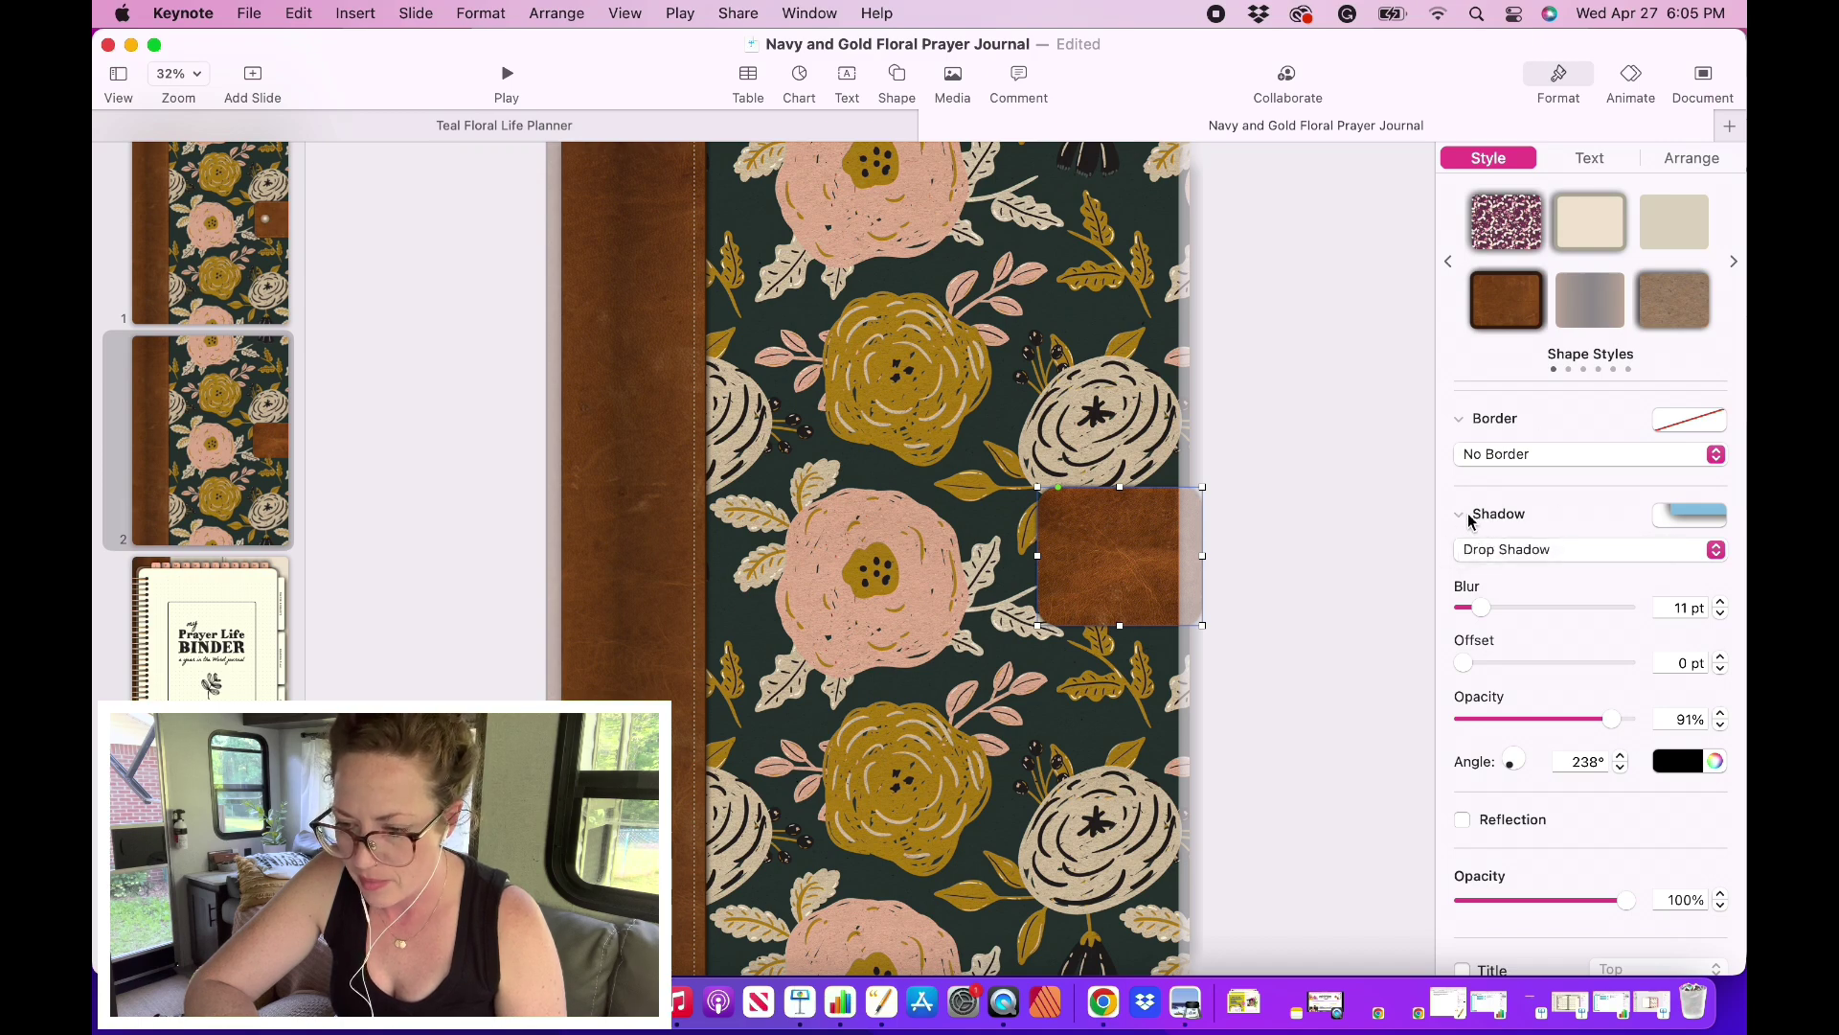
click(1716, 551)
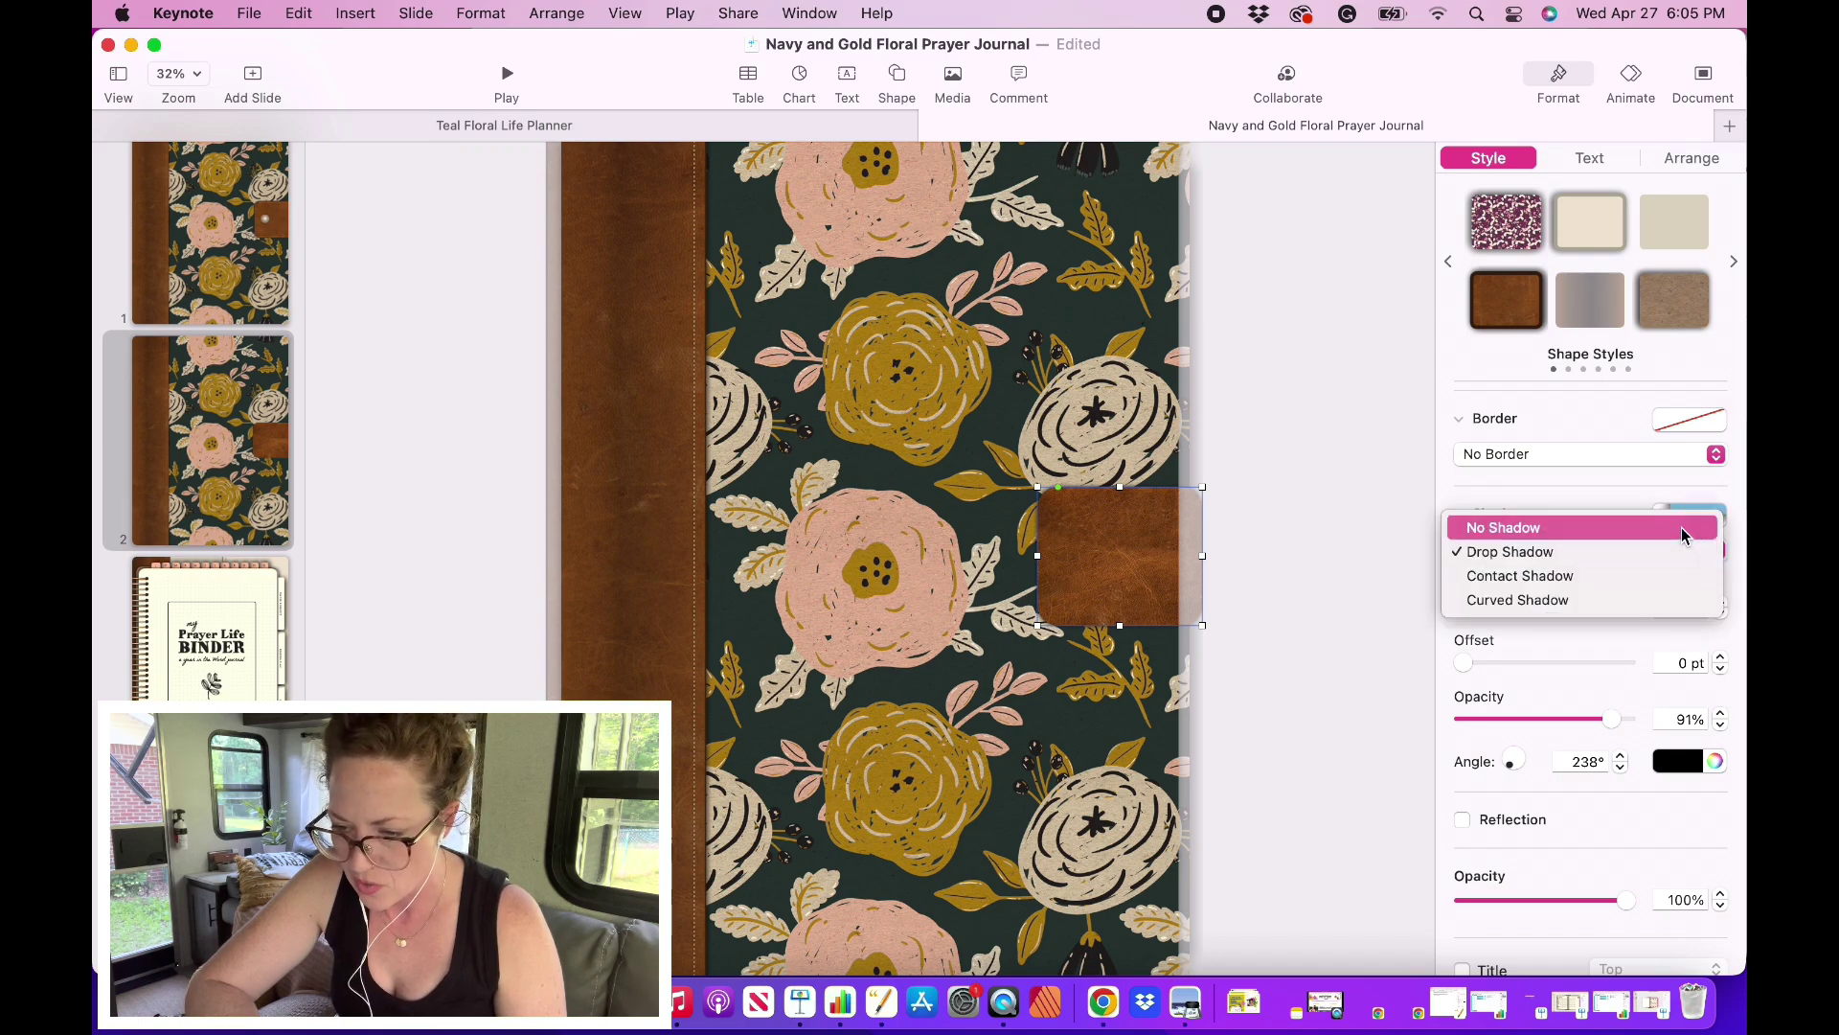
click(1491, 540)
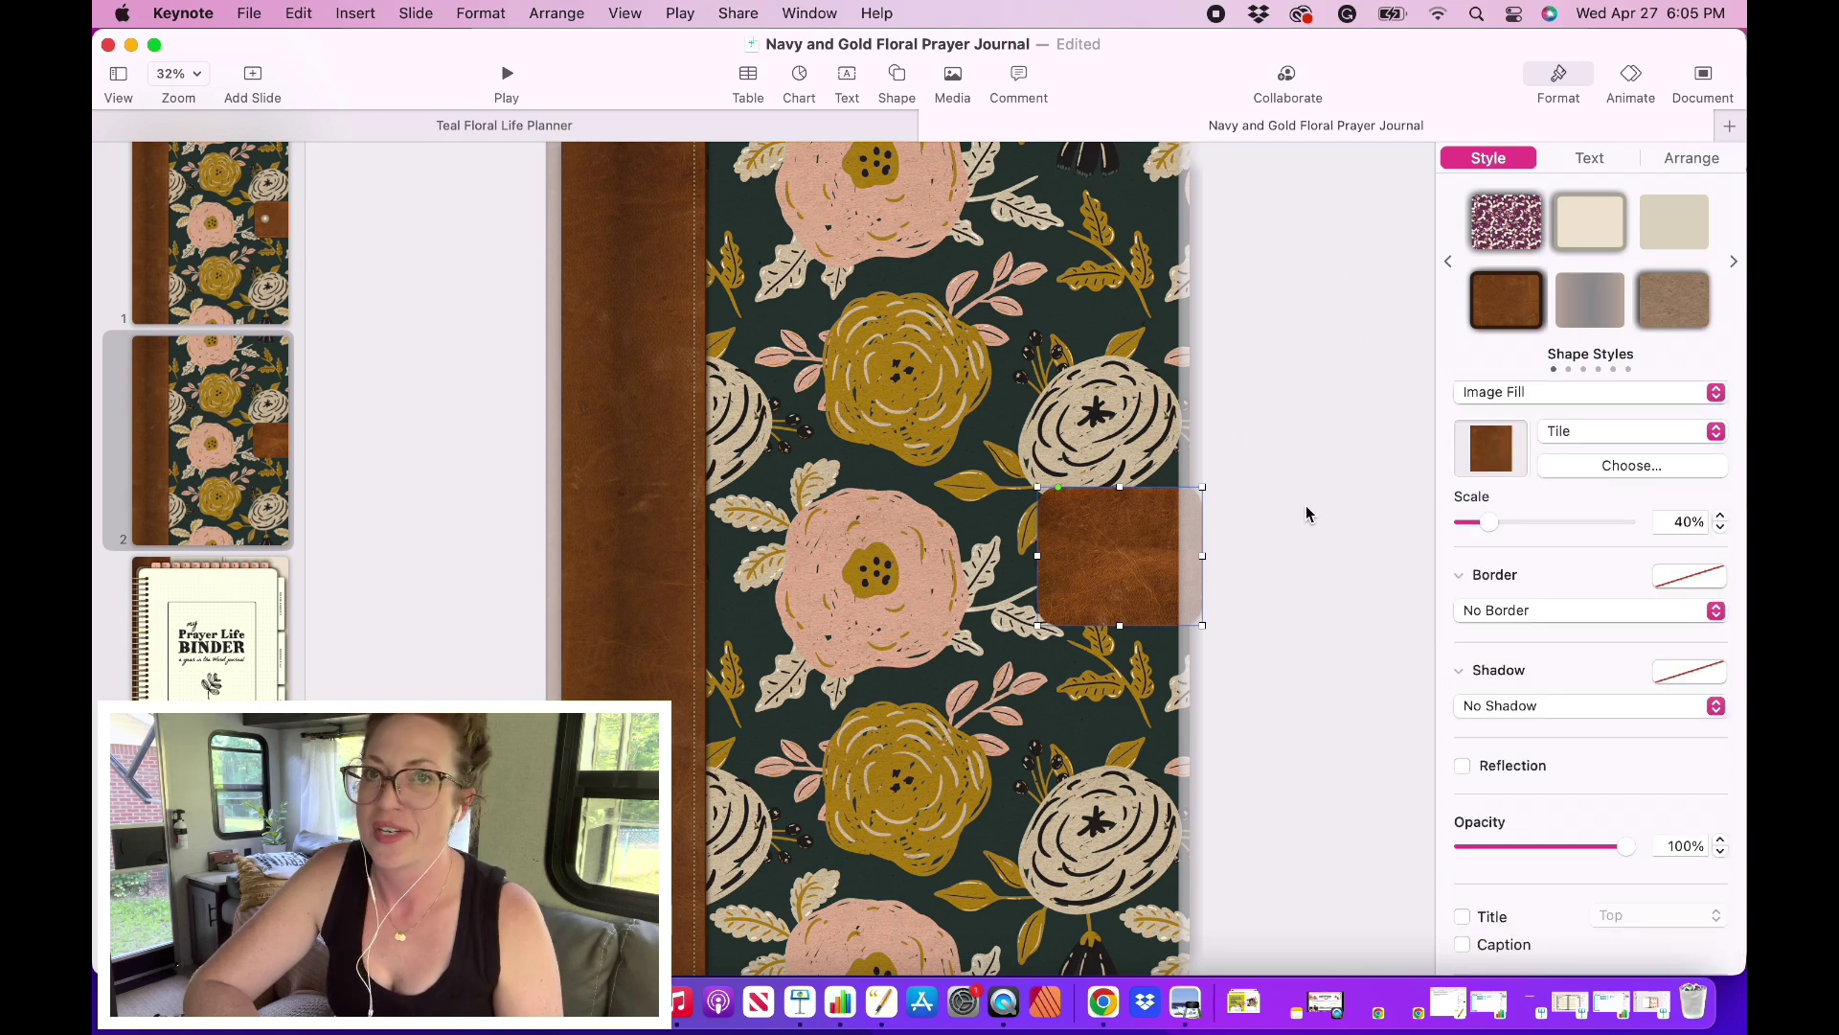
click(1313, 455)
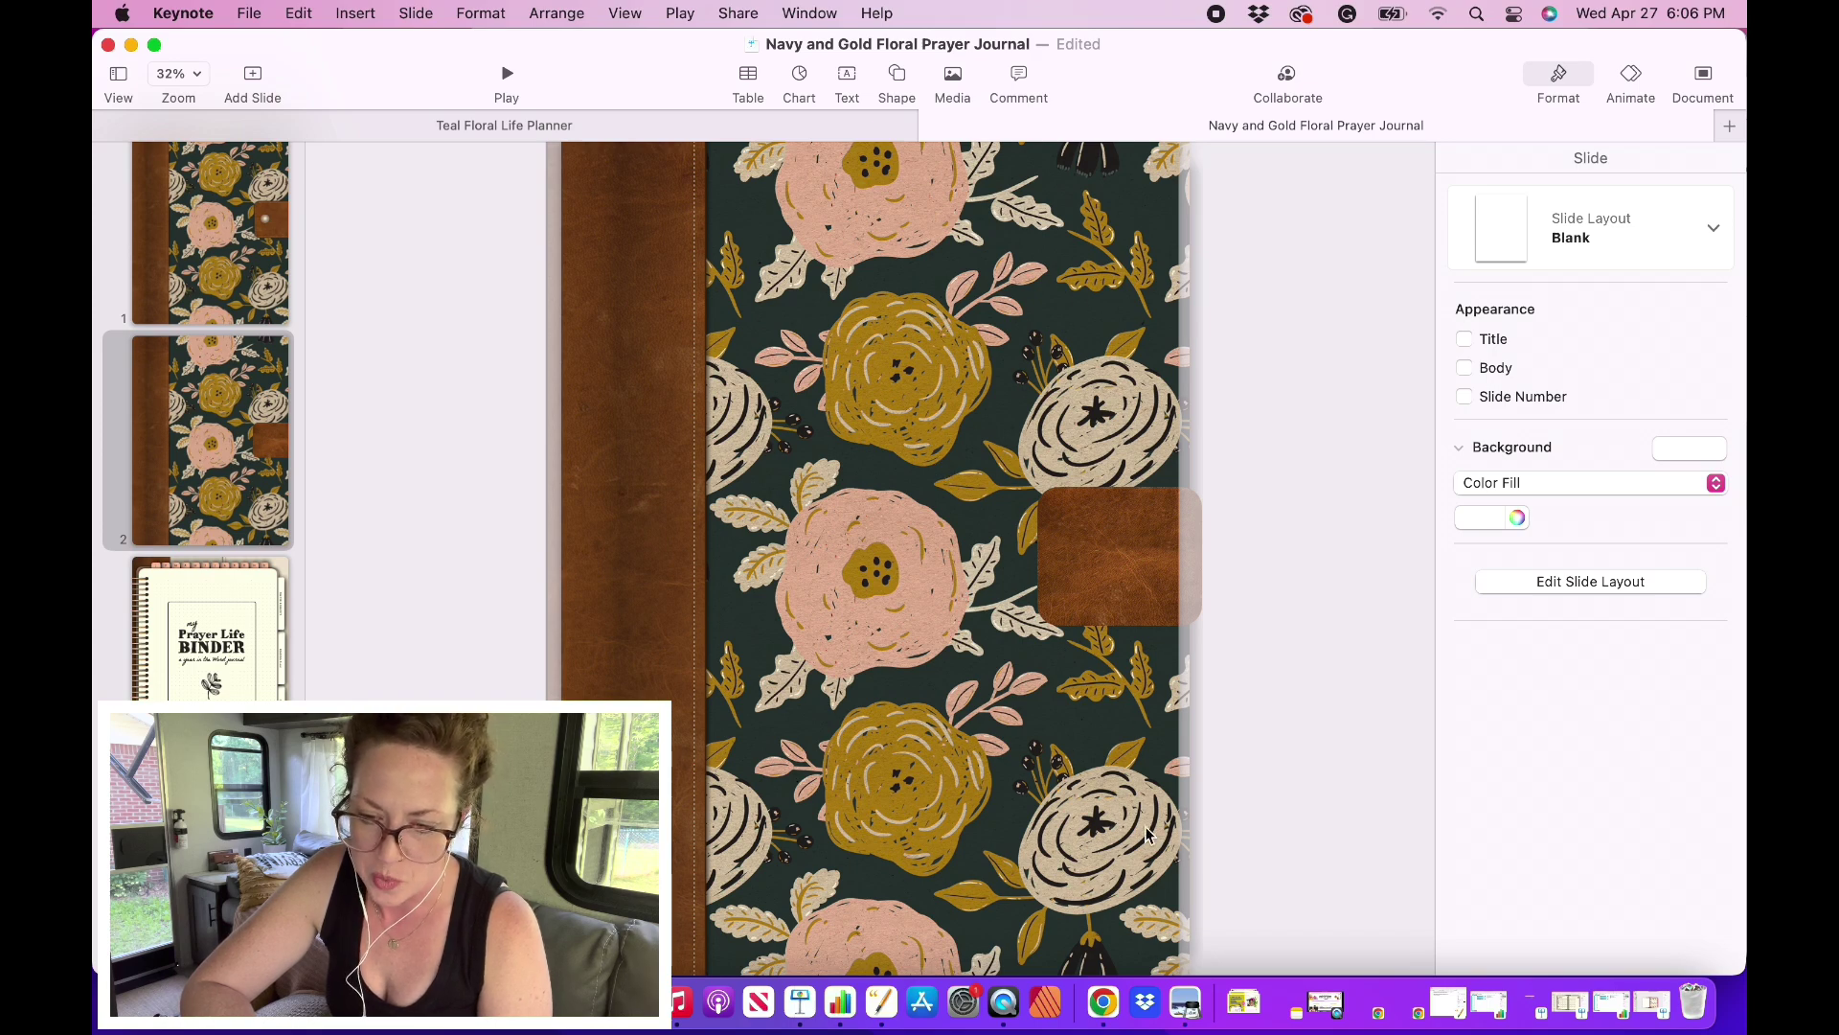
click(1081, 590)
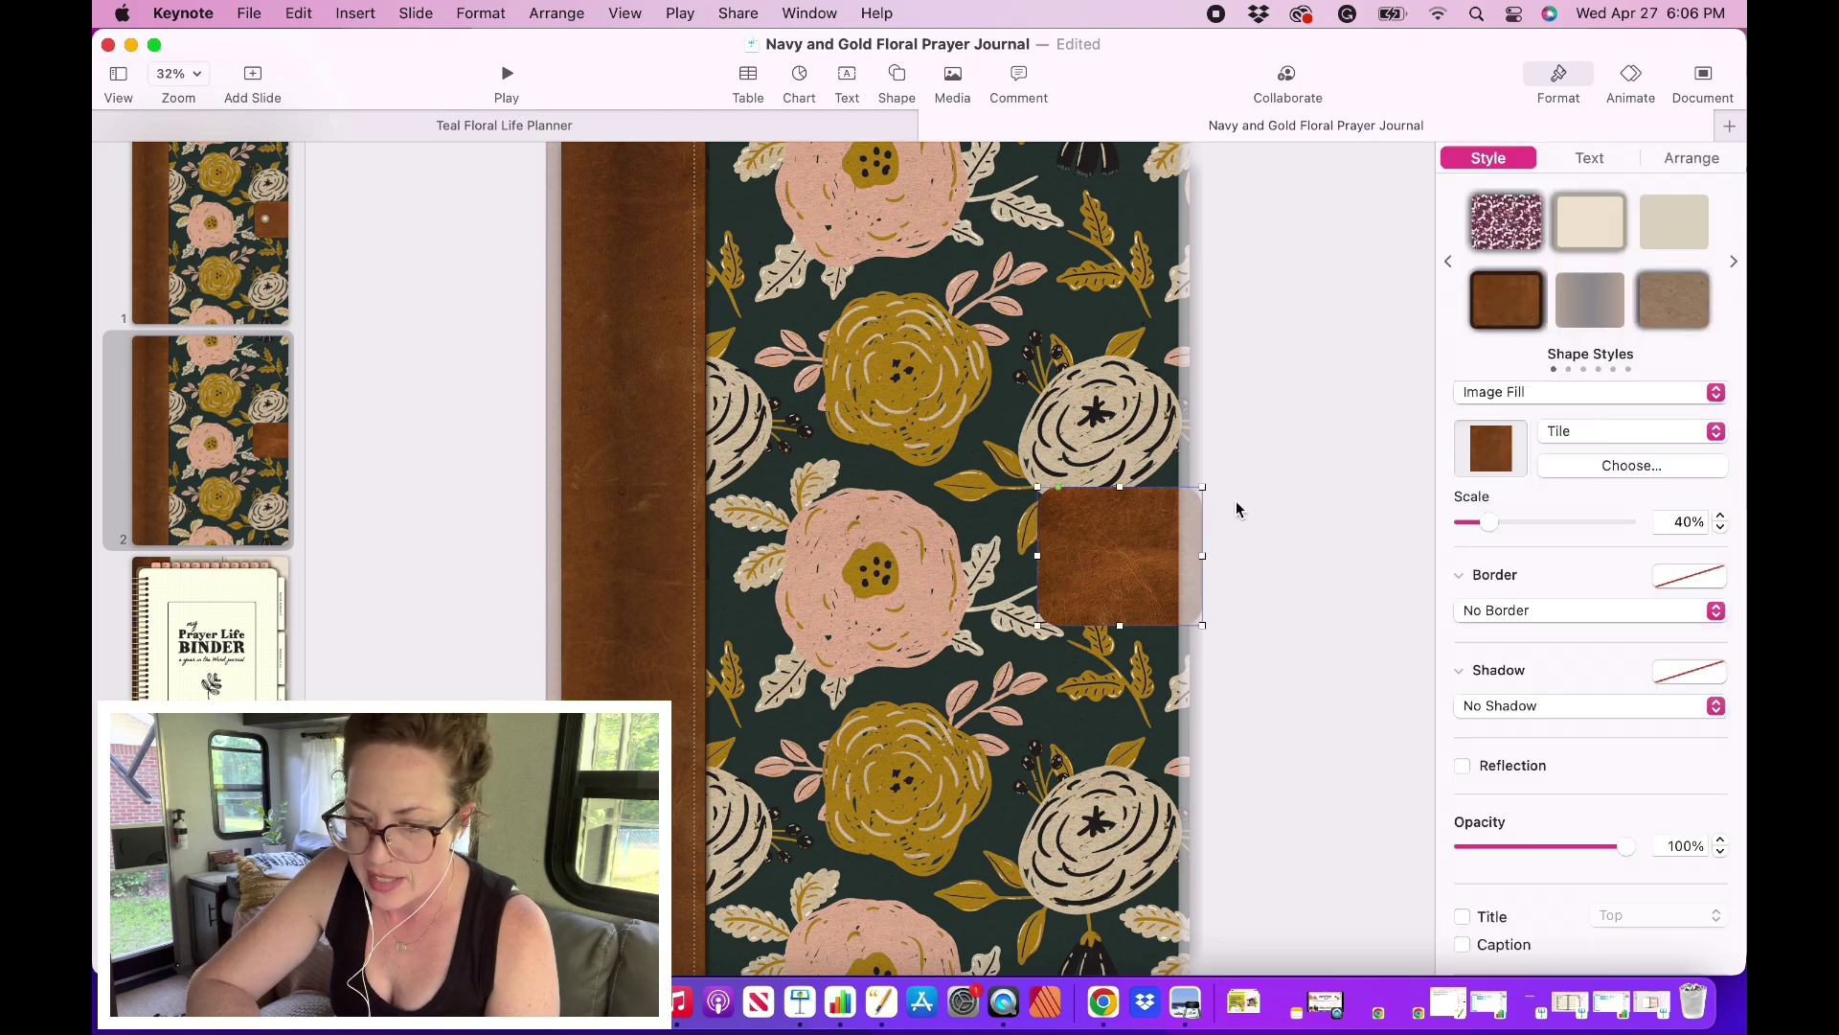
click(1716, 707)
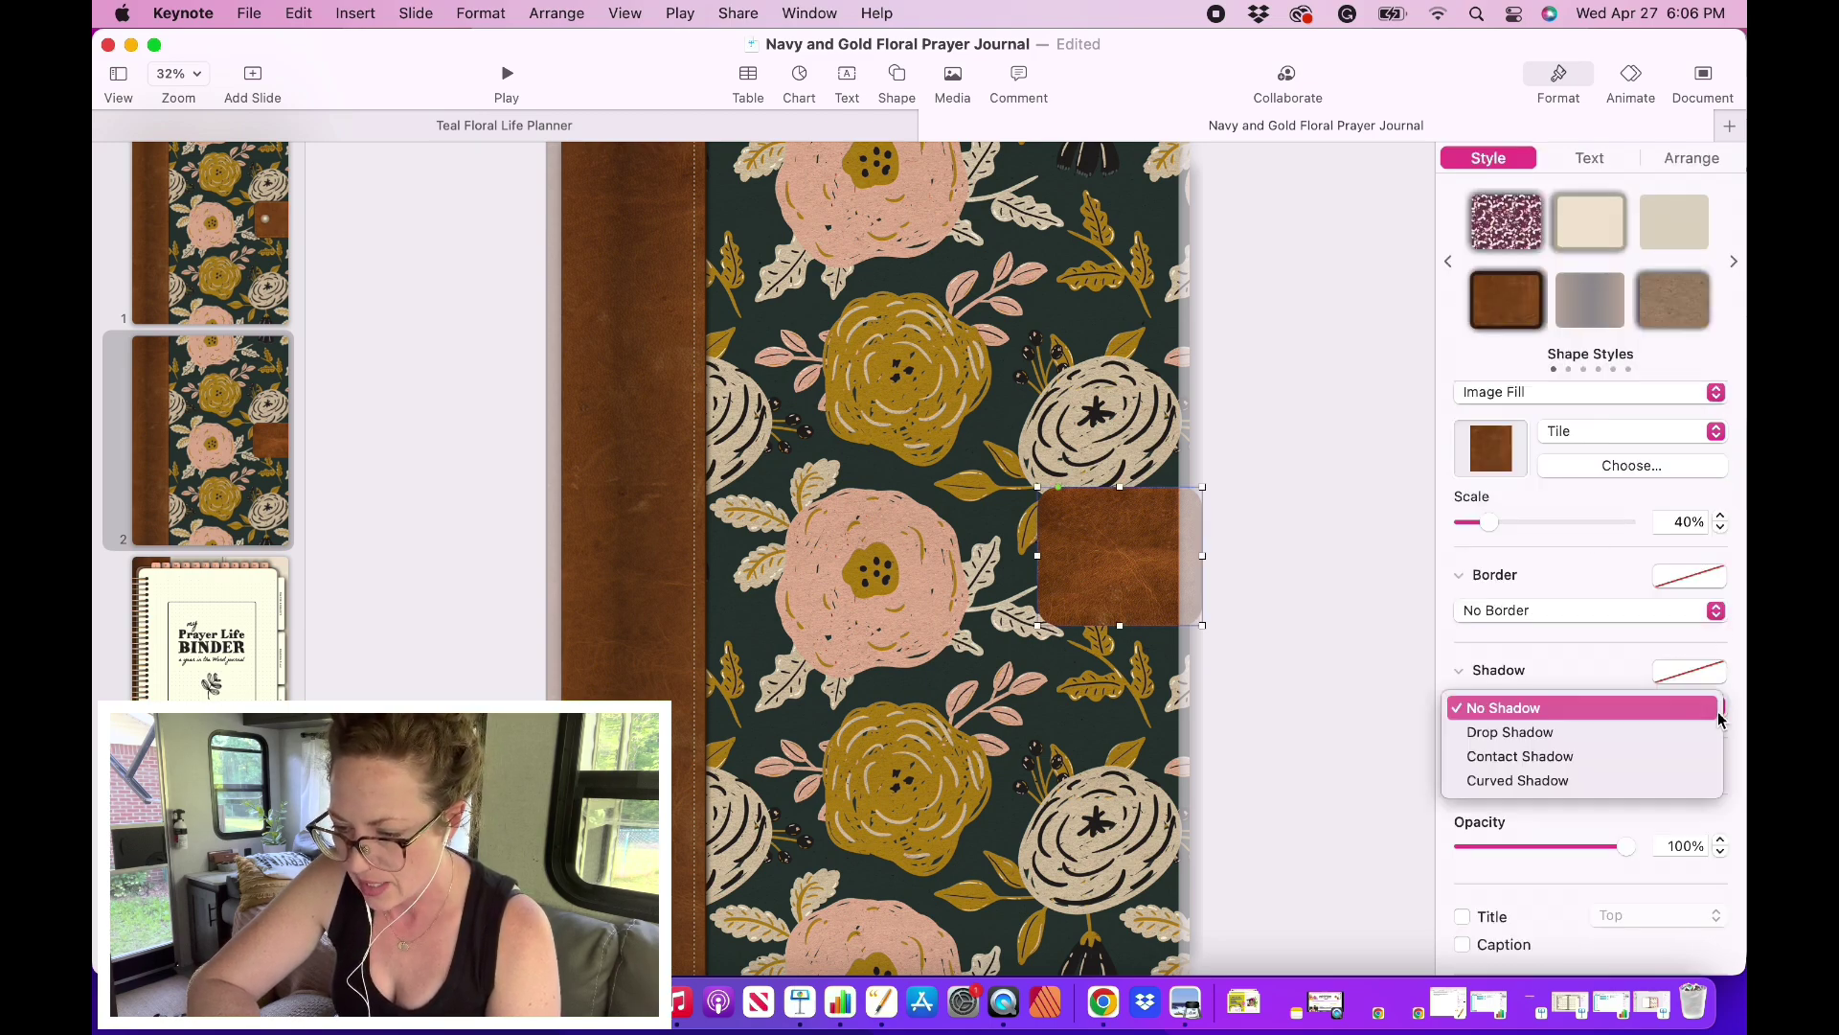
click(1597, 732)
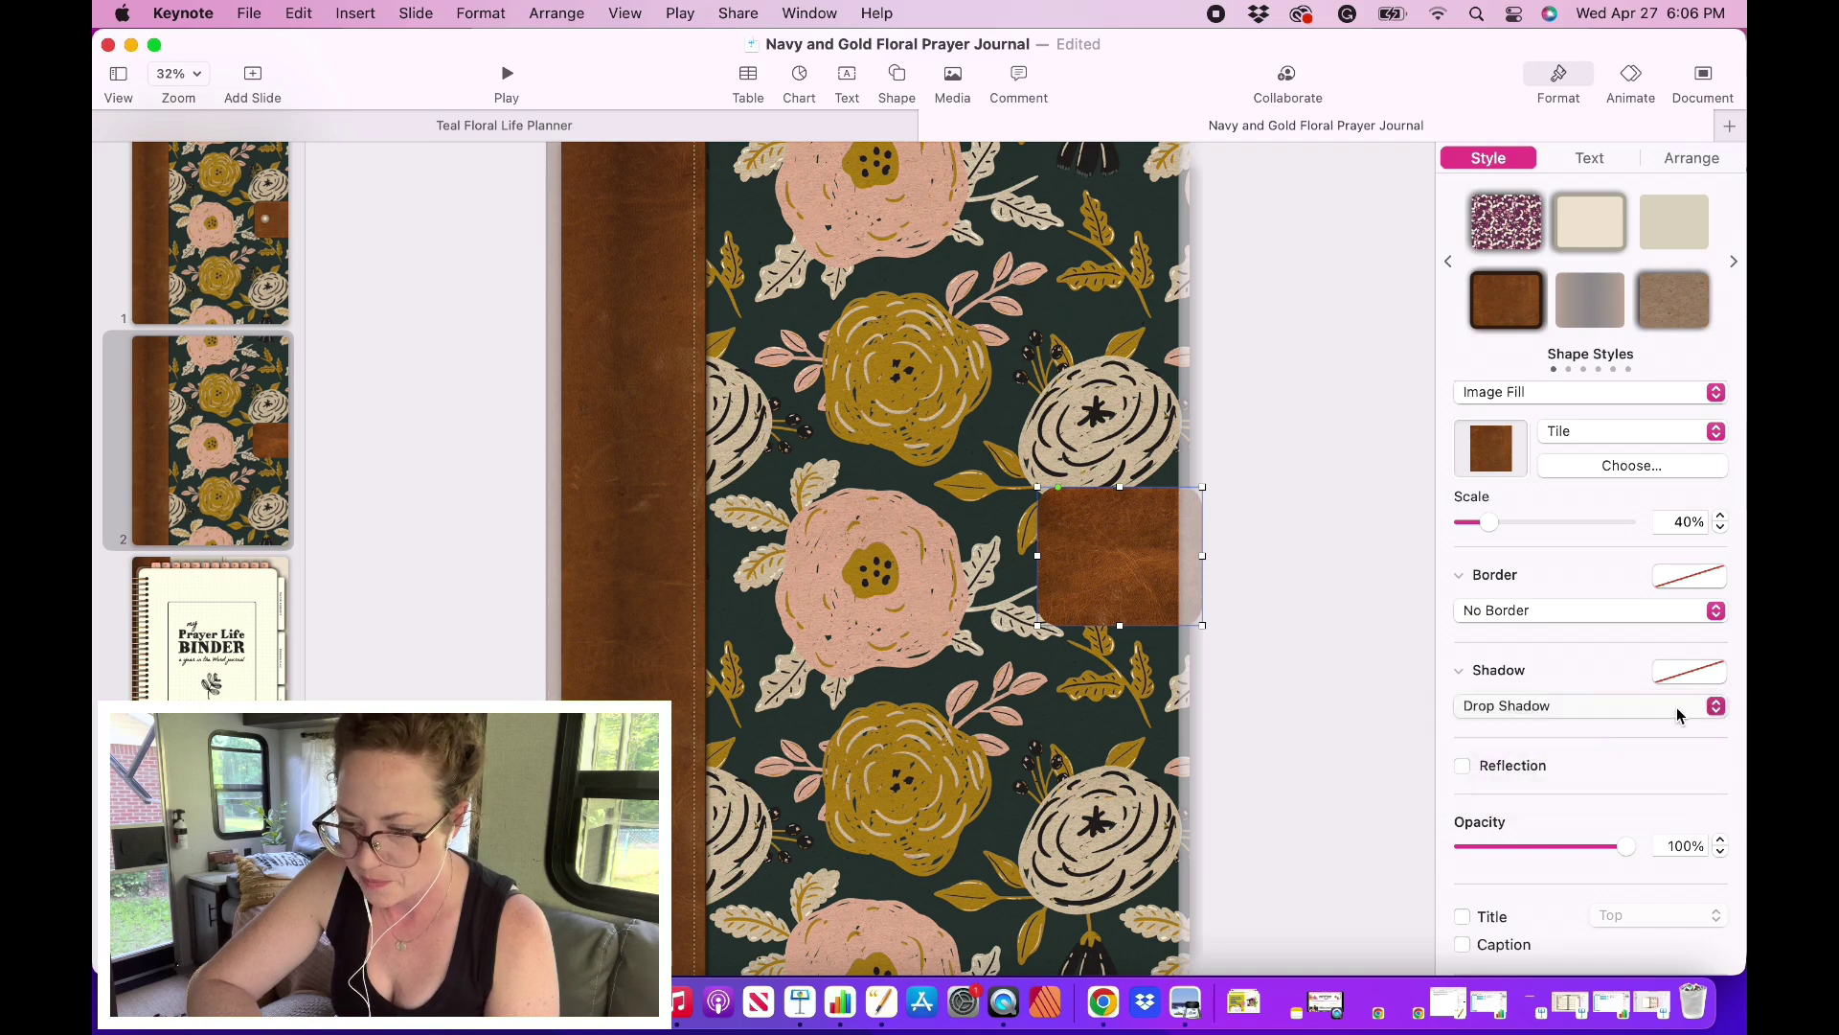
click(1715, 706)
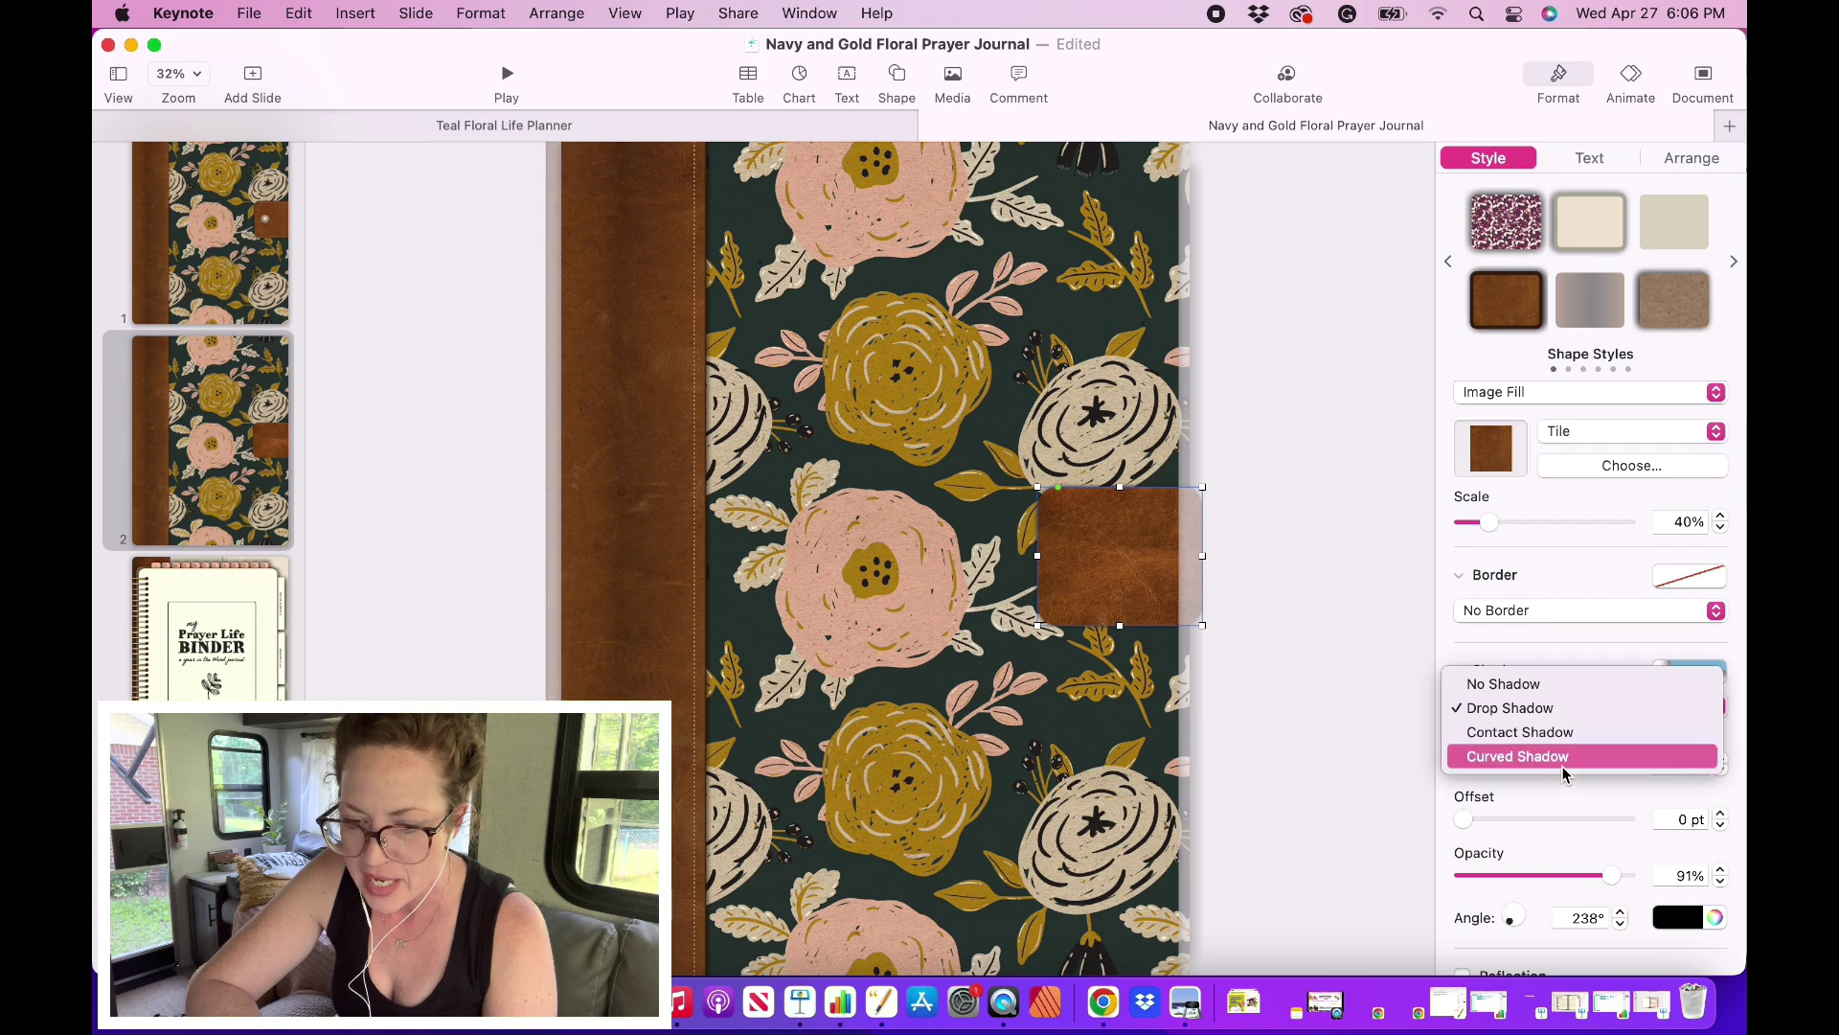
click(1454, 652)
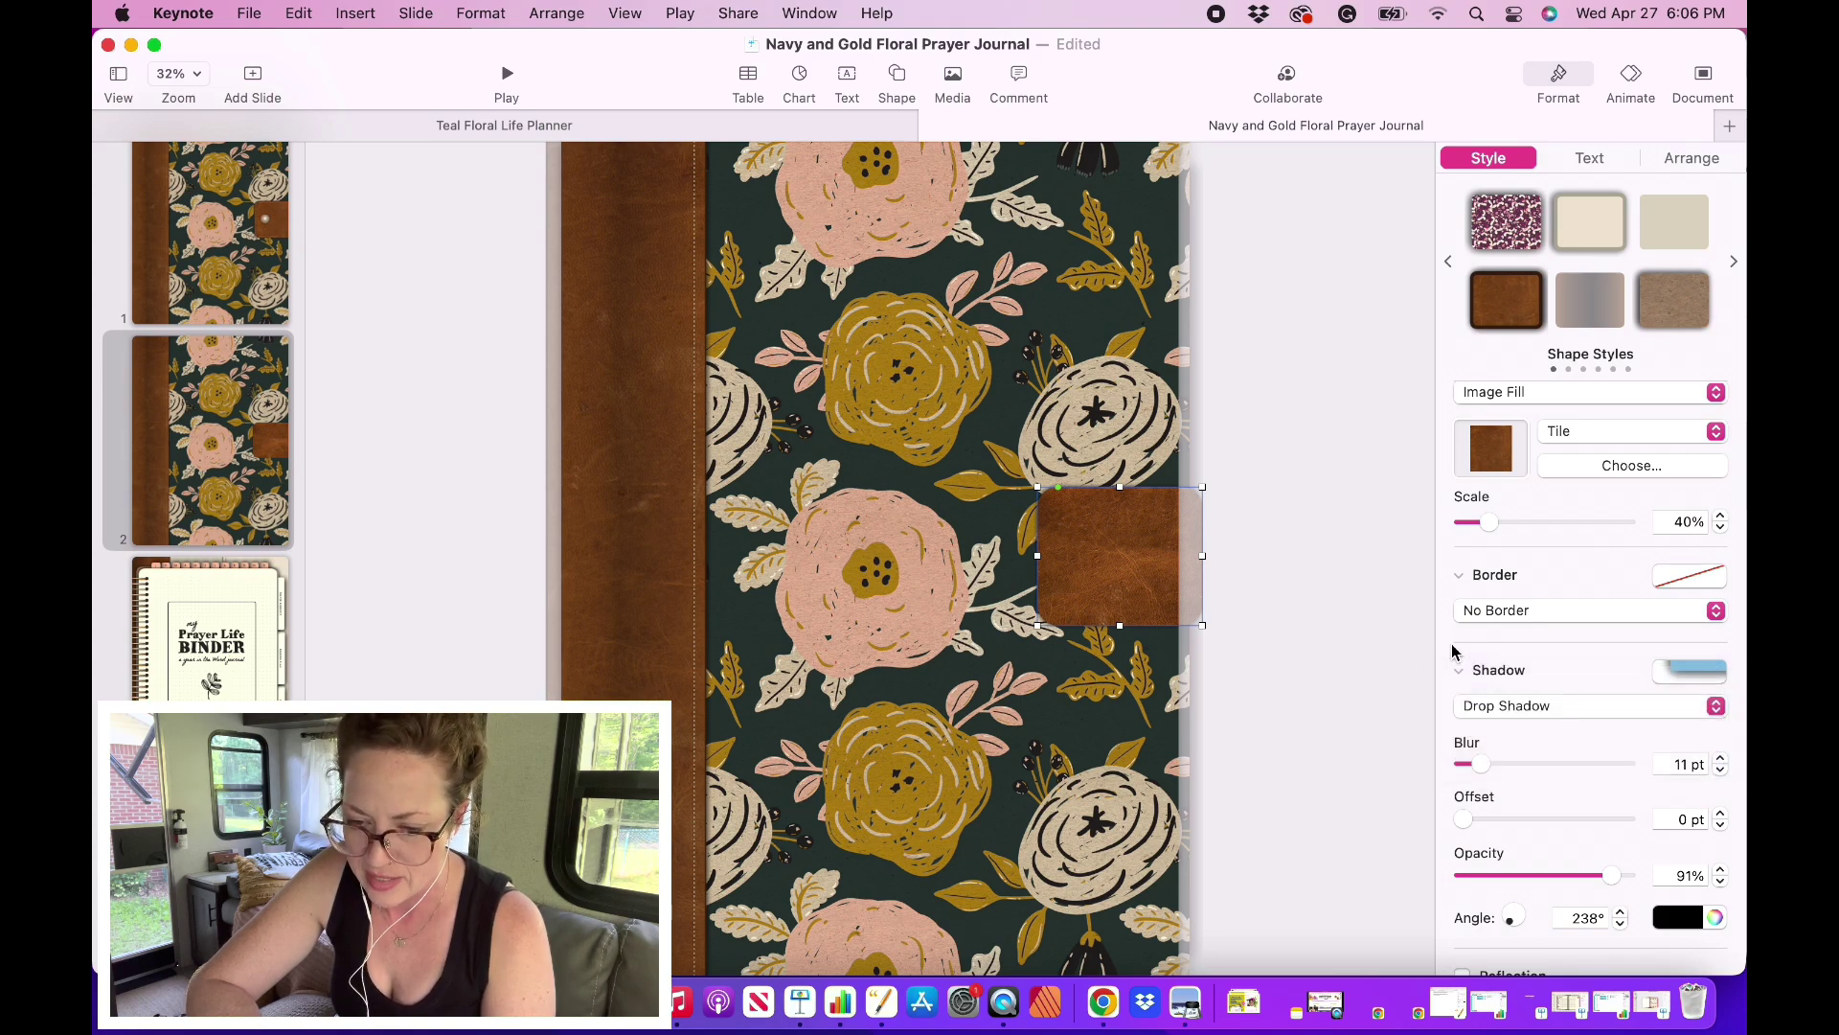
click(1312, 635)
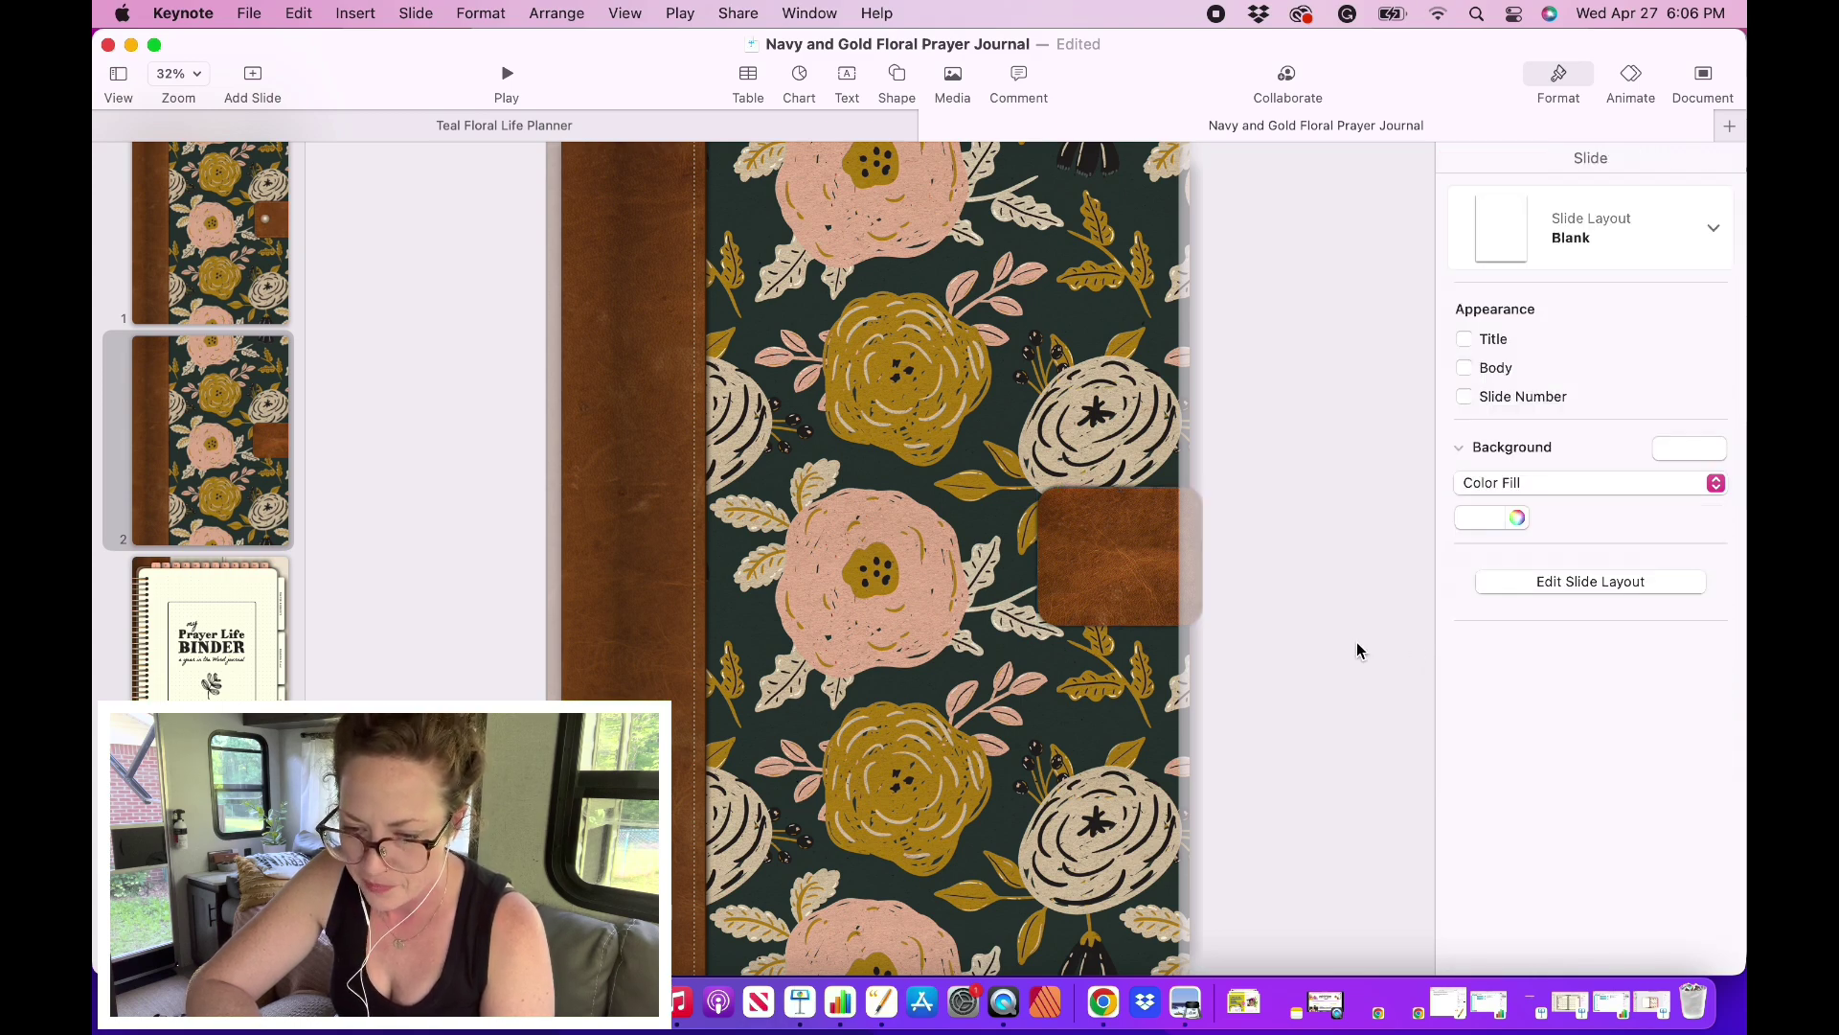
Step: Set the leather tab's shadow blur to 15 pt and offset to 4 pt
click(1152, 529)
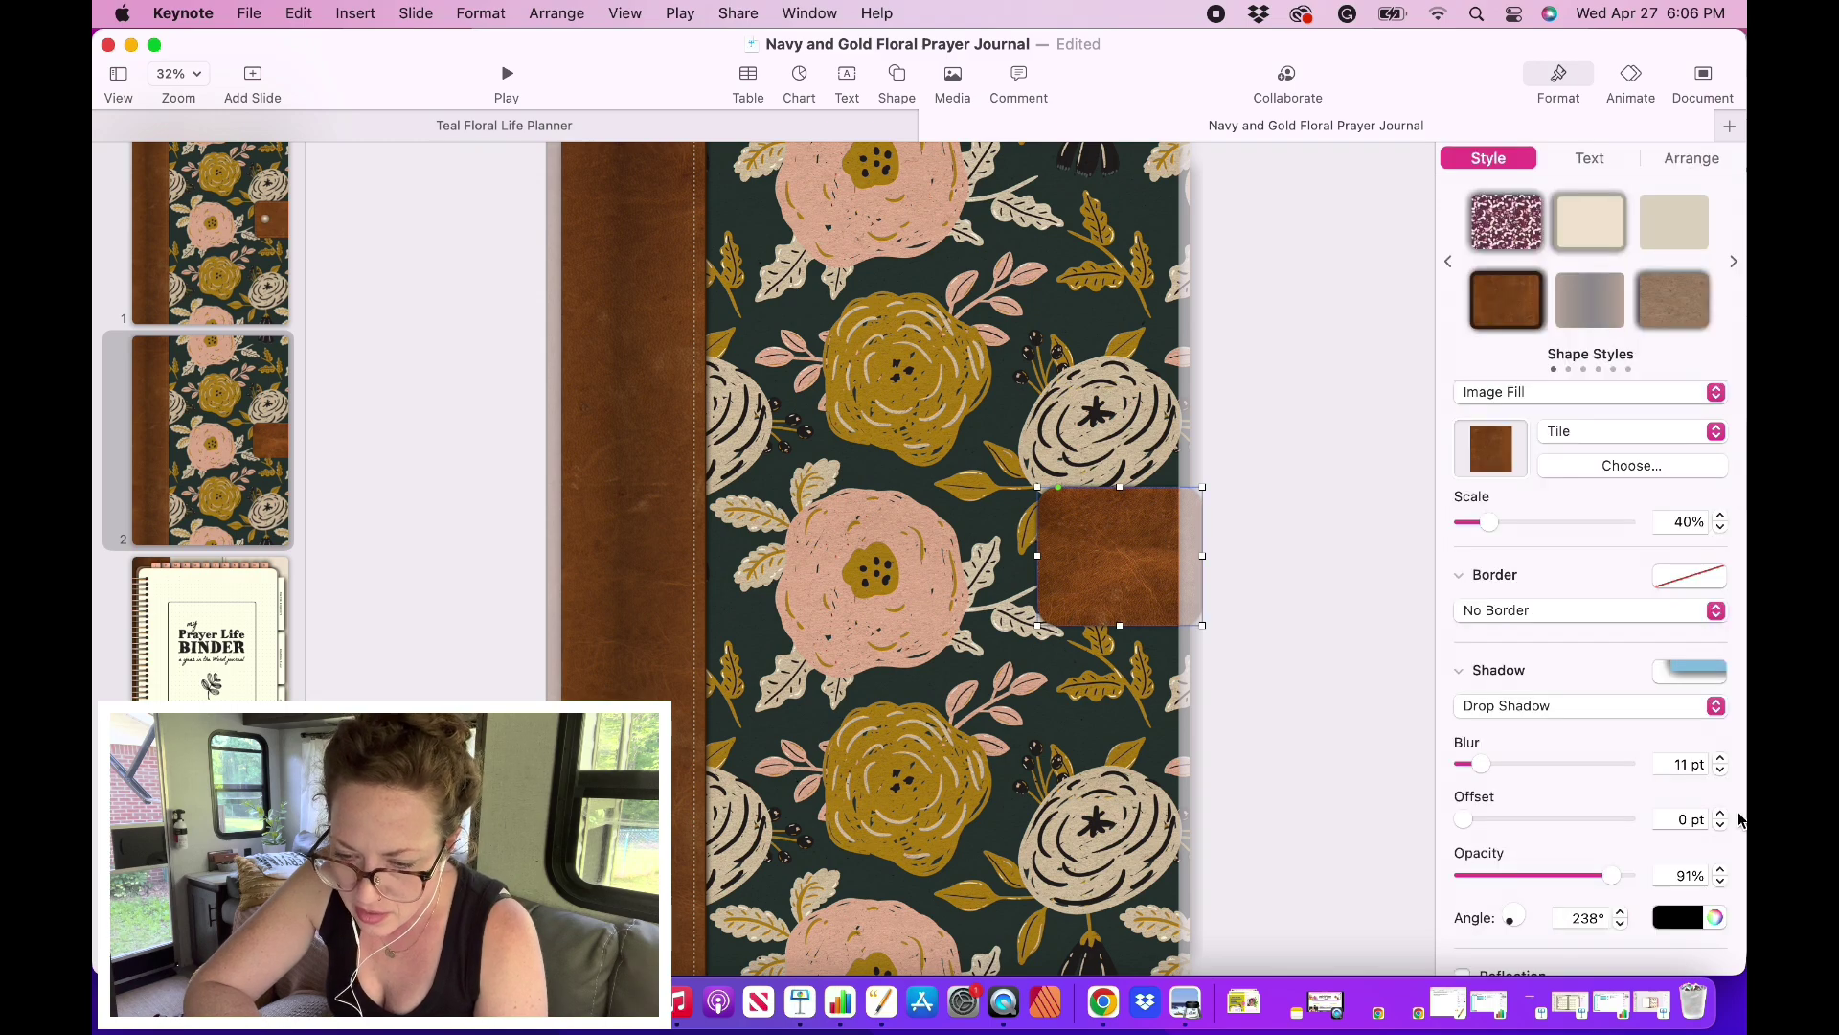
click(1721, 759)
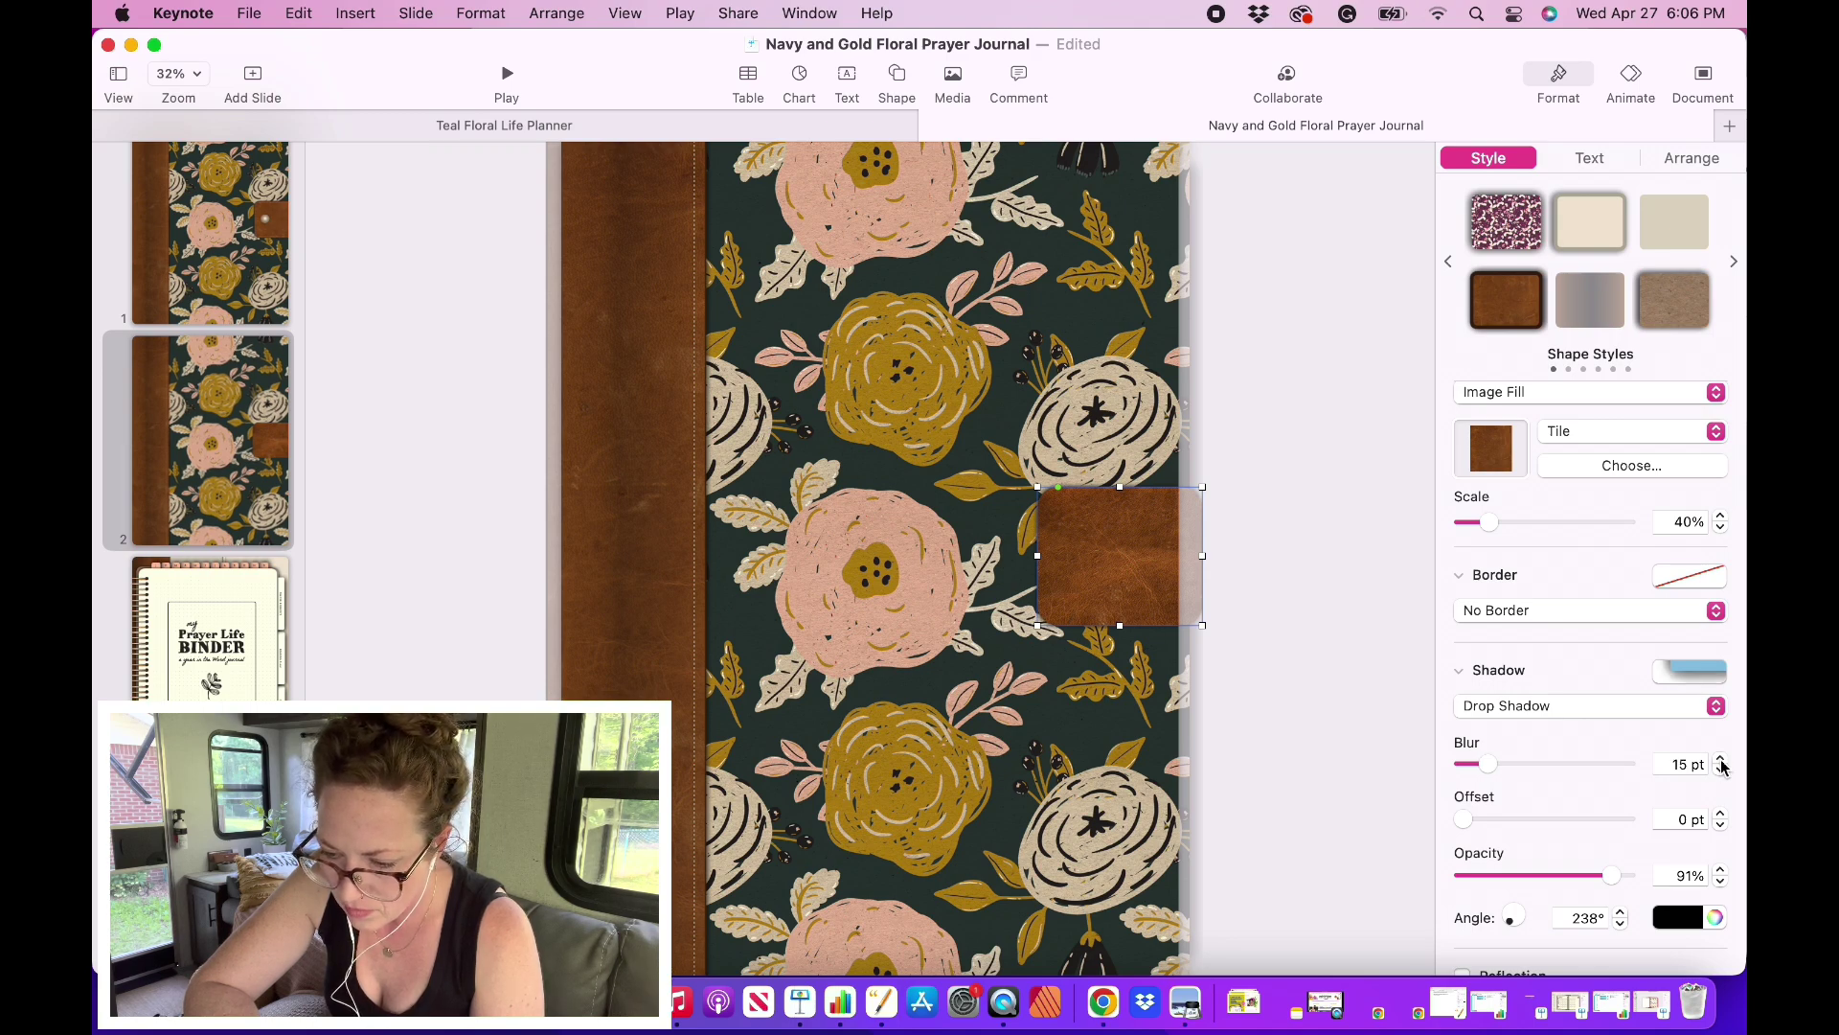
click(1721, 758)
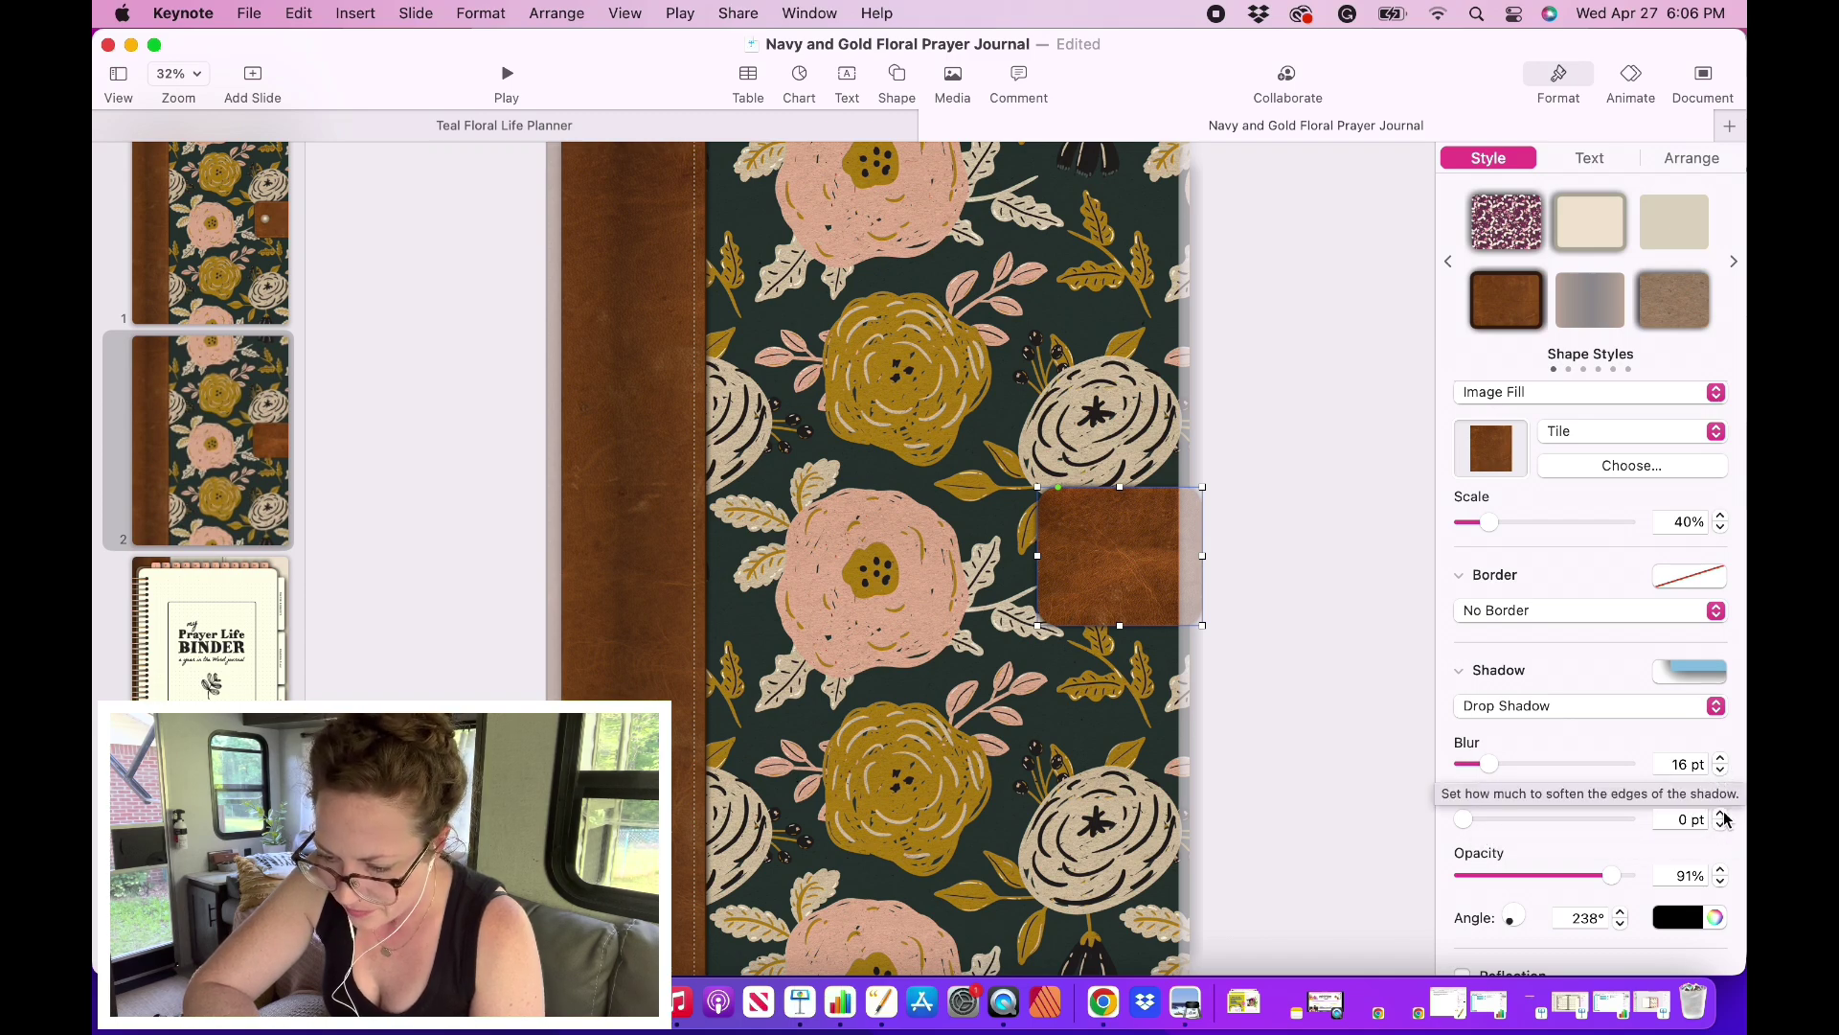
key(super+z)
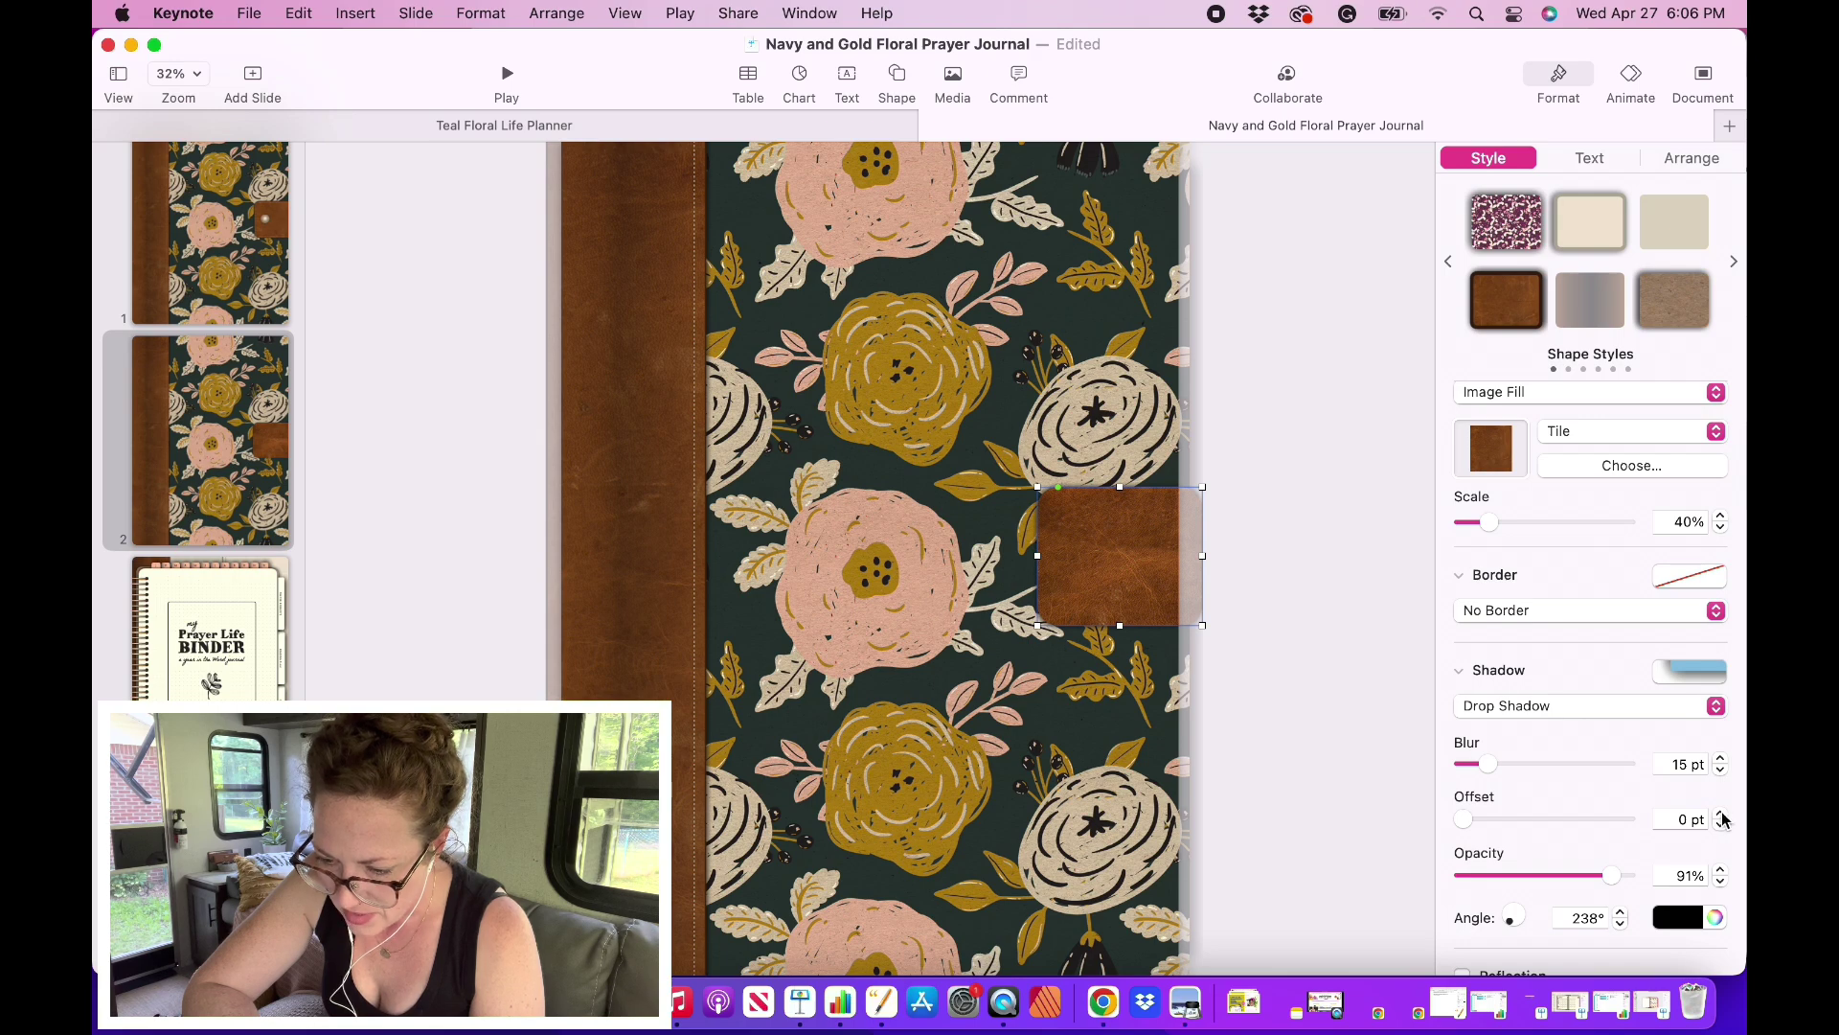
click(1721, 814)
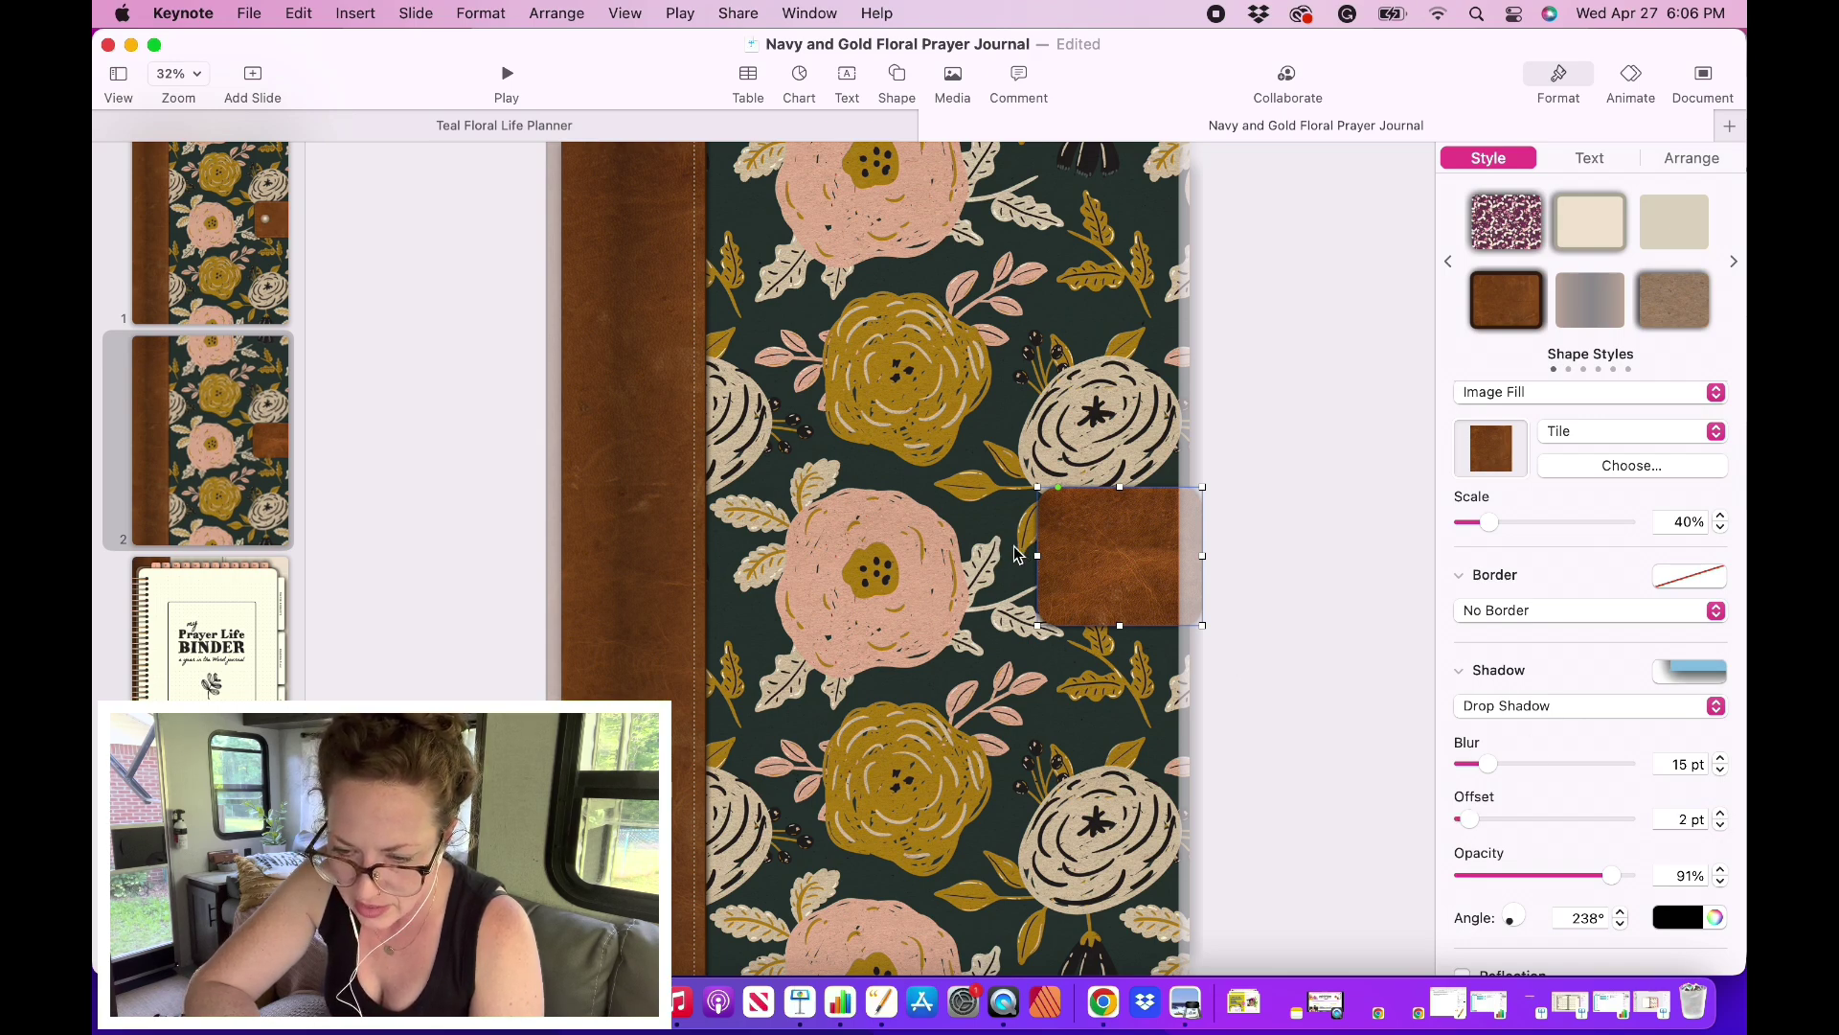
click(1722, 814)
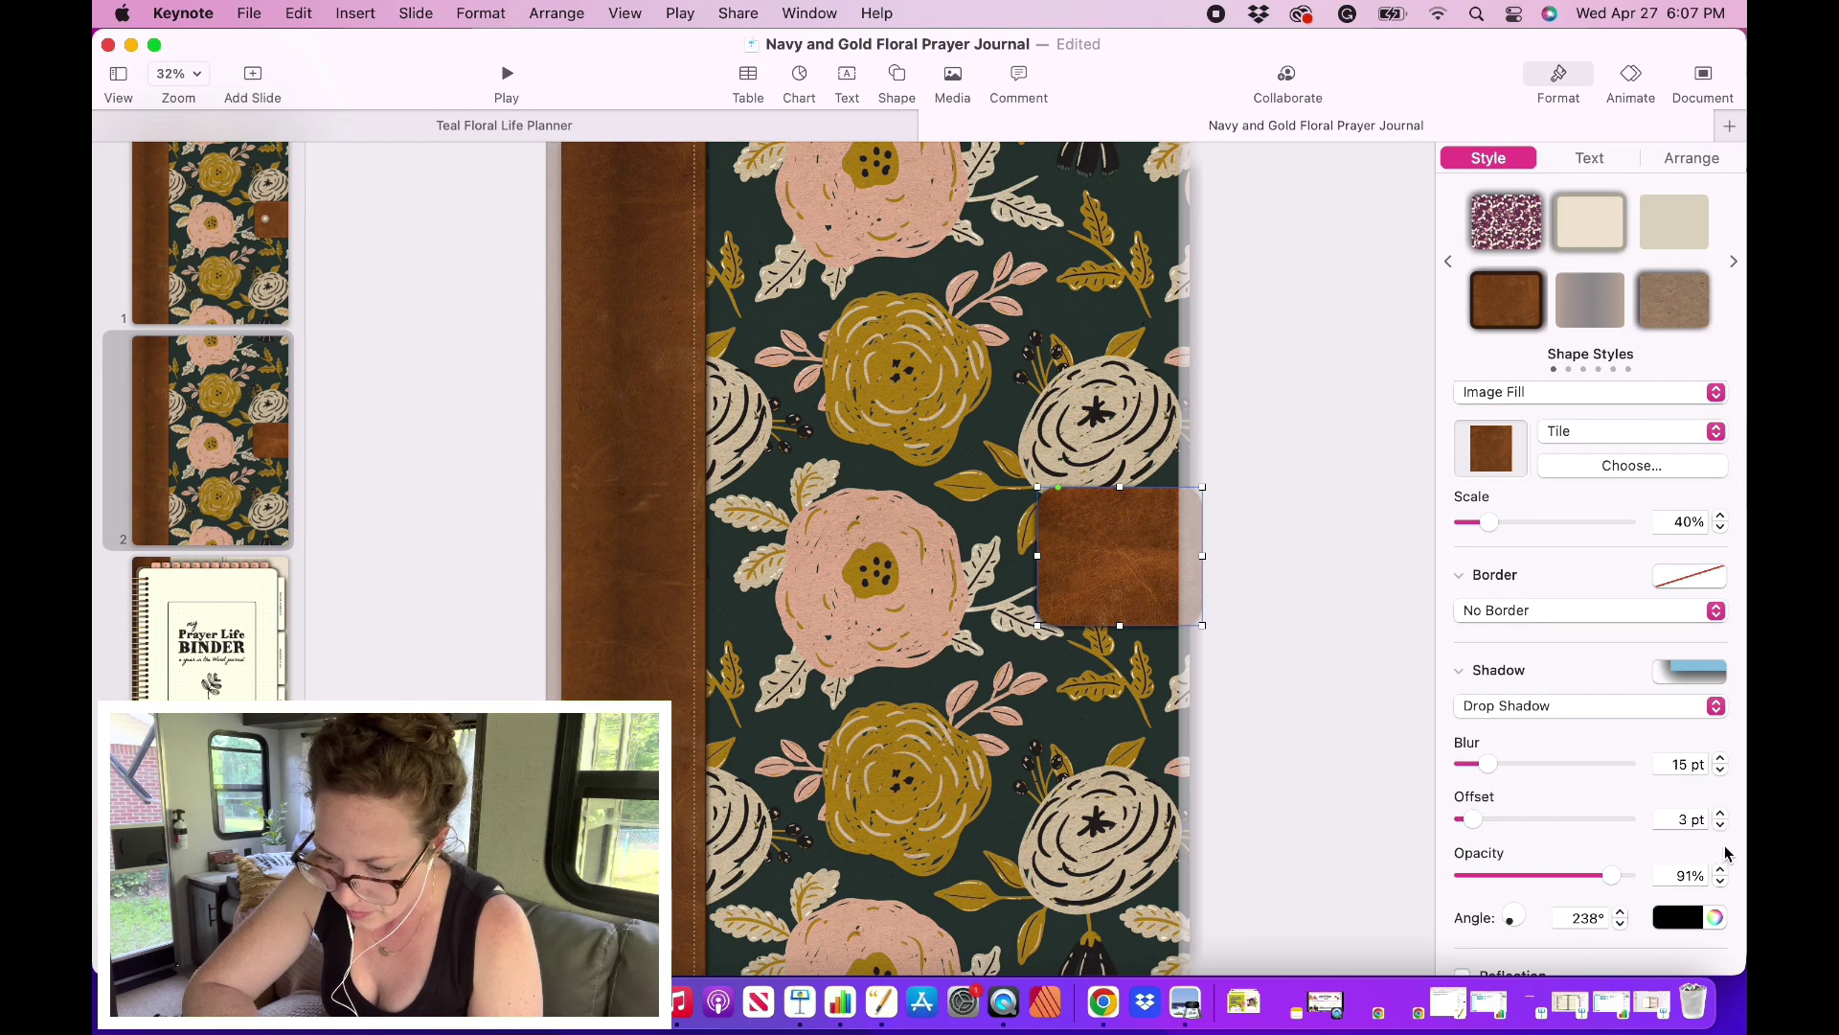
click(1722, 814)
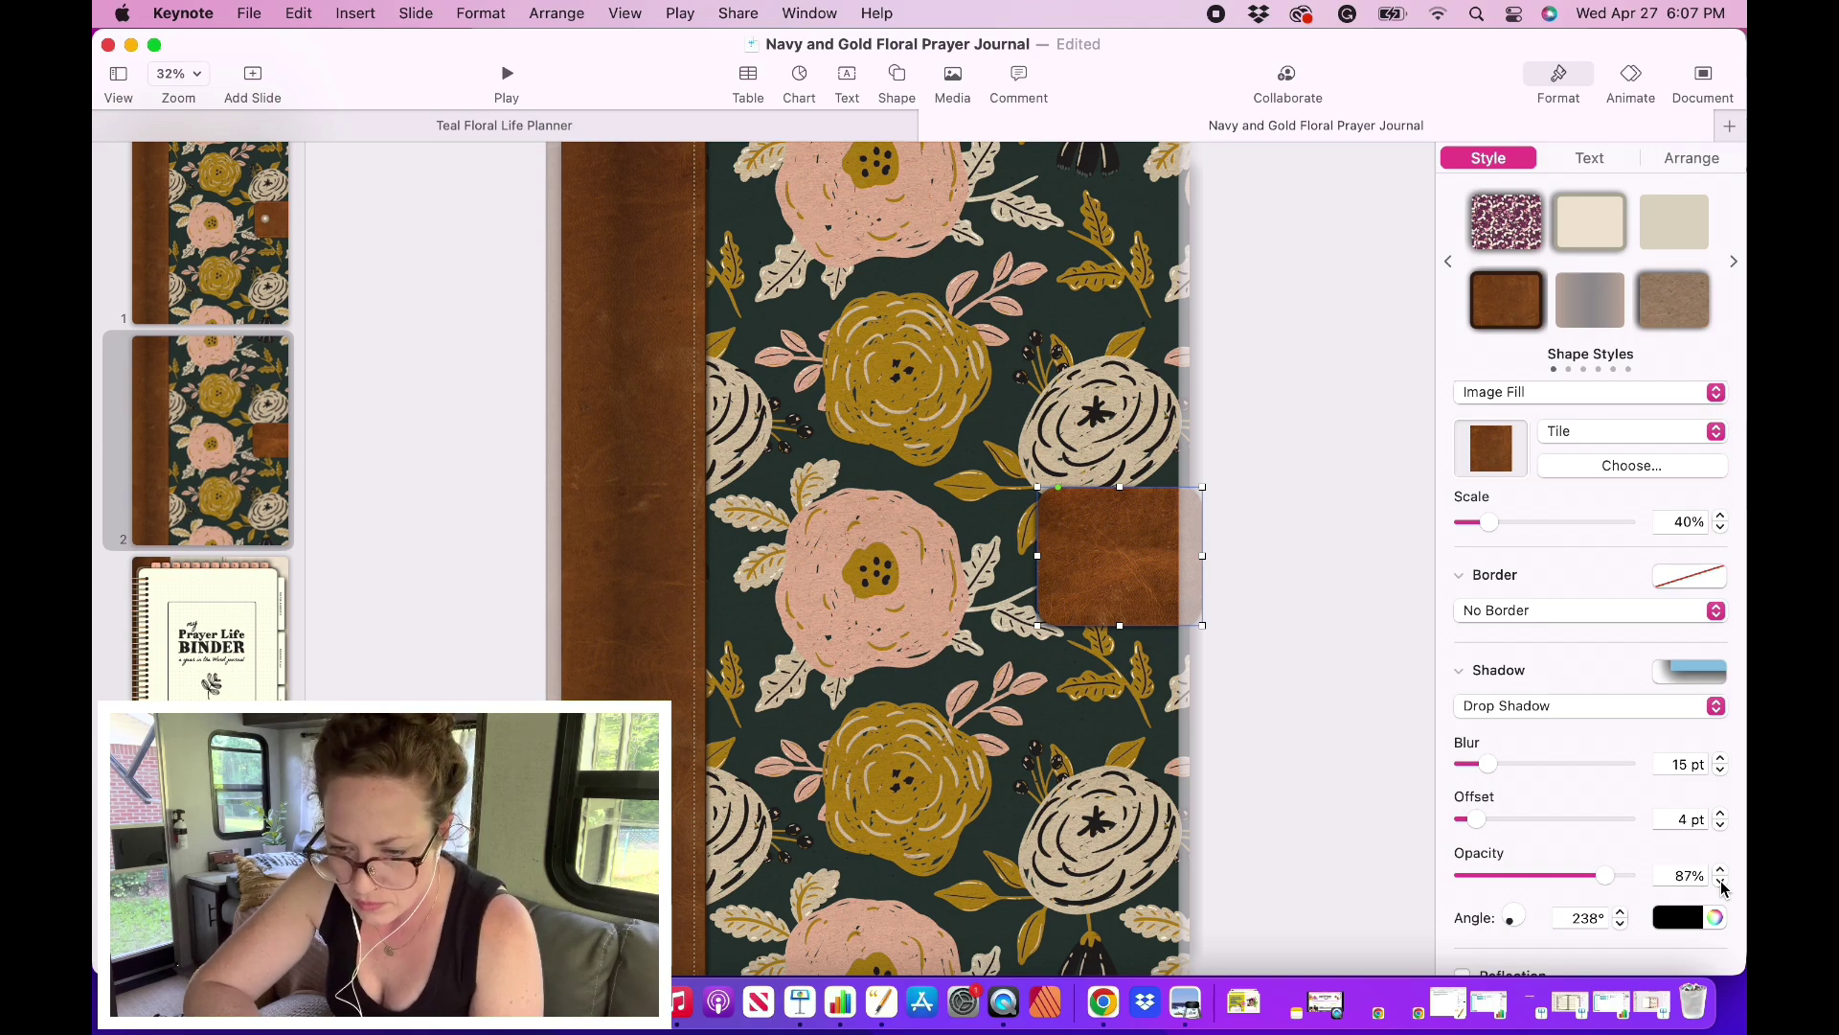
Step: Set the shadow opacity to 70% and its angle to about 179°
click(1721, 882)
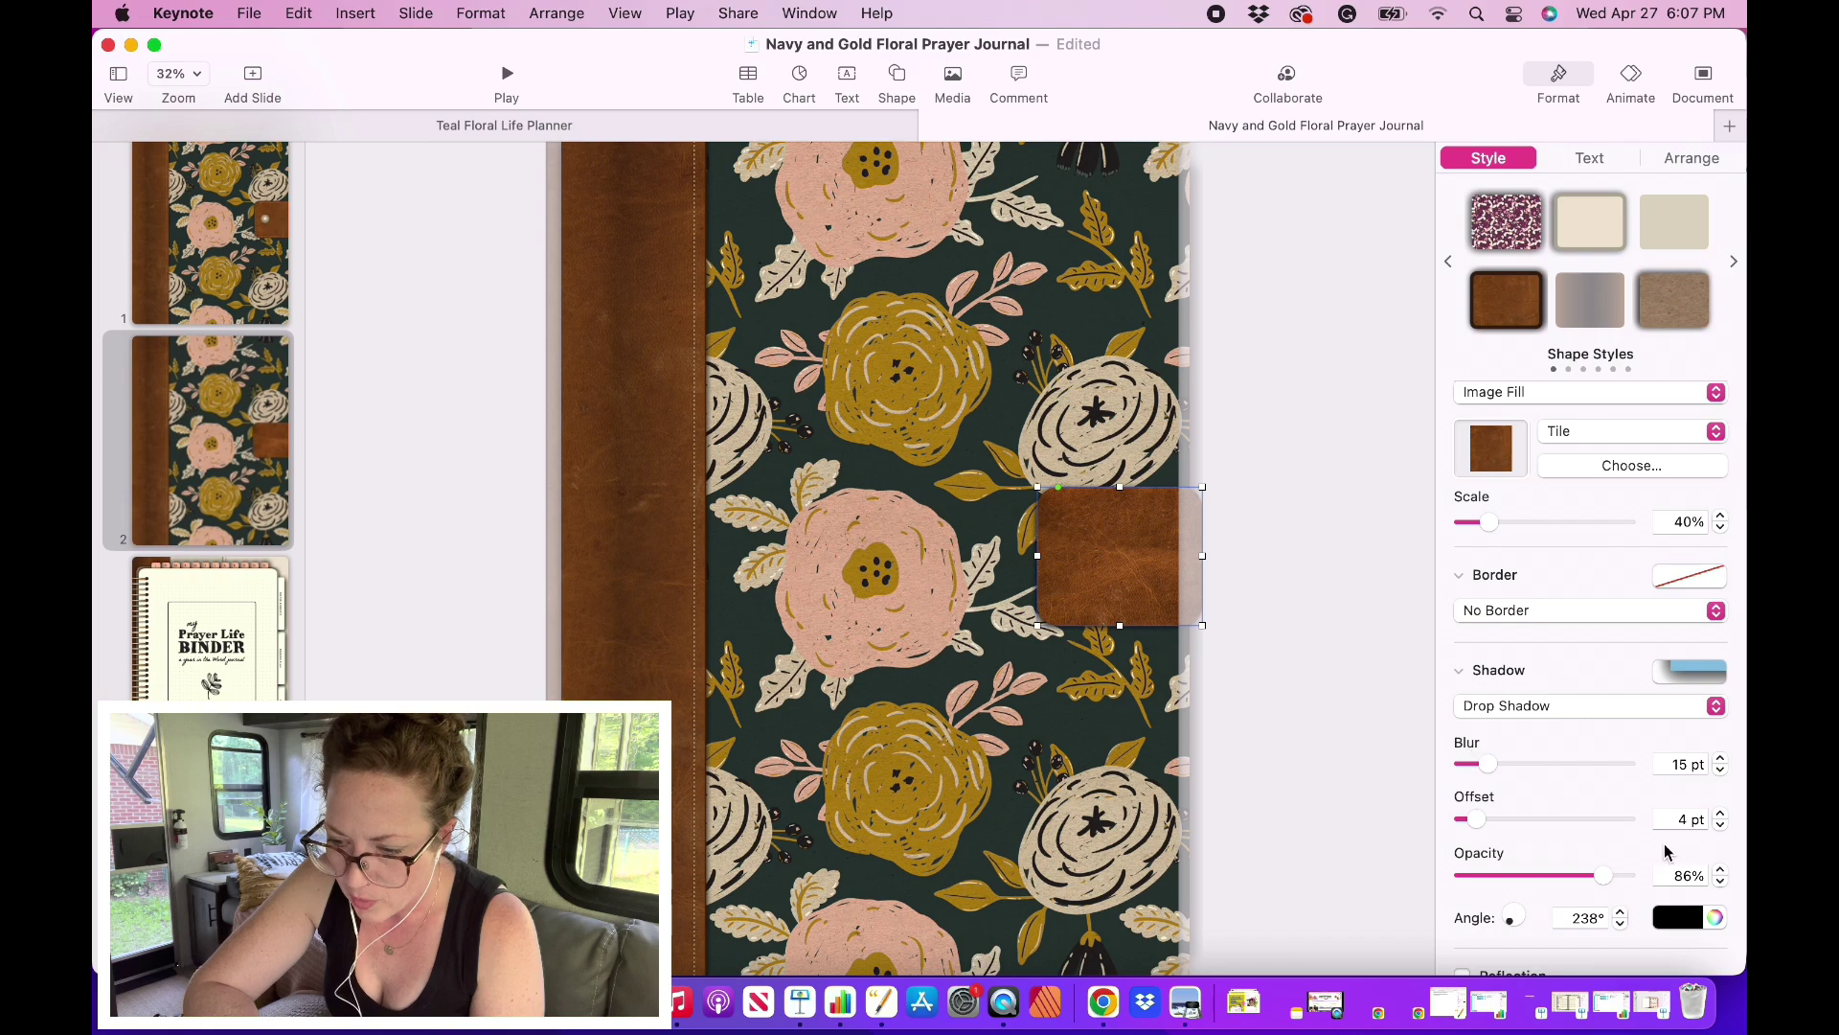
click(1721, 885)
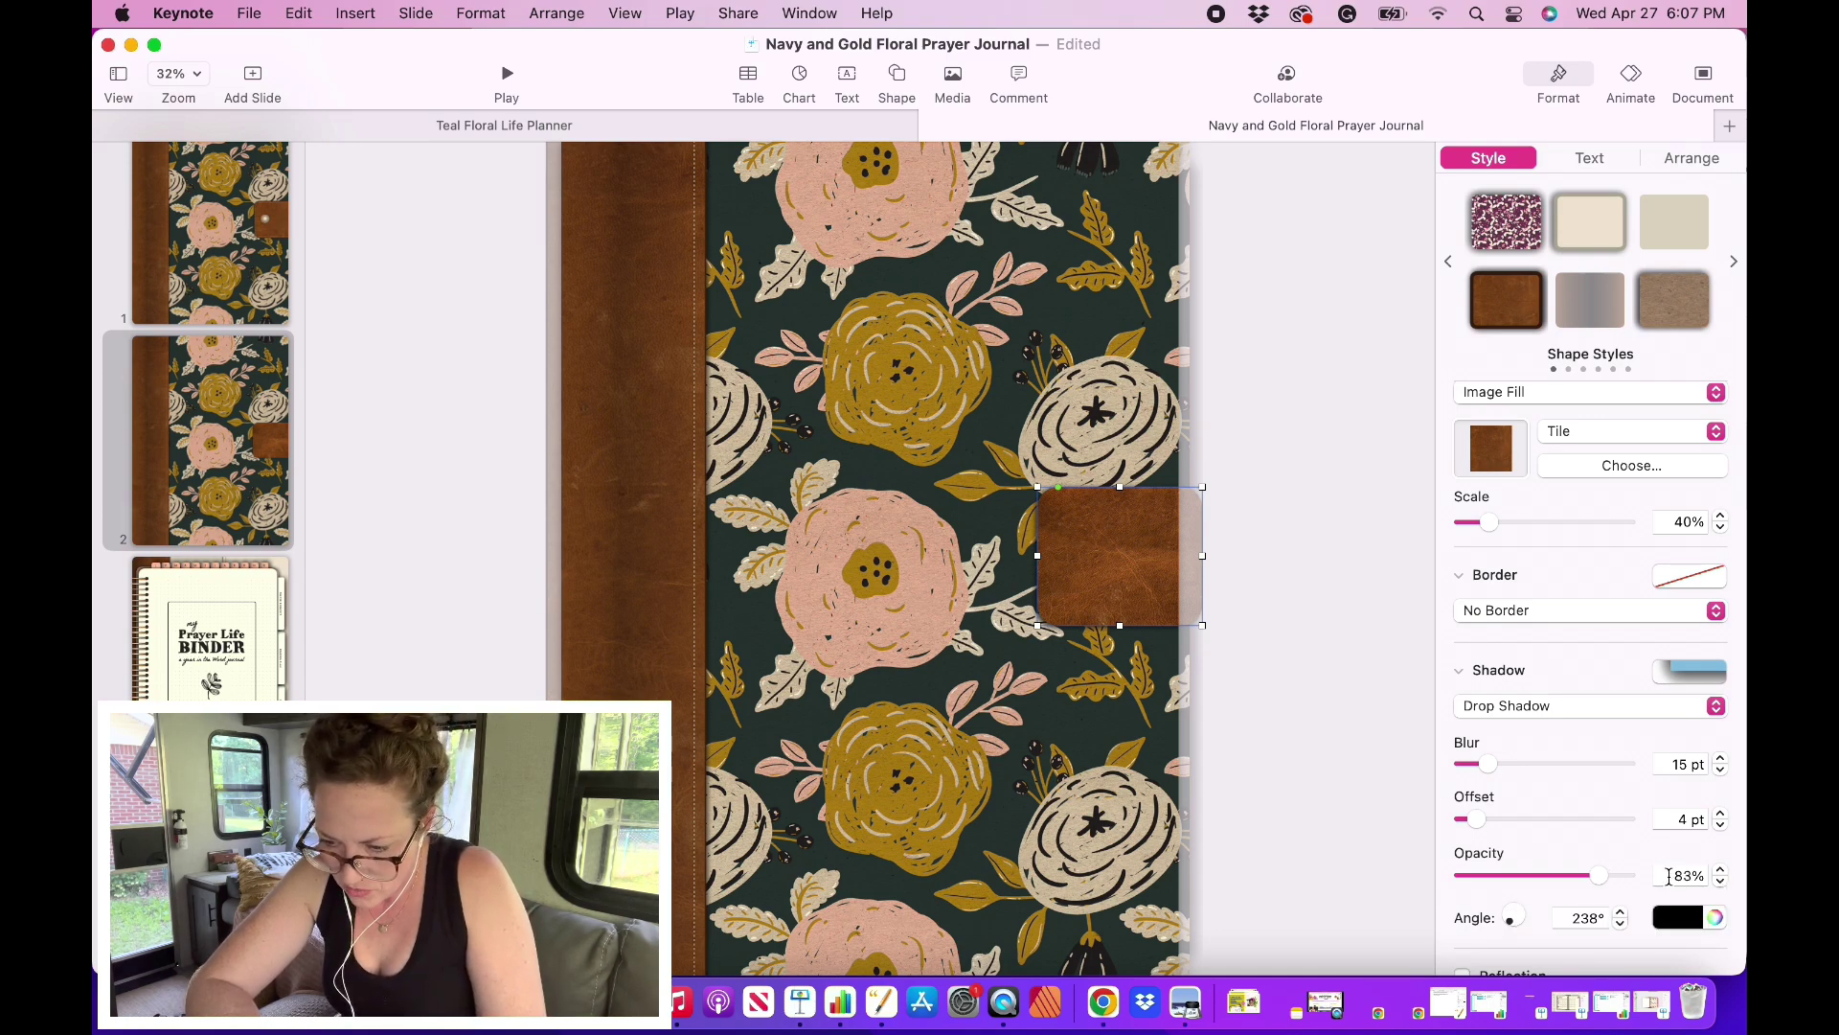
double_click(1669, 875)
text(70)
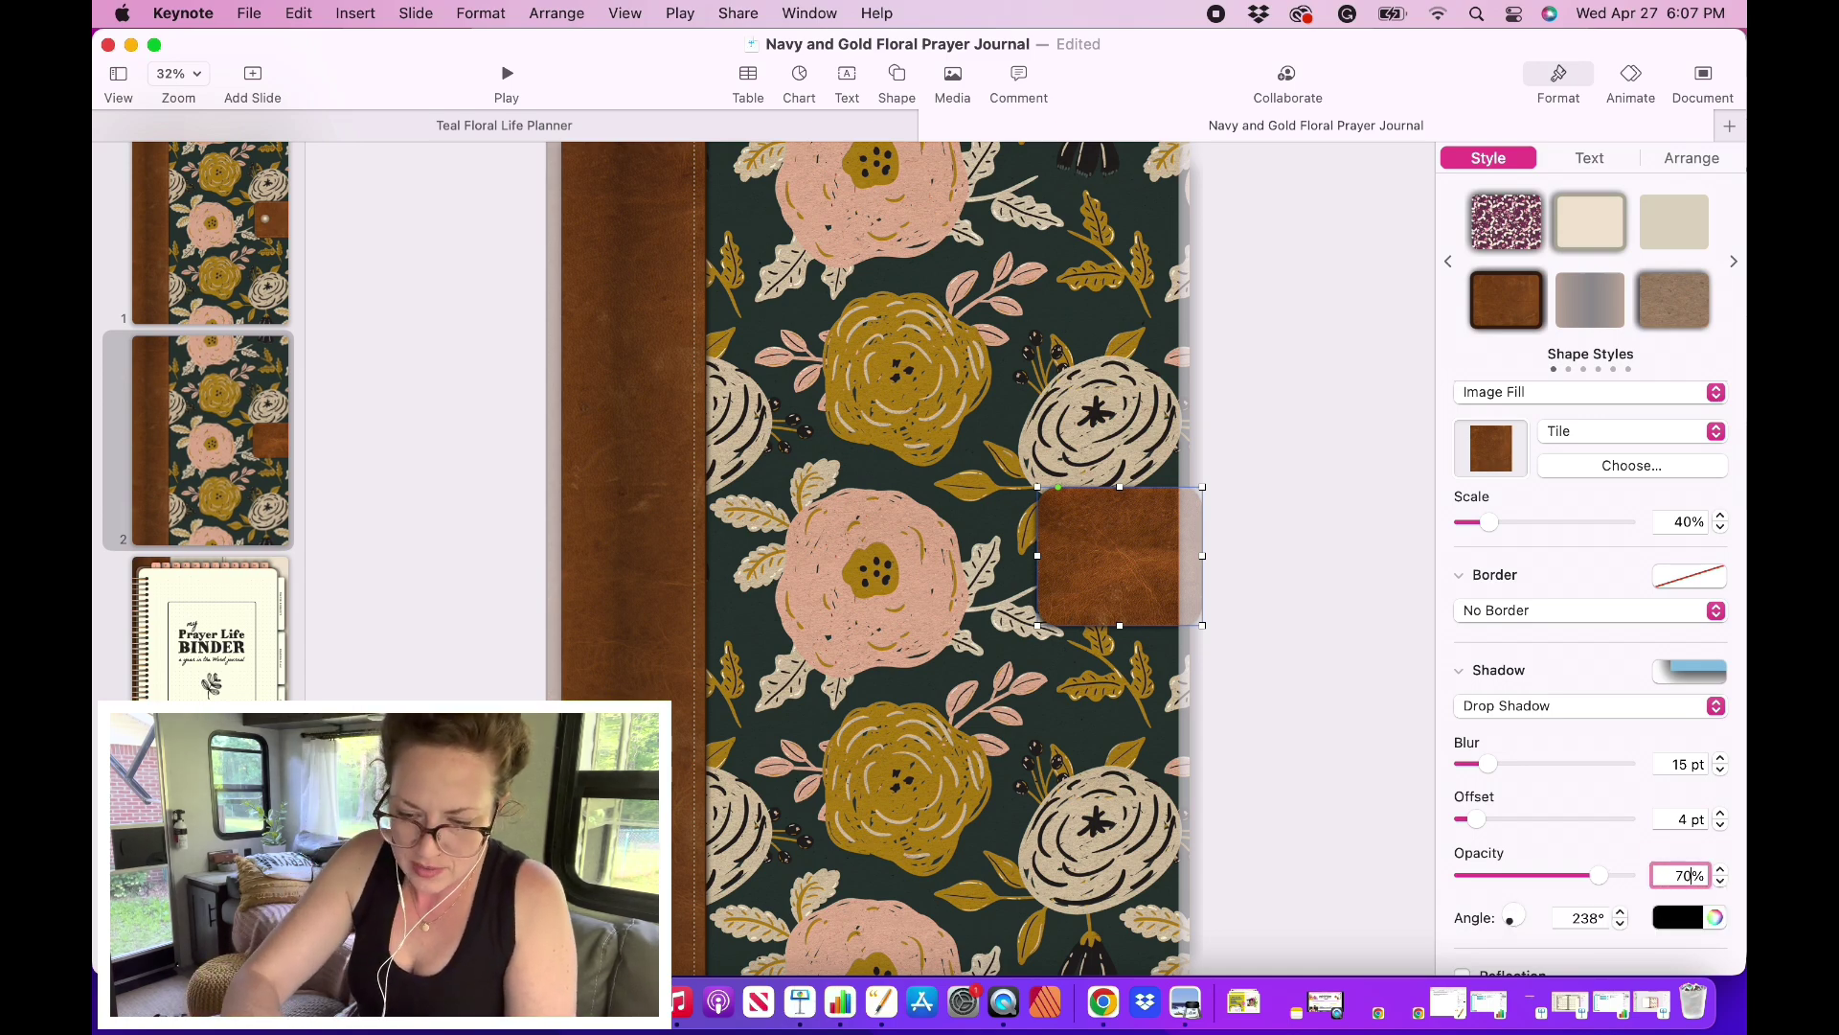
key(Tab)
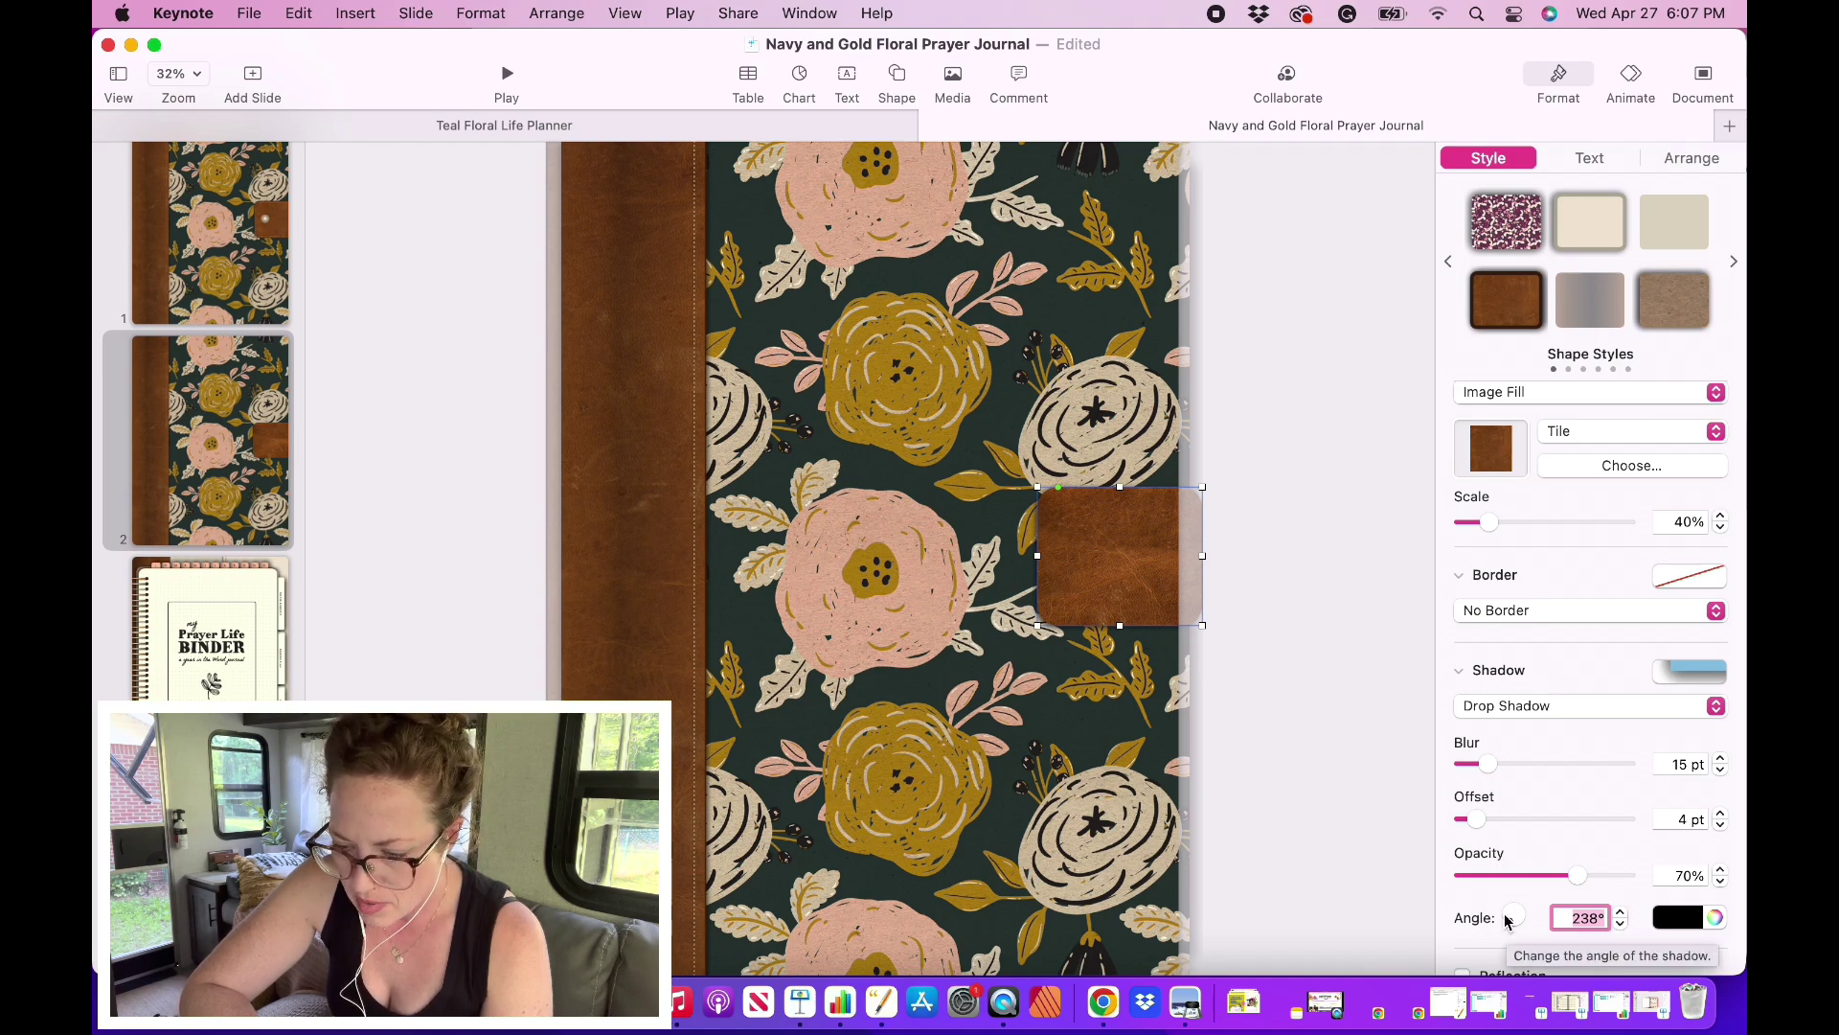
drag(1506, 920, 1500, 915)
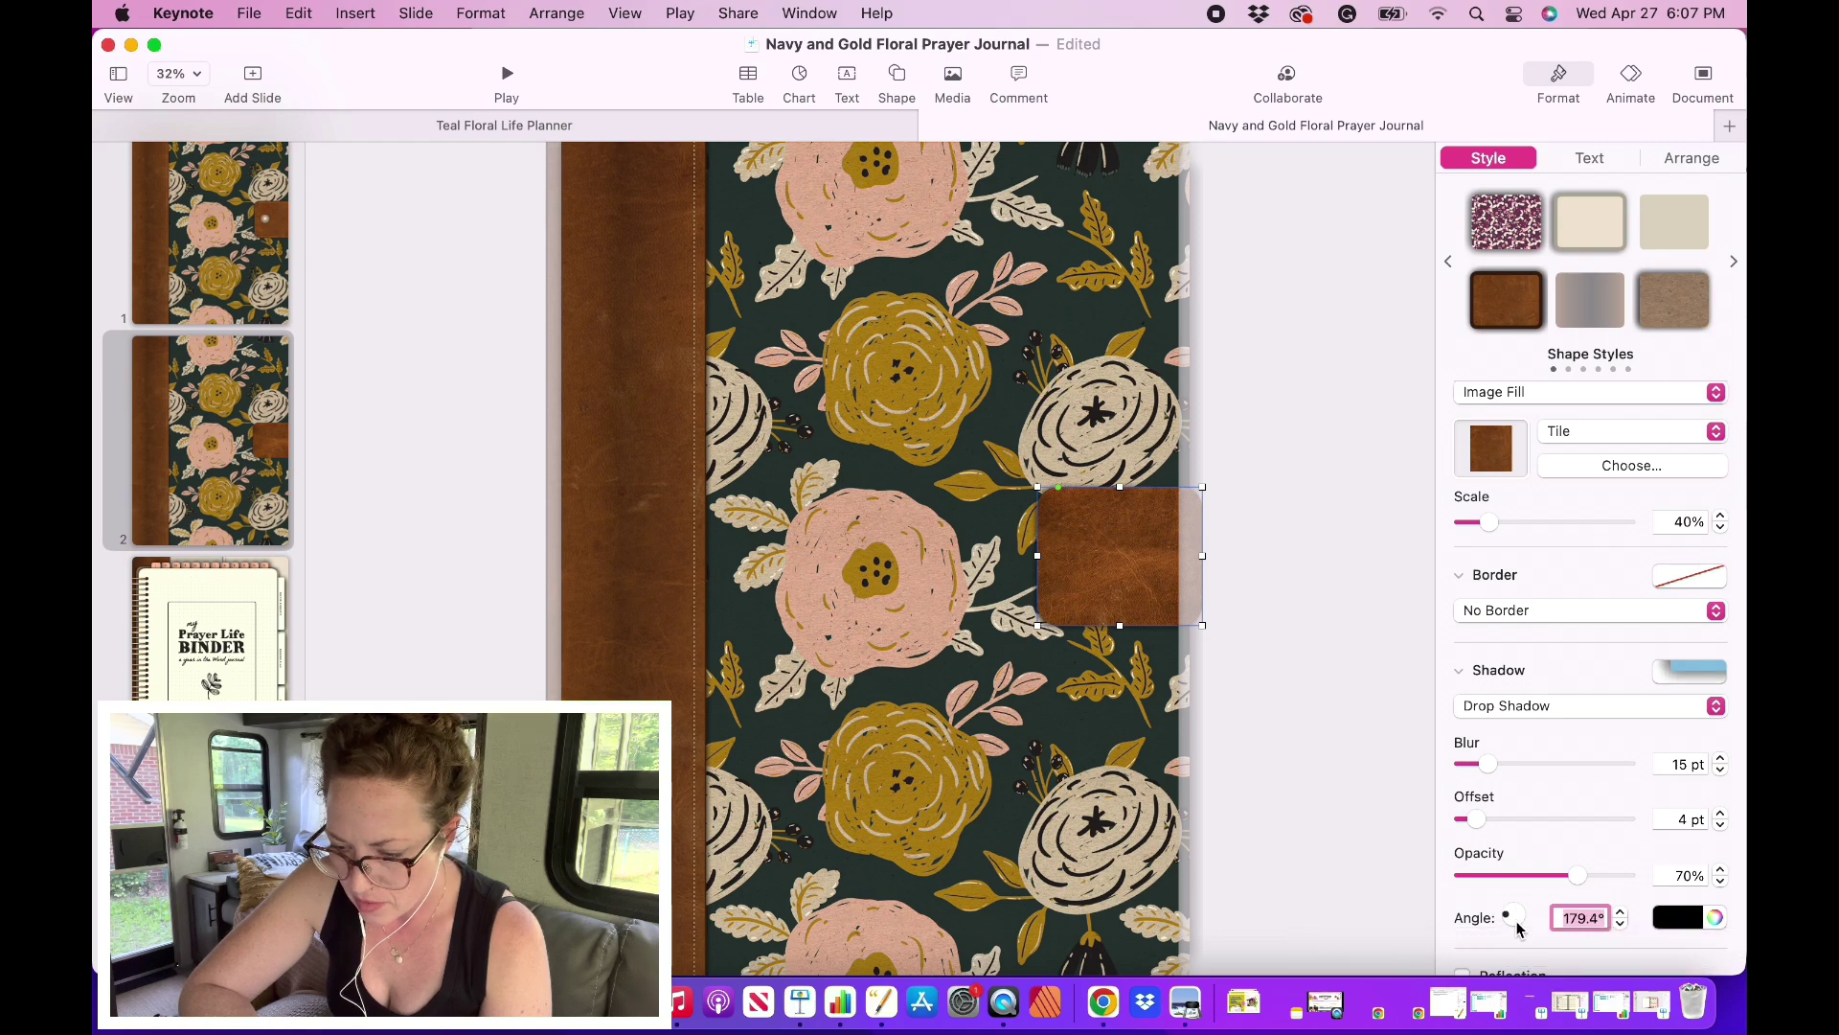
click(1328, 722)
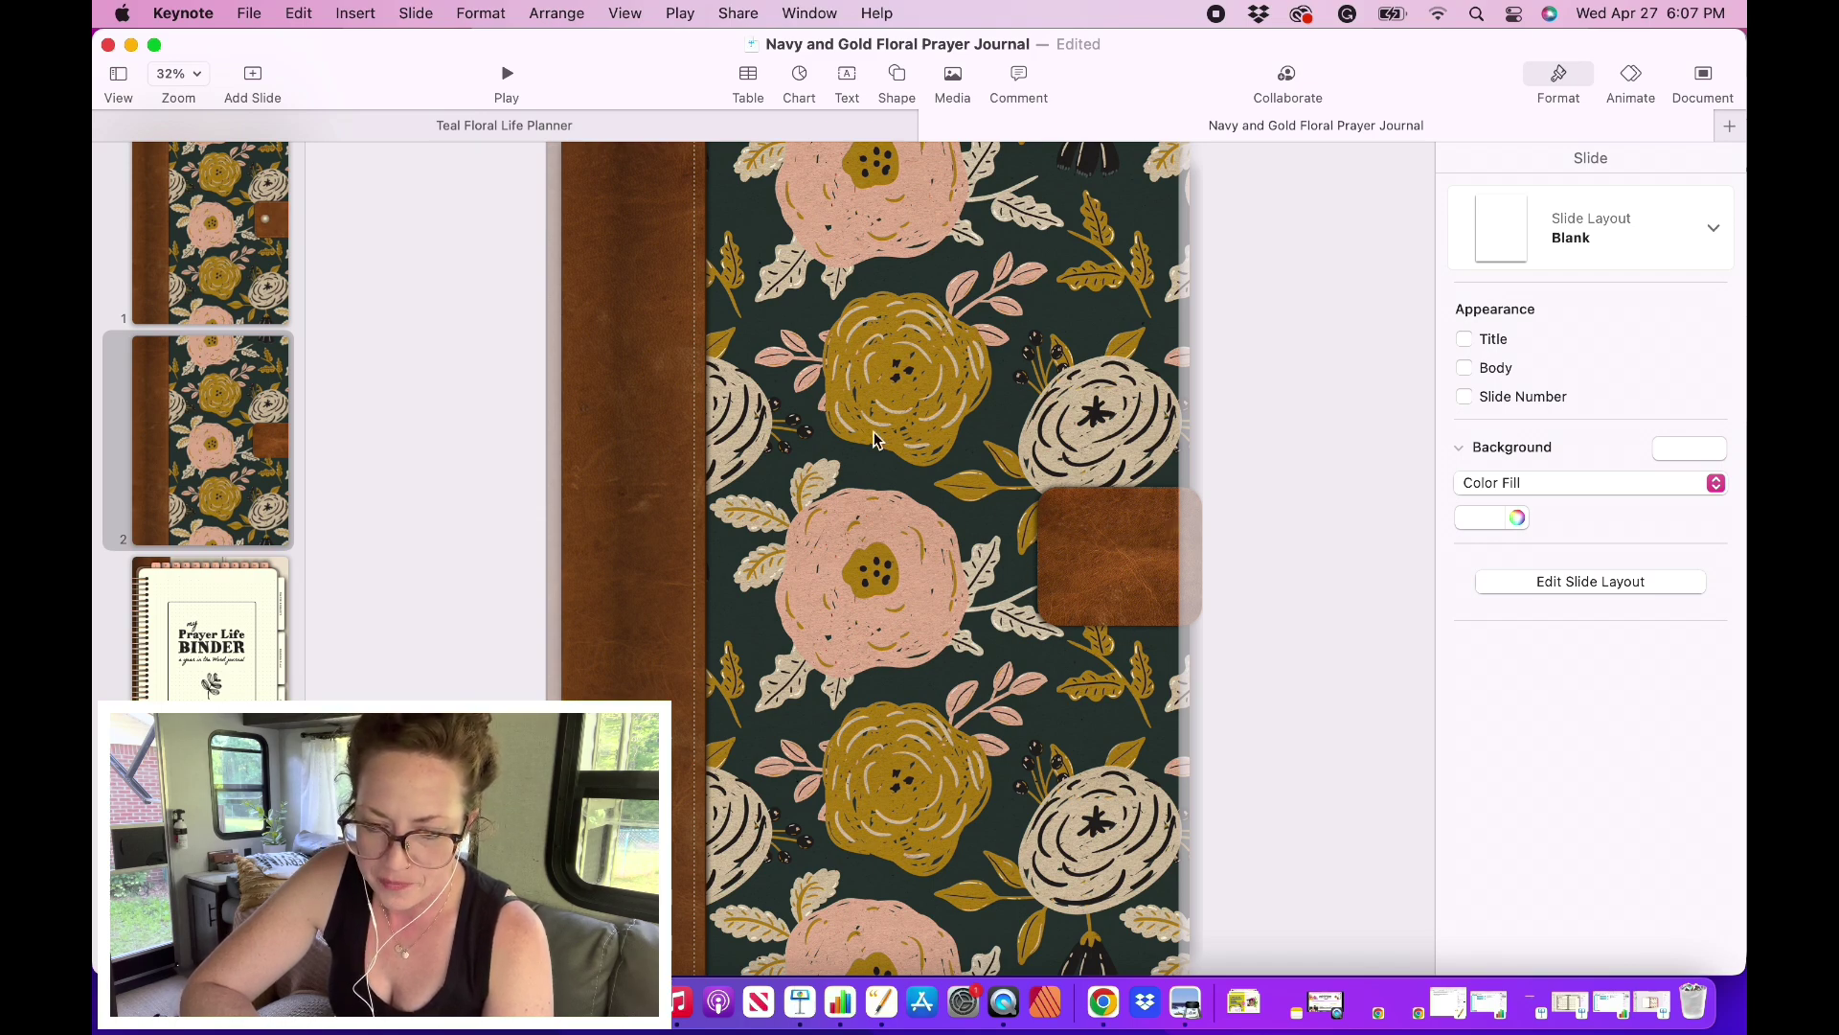
Step: Give the leather tab a solid 2 pt line border and bring up its colour wheel
click(1097, 591)
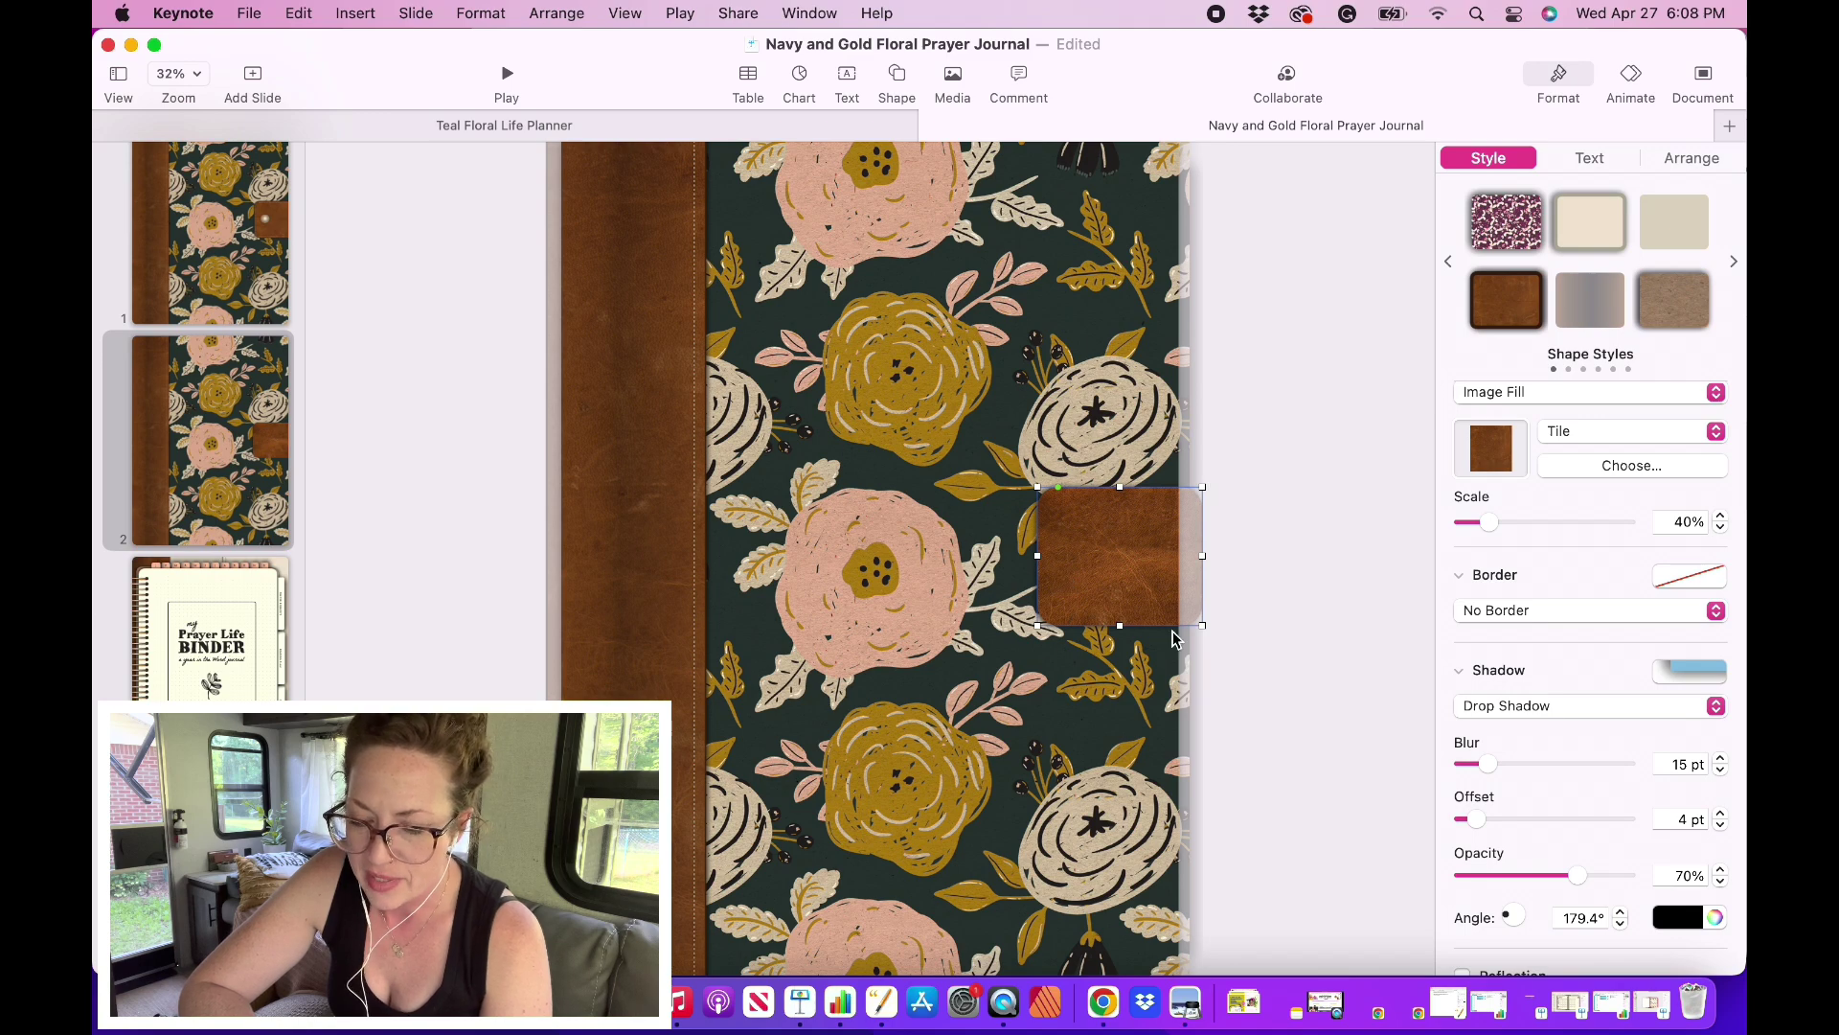
click(1715, 610)
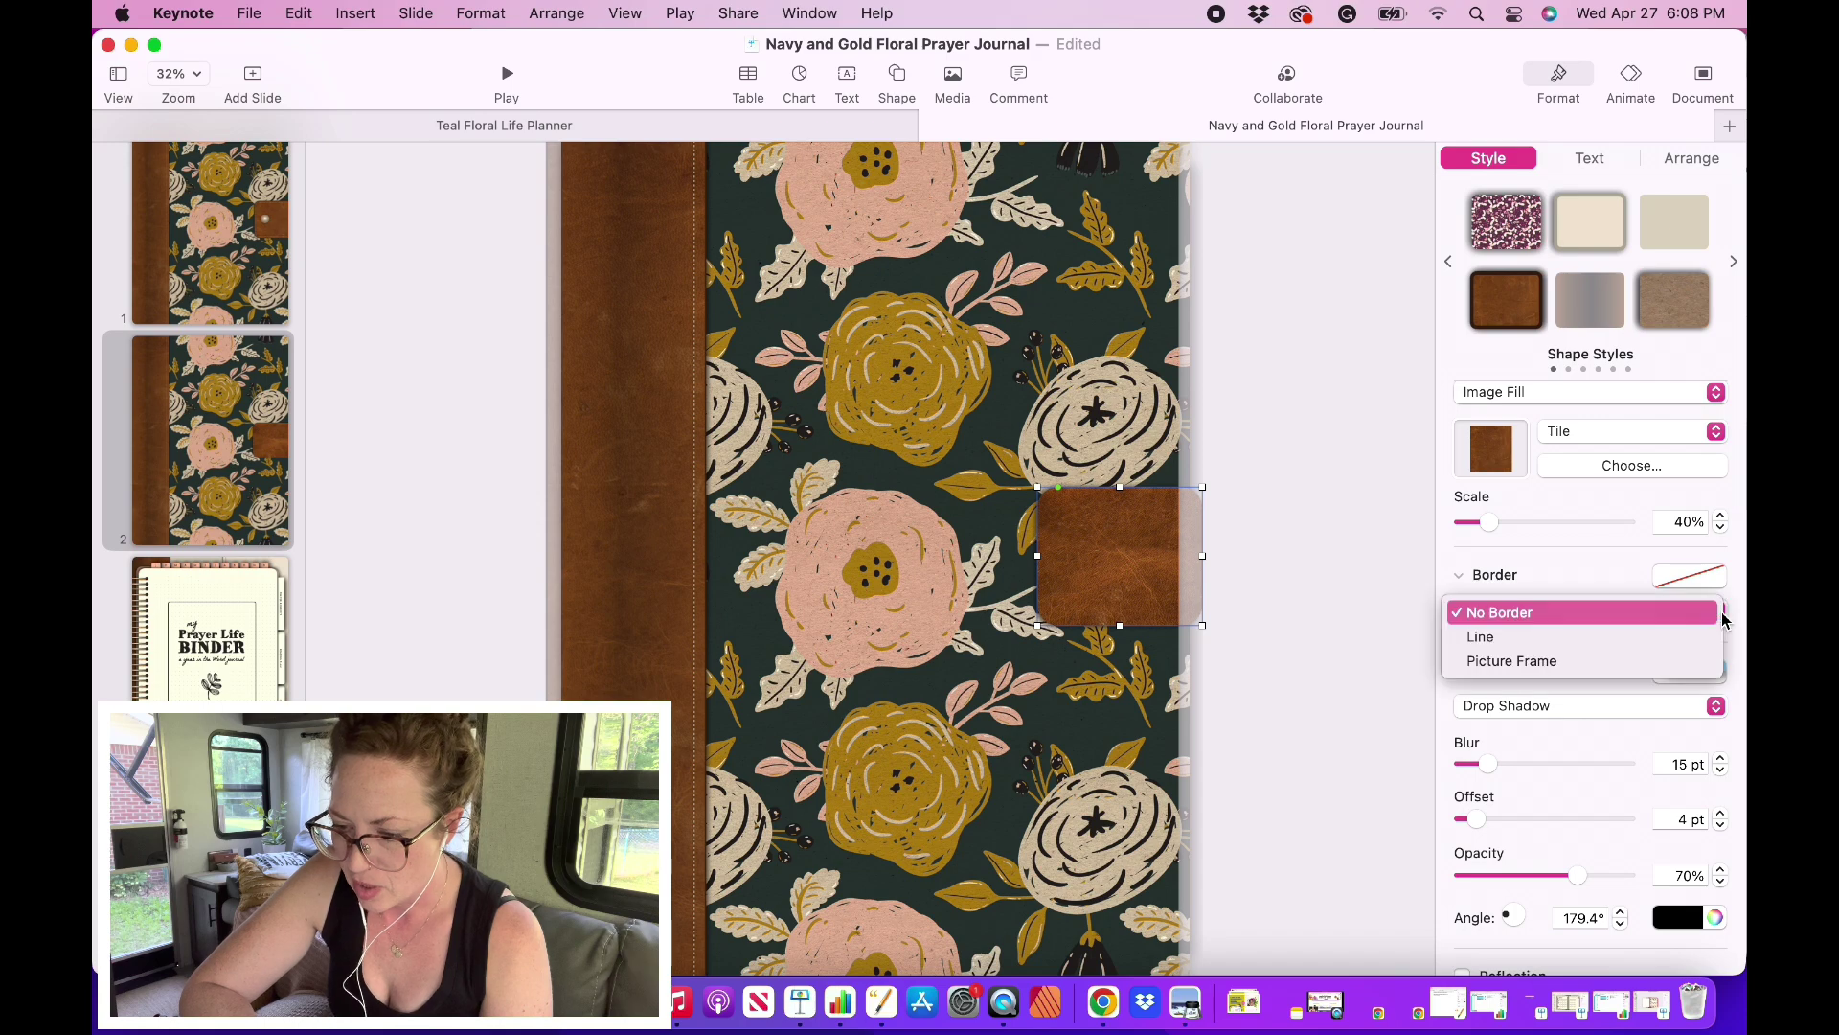
click(1505, 638)
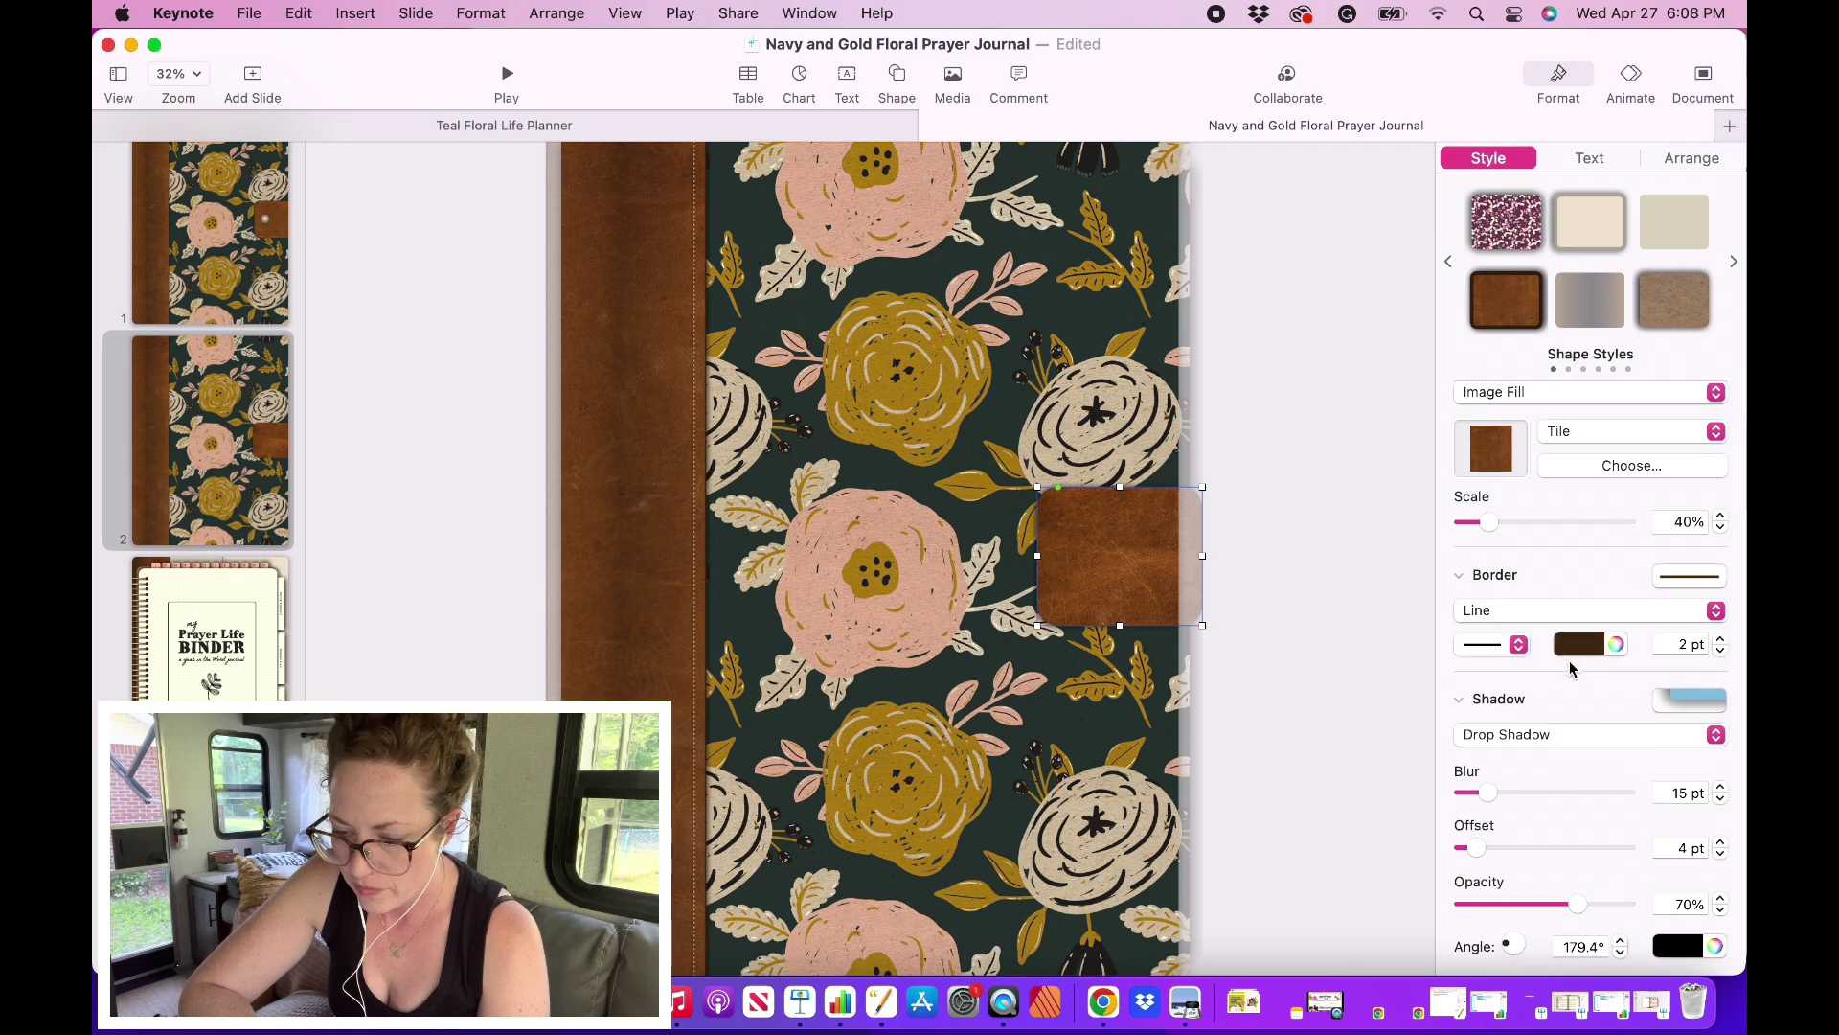
click(1519, 644)
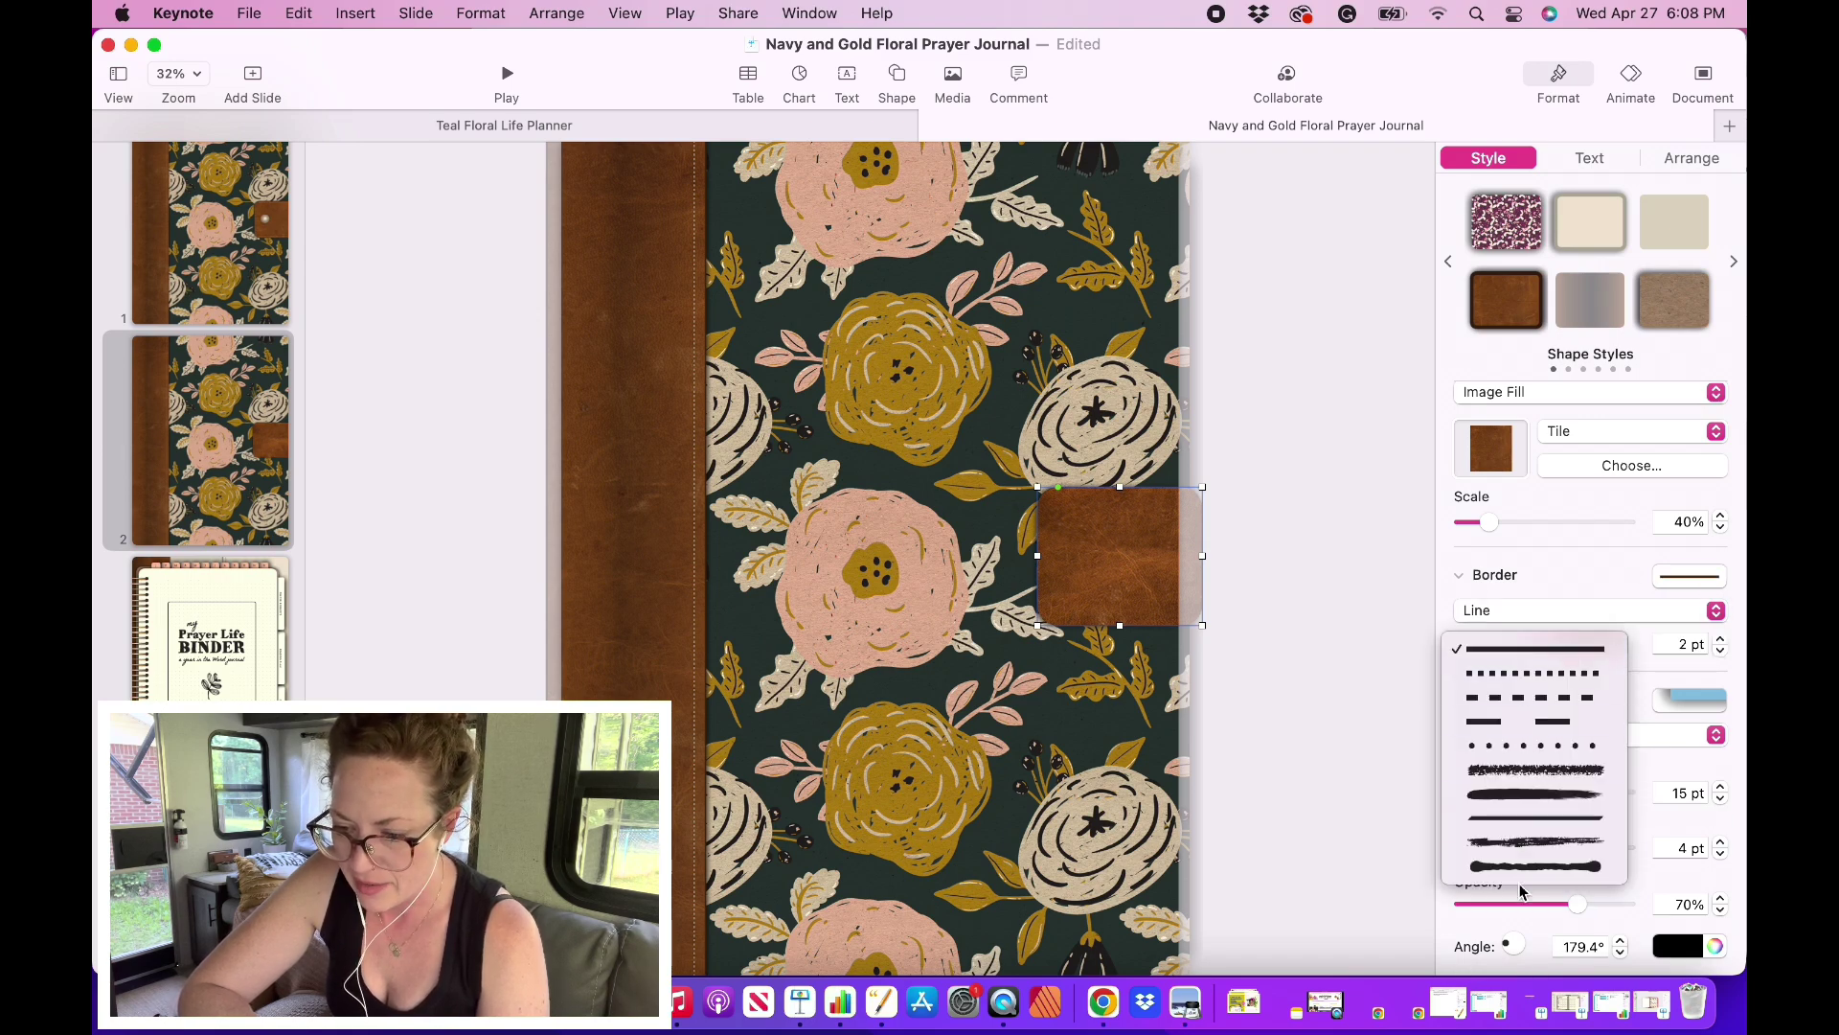
click(1505, 651)
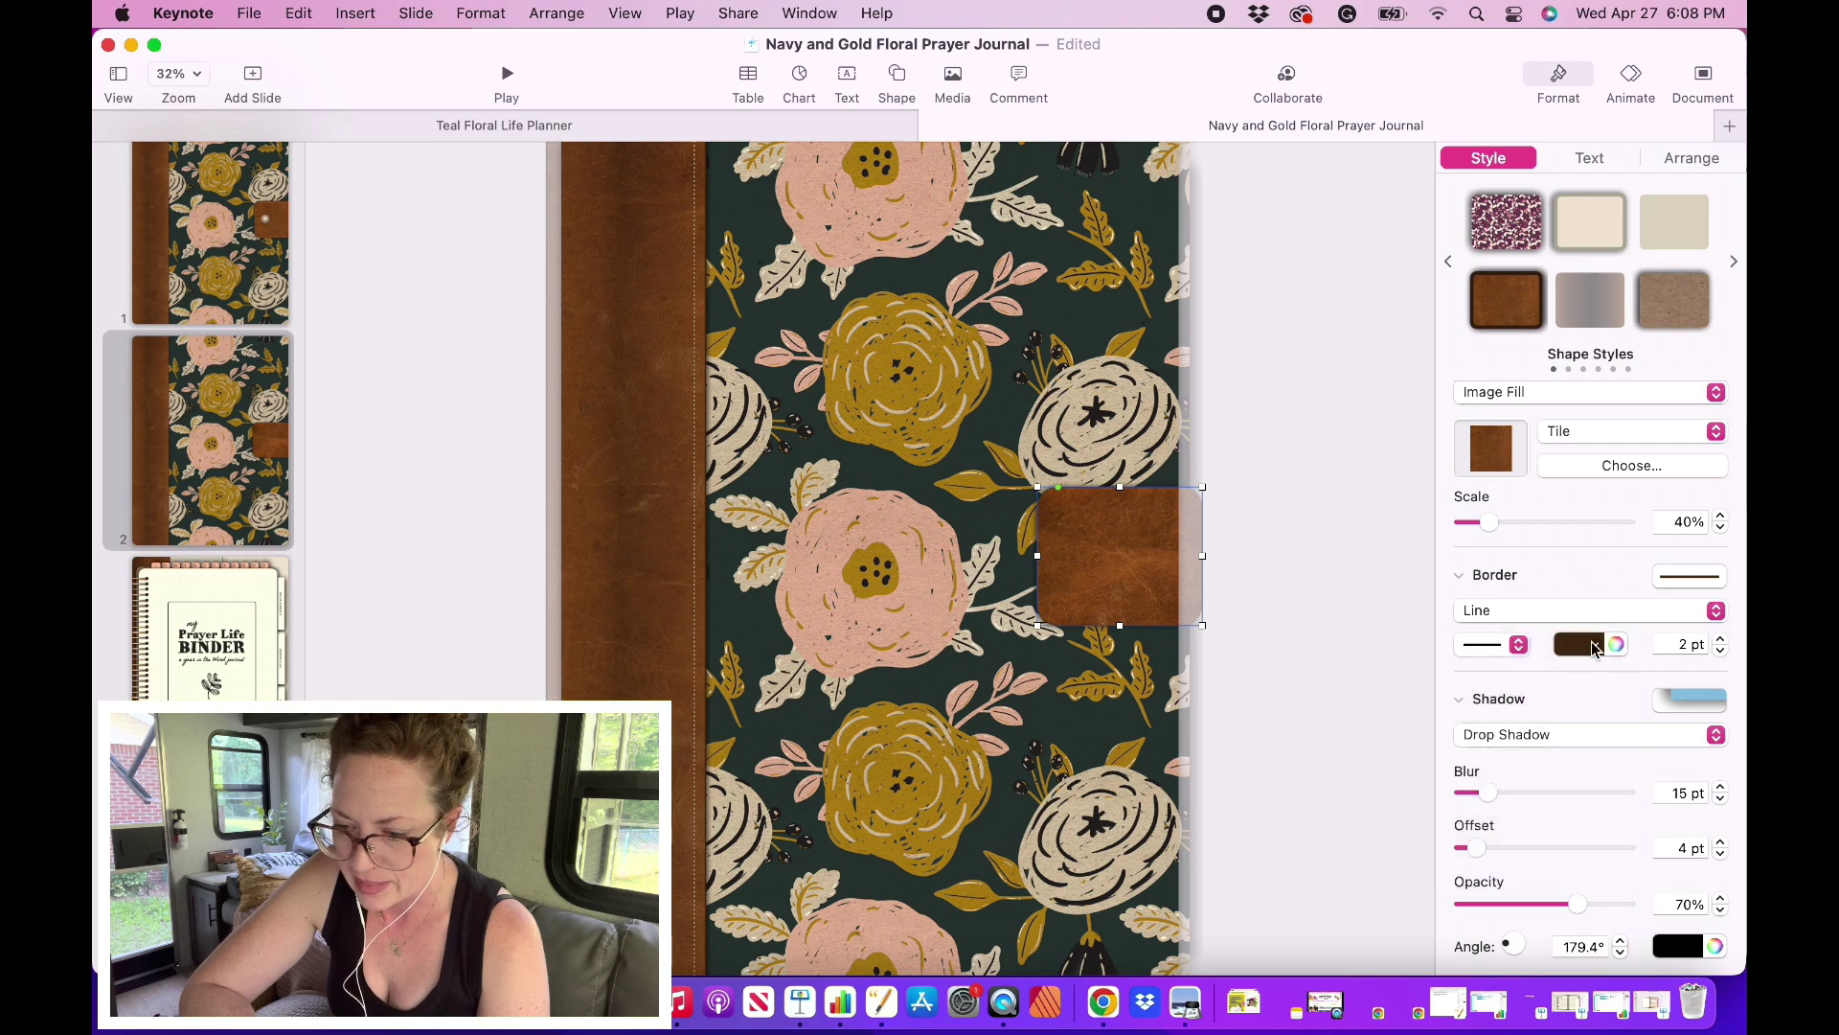
click(1616, 647)
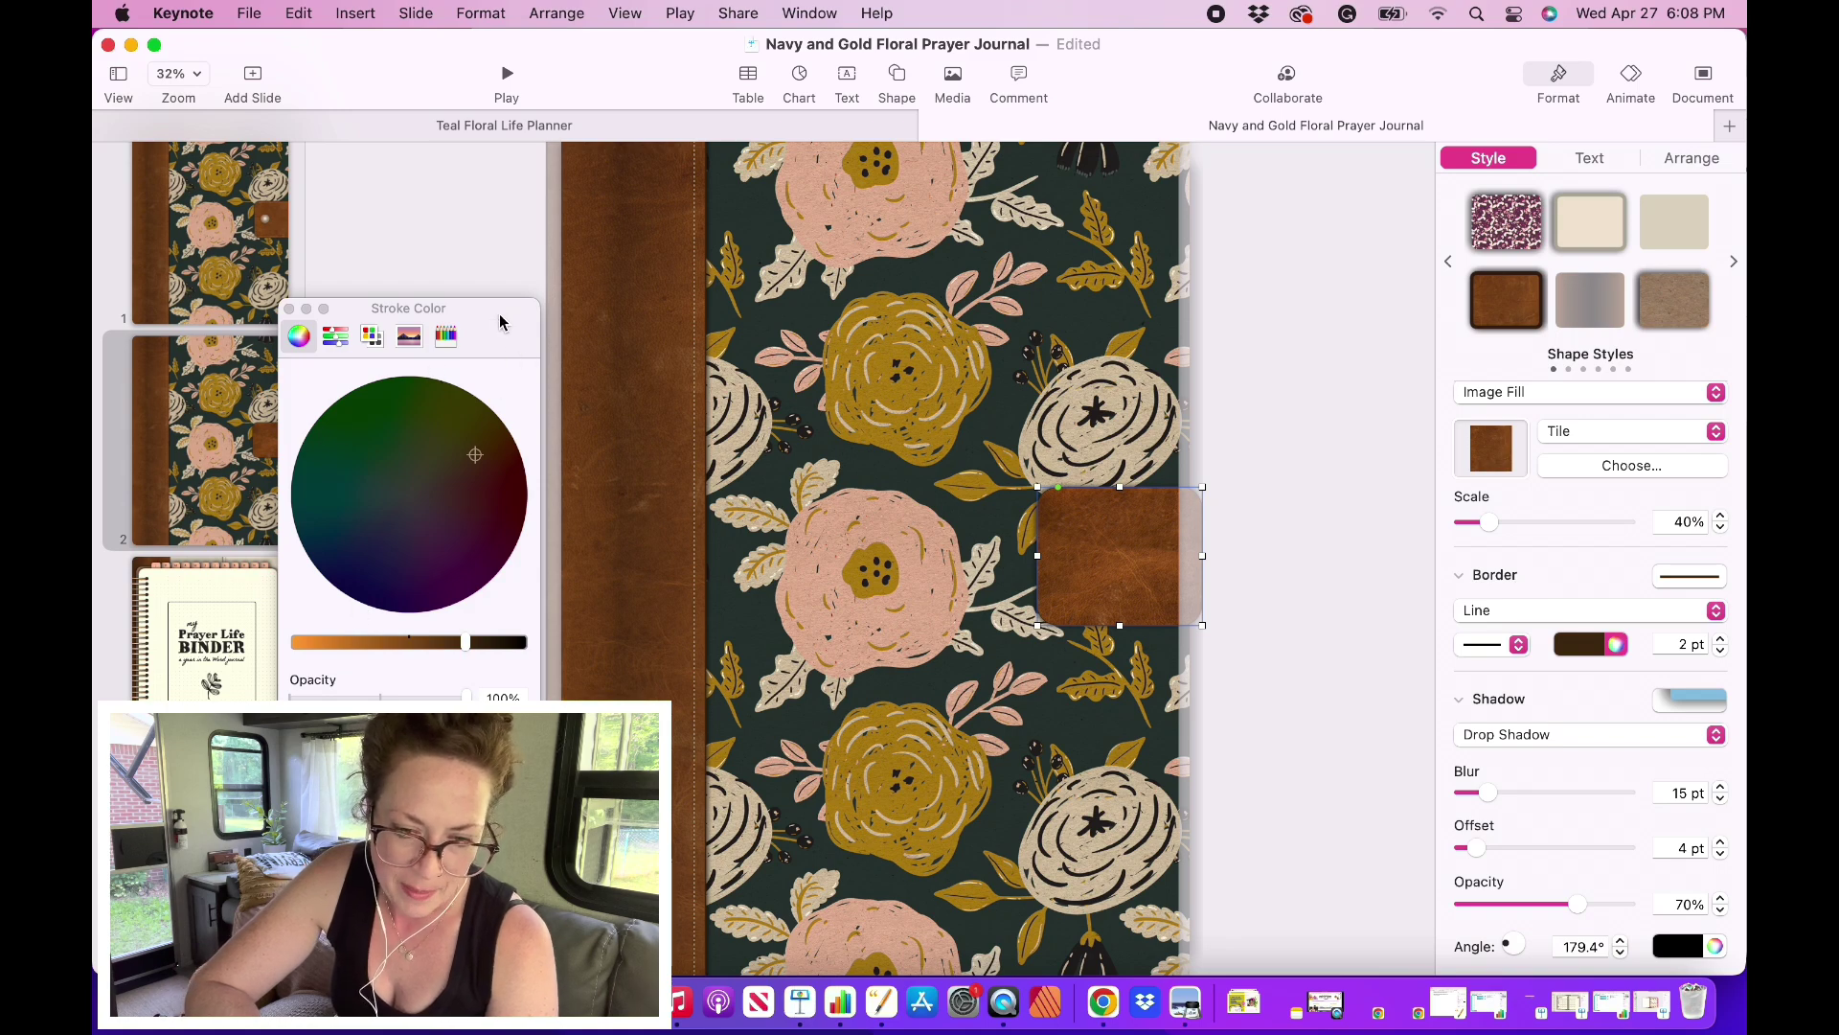
Step: Colour the border with the leather's brown, sampled by eyedropper and darkened
drag(500, 323, 509, 186)
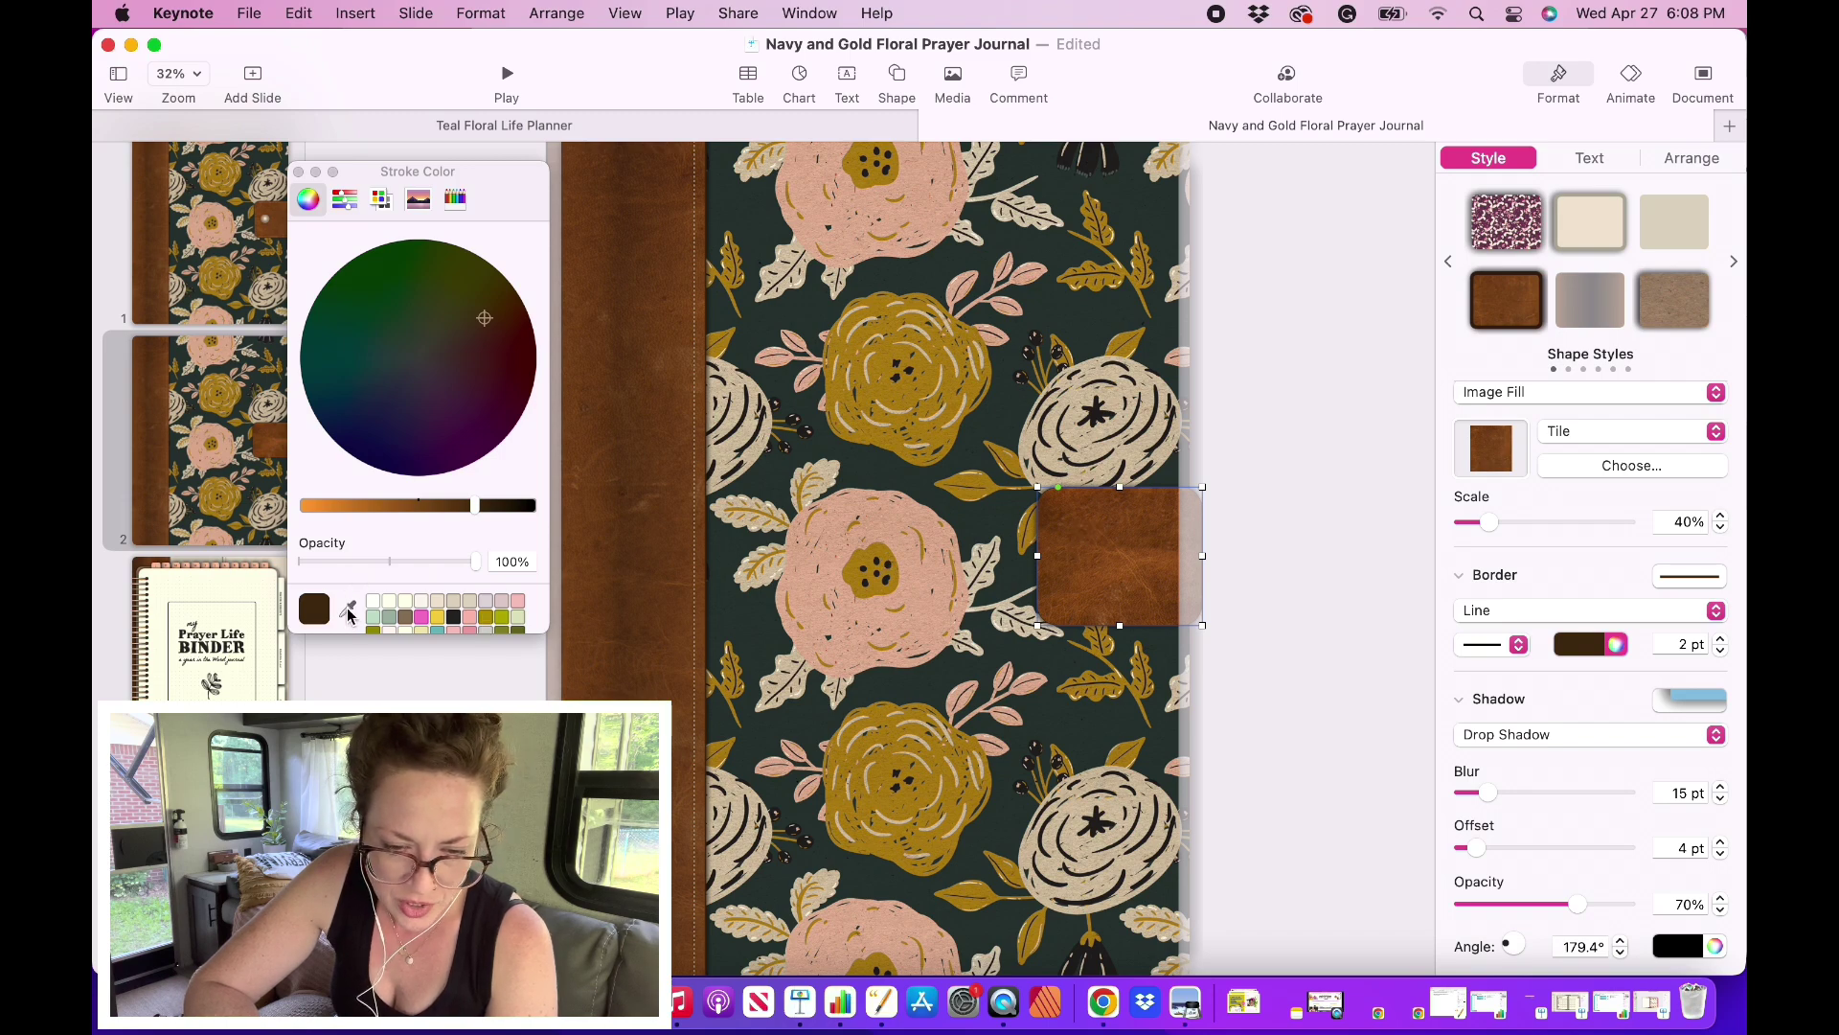
click(347, 607)
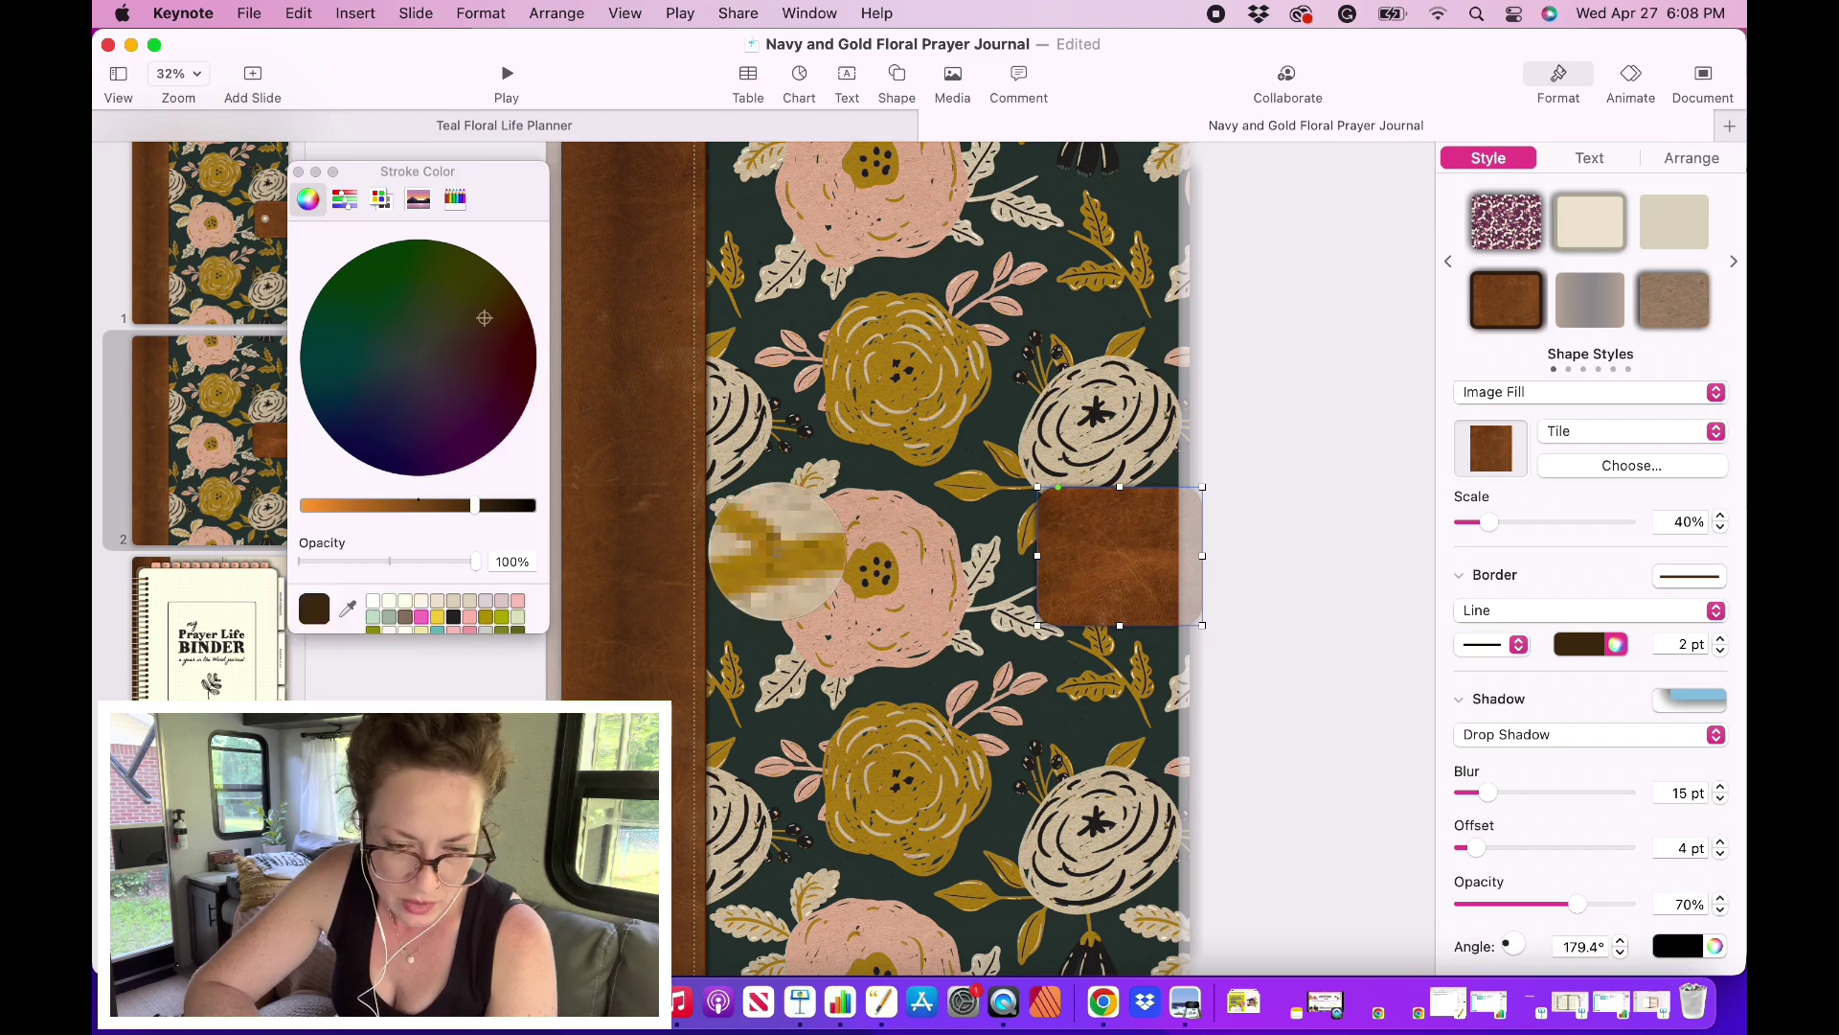
click(1100, 548)
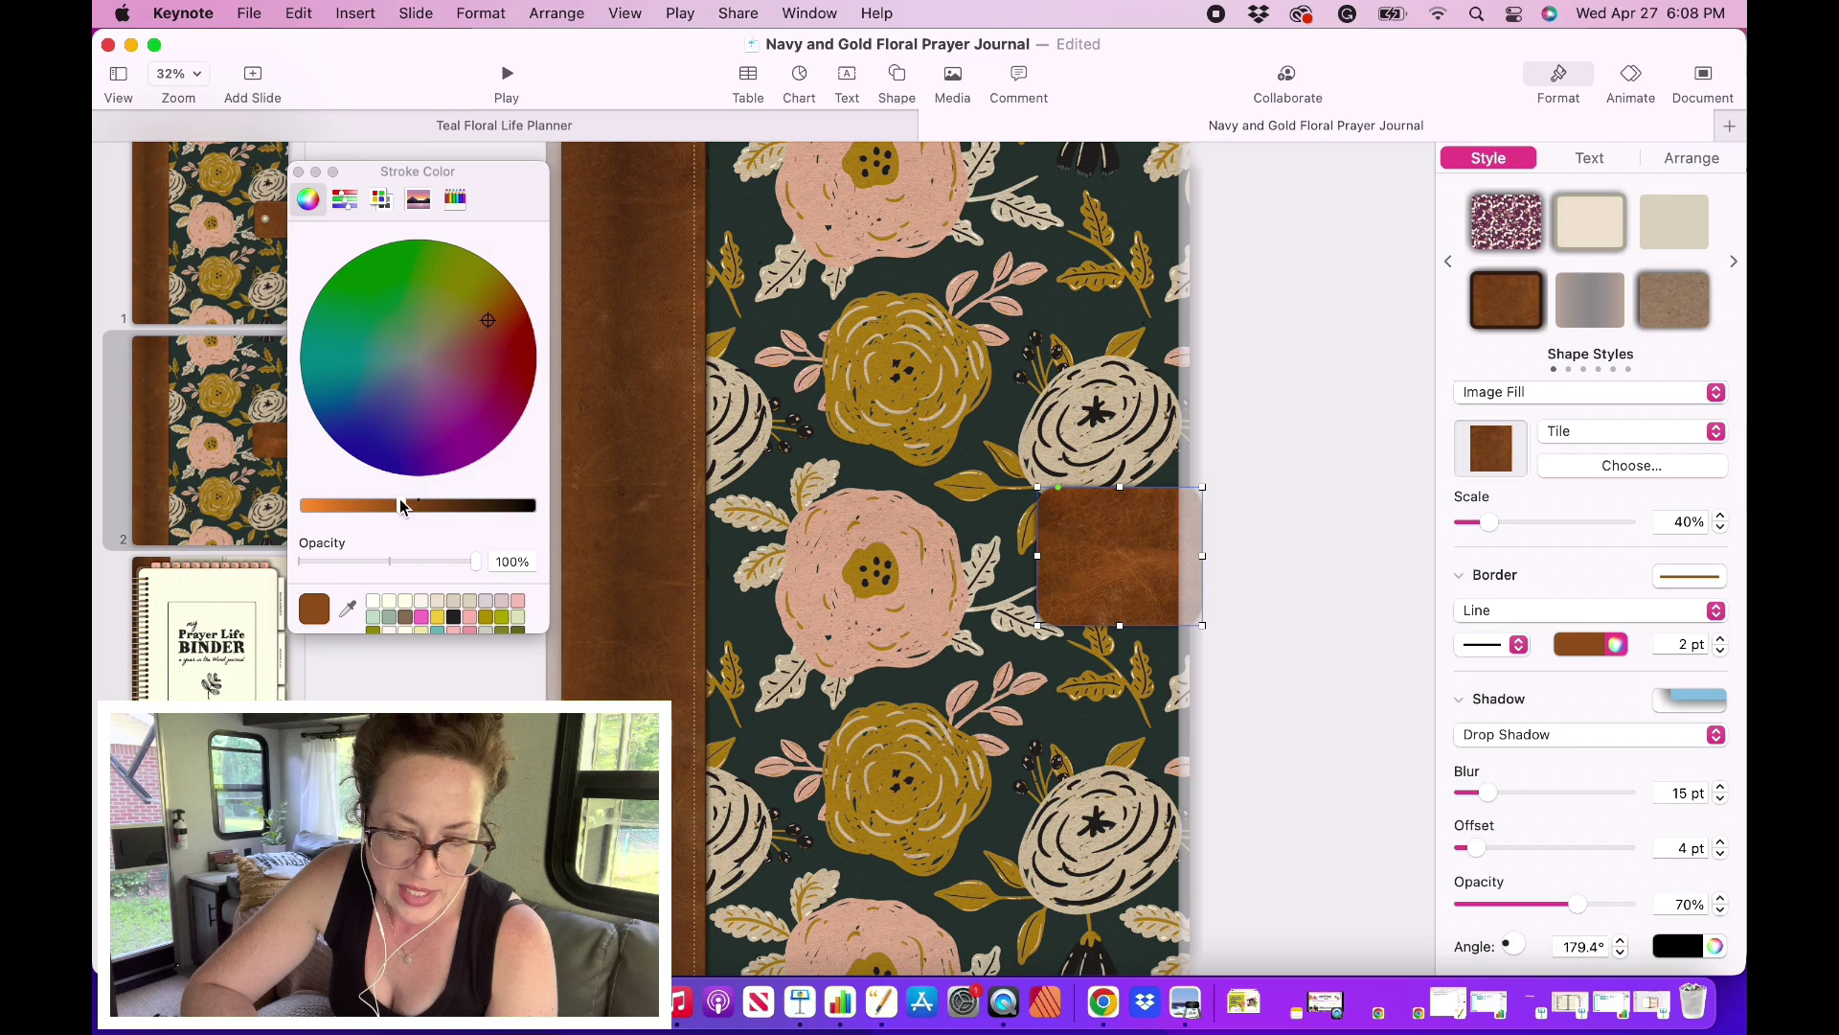
click(453, 508)
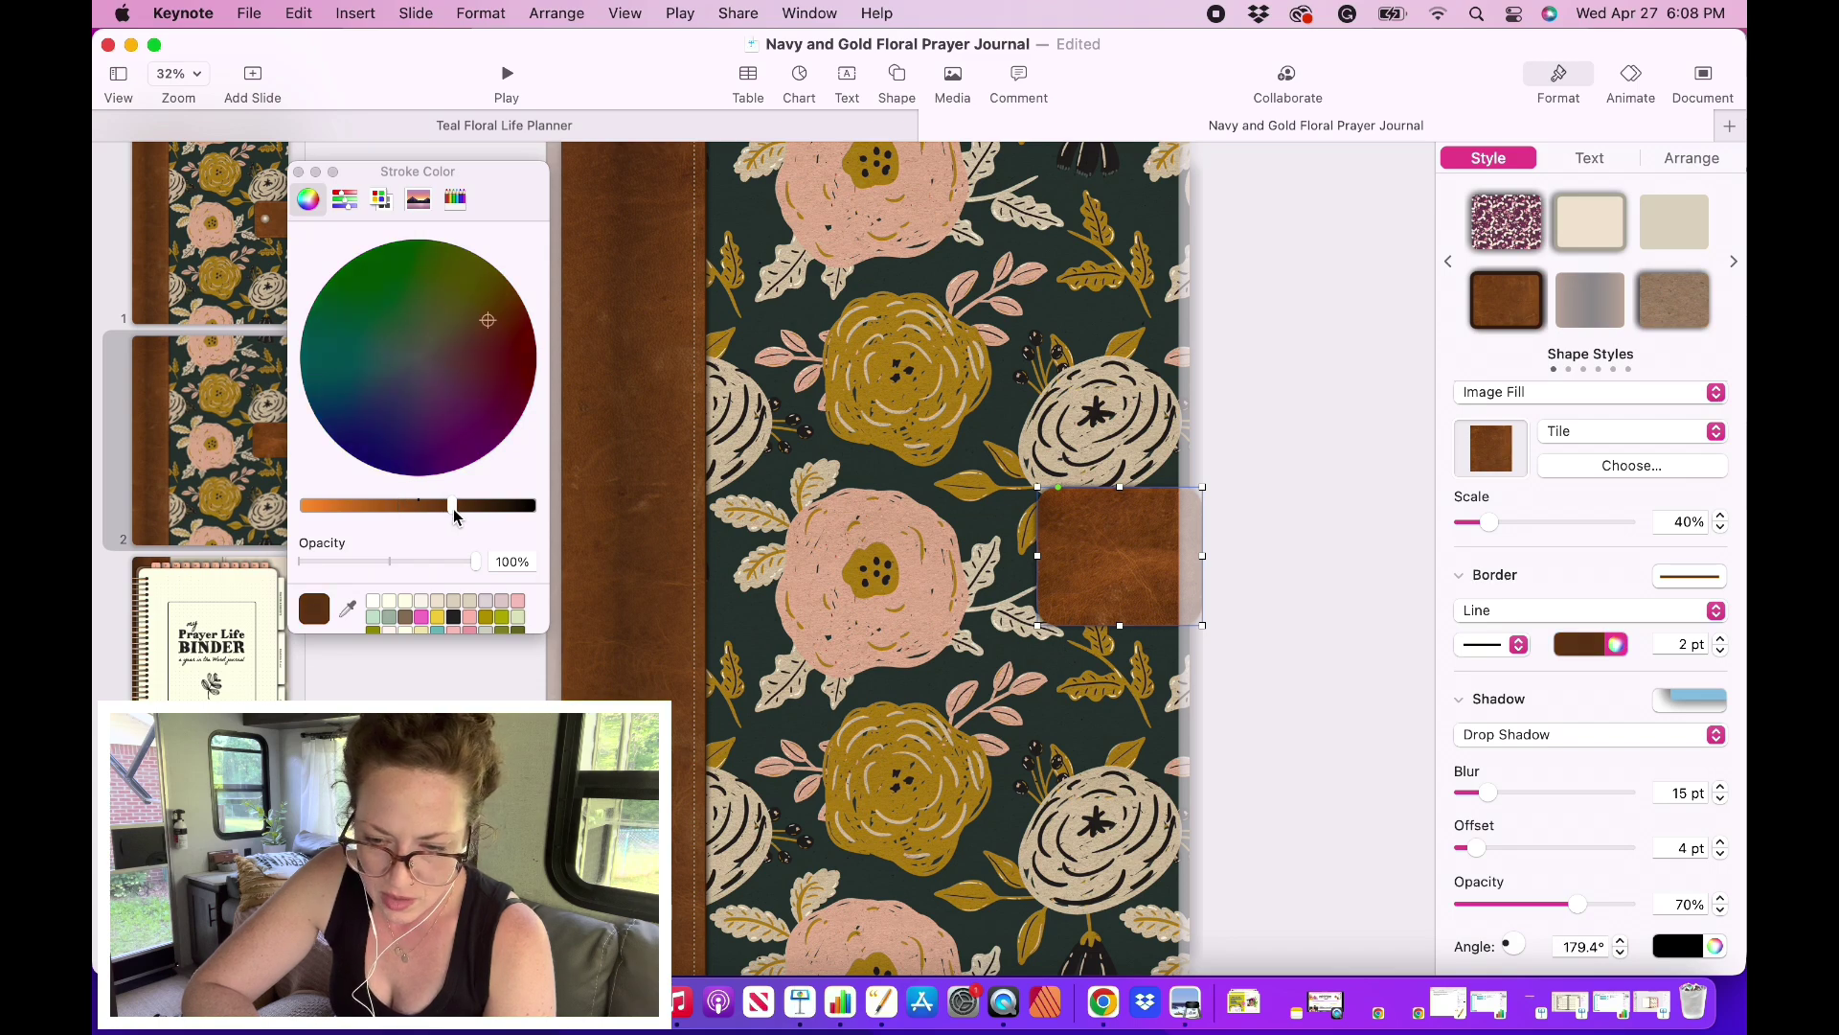
drag(458, 509, 465, 515)
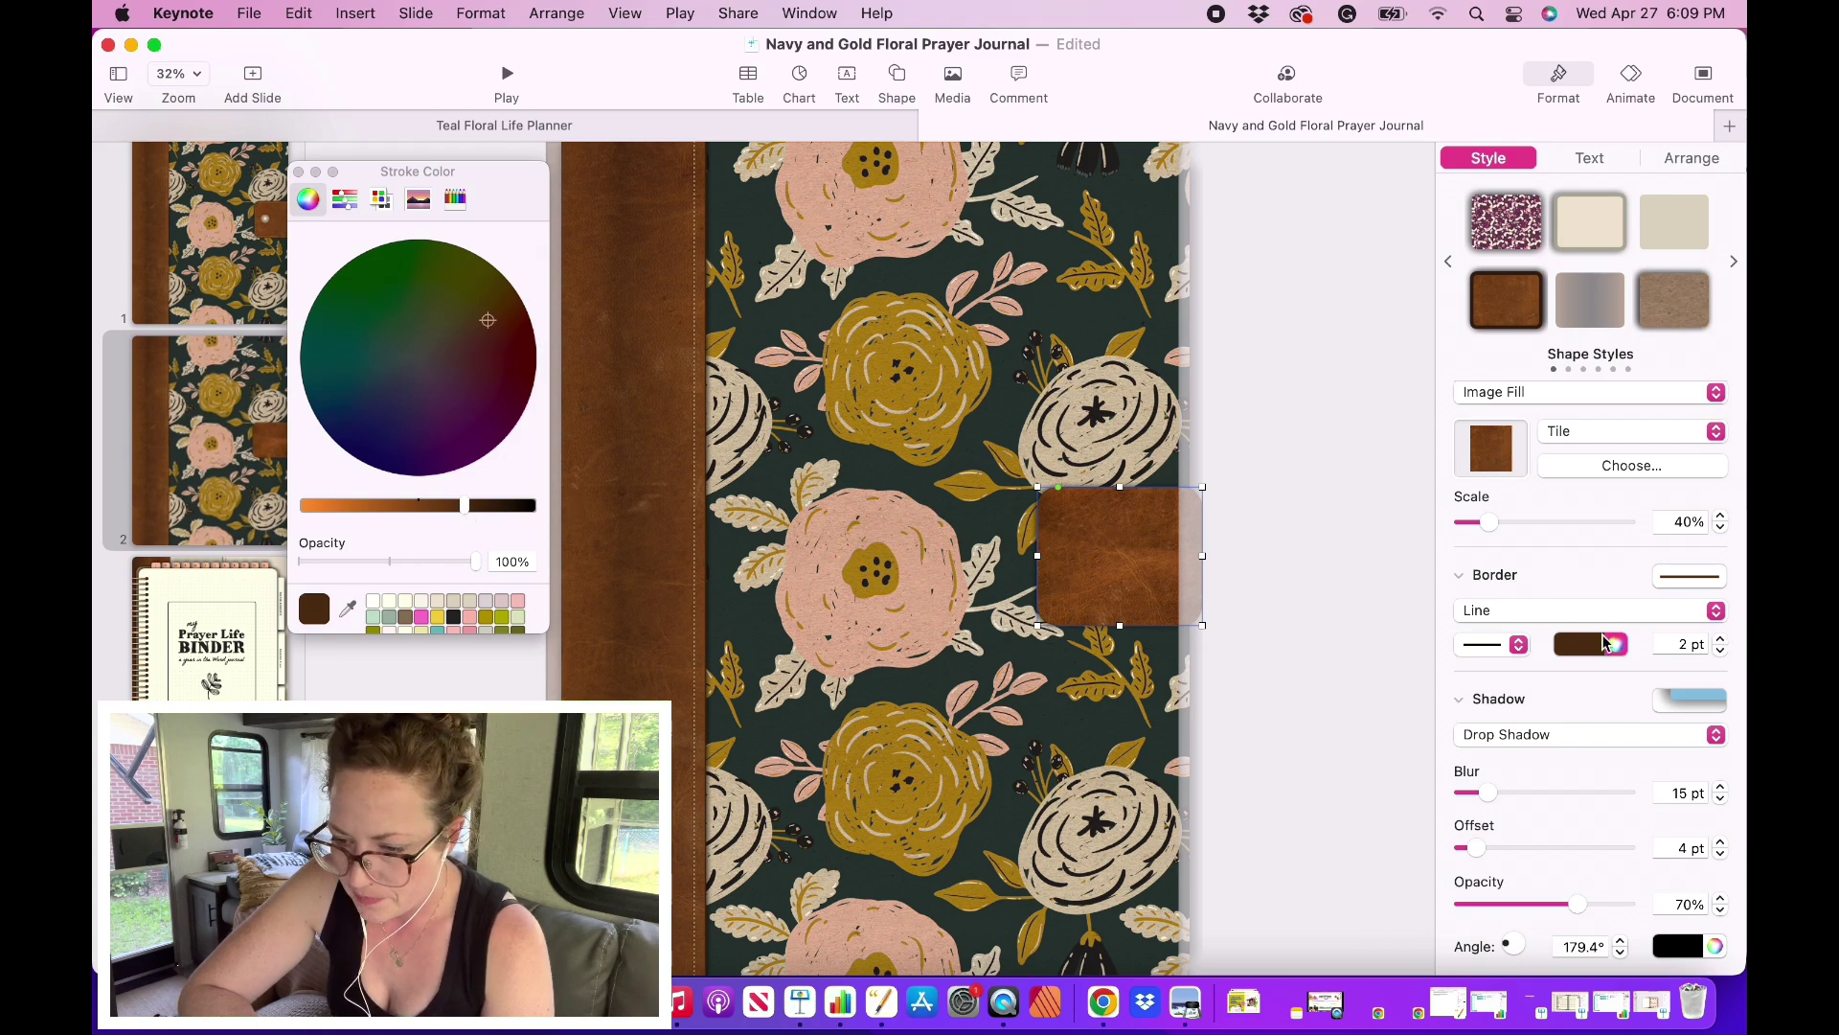
click(1328, 524)
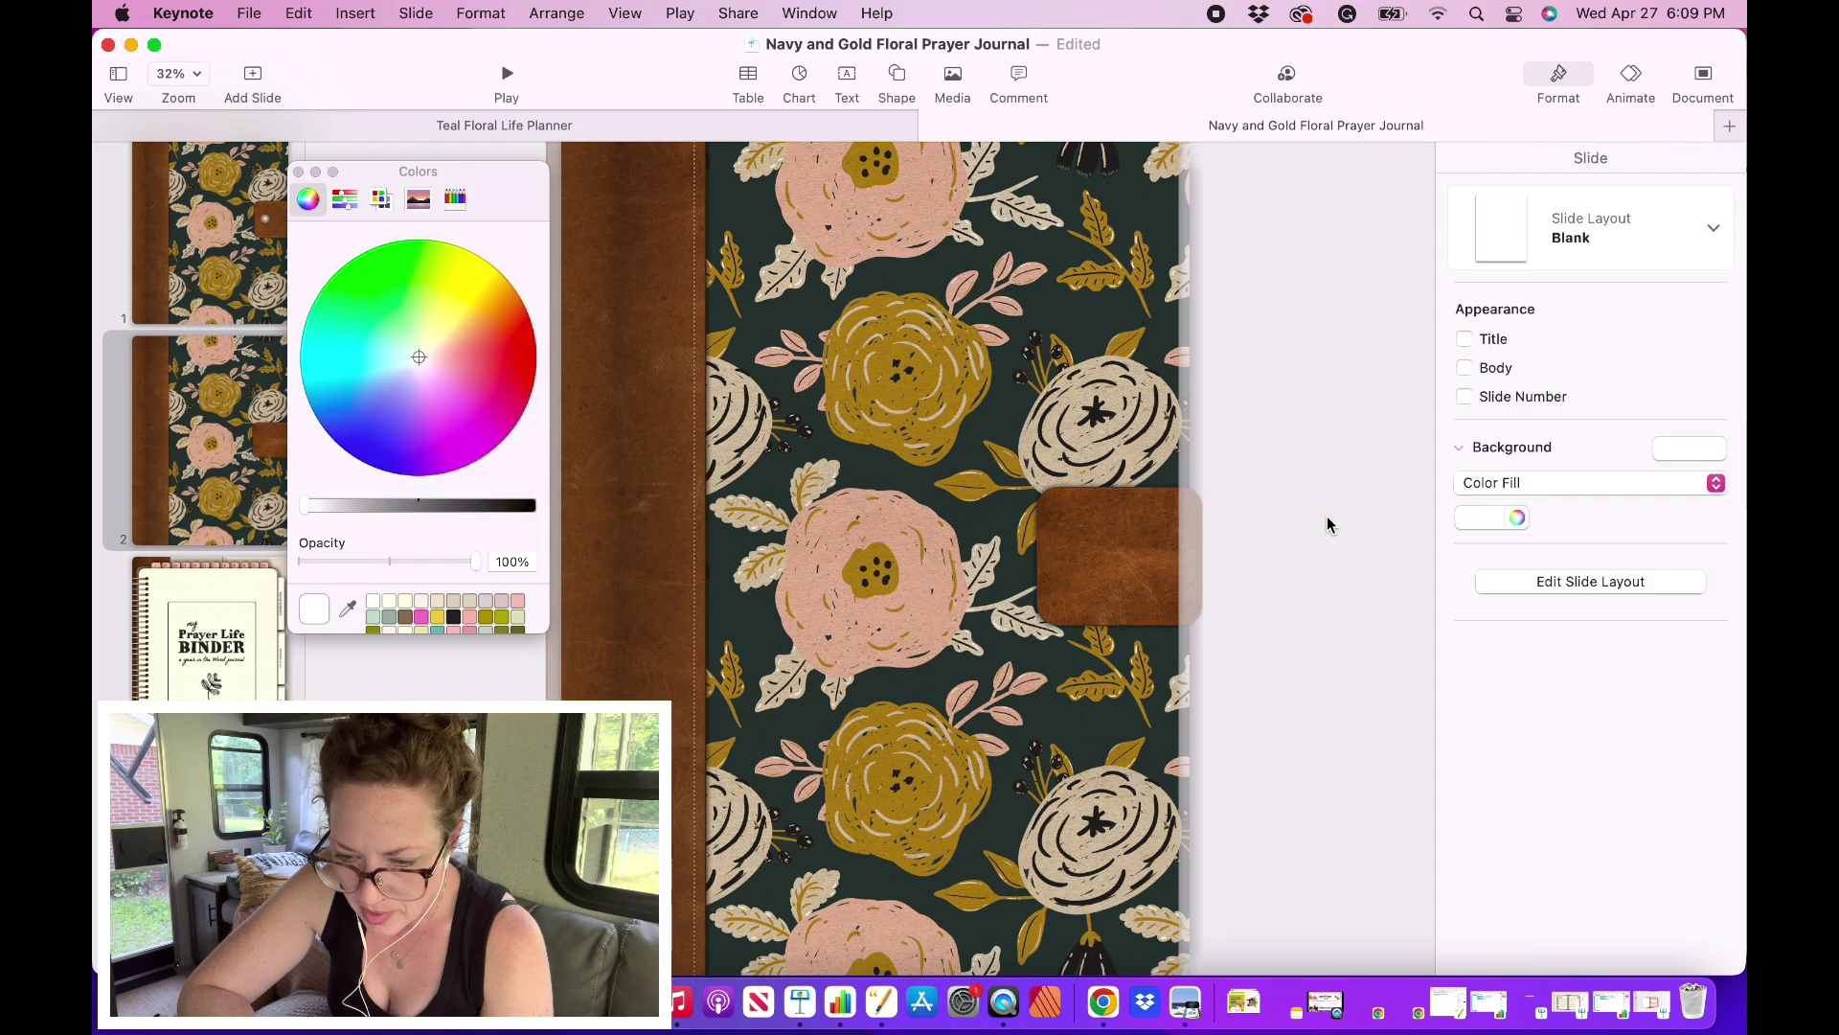
Step: Thicken the tab's border to 4 pt
click(1116, 569)
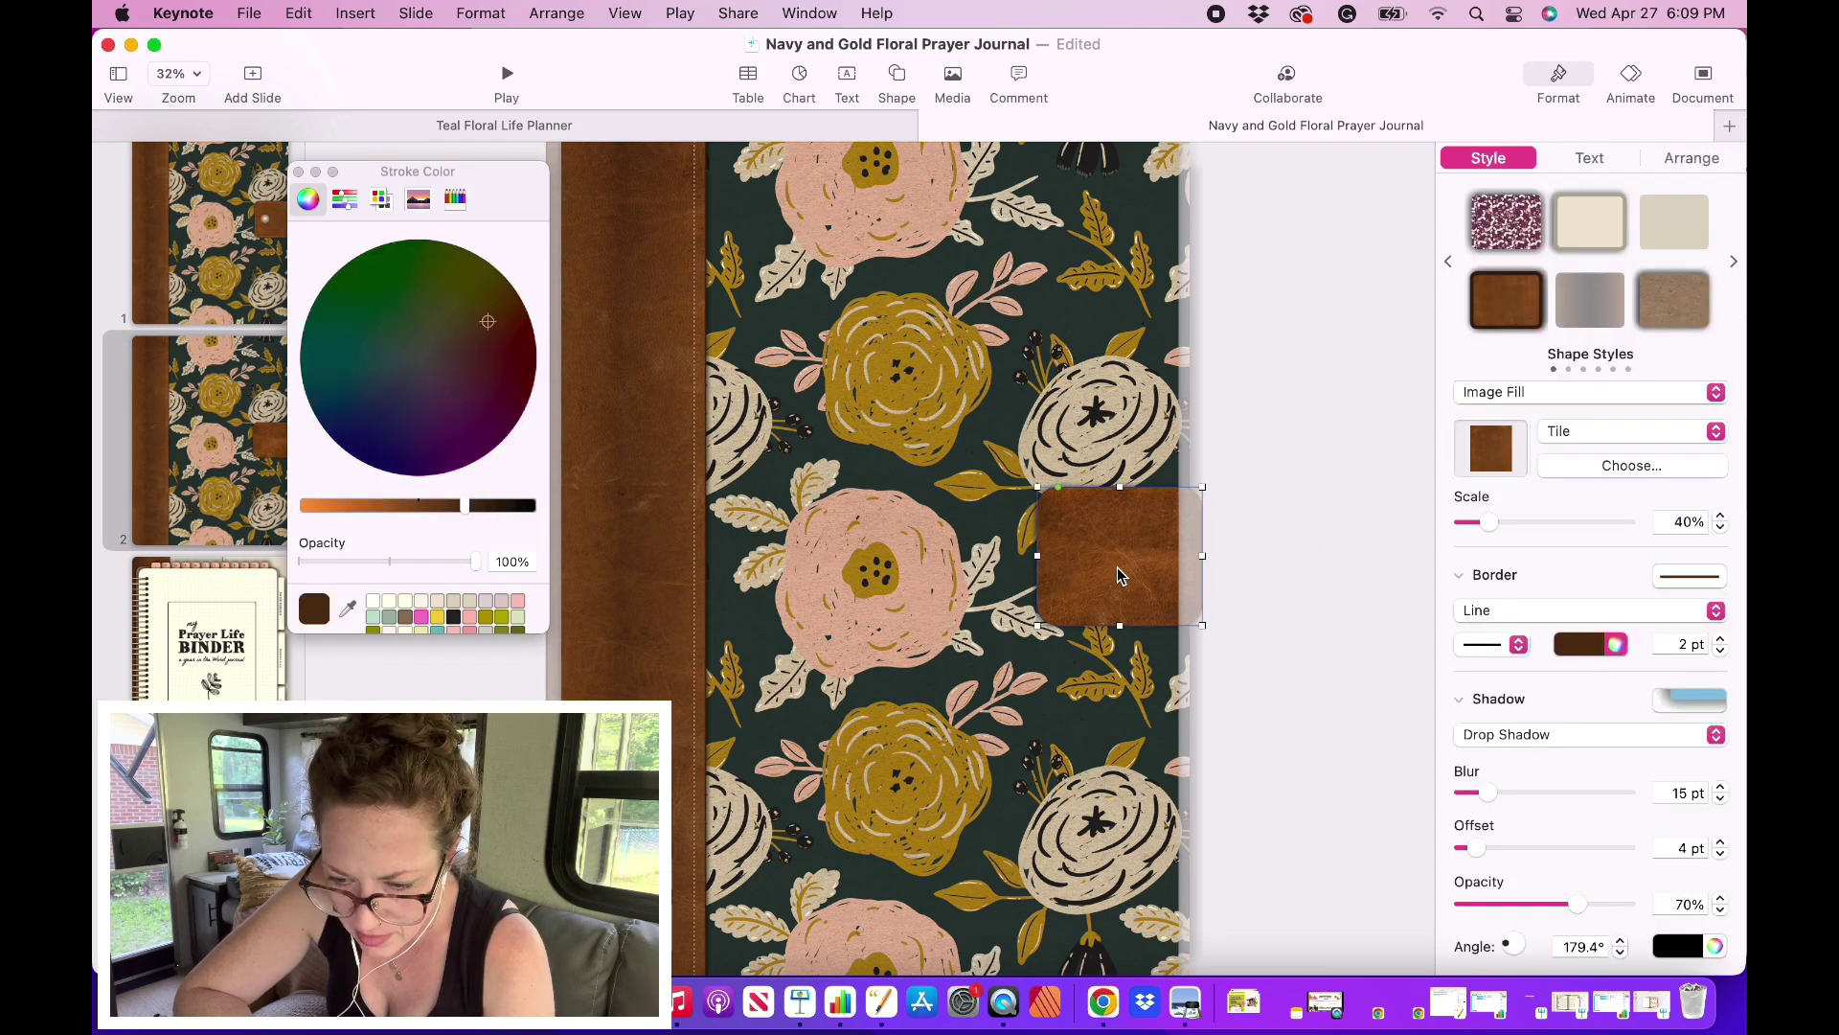
click(1721, 639)
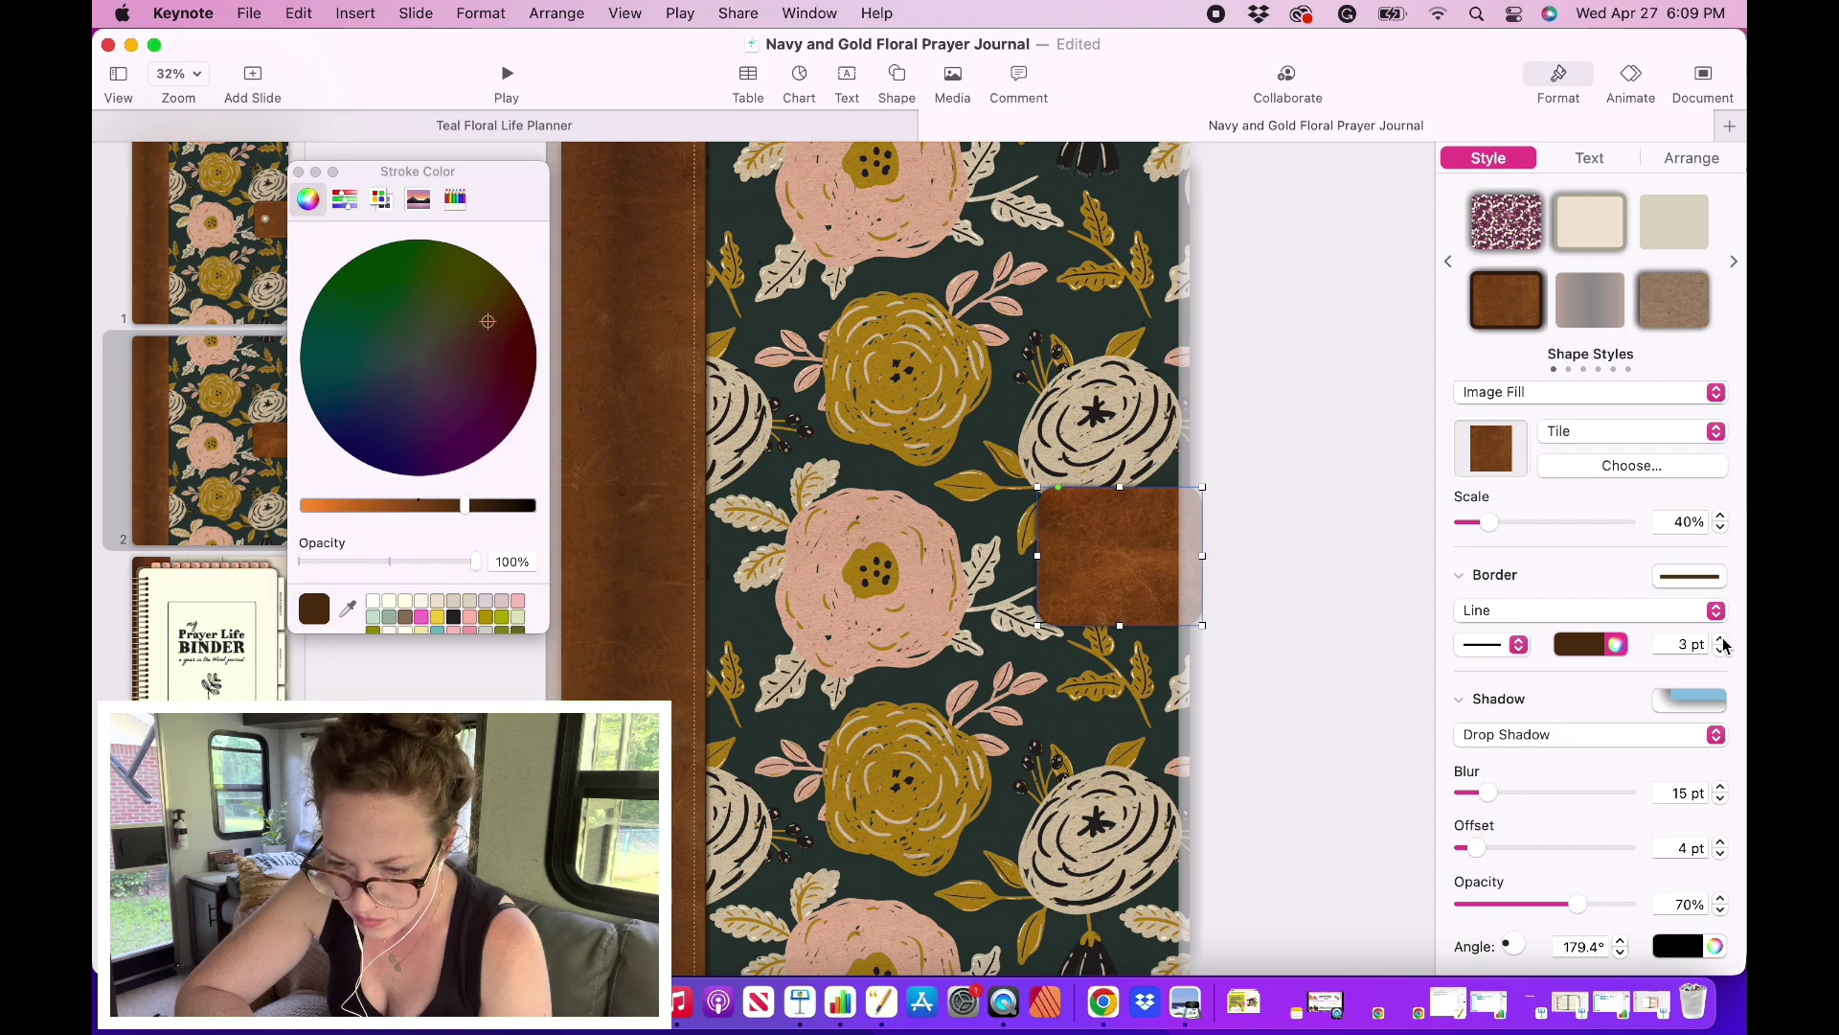
click(1721, 639)
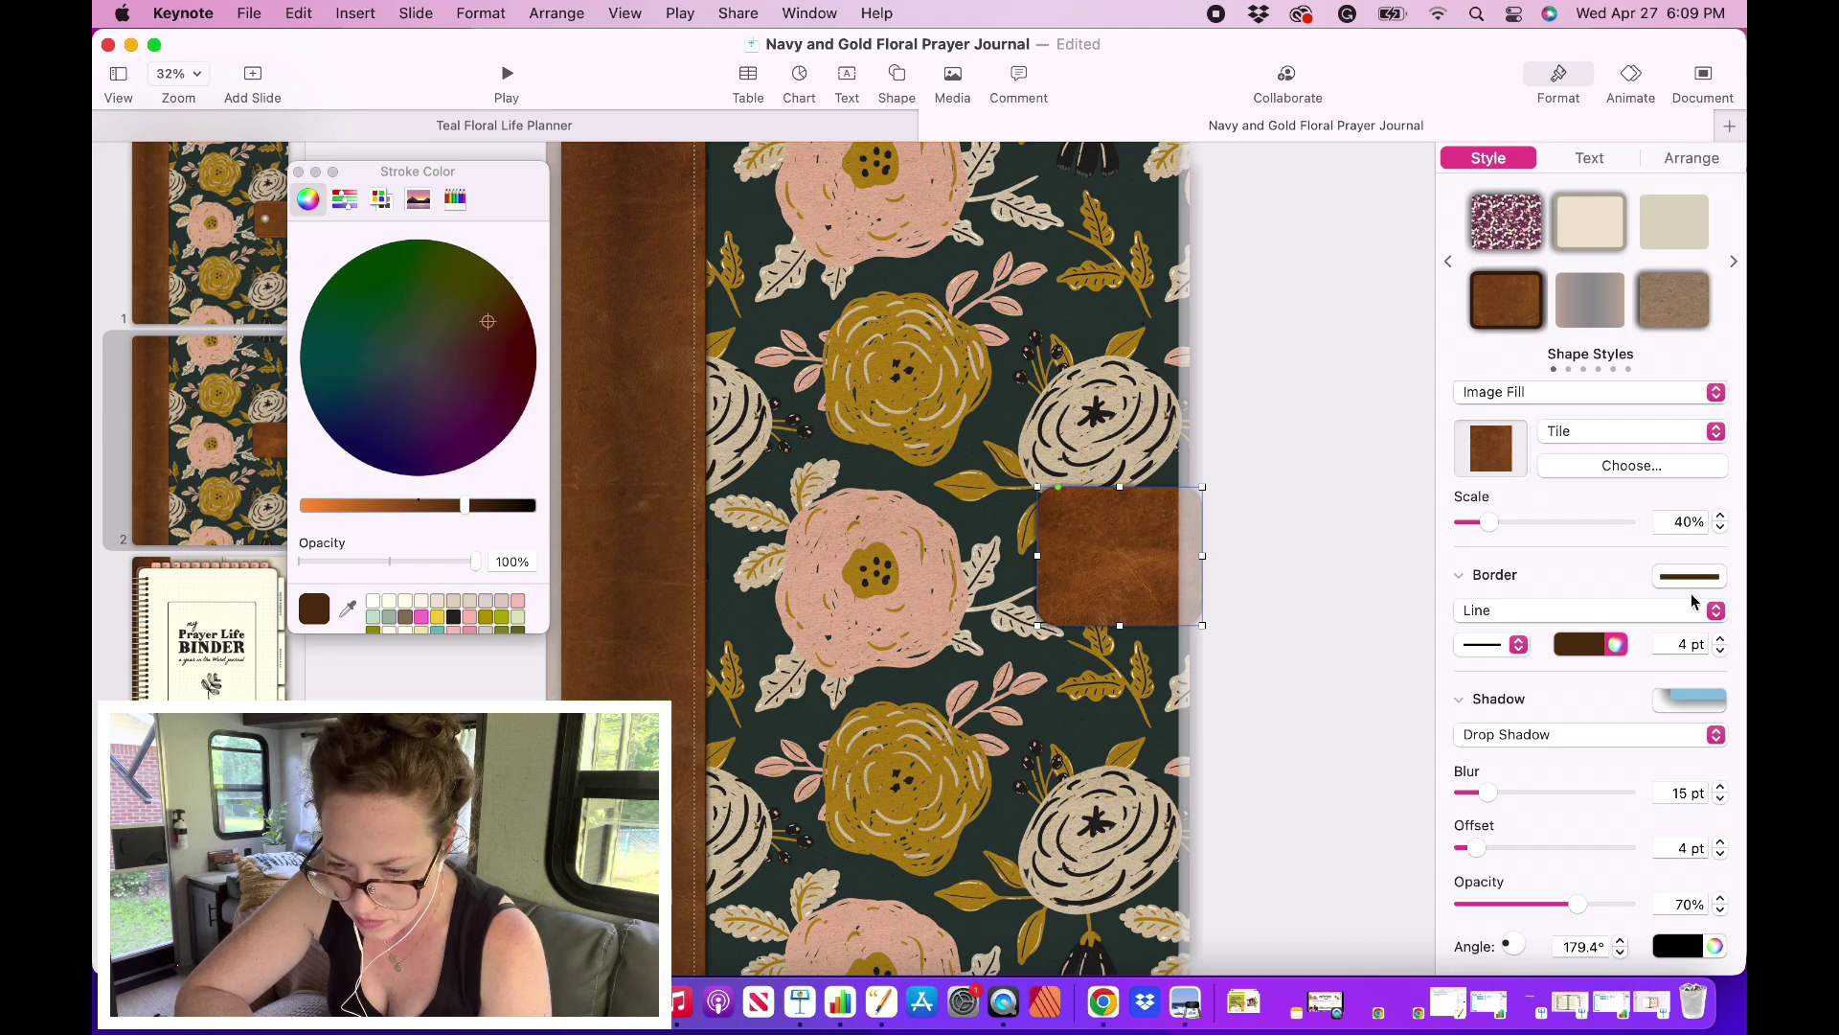
click(1332, 473)
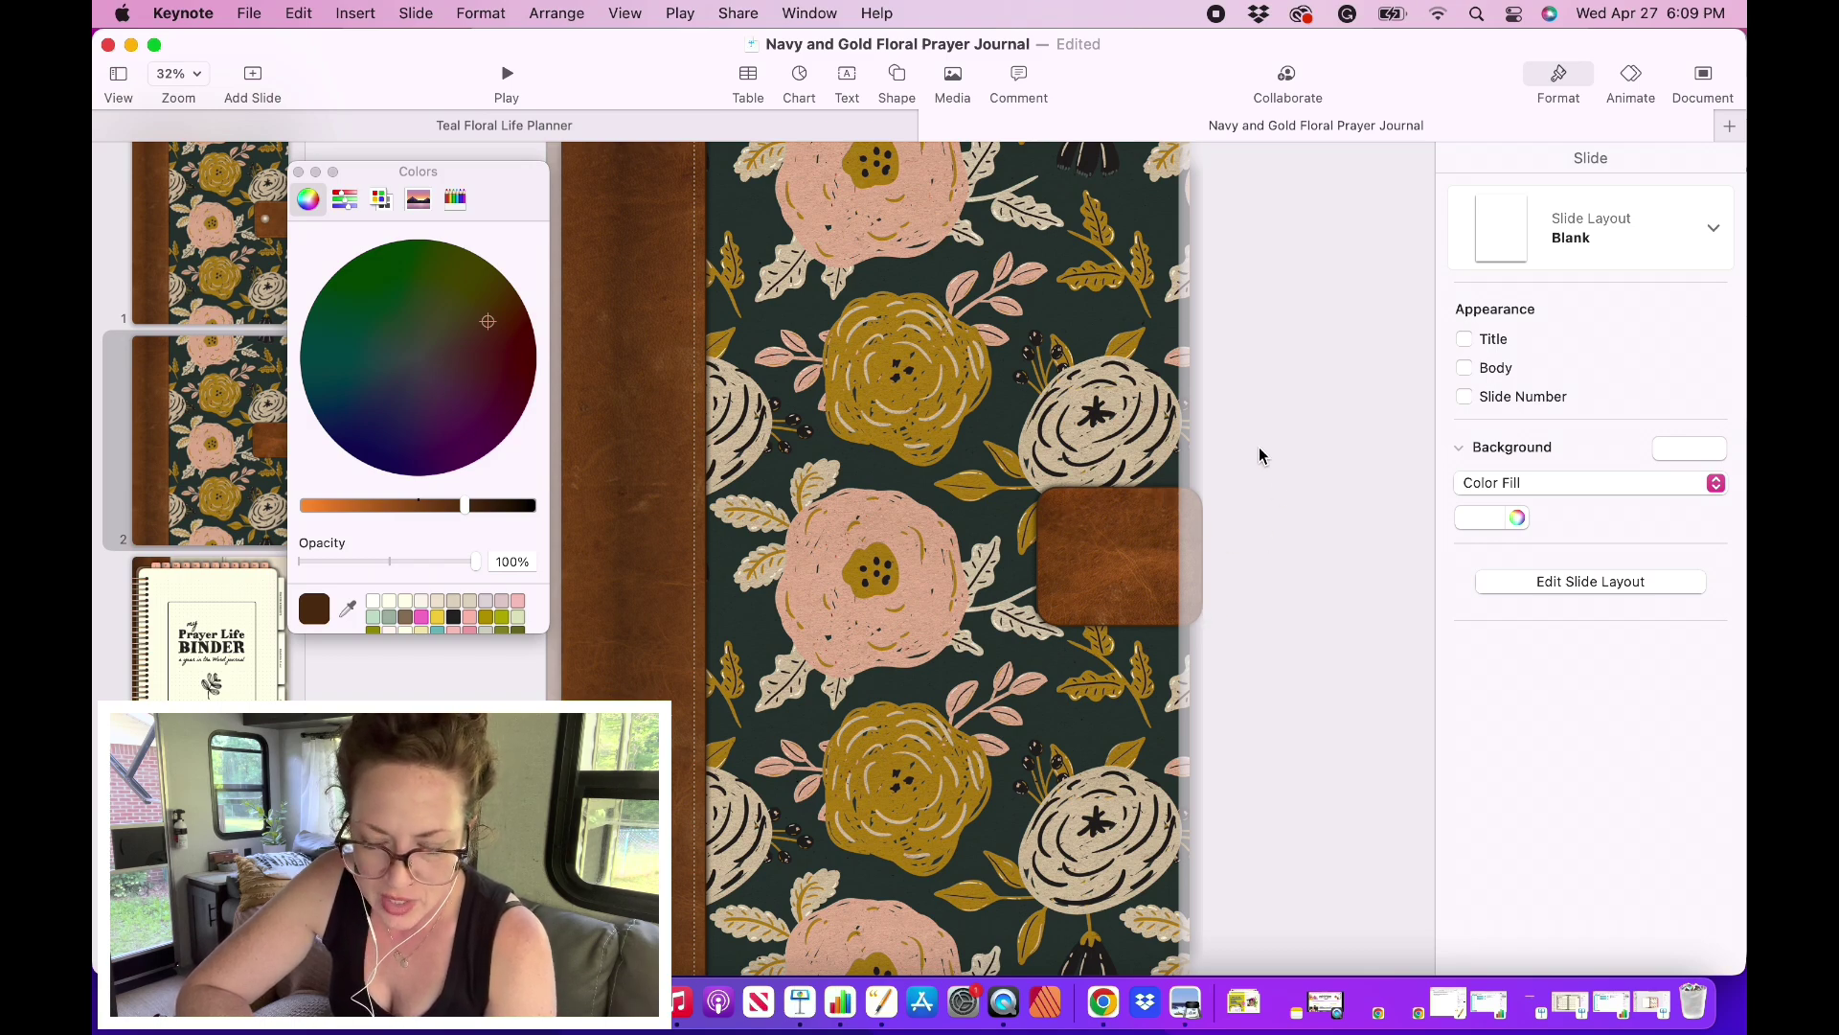
Step: Duplicate the leather tab and place the copy over the original
click(1116, 544)
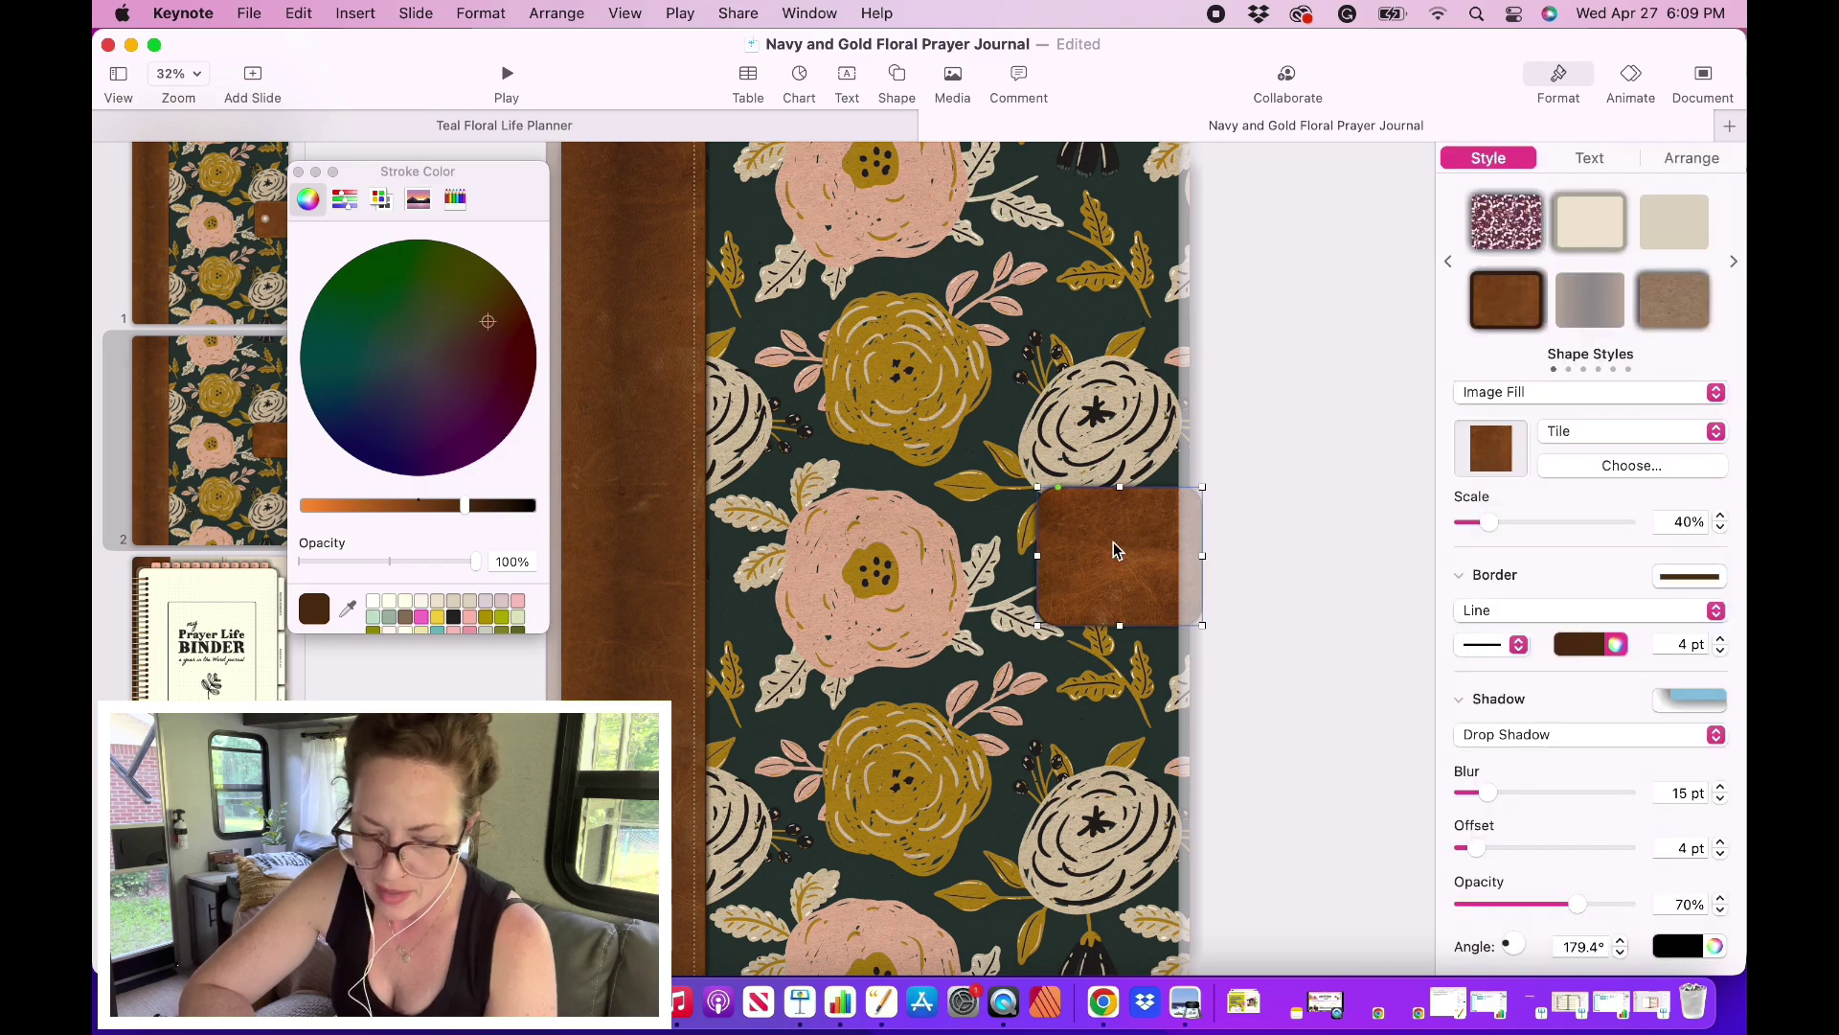
key(super+c)
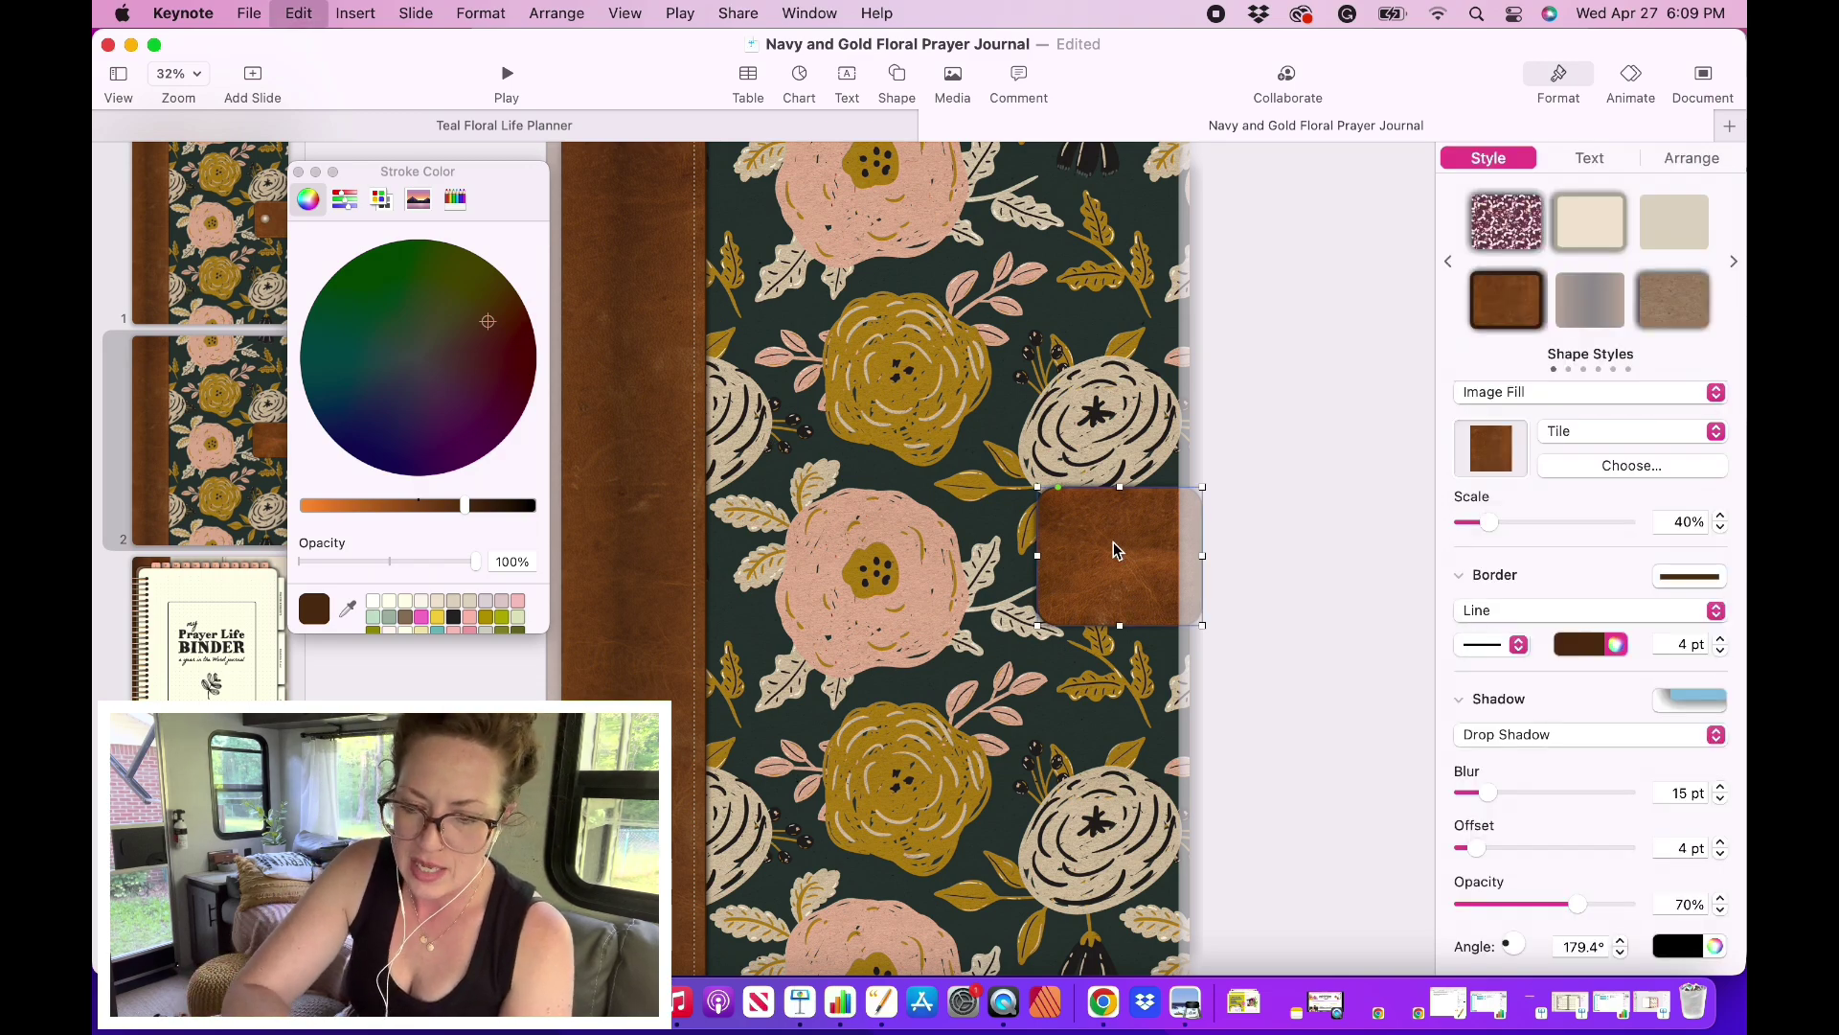
key(super+v)
drag(1134, 550, 1126, 554)
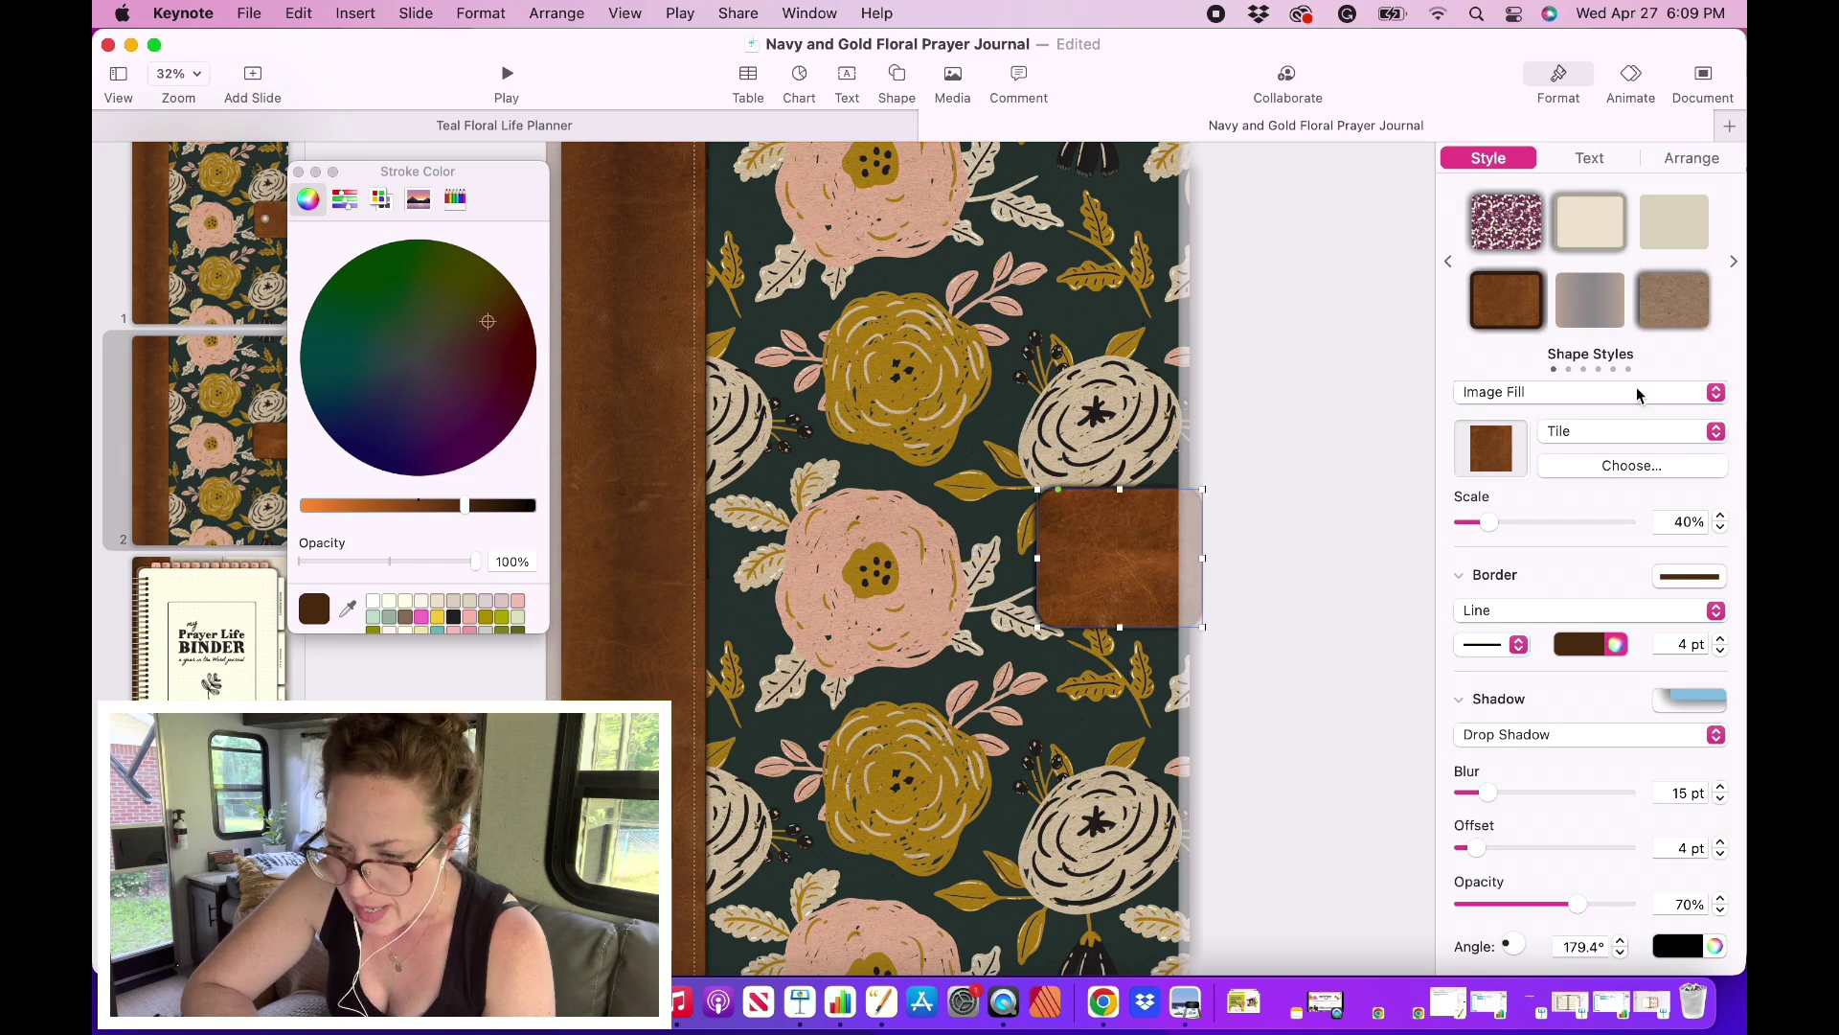
Step: Set the copy's fill to No Fill, leaving only border and shadow
click(1715, 395)
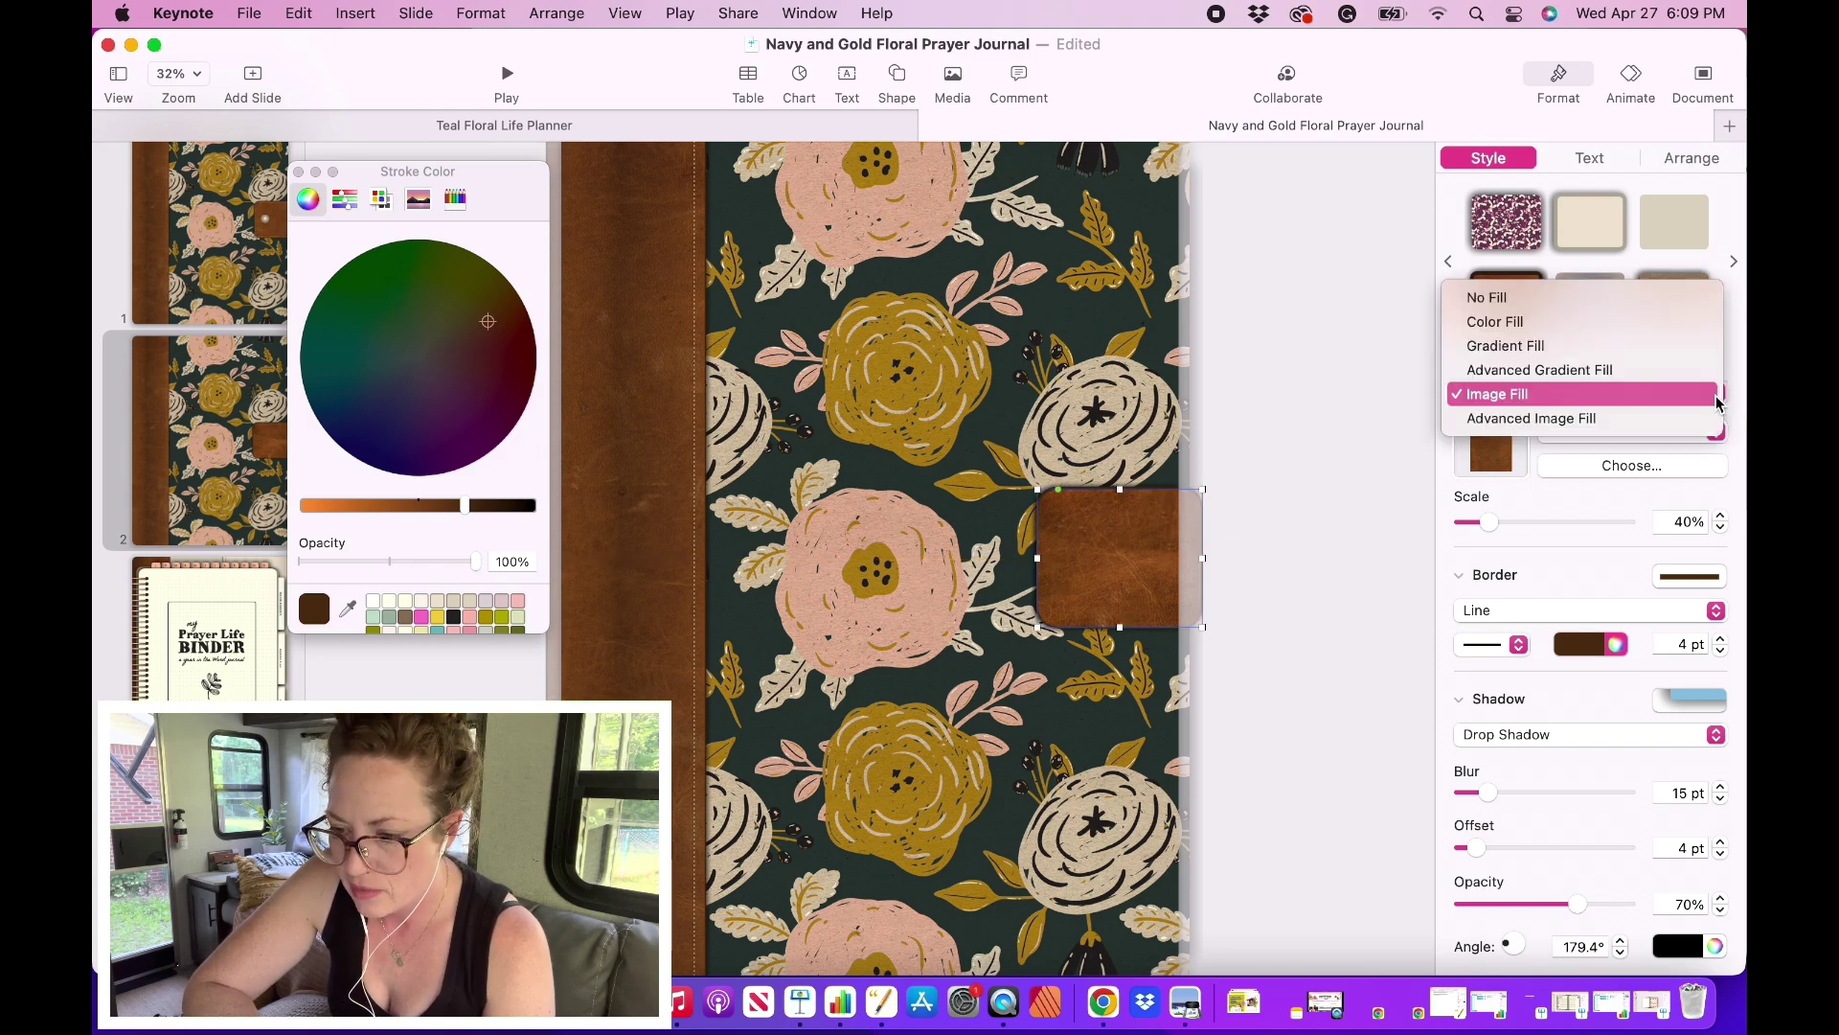
click(1500, 302)
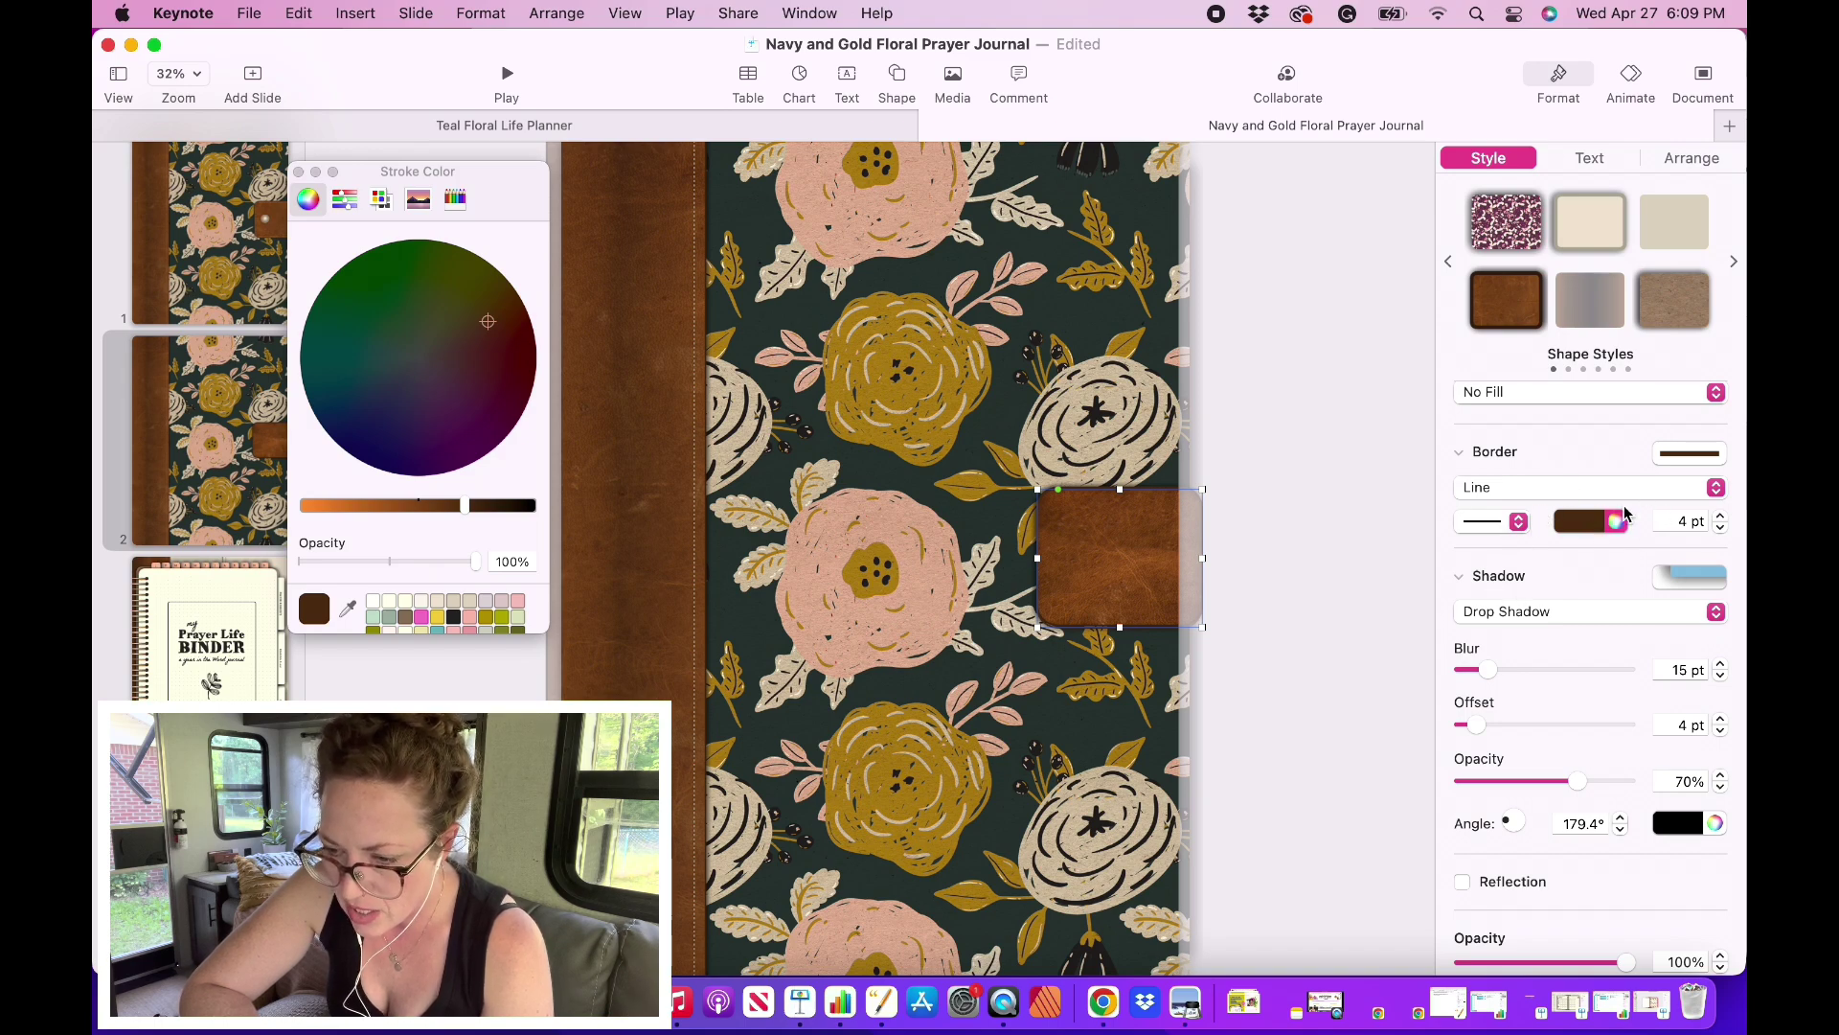
click(1519, 524)
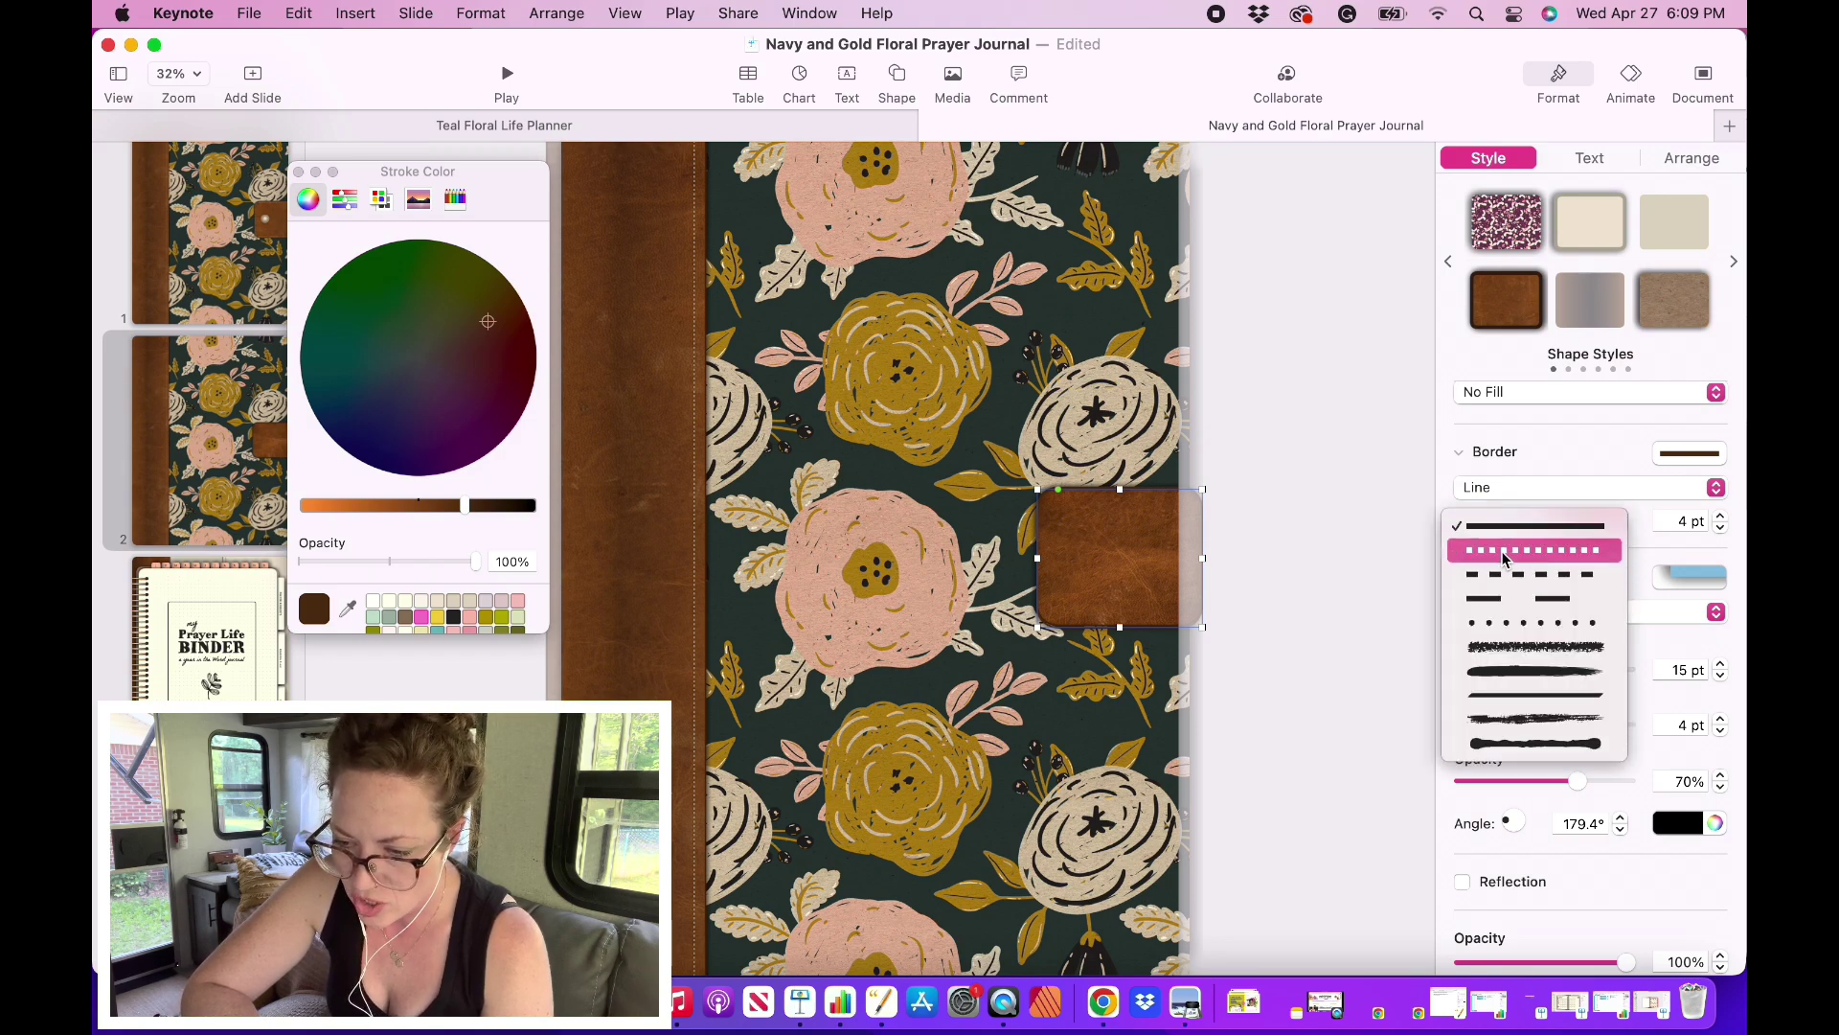
Step: Change the copy's border line style to dashed
click(1502, 554)
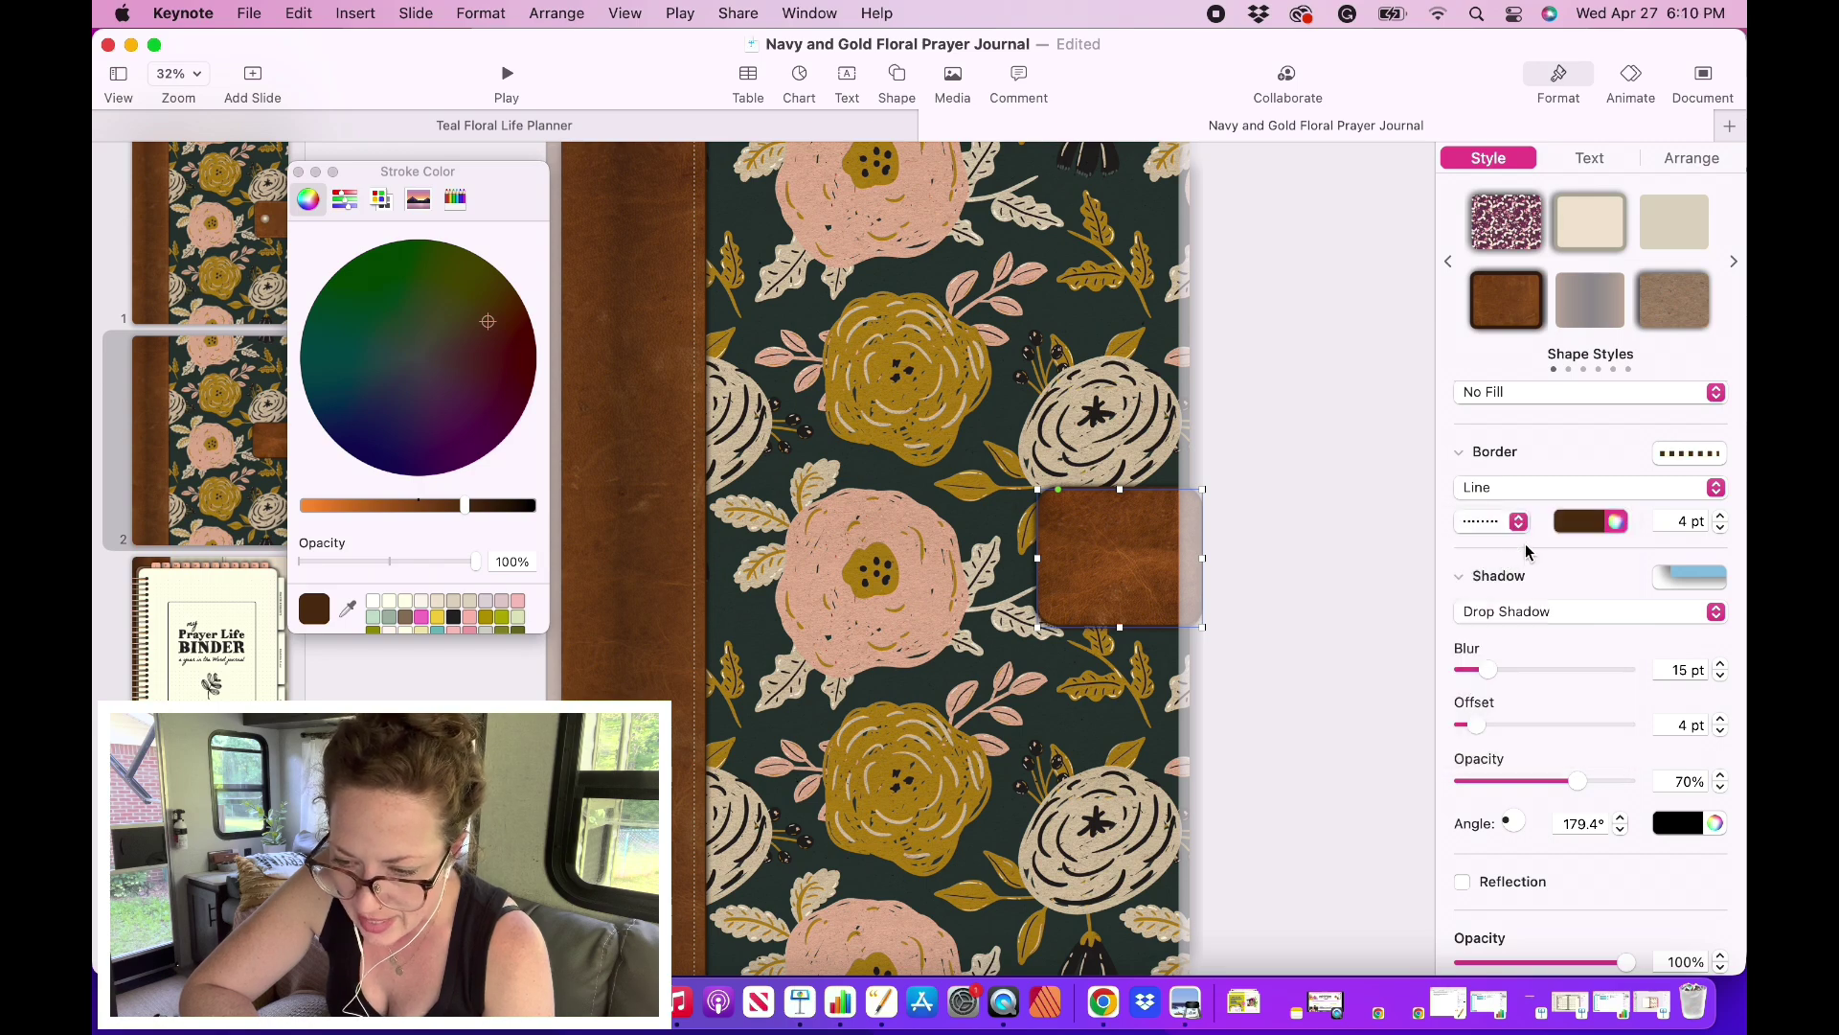
click(1518, 527)
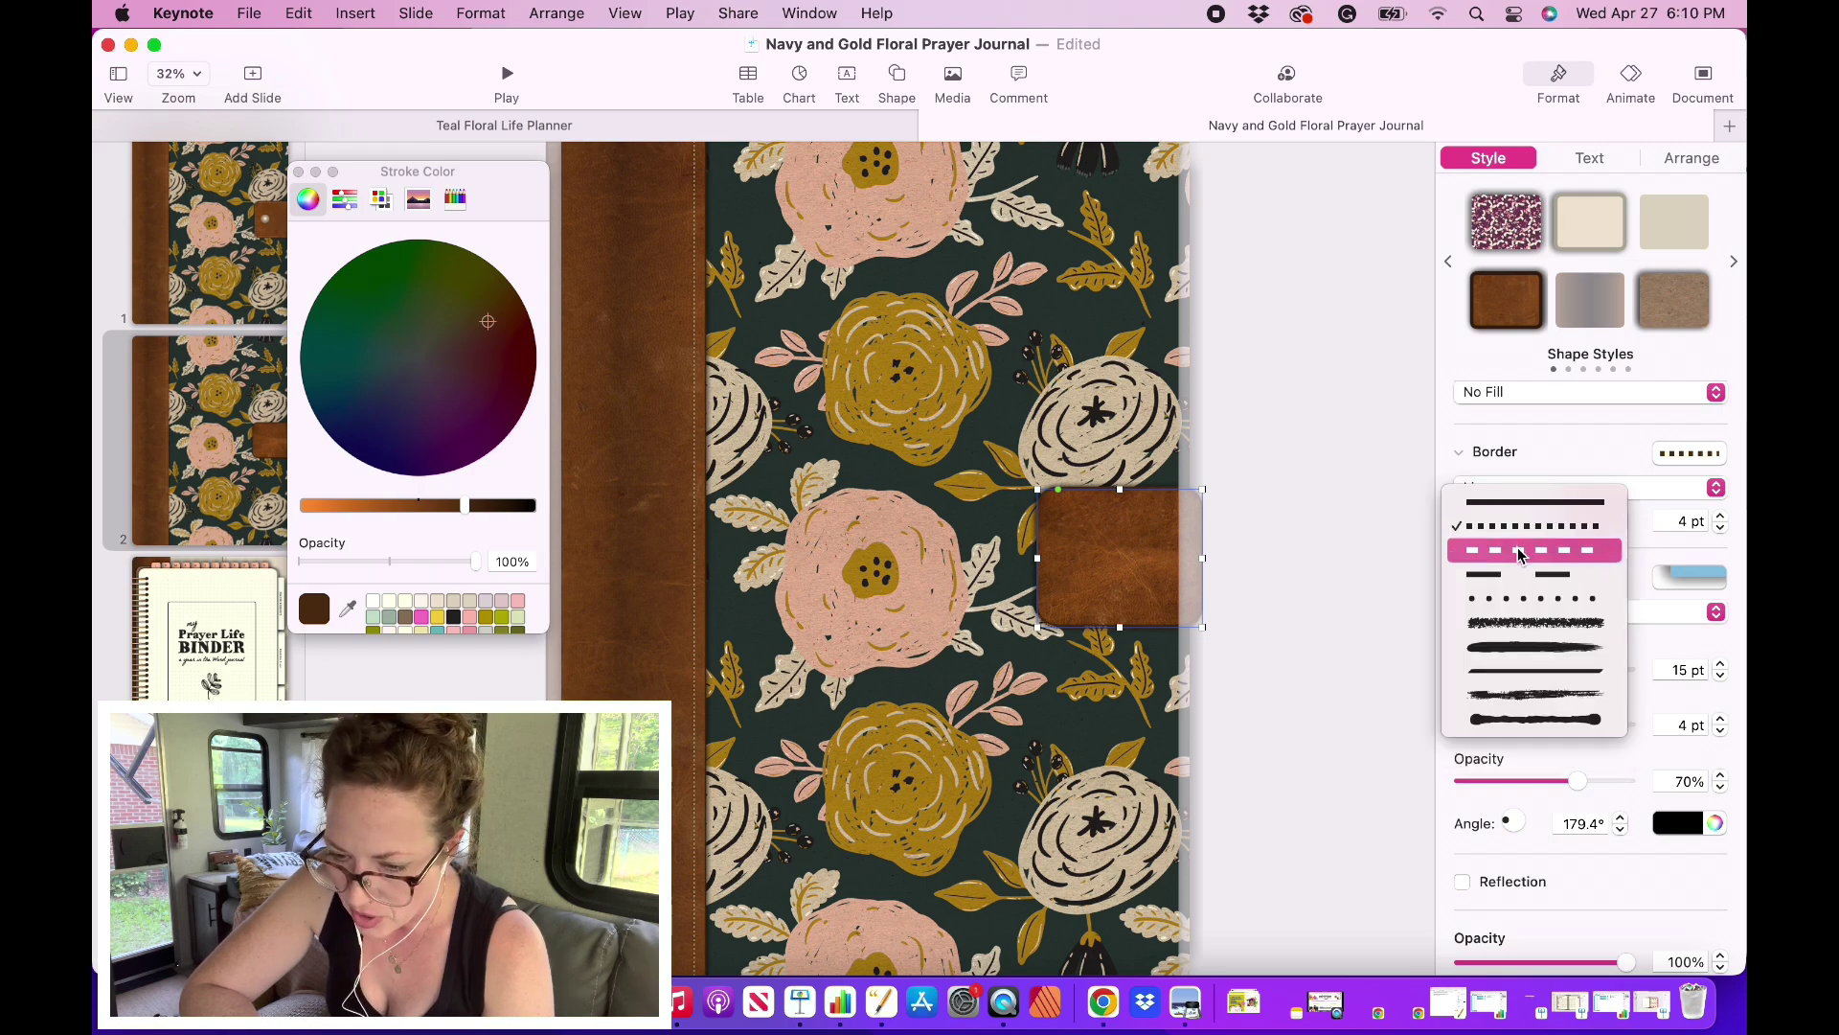
click(1519, 553)
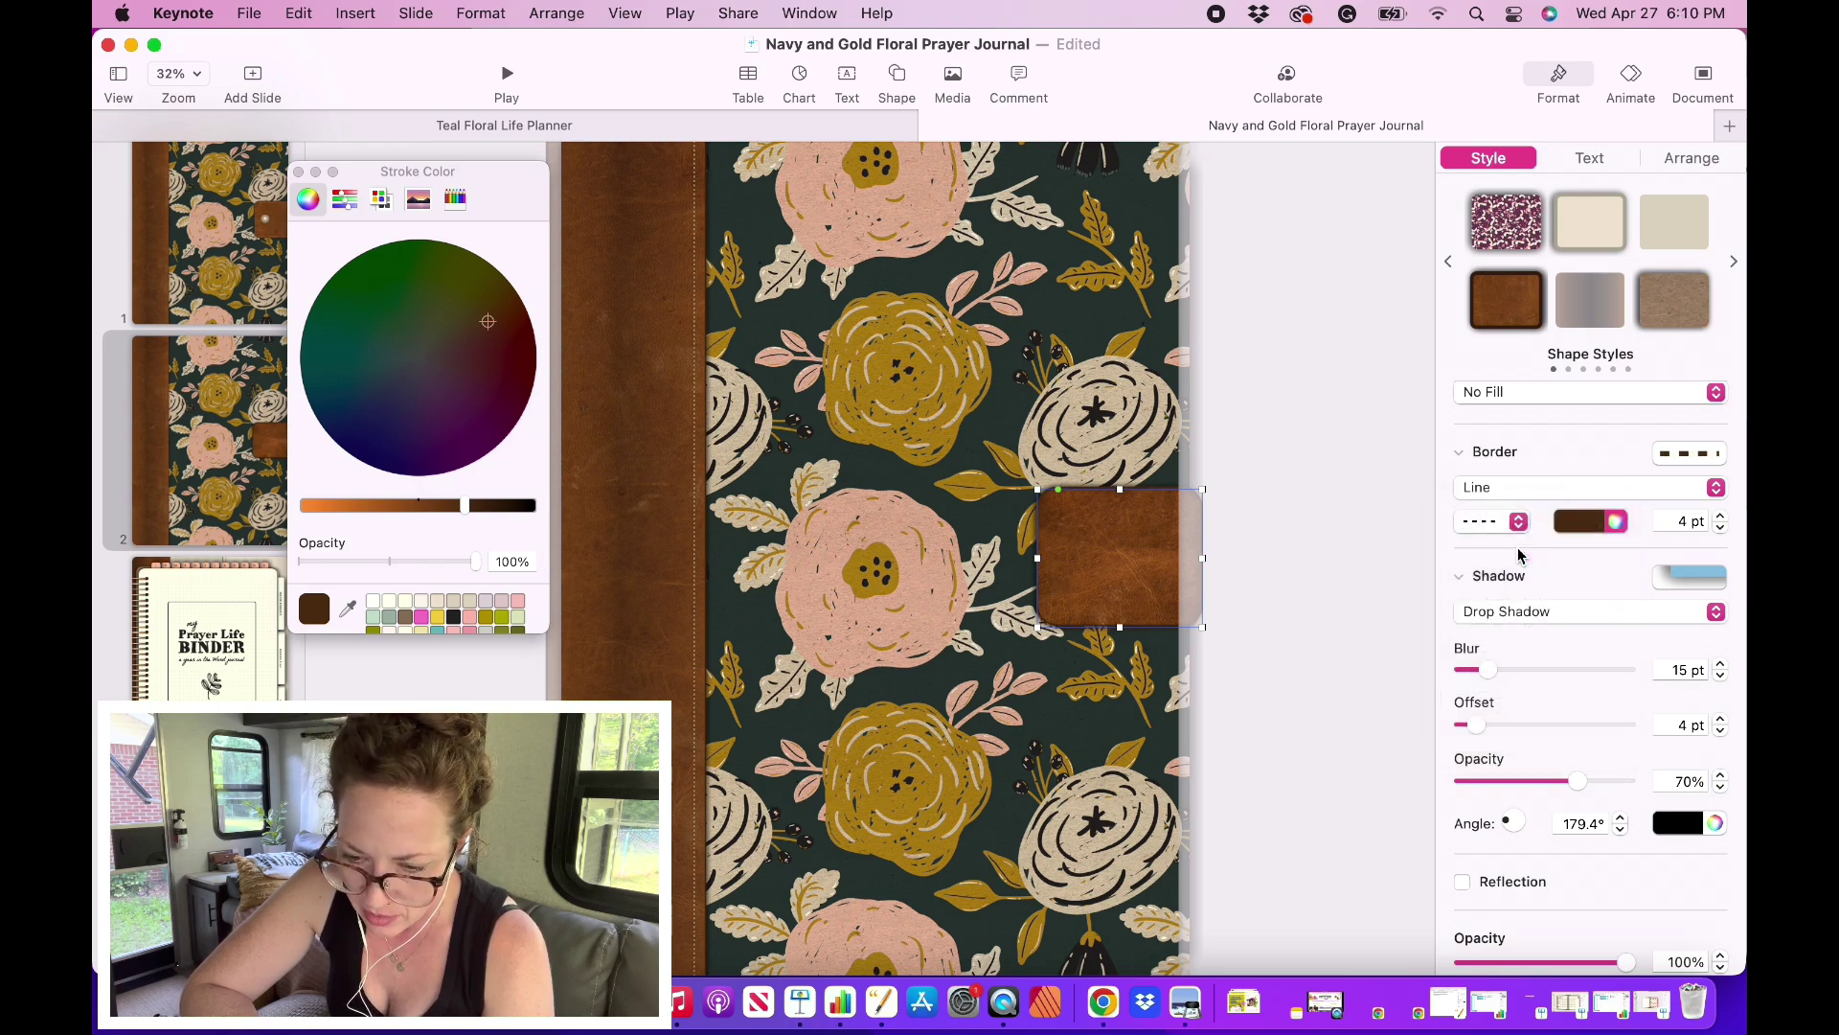
Step: Recolour the dashed border a lighter caramel brown sampled from the leather
click(1617, 529)
click(1617, 526)
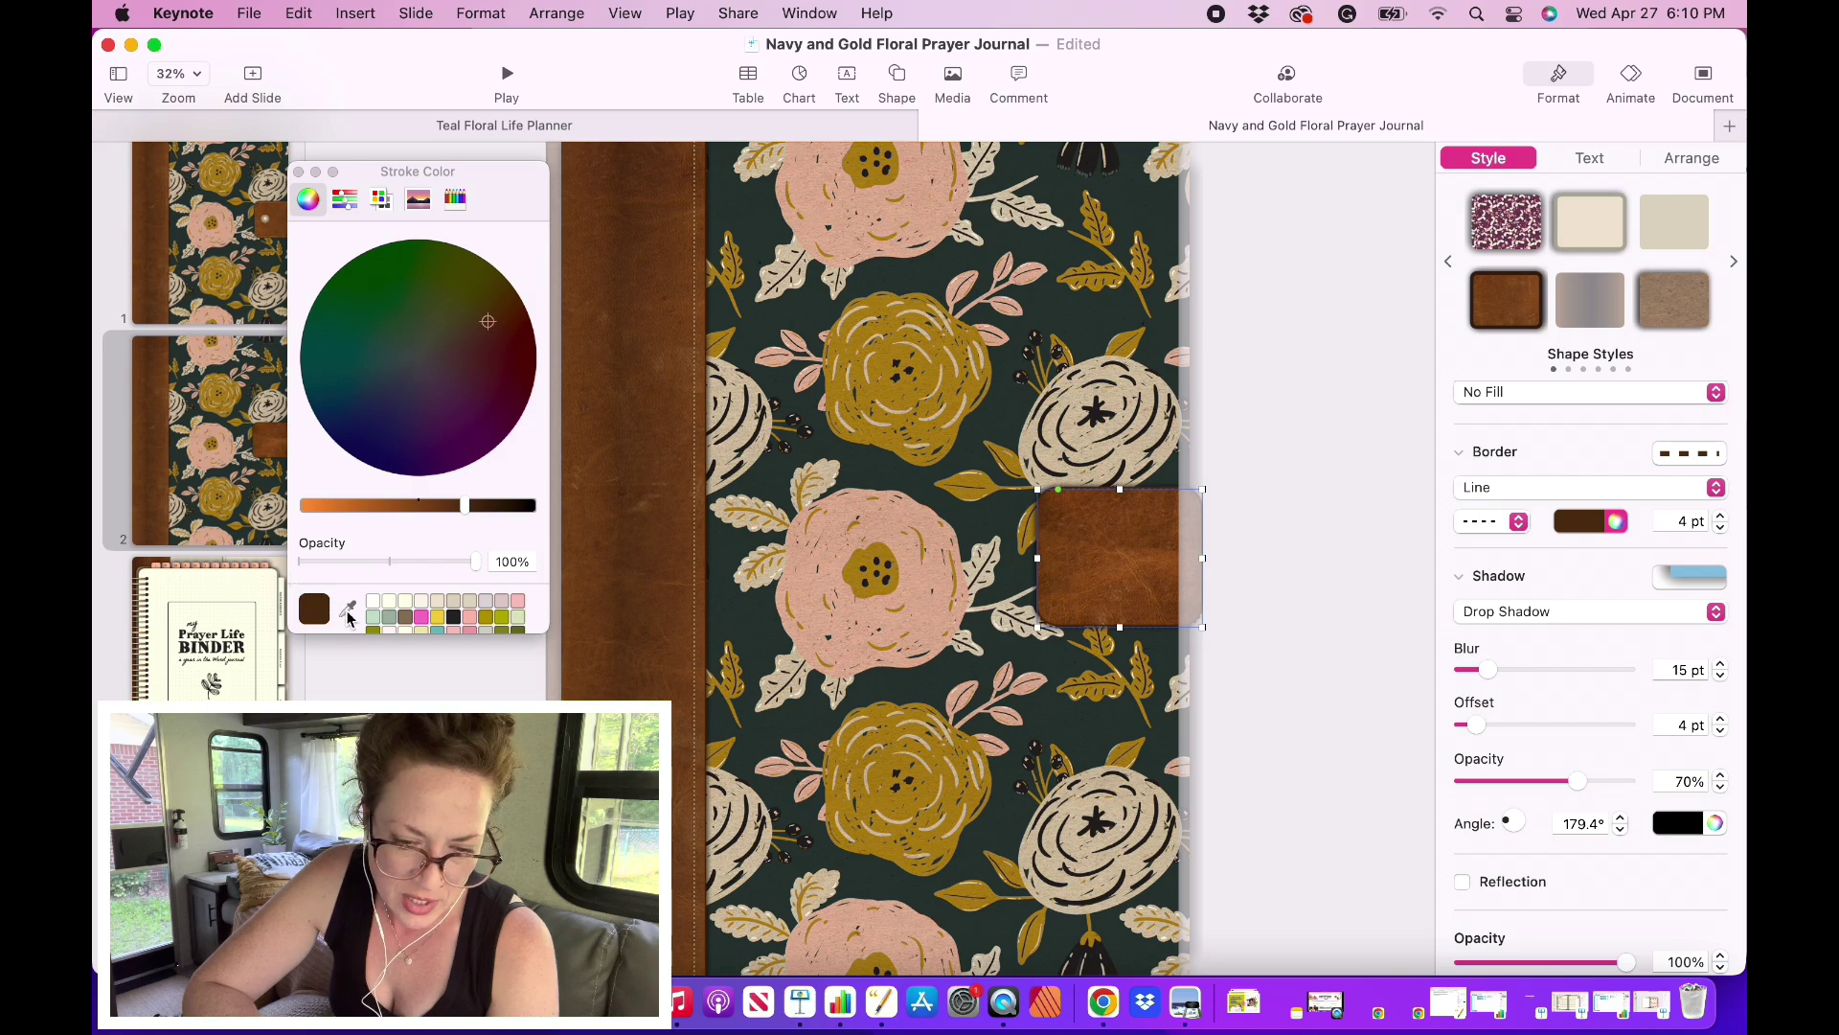
click(348, 610)
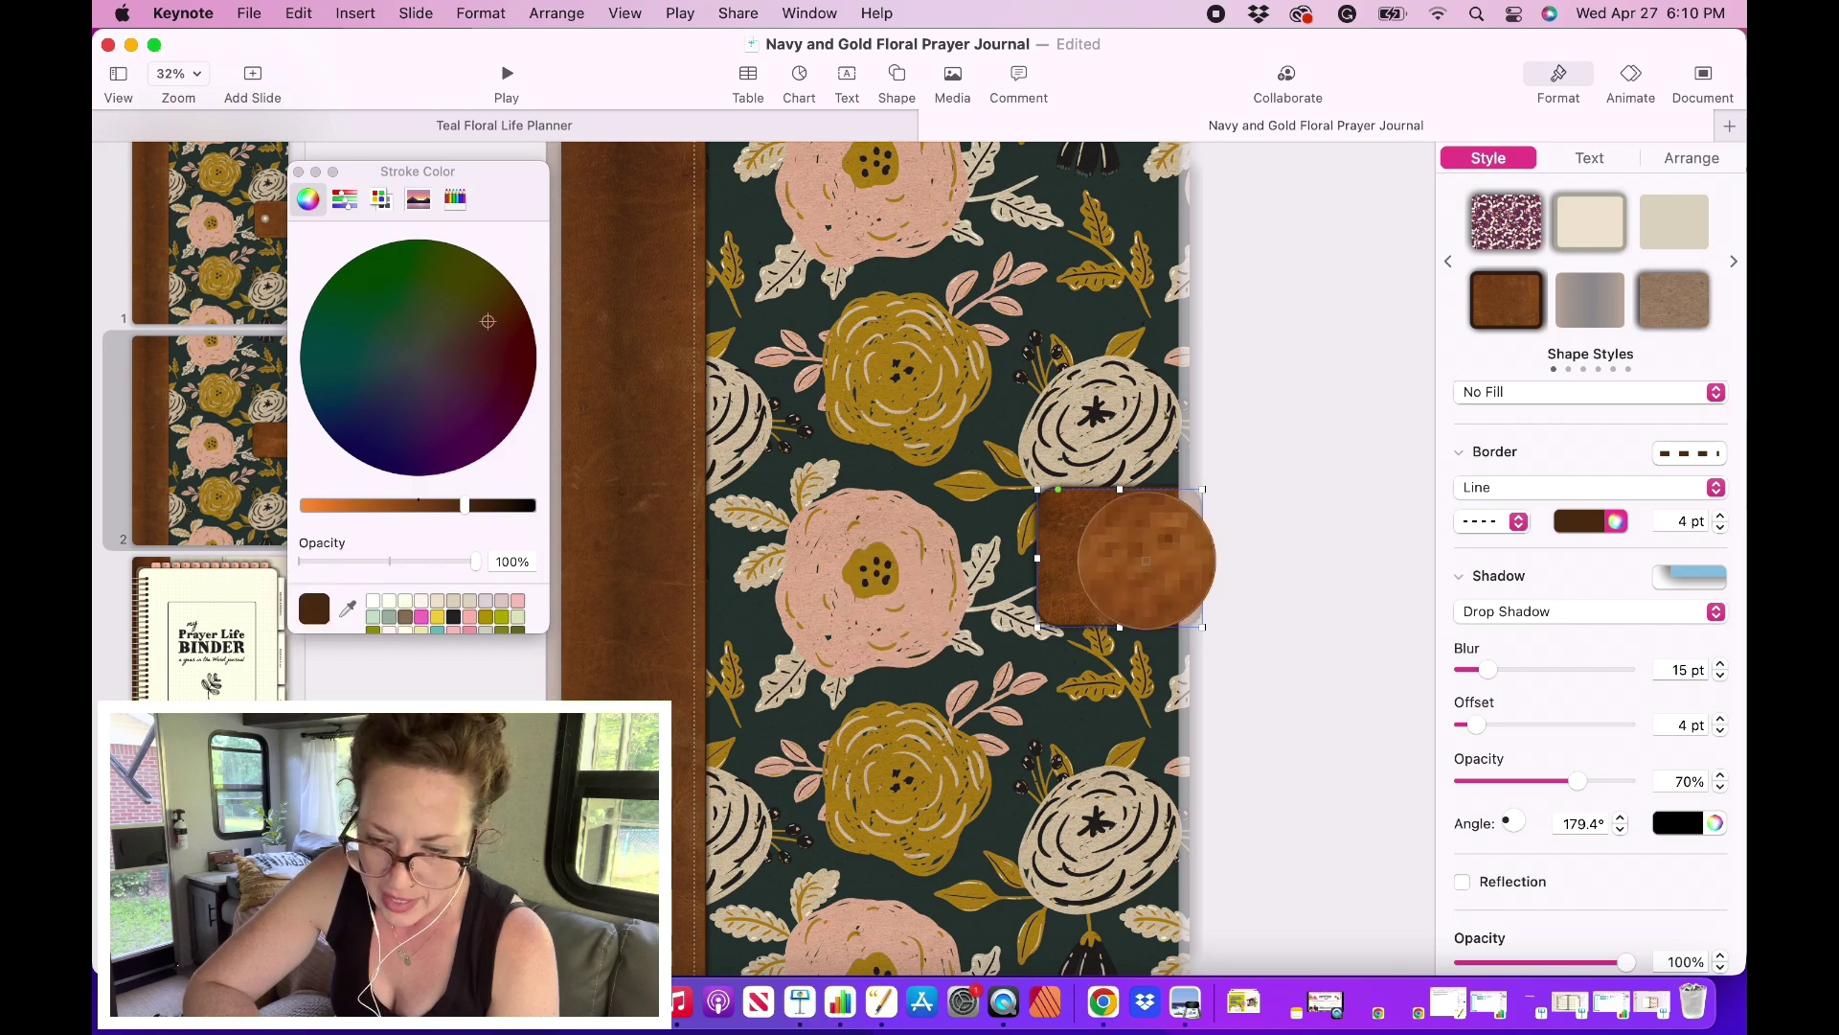
click(1121, 561)
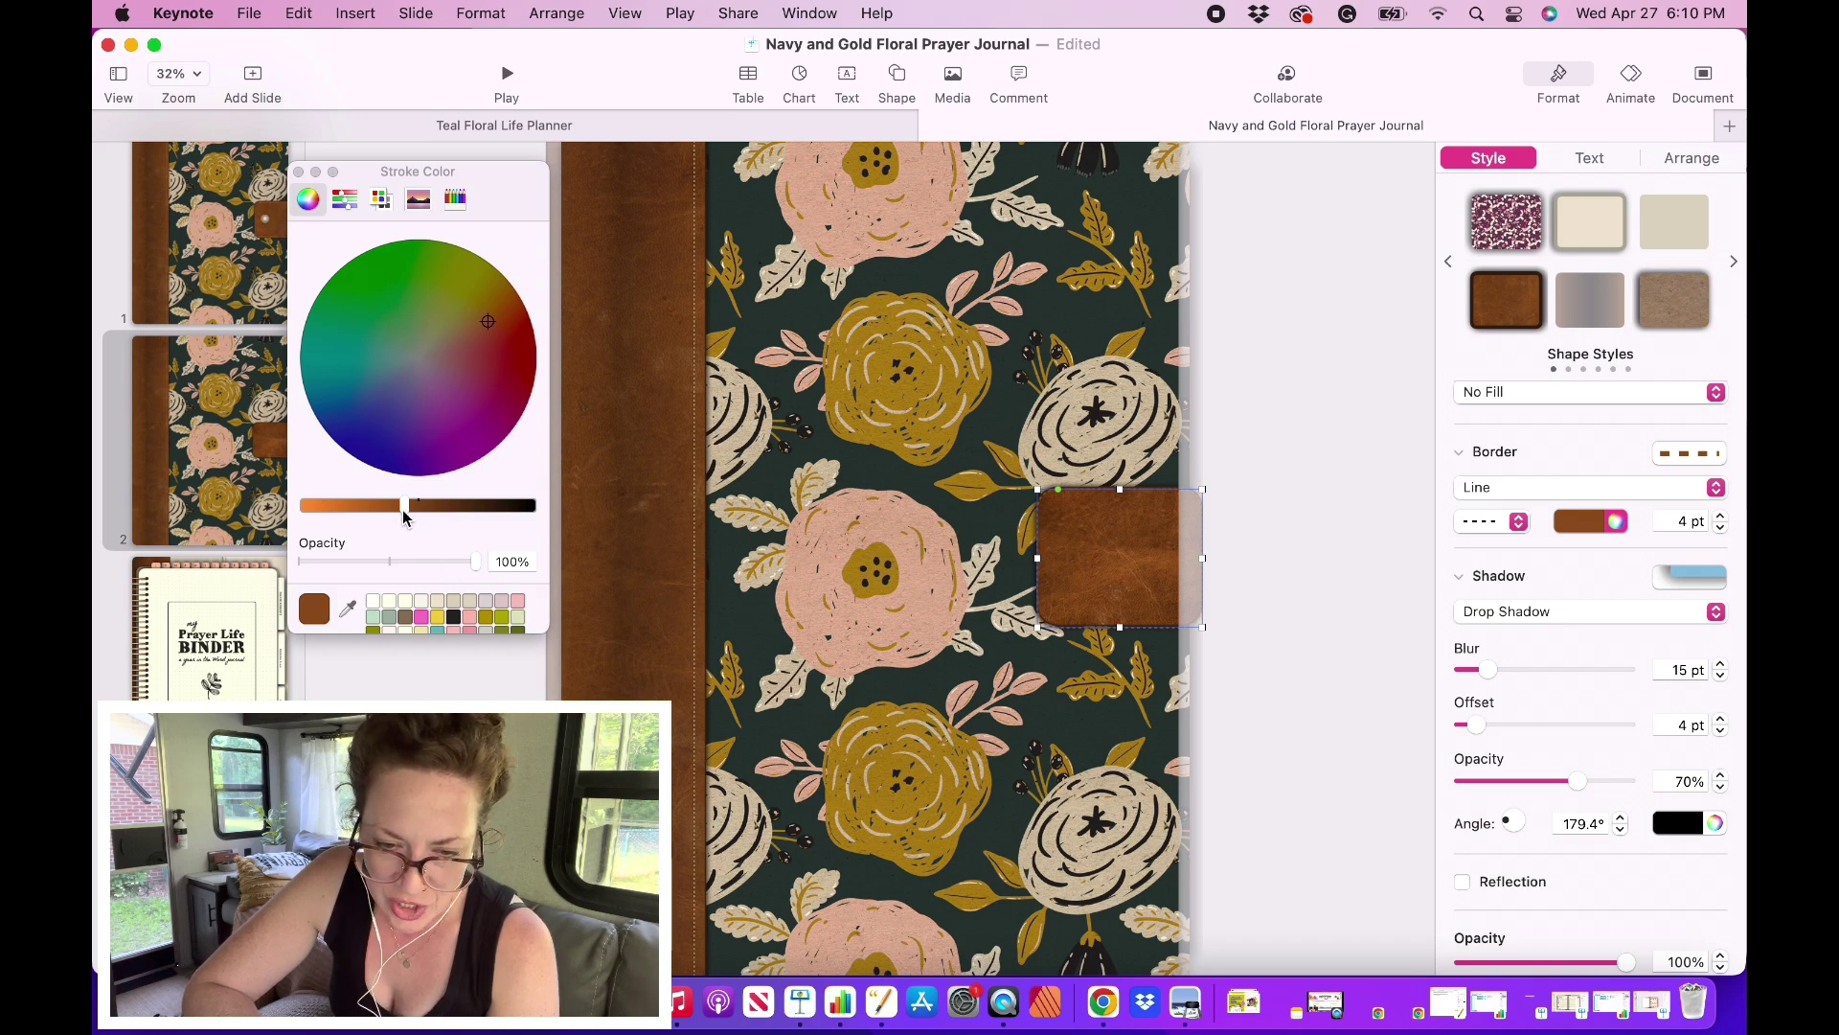
drag(403, 517, 362, 520)
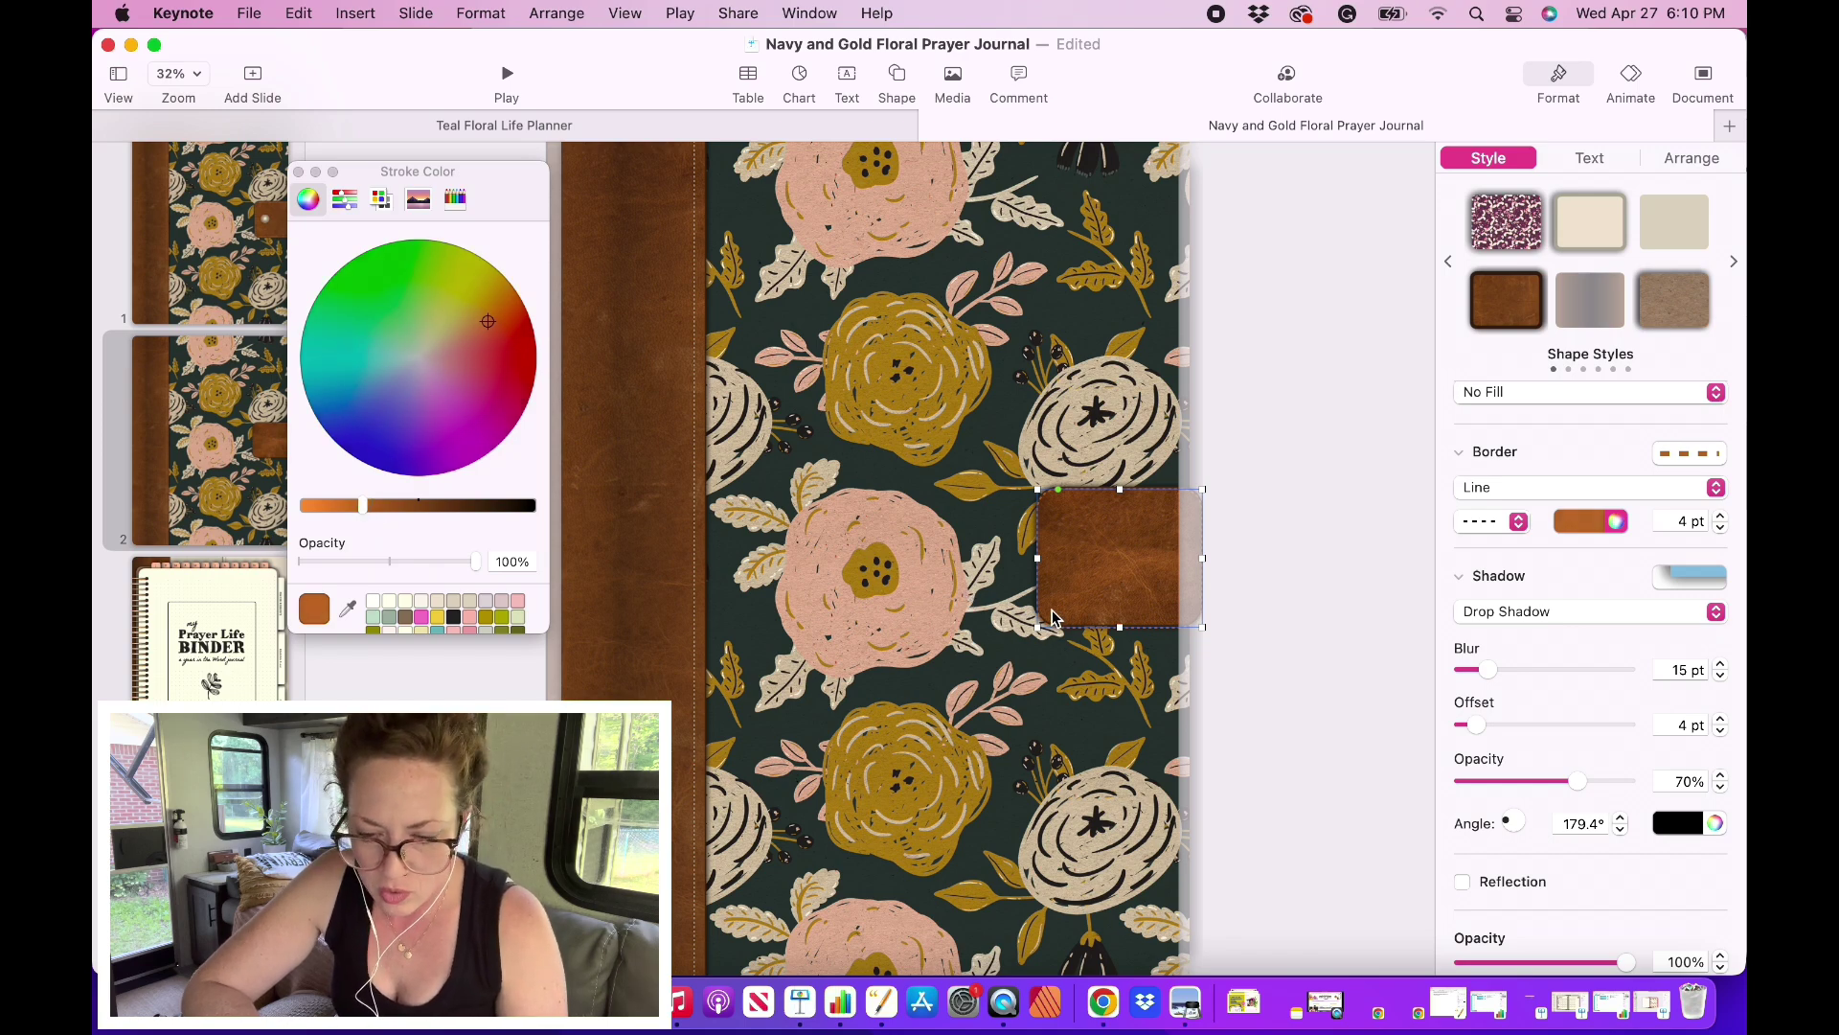
Step: Shrink the dashed outline from its corners and centre it inside the leather tab
drag(1038, 628, 1046, 620)
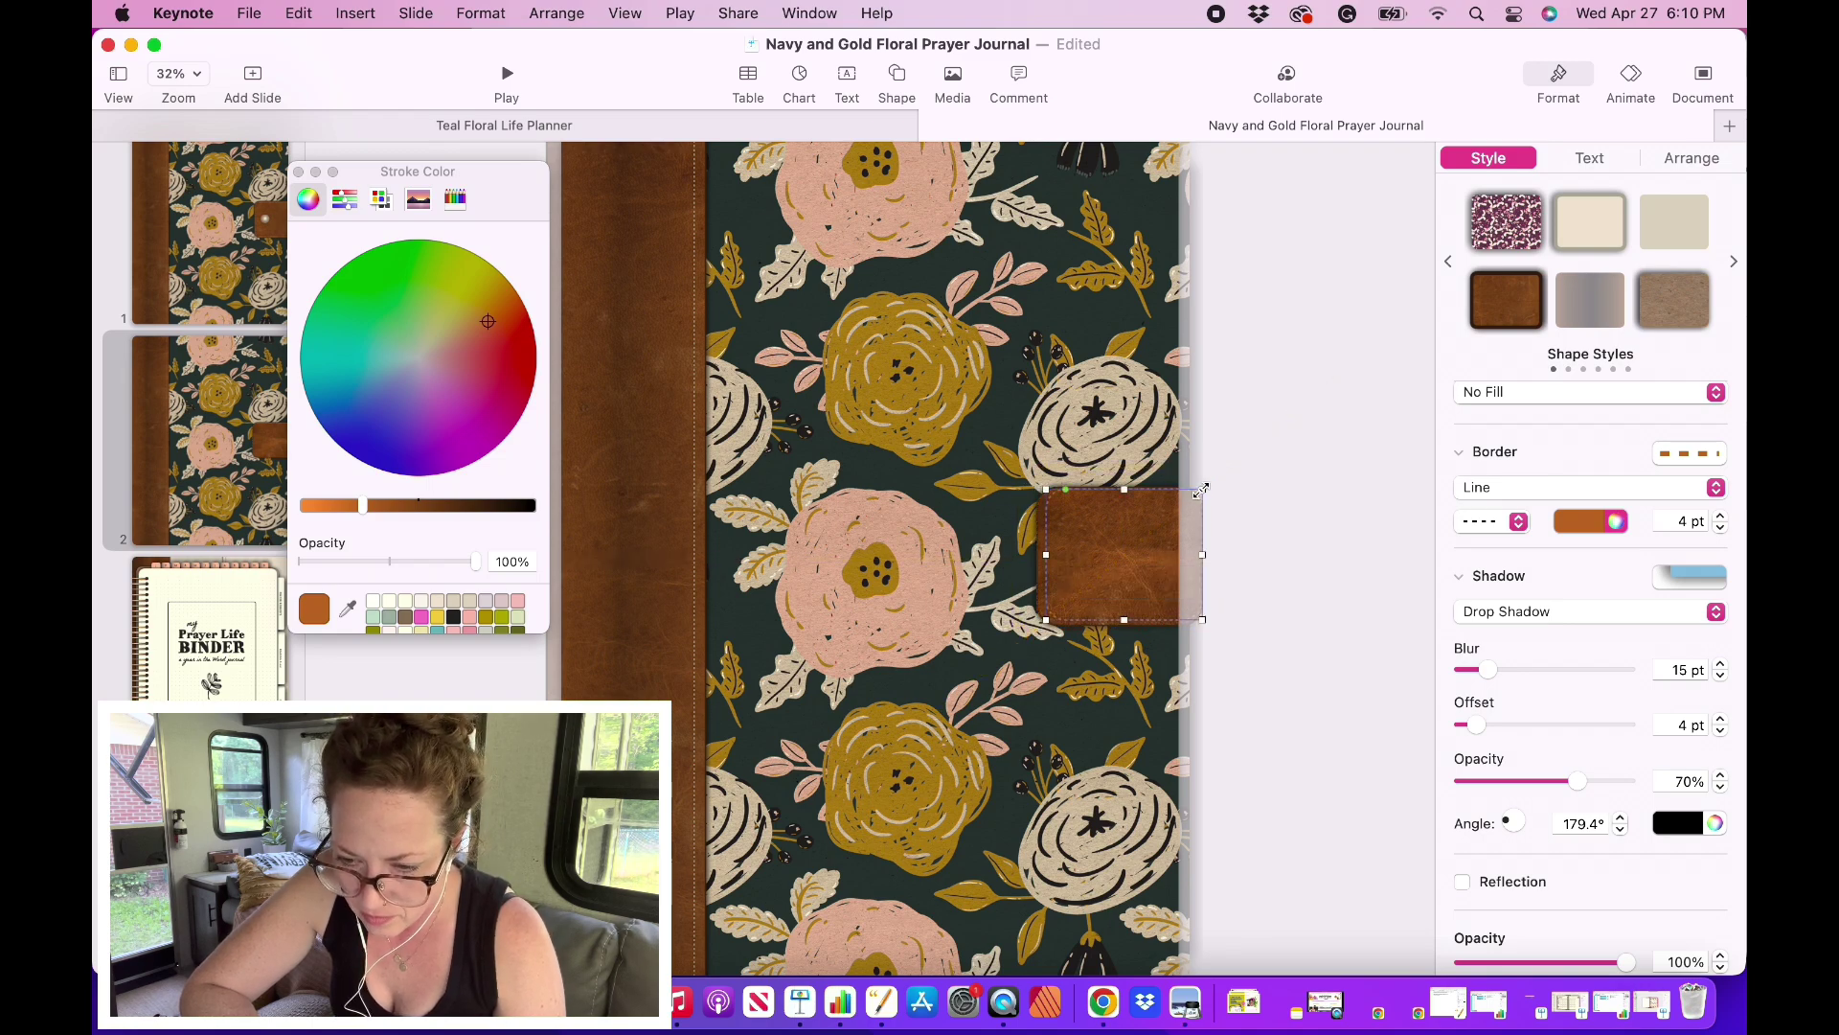
drag(1202, 489, 1192, 496)
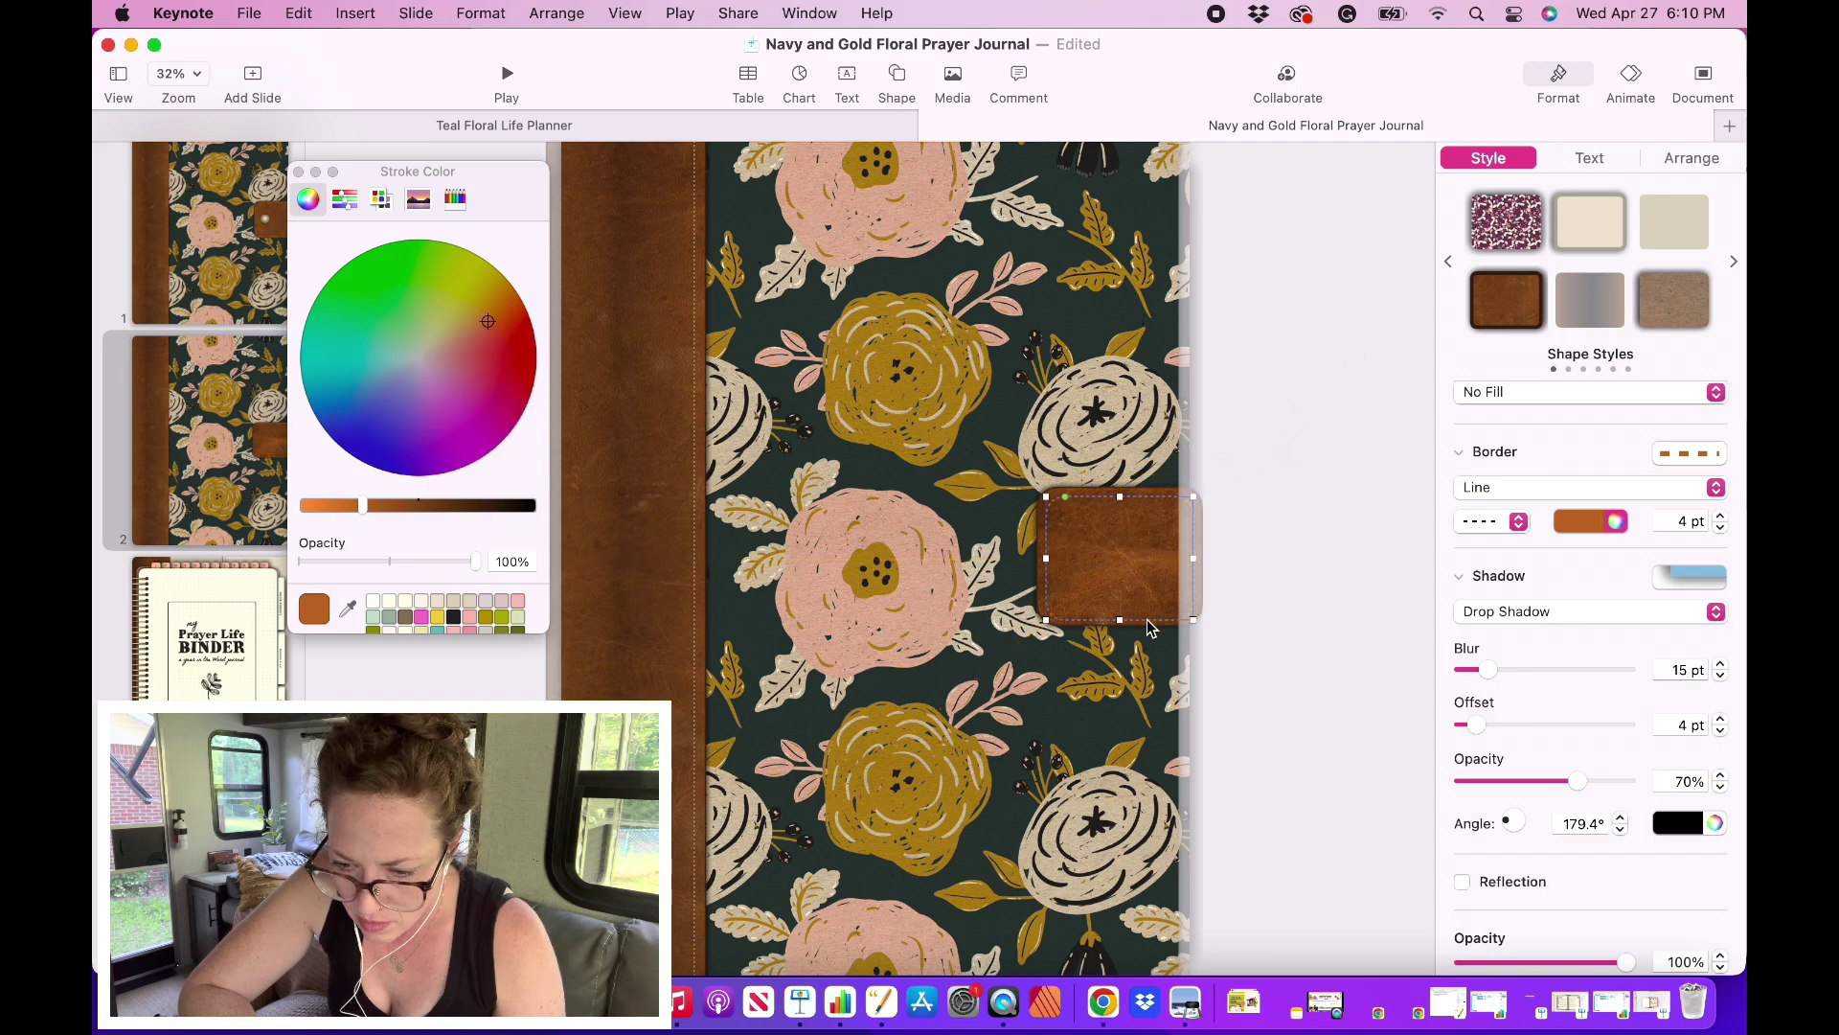
drag(1148, 620, 1144, 620)
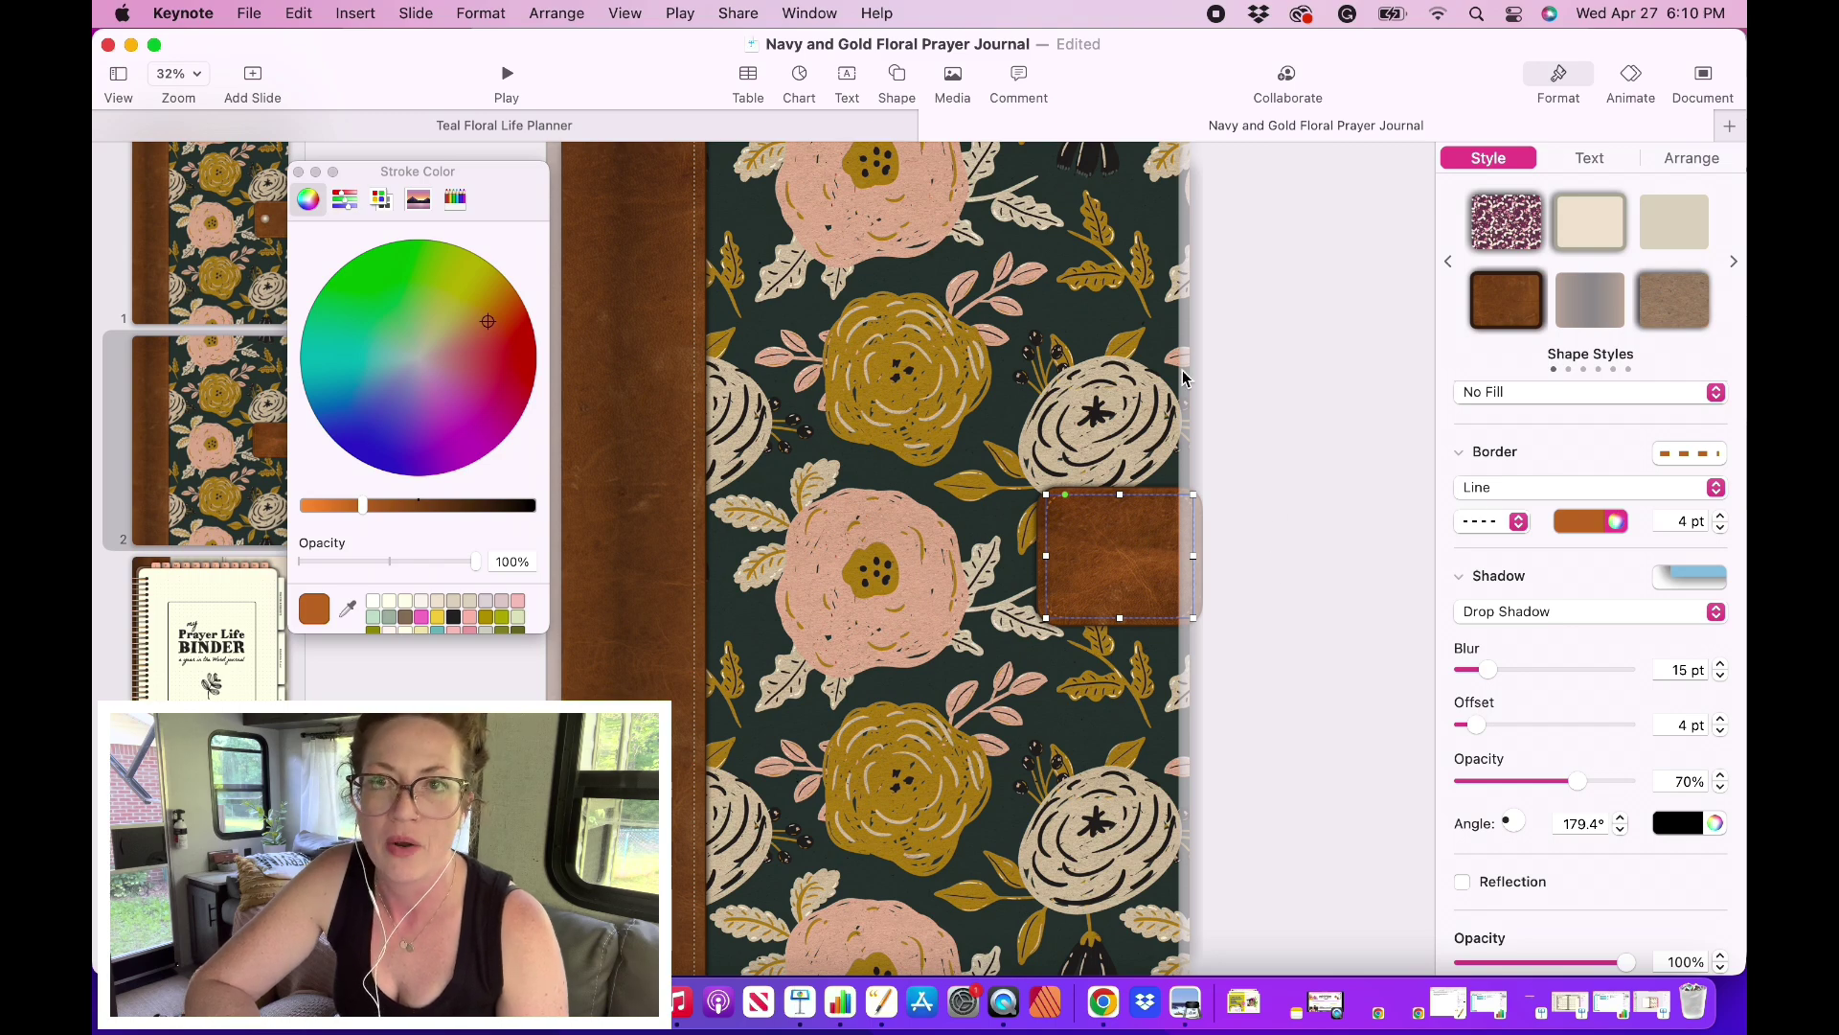
click(1286, 598)
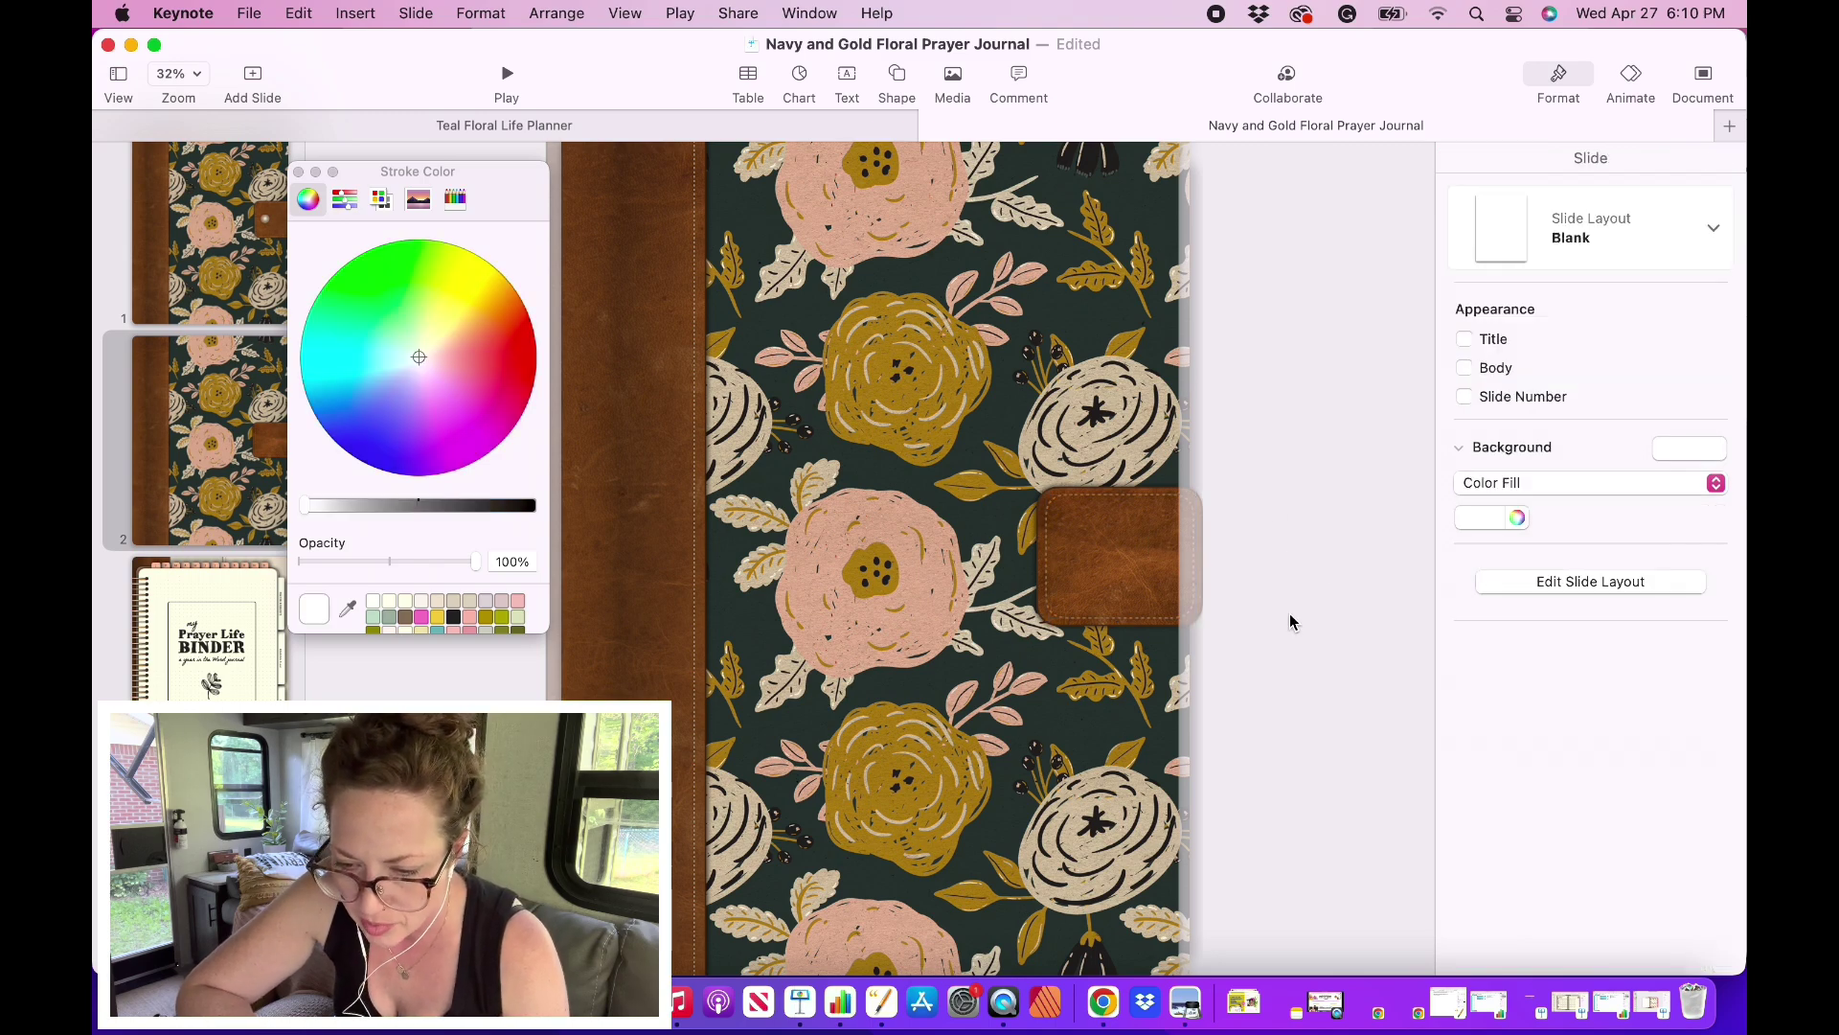
Step: Make the stitching a golden orange and thin it to 3 pt
click(1058, 621)
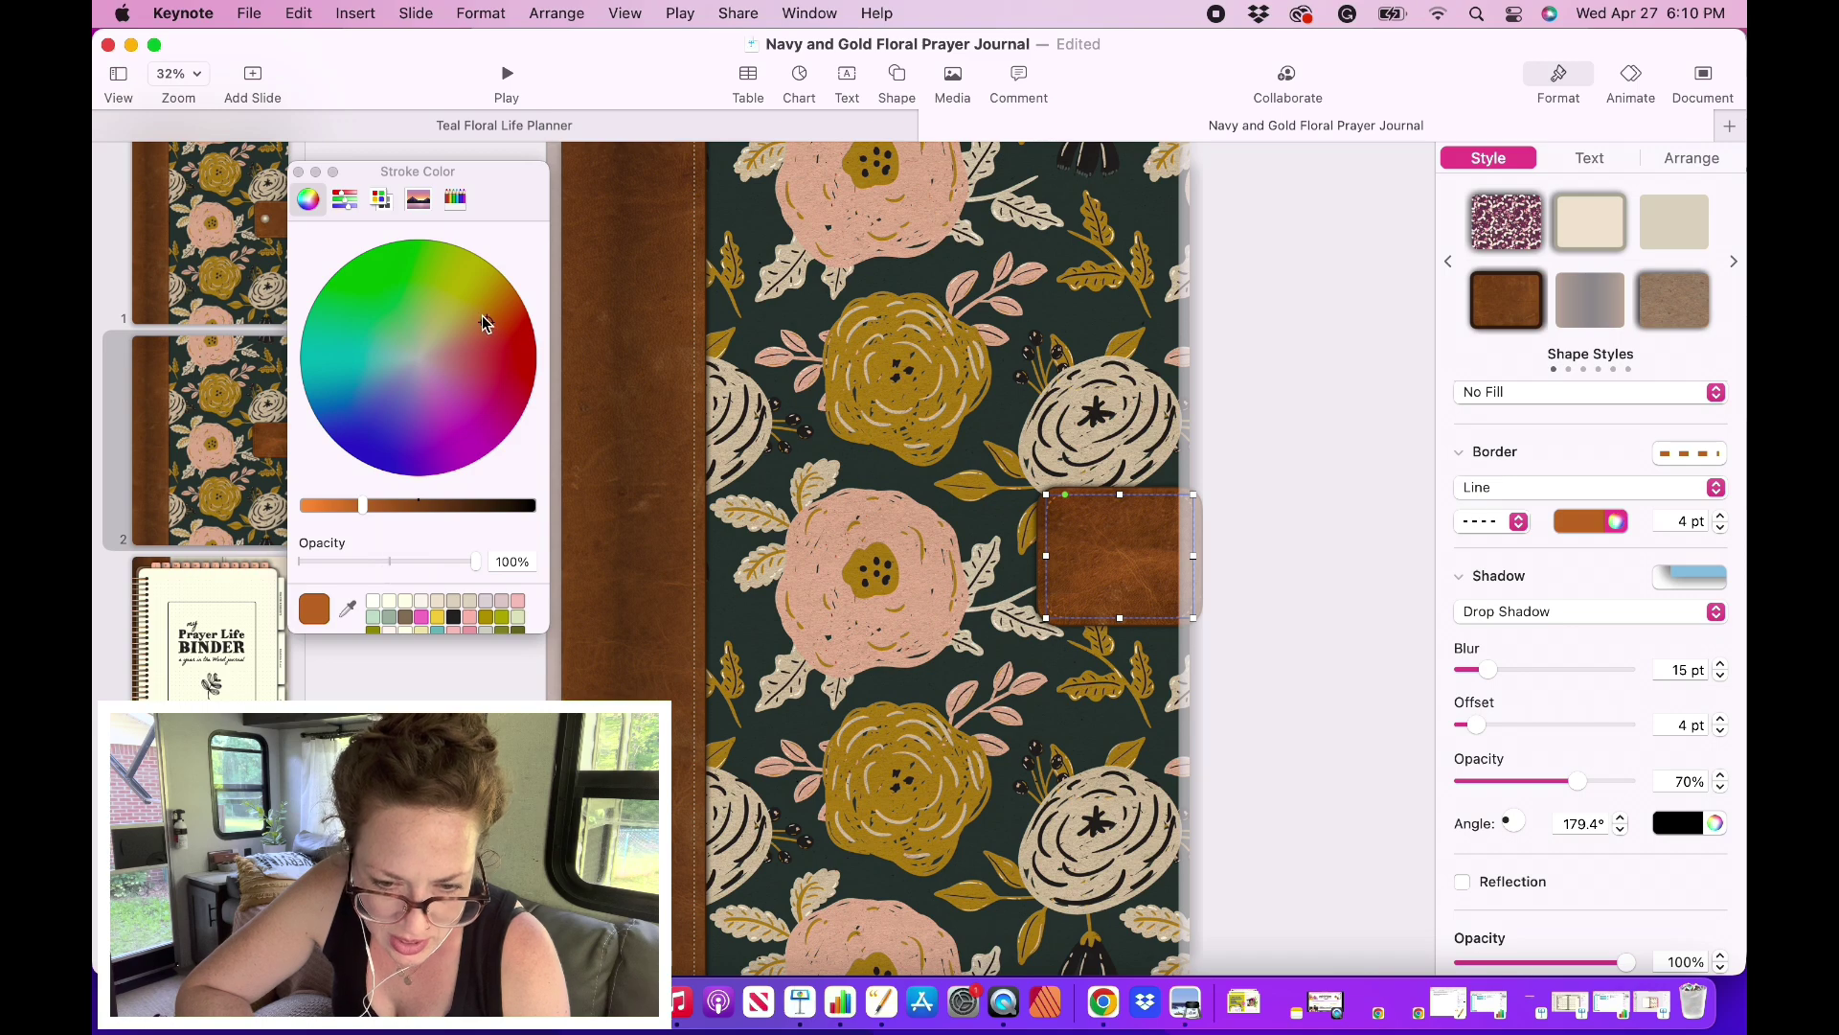
drag(484, 320, 478, 320)
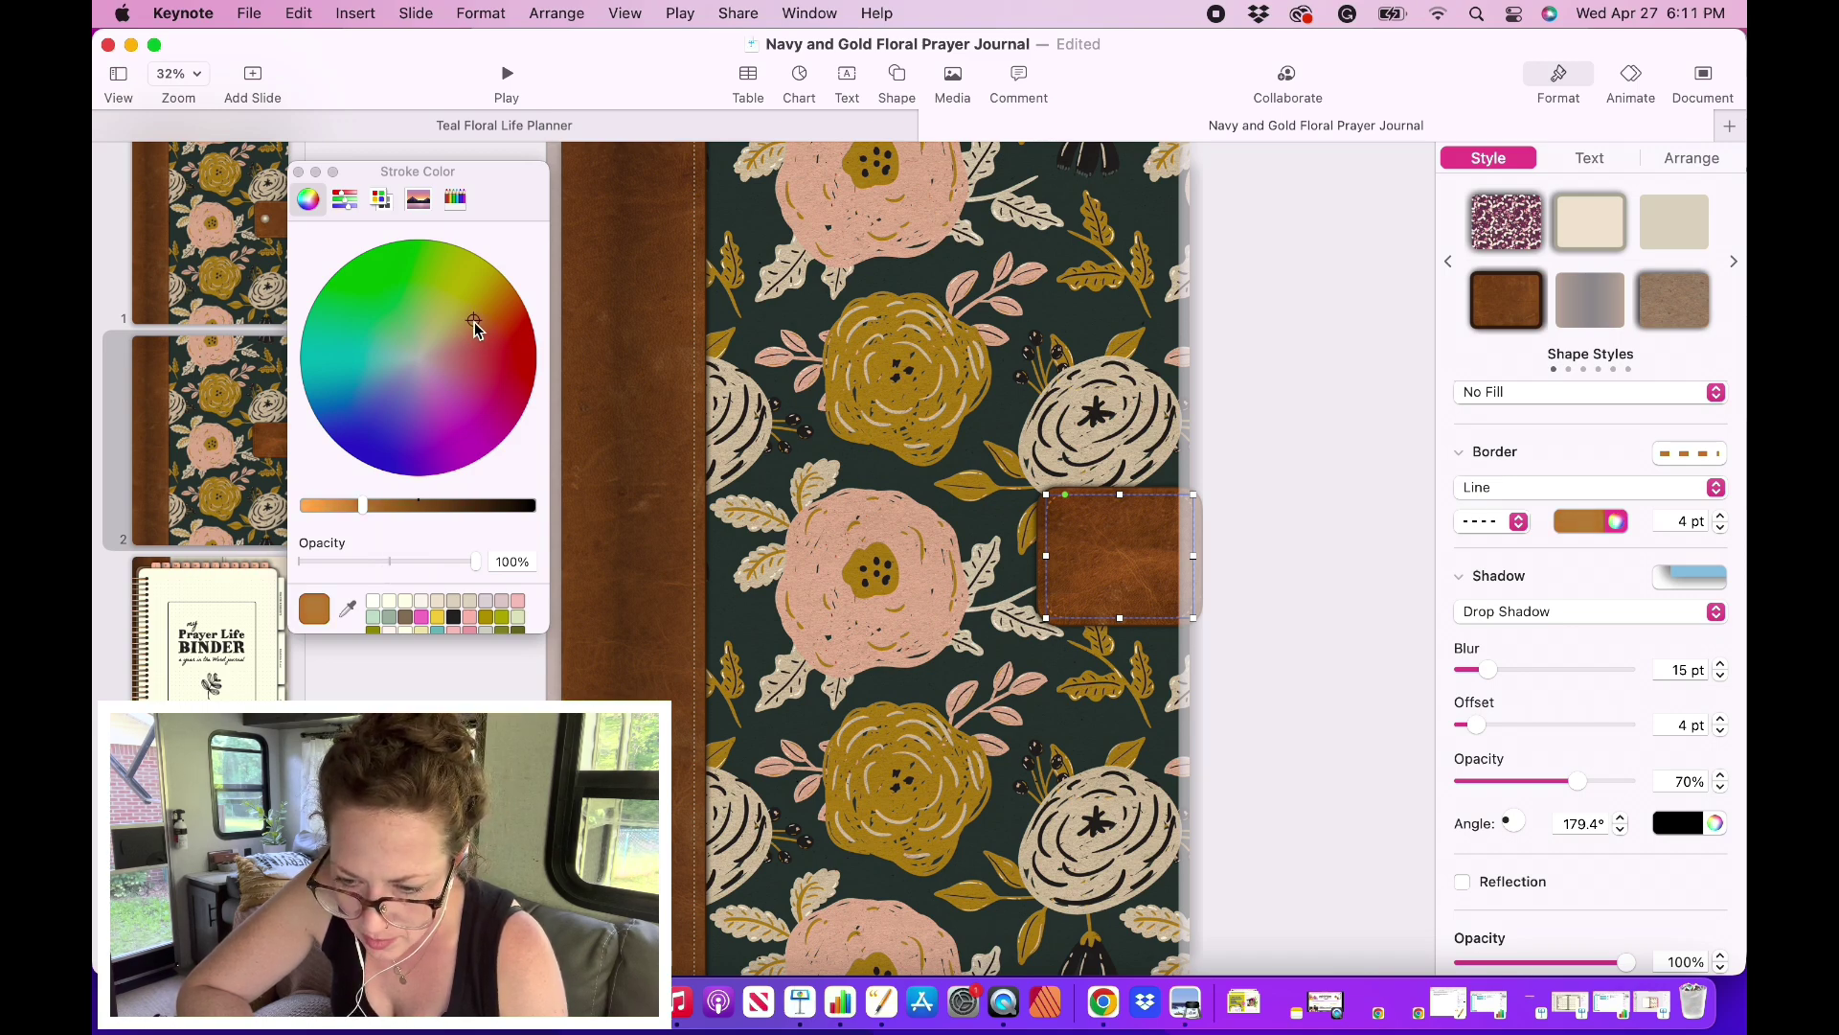
click(1721, 527)
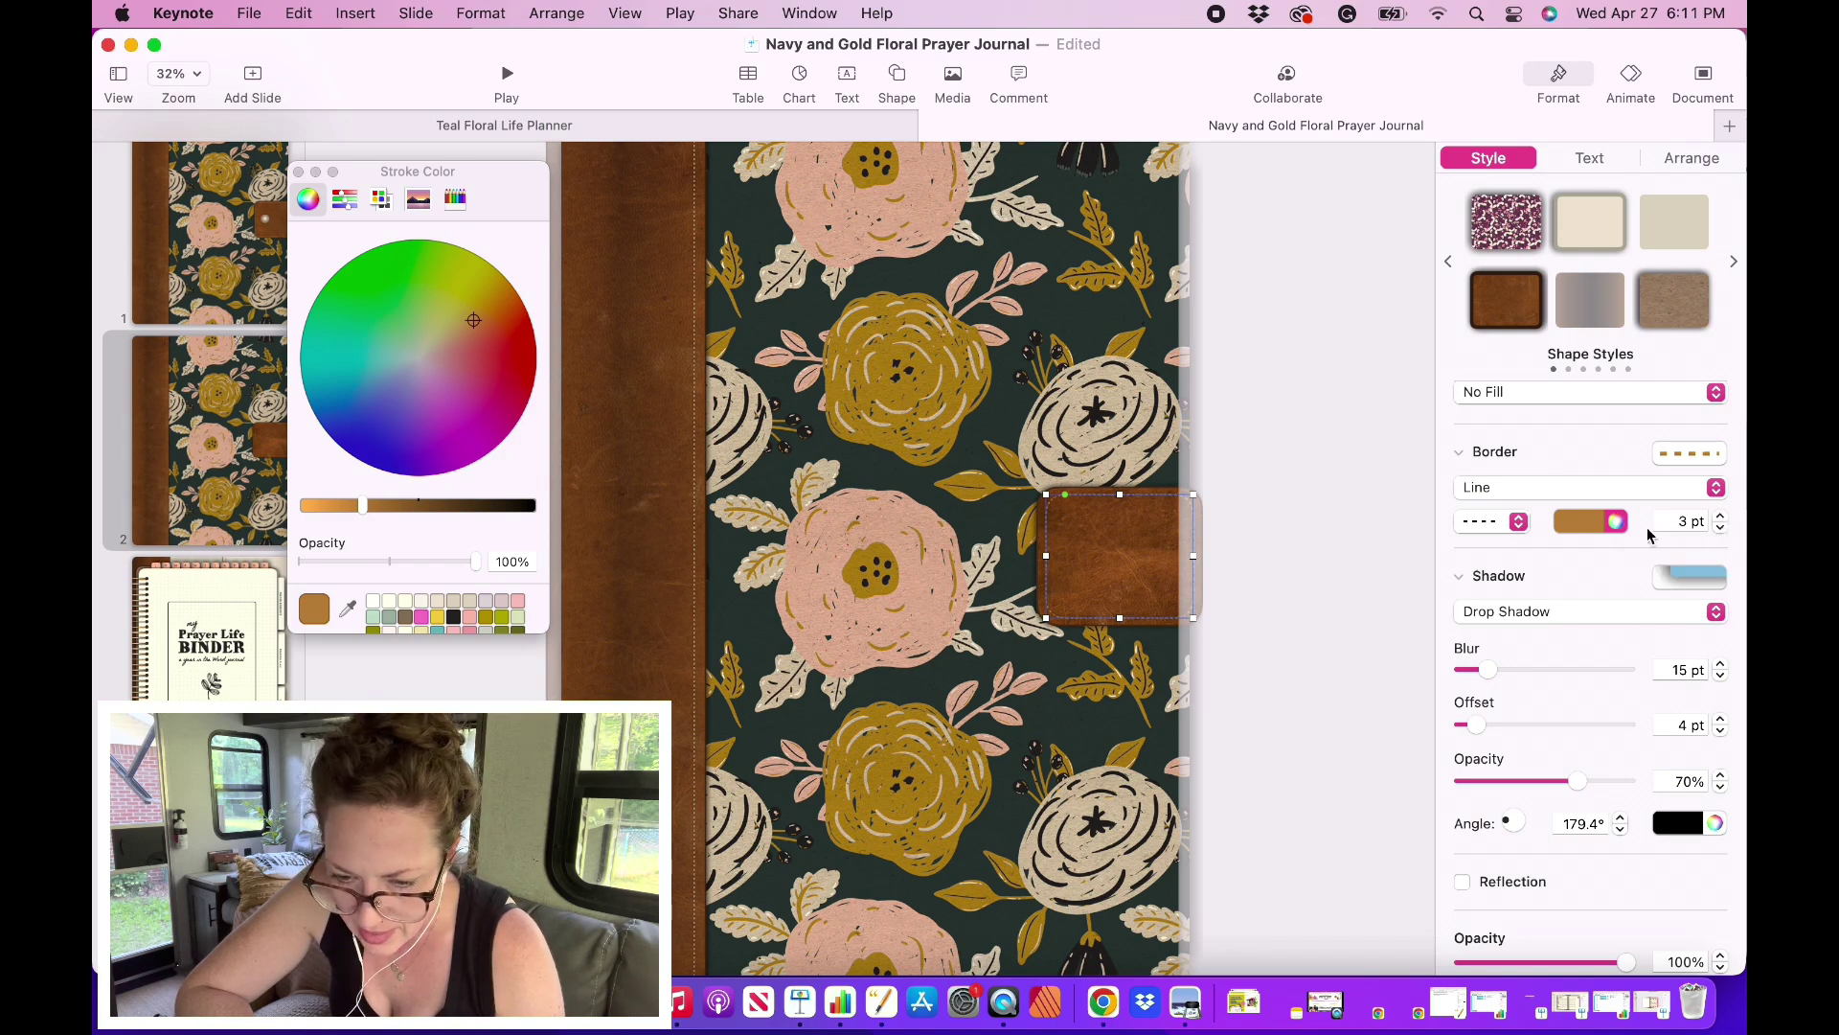
click(1331, 655)
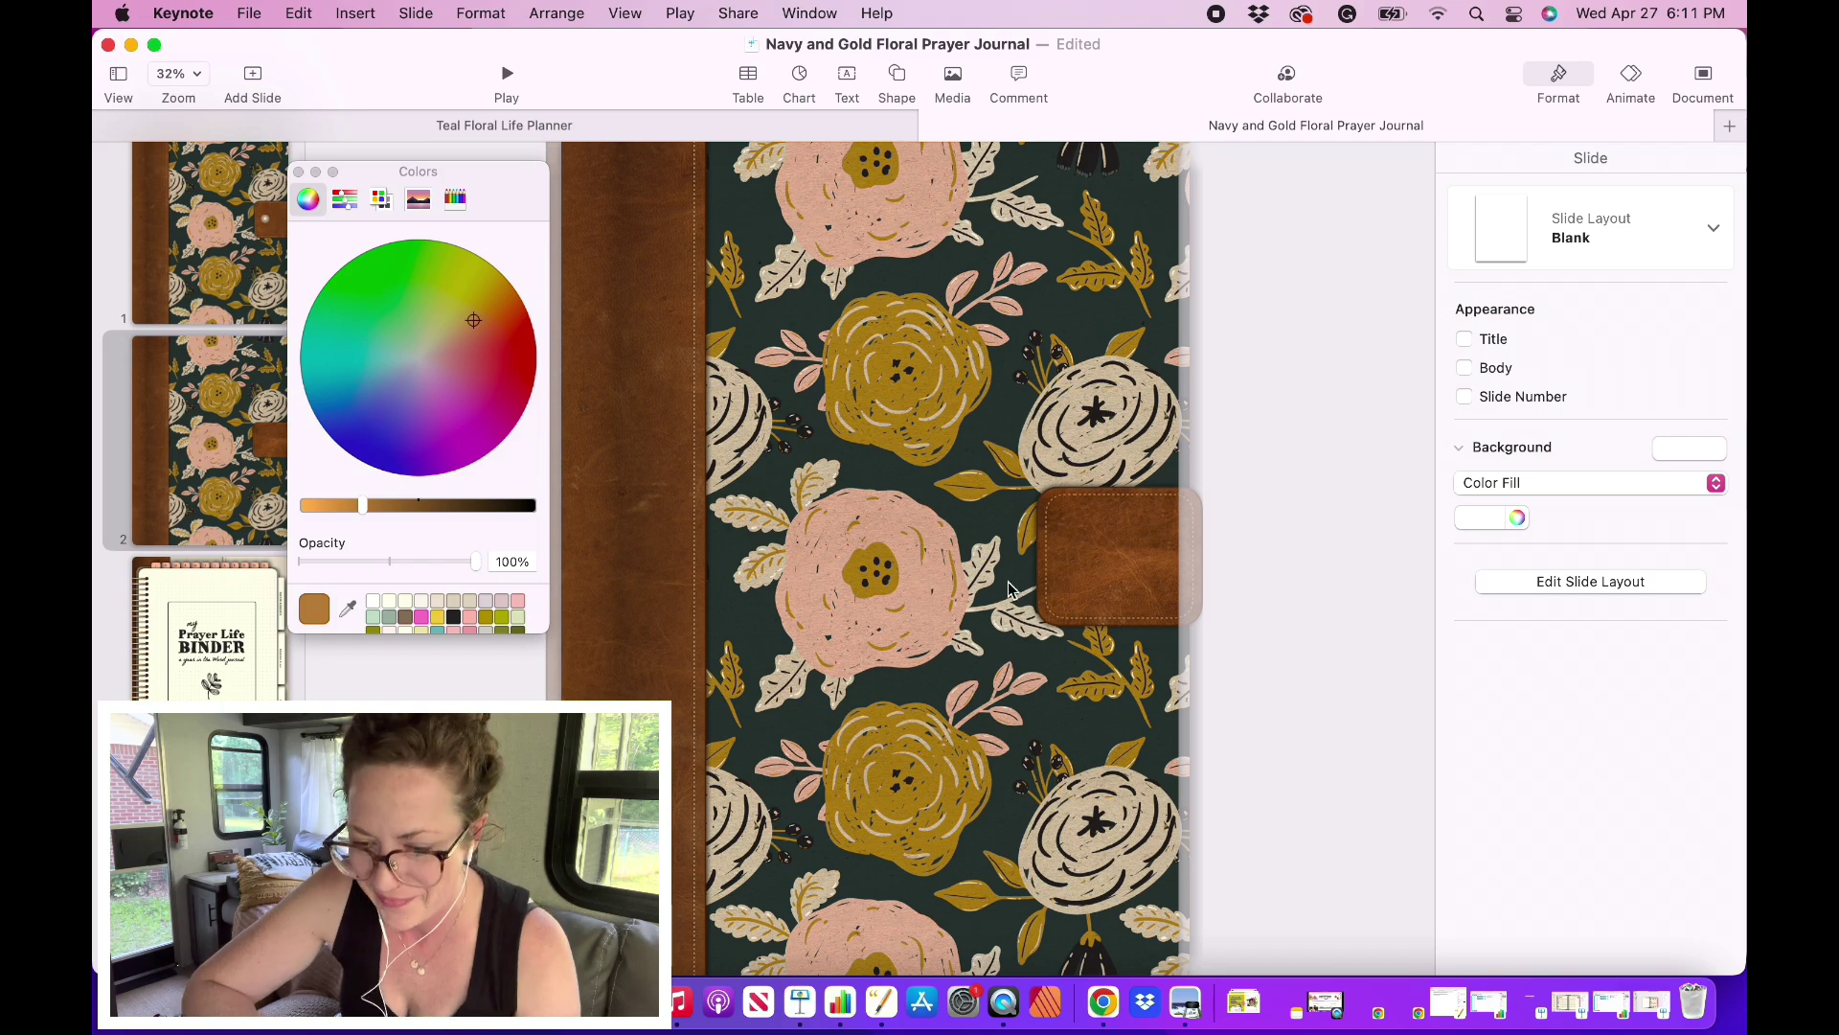
Step: Shorten the stitched outline slightly to fit the tab
click(1052, 611)
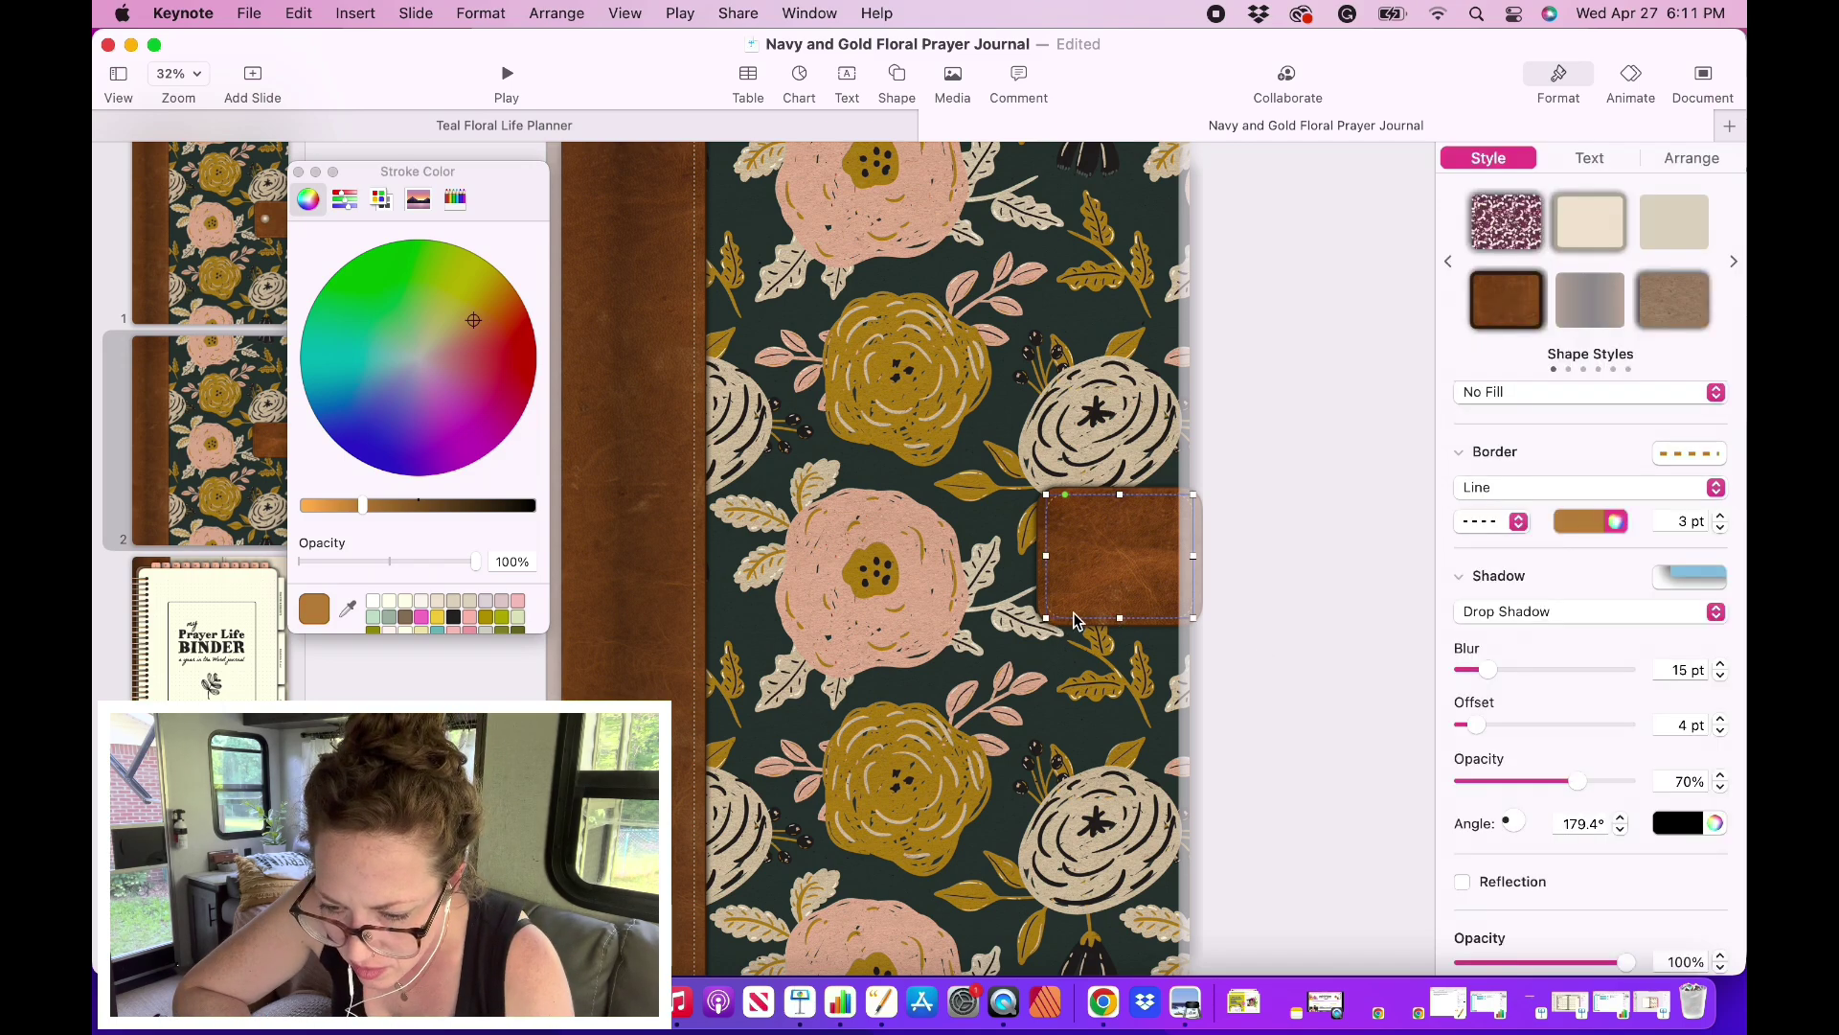
drag(1120, 616, 1289, 677)
click(1290, 677)
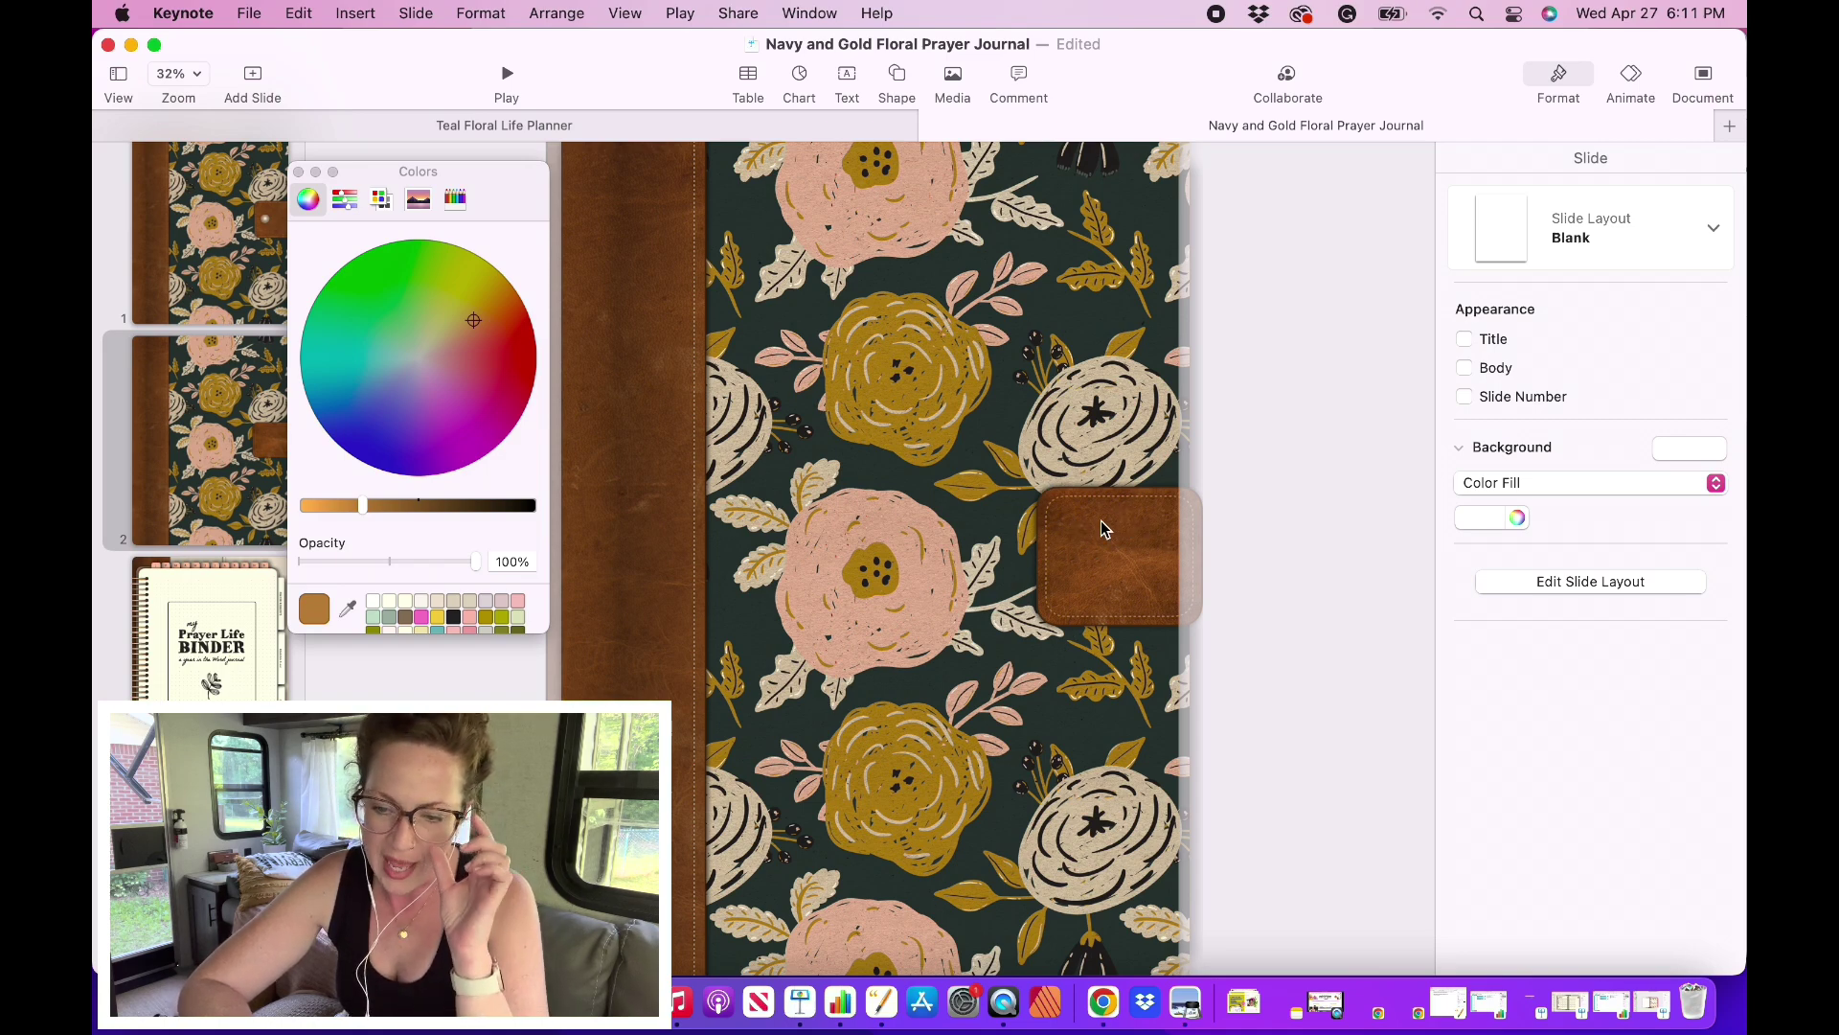
Step: Insert a circle, move it onto the leather tab and resize it to 125 pt
click(898, 76)
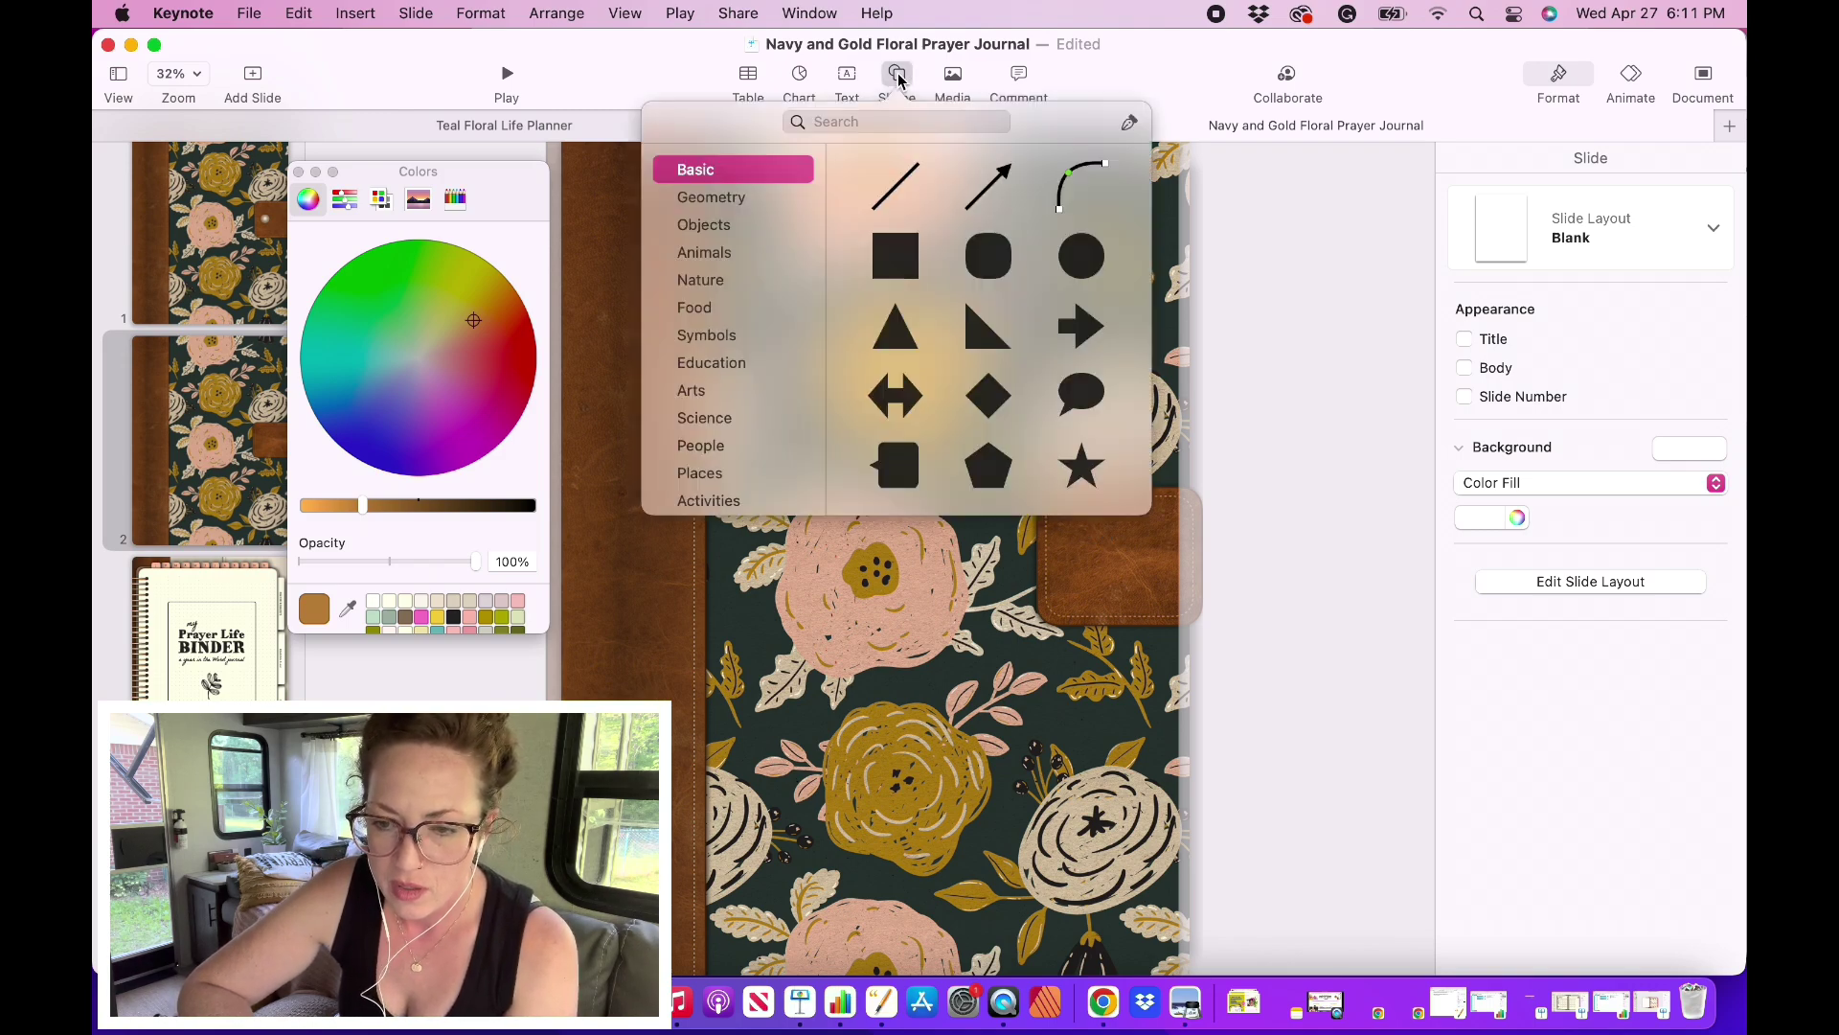
click(1082, 258)
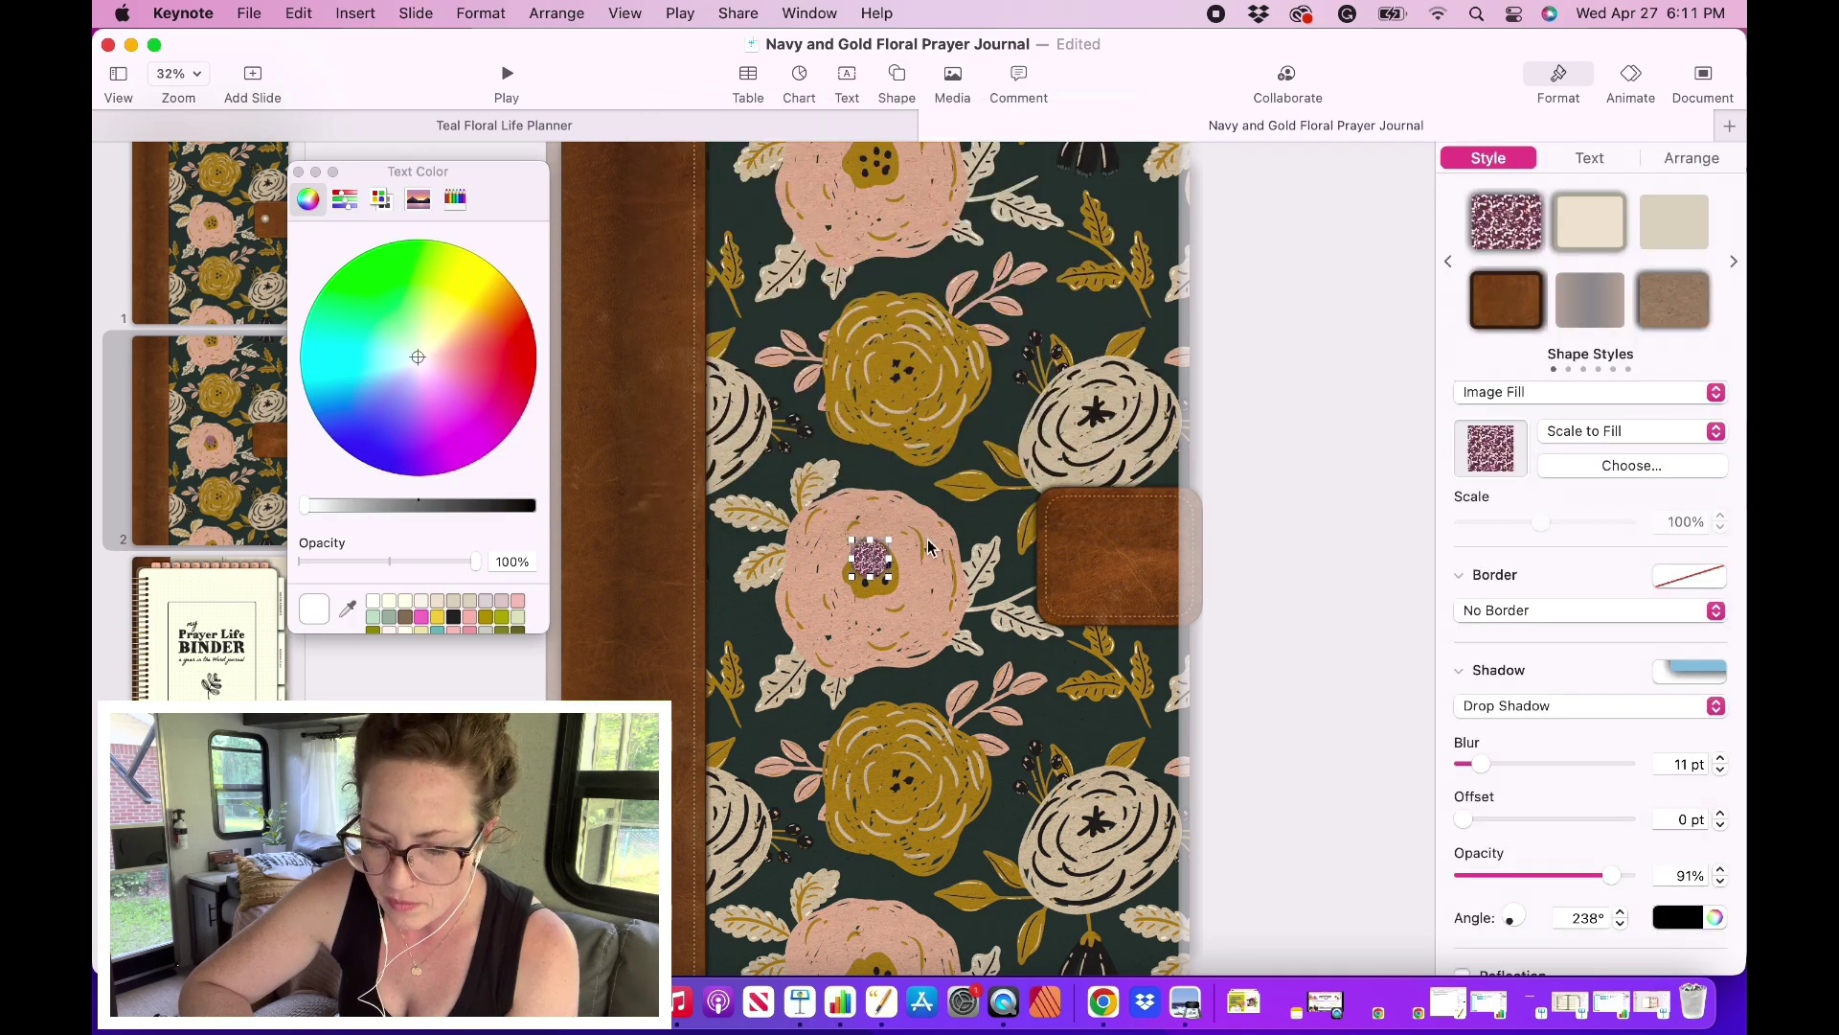
drag(979, 537, 1111, 529)
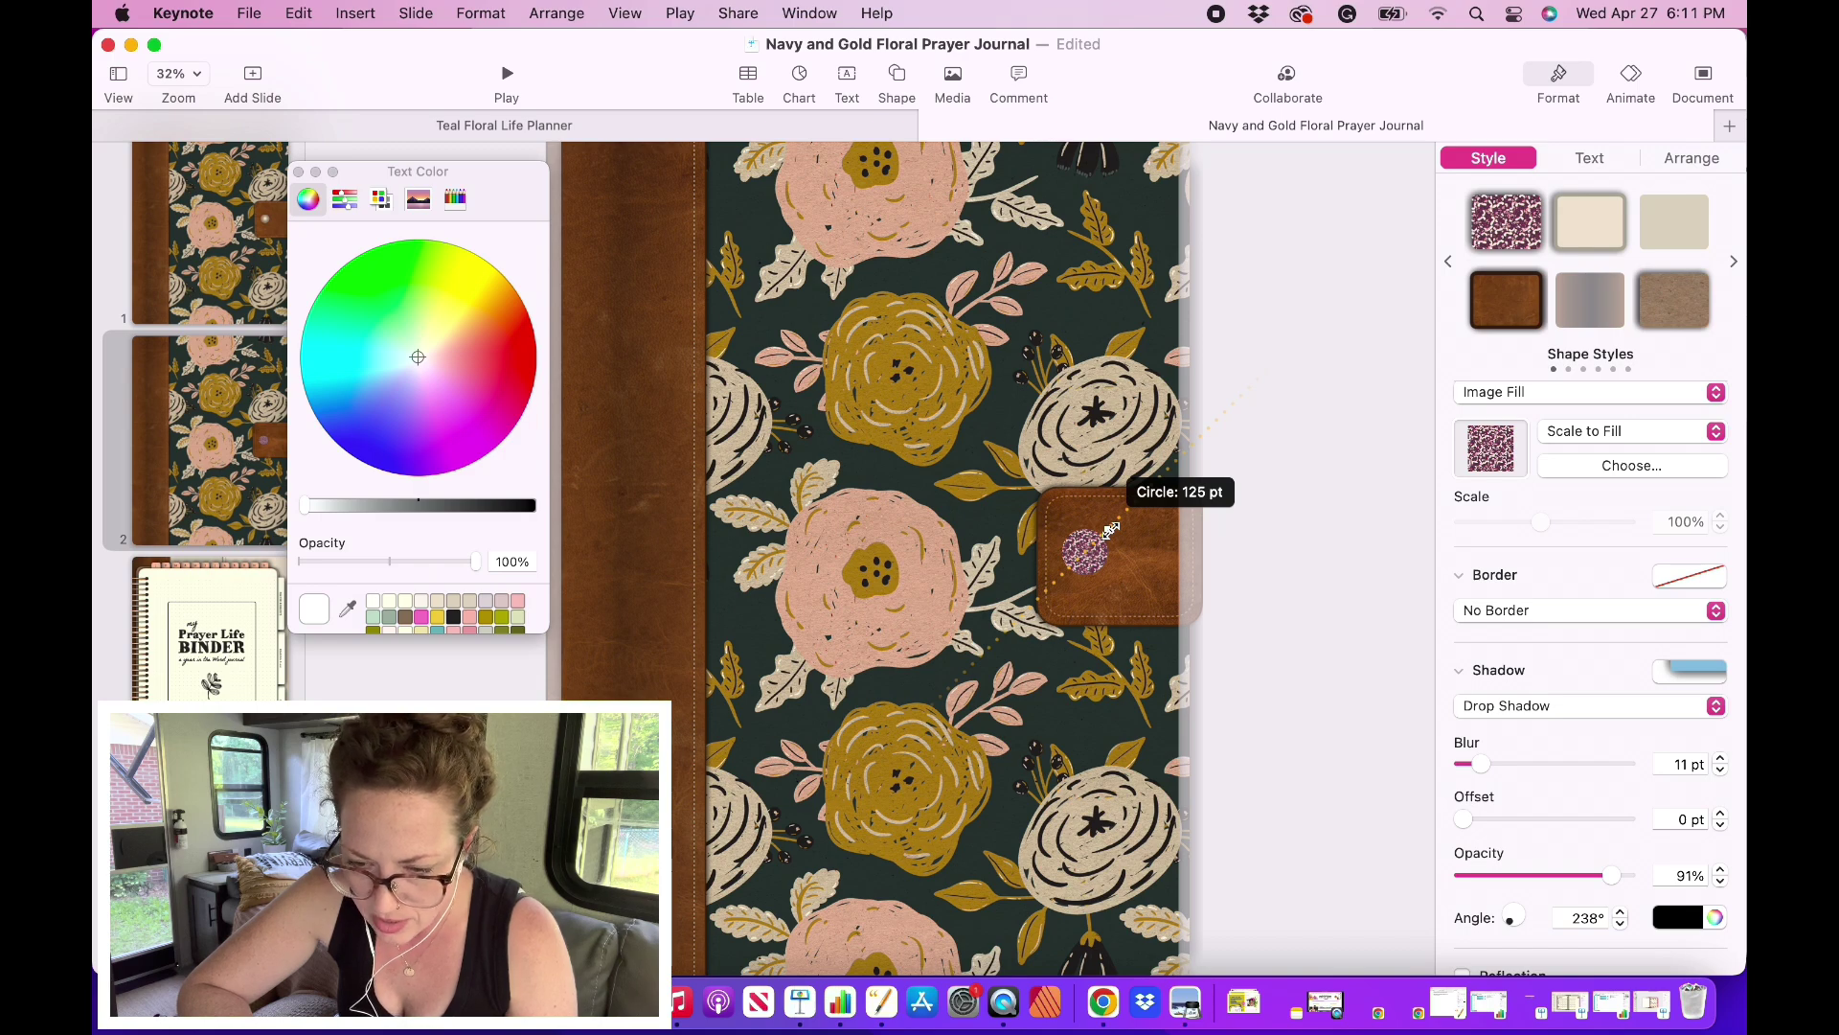
drag(1111, 529, 1087, 561)
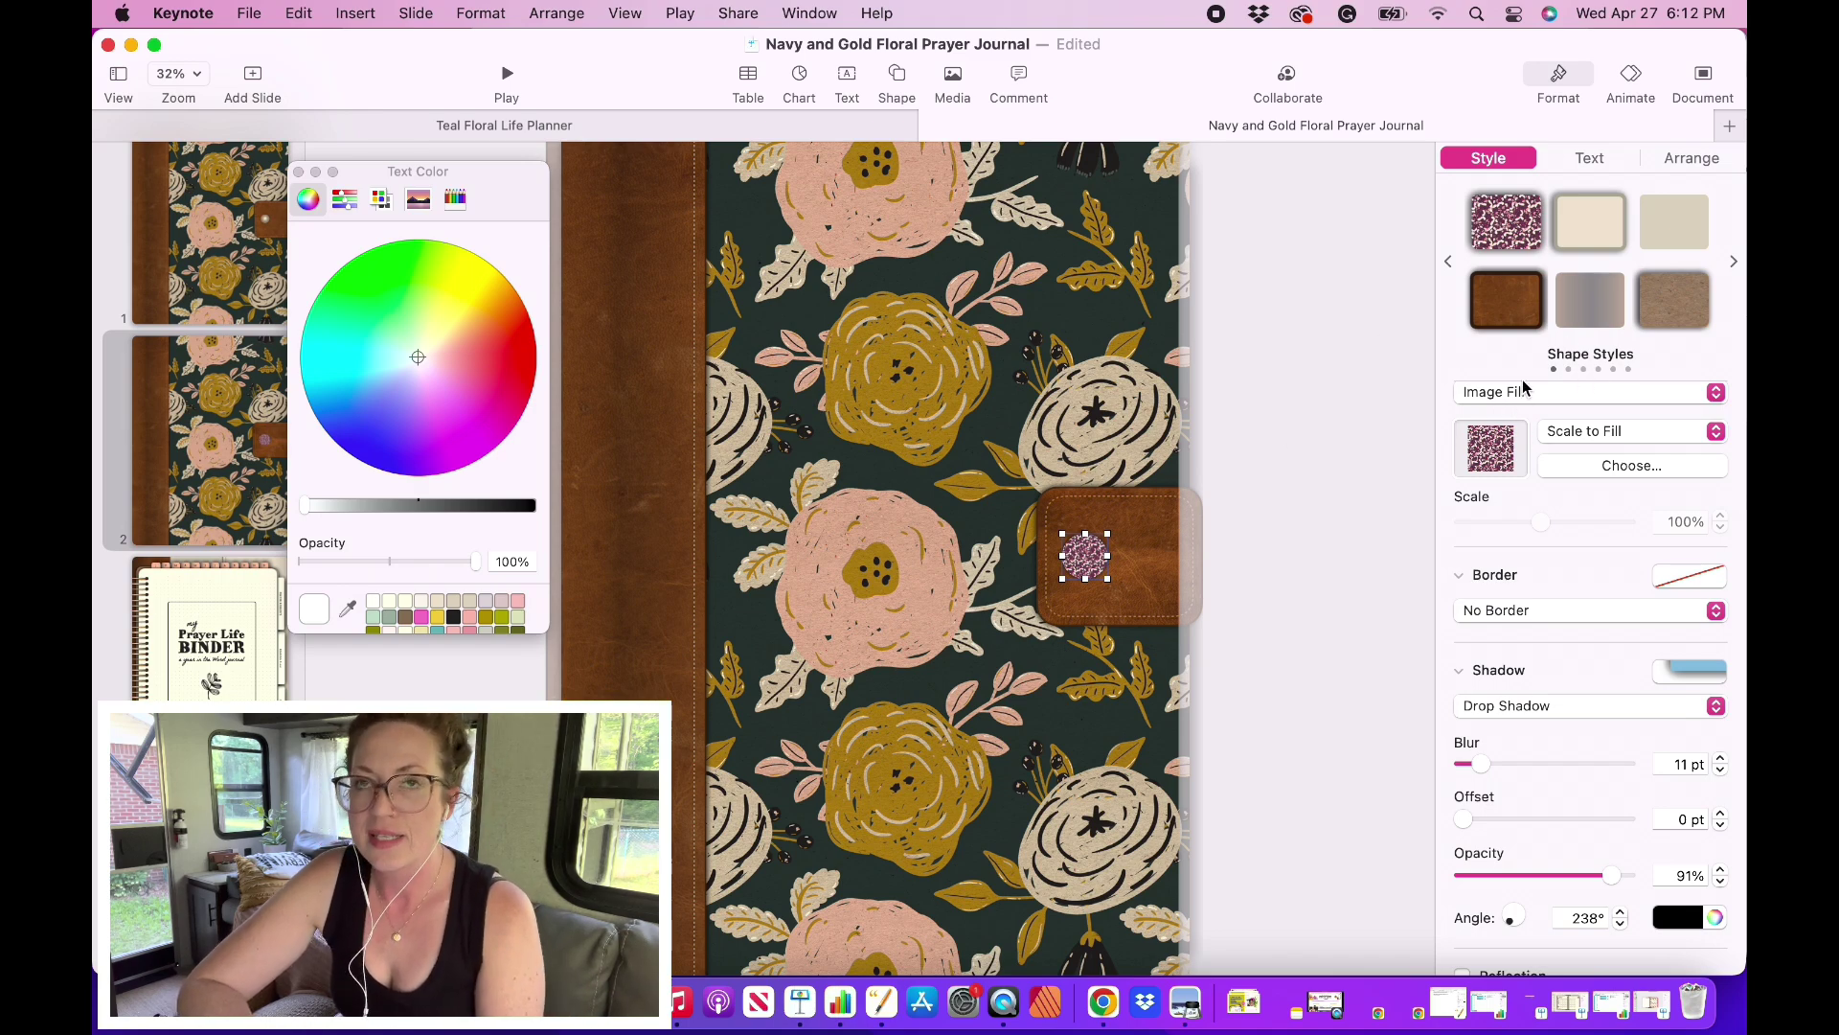
Step: Give the circle an advanced gradient fill running from white to black
click(1717, 394)
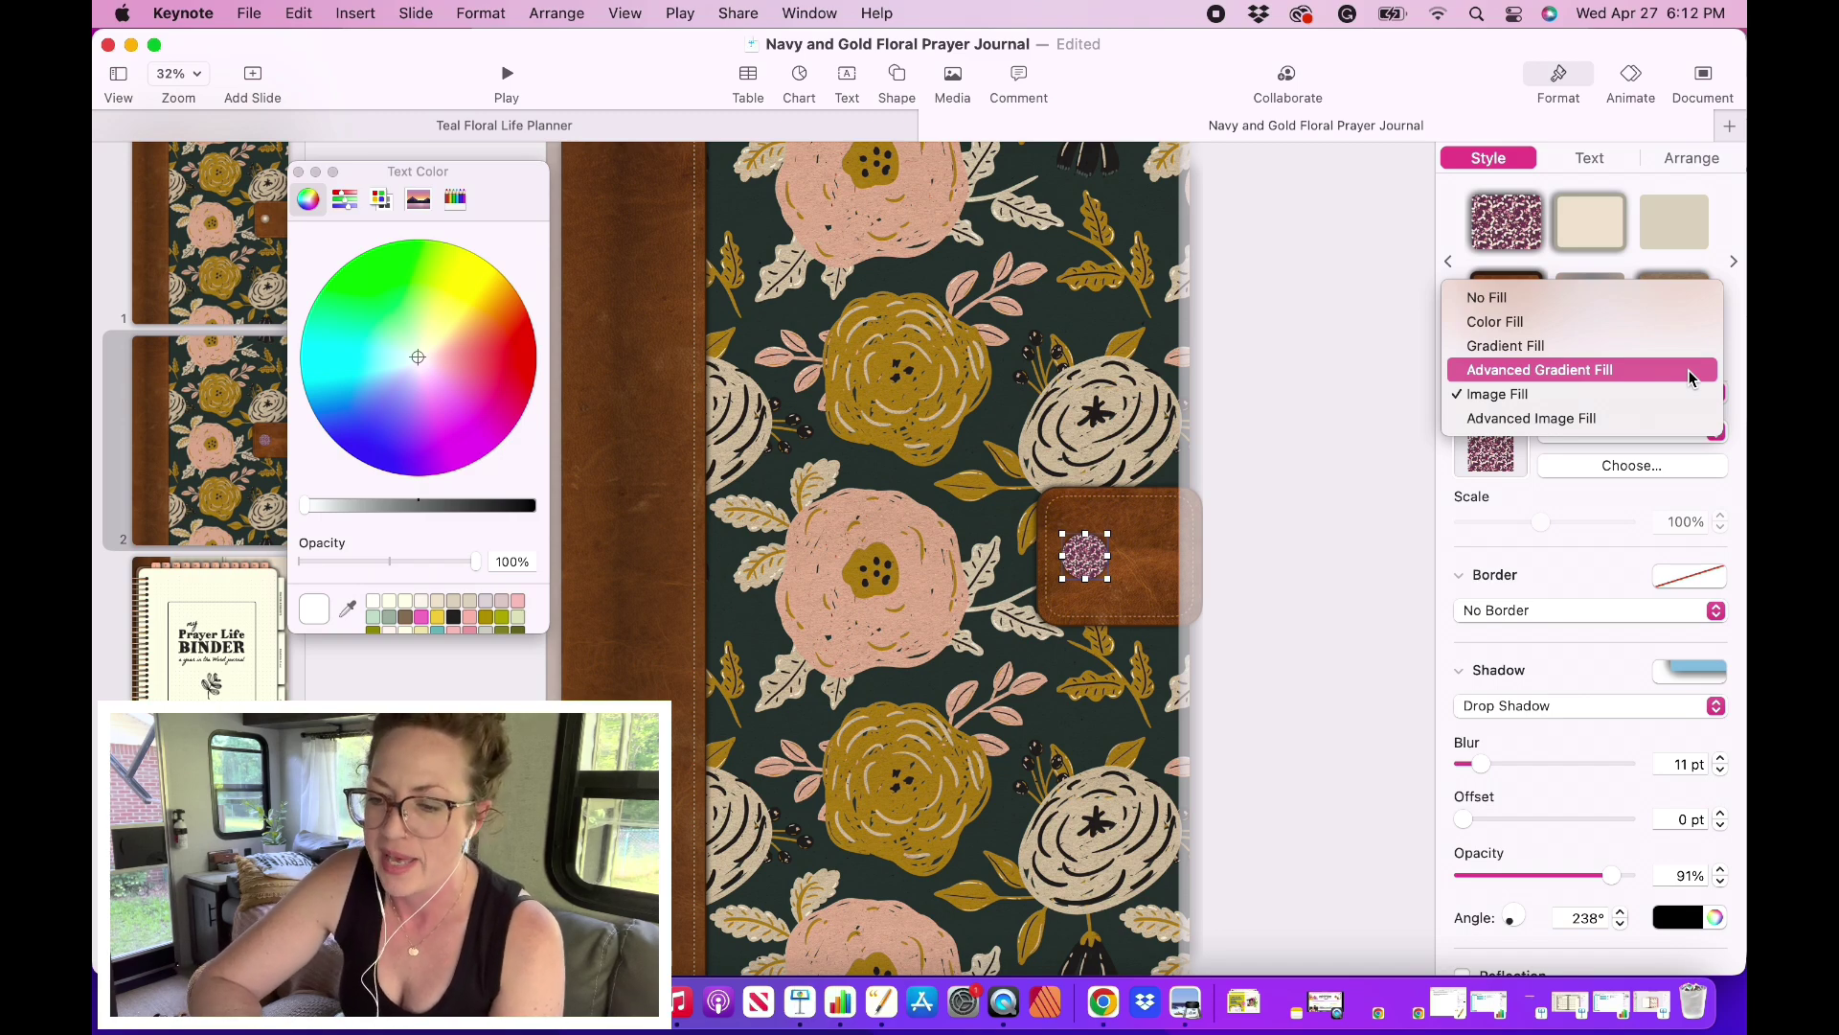
click(1691, 379)
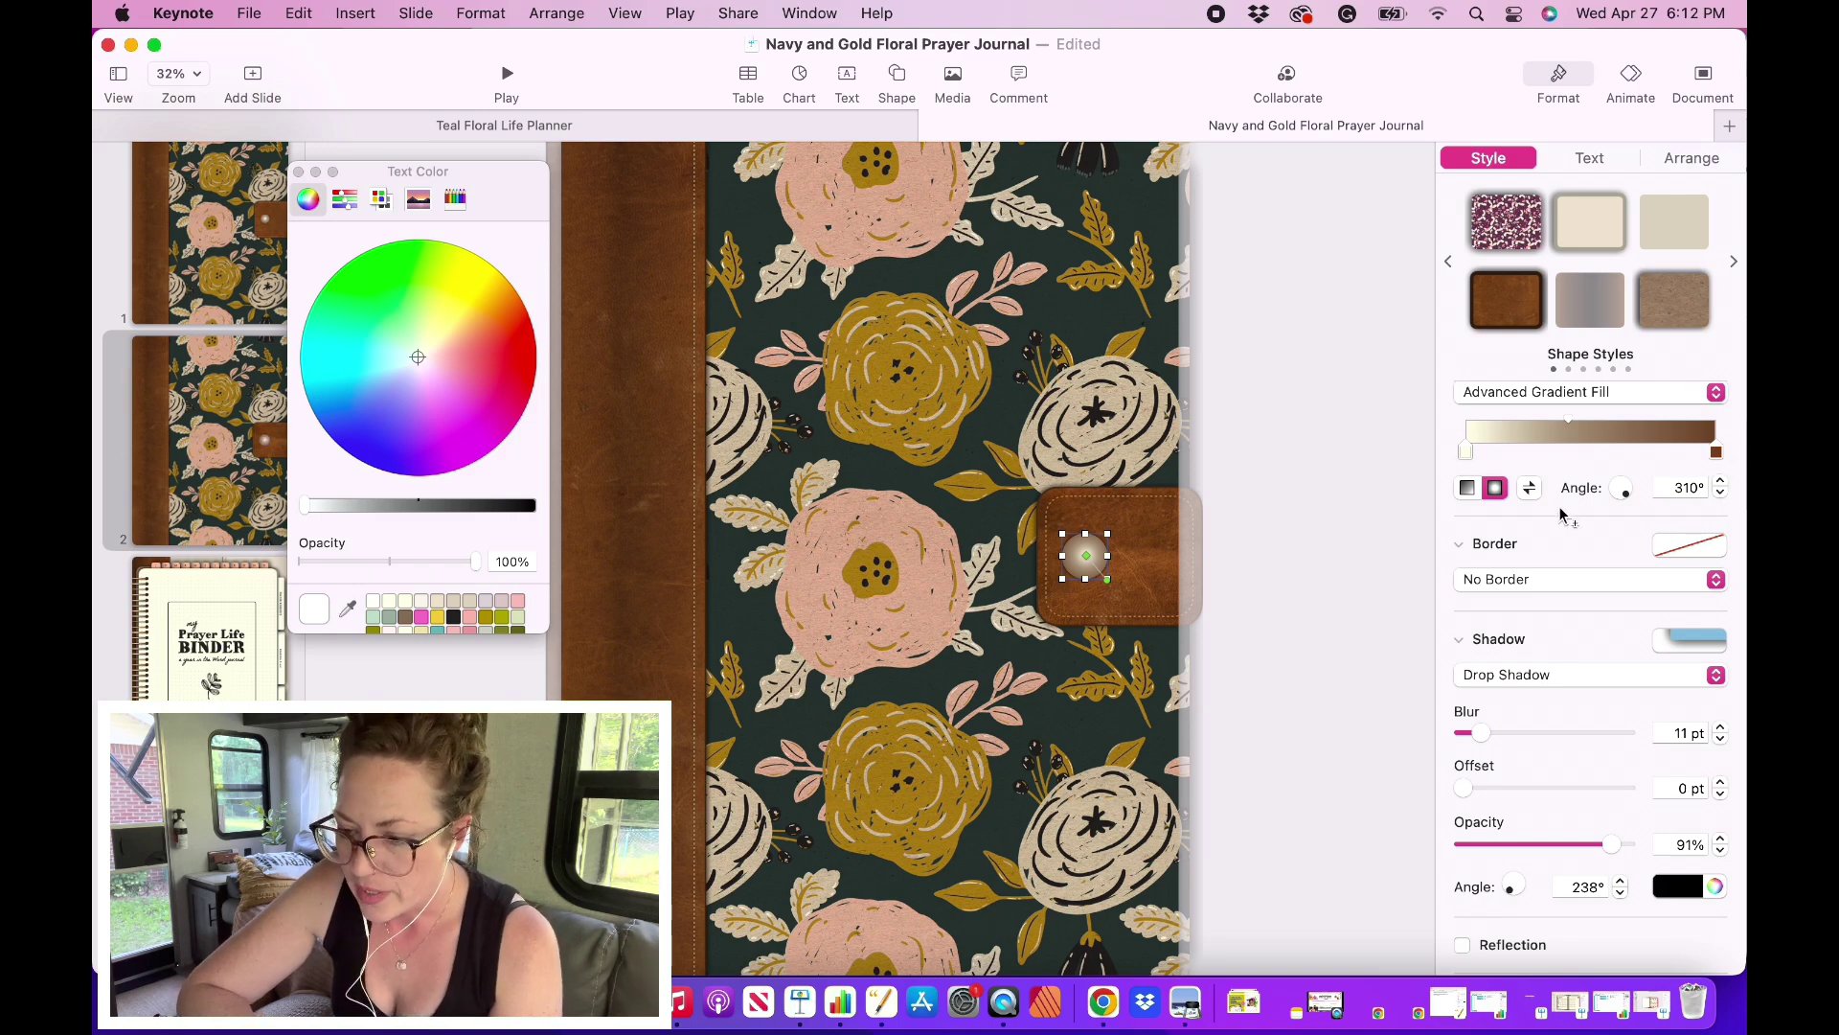
click(1717, 452)
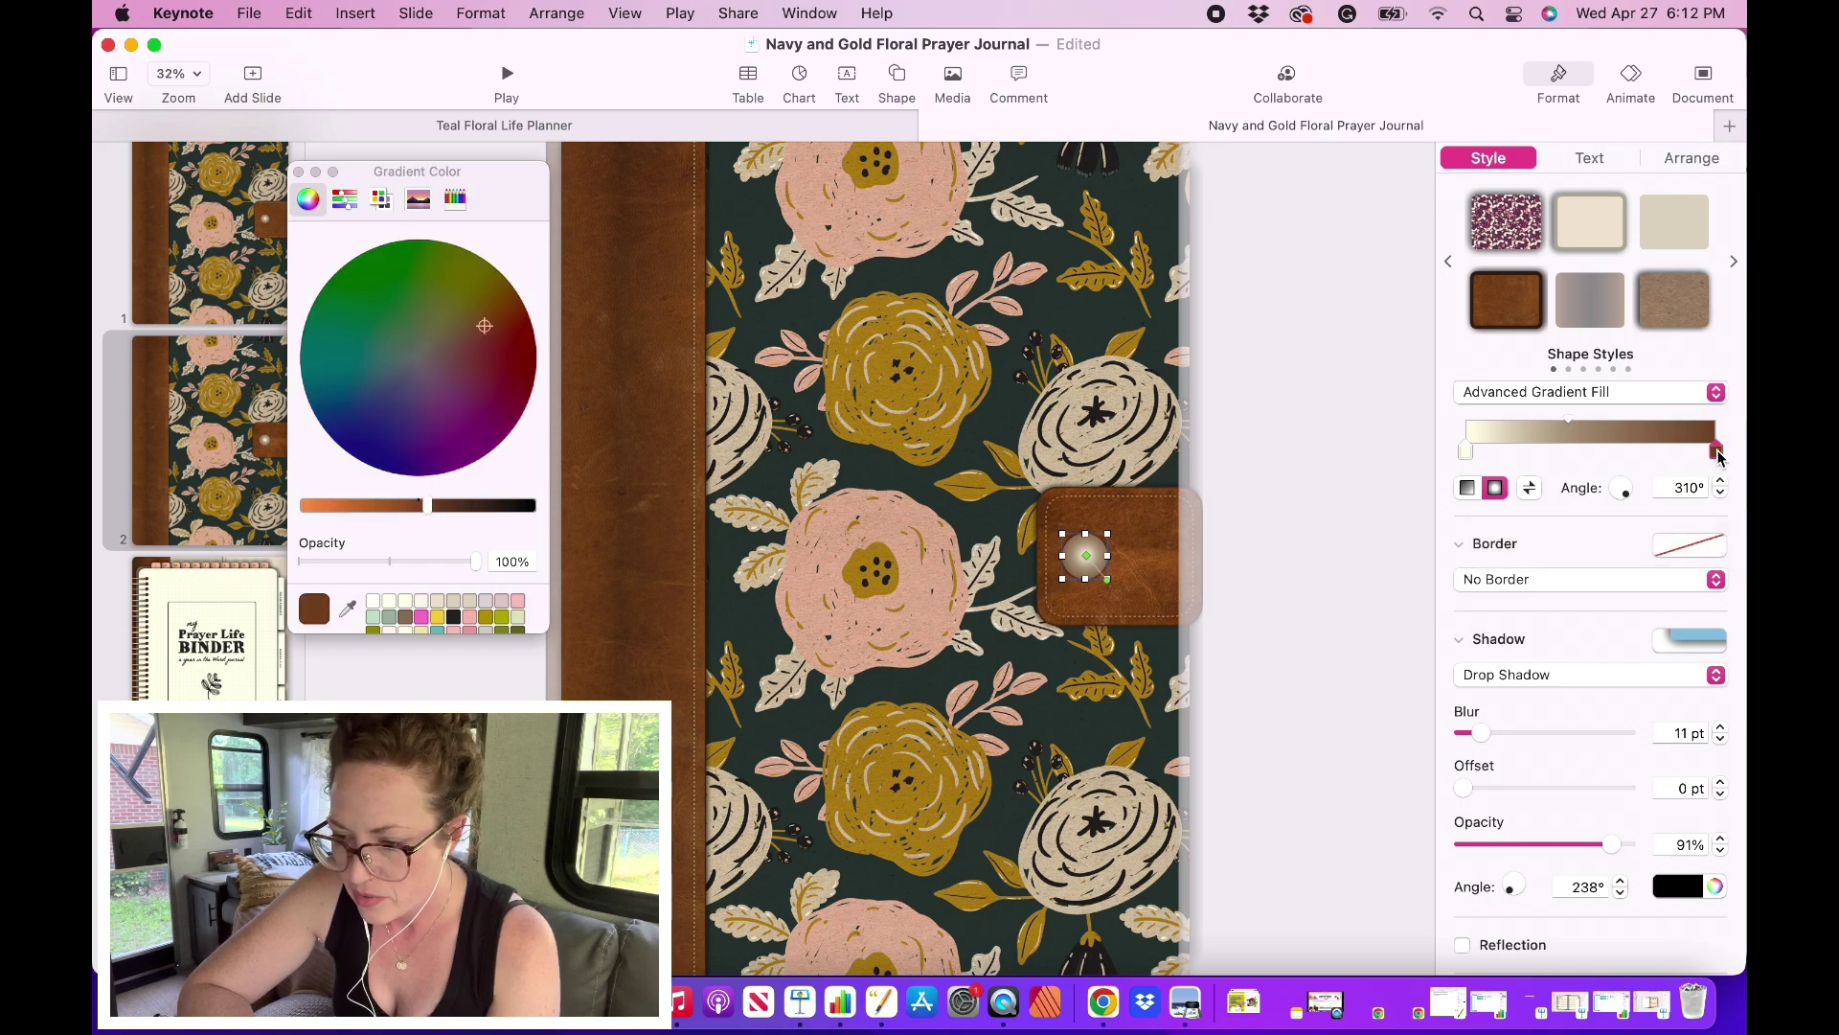
click(454, 618)
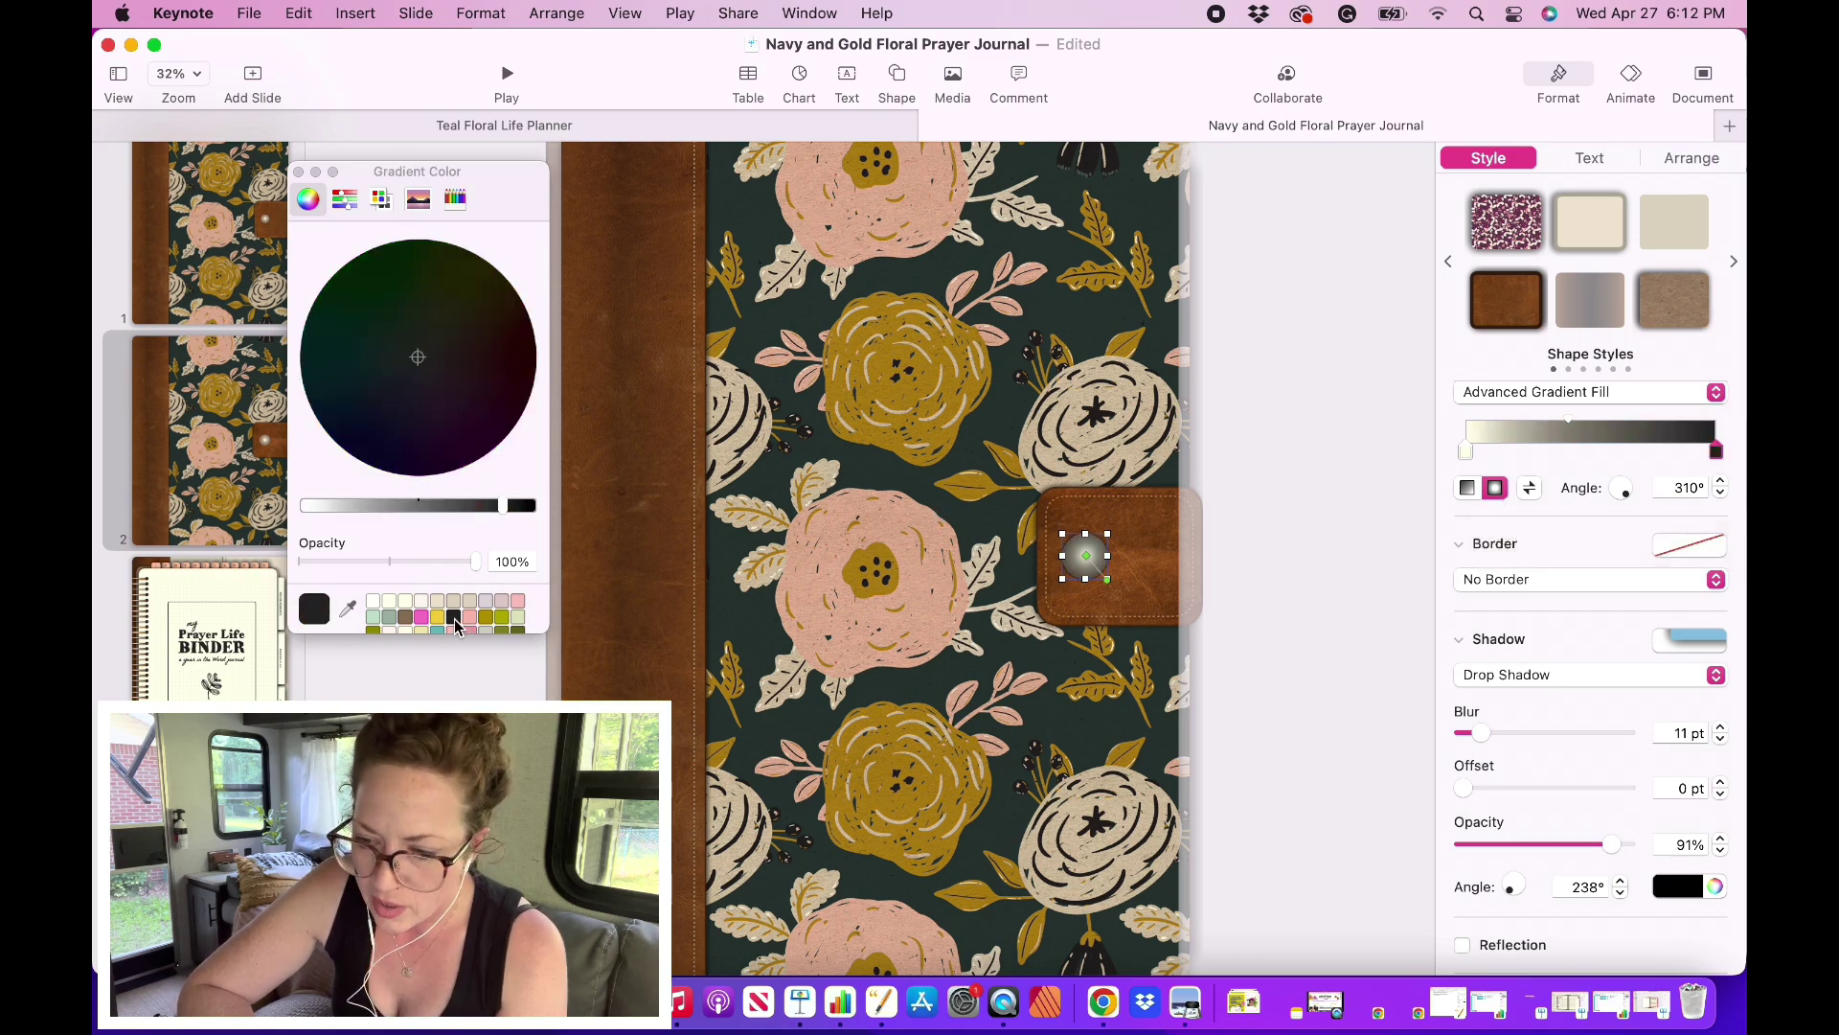
click(1467, 453)
click(373, 602)
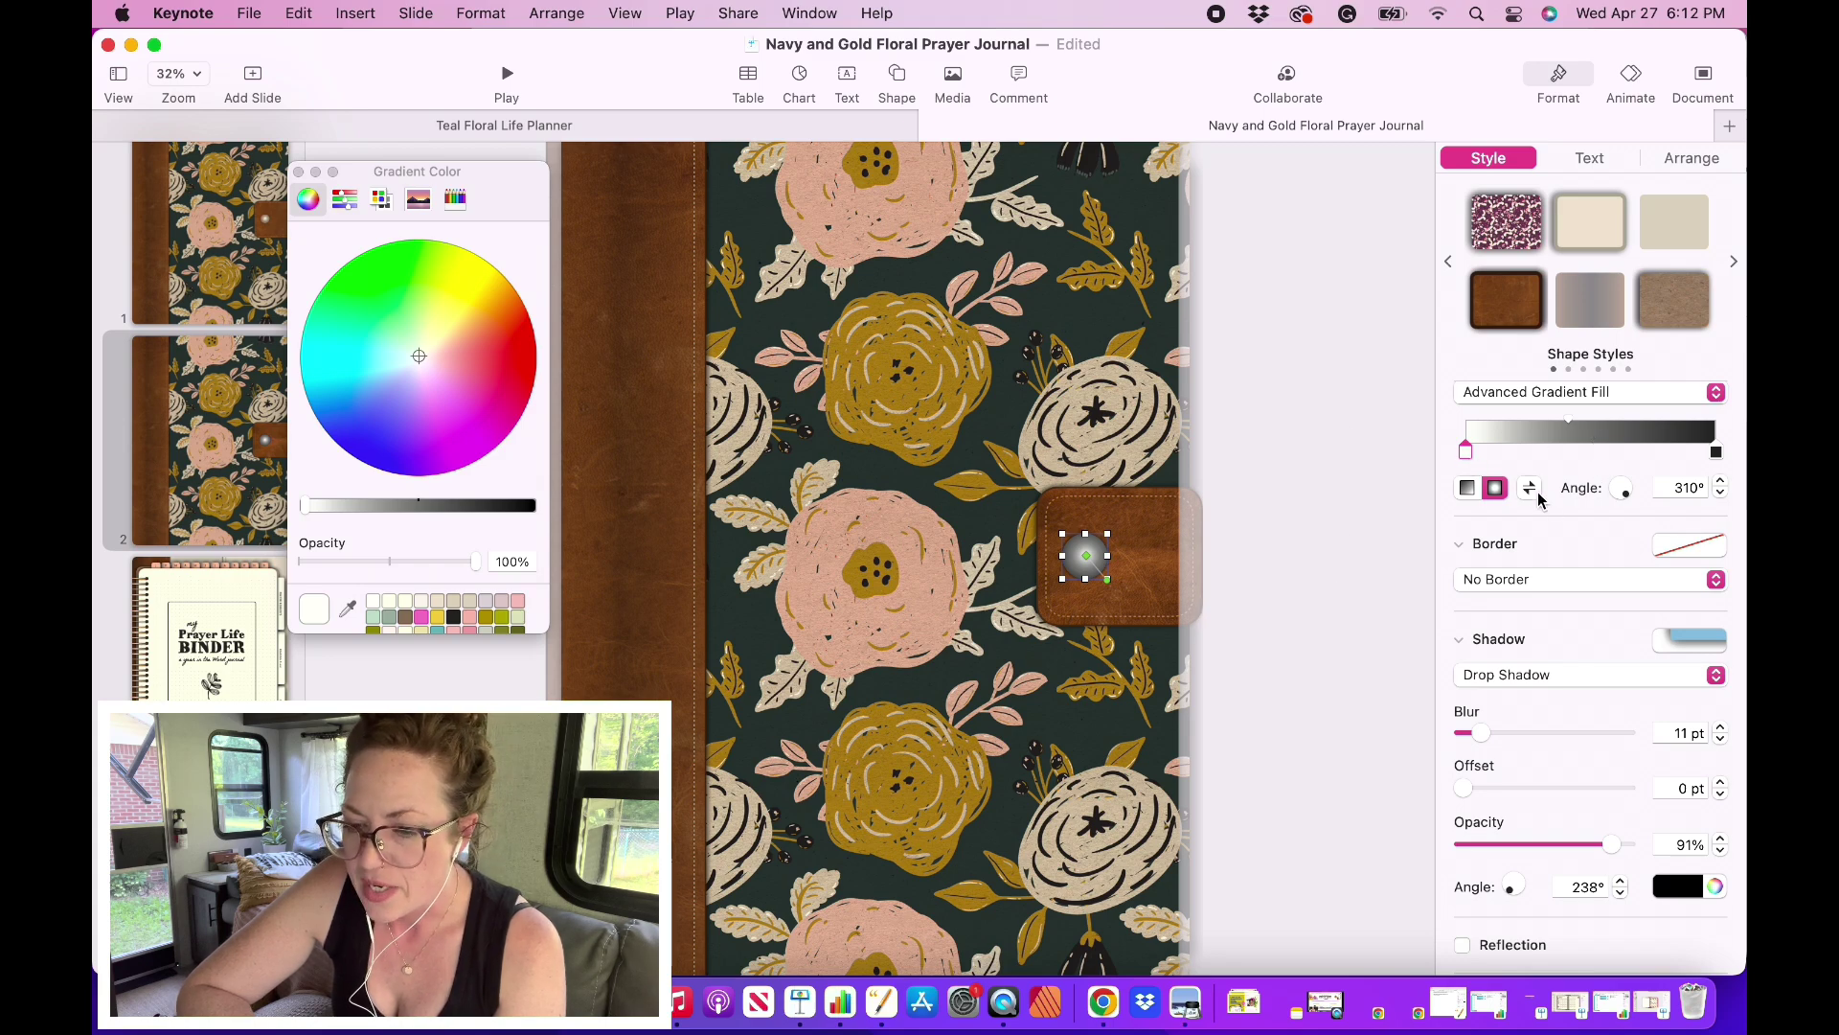
Step: Make the button's gradient radial and set its angle to about 315°
click(1468, 491)
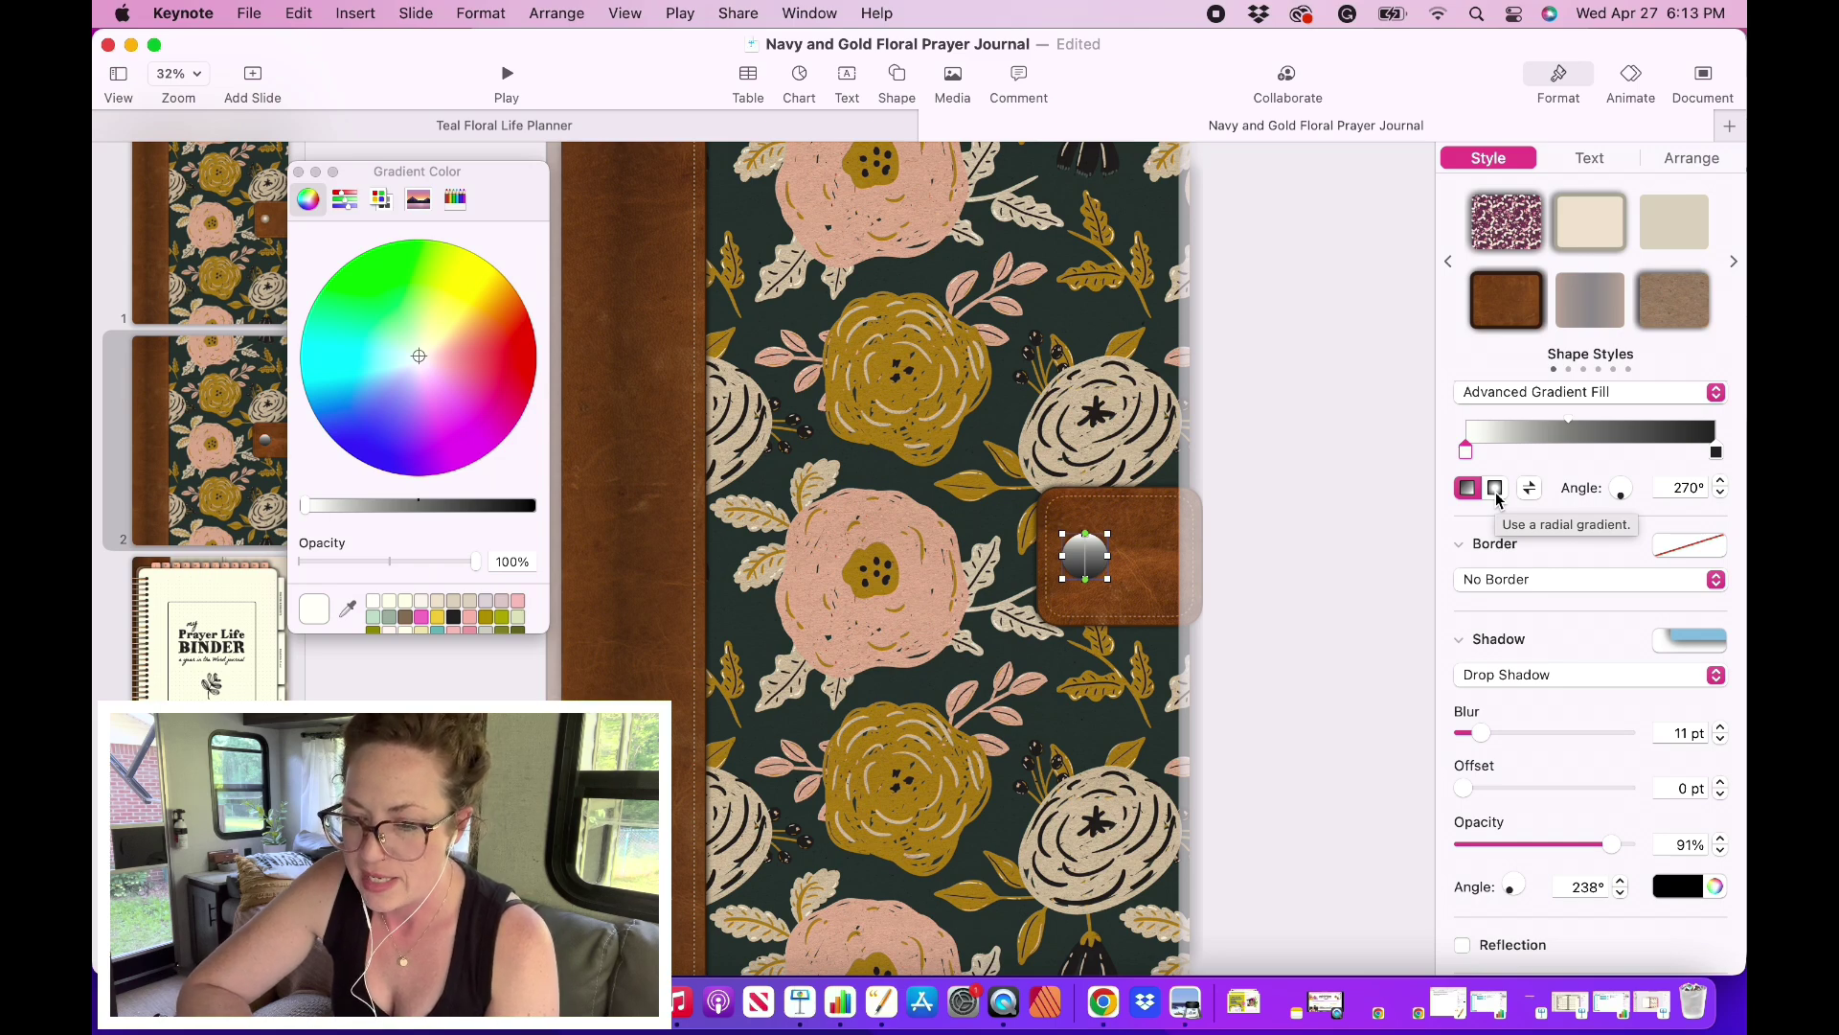
click(1496, 493)
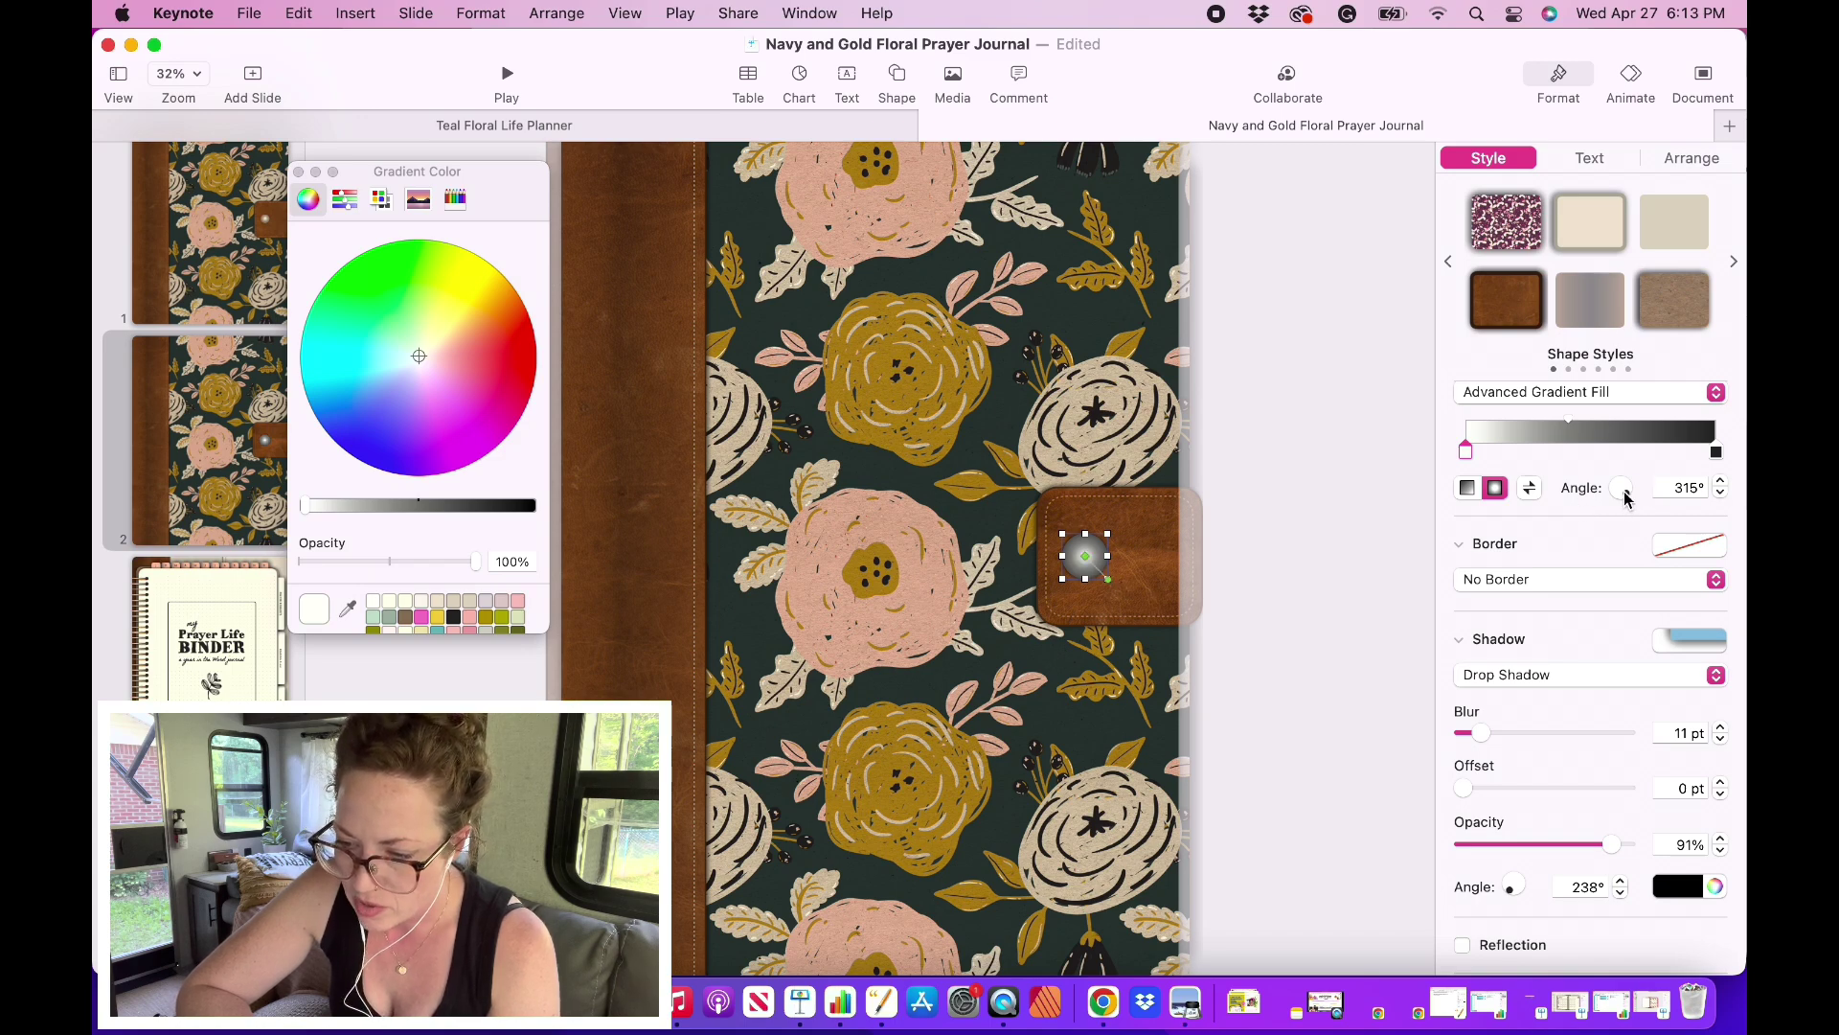
mouse_move(1625, 497)
mouse_down()
mouse_move(1587, 481)
mouse_move(1602, 515)
mouse_up()
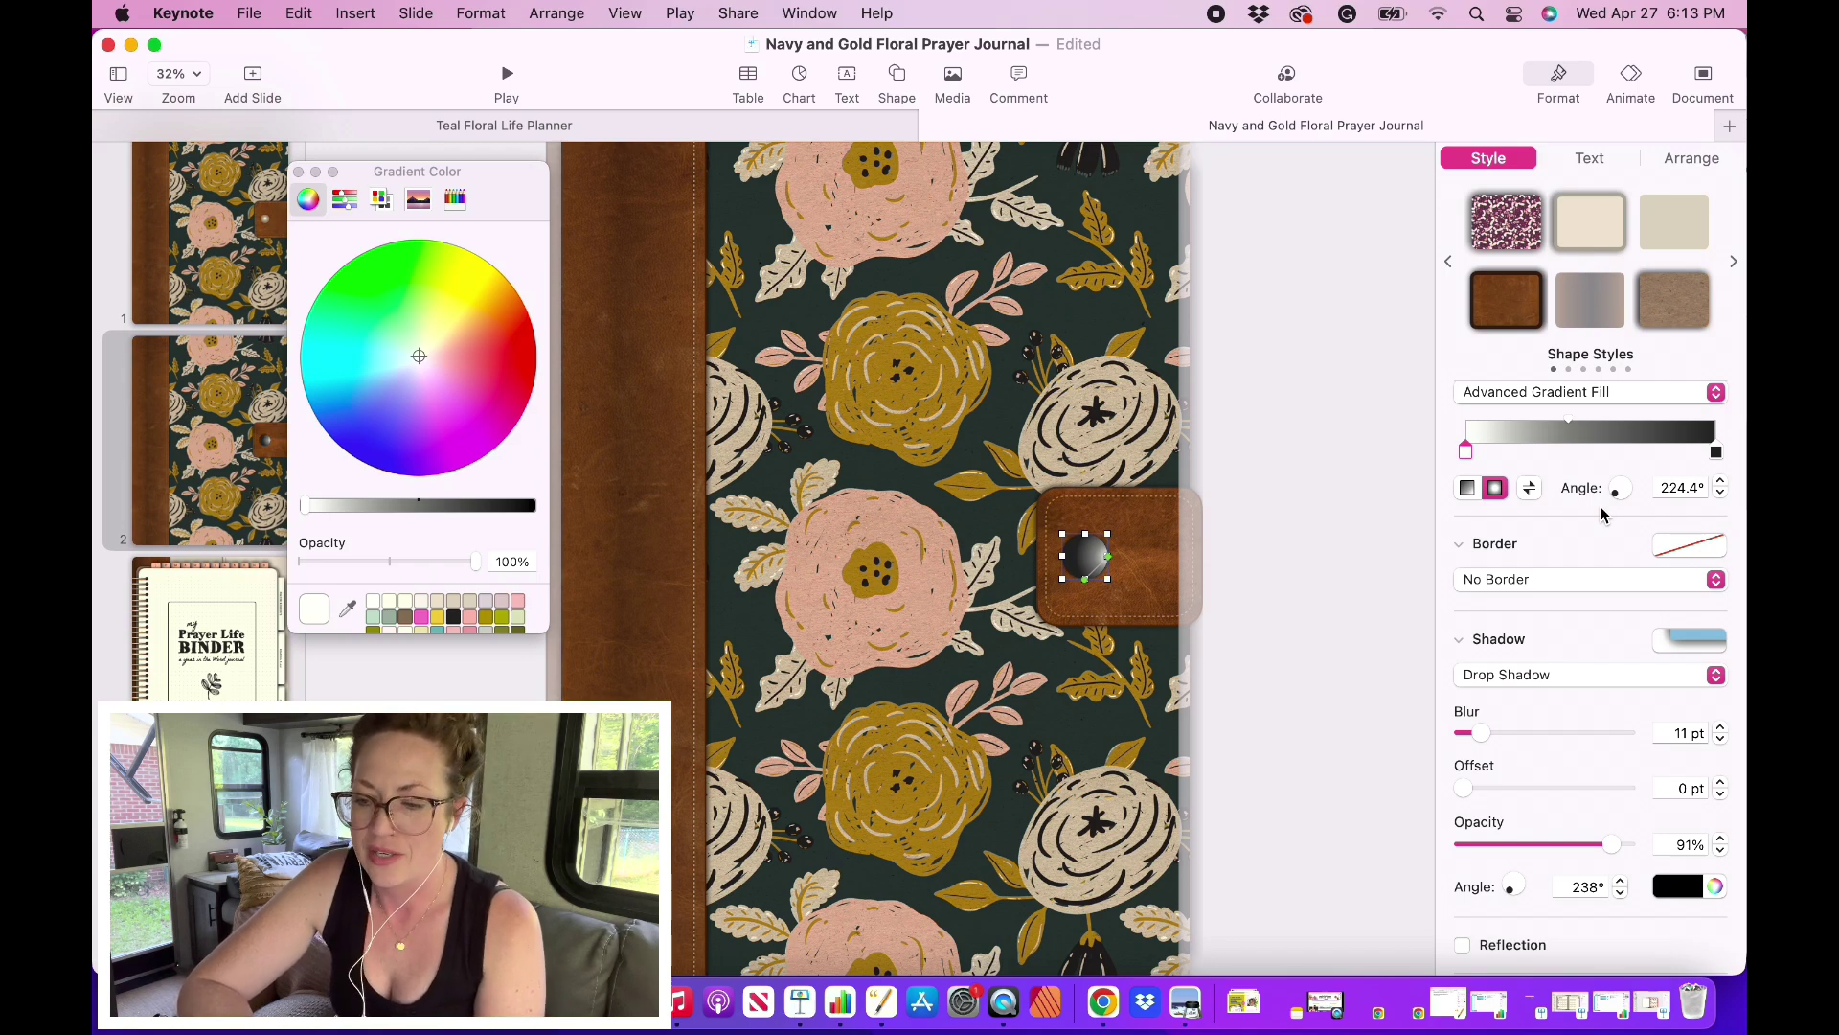
drag(1618, 501, 1629, 500)
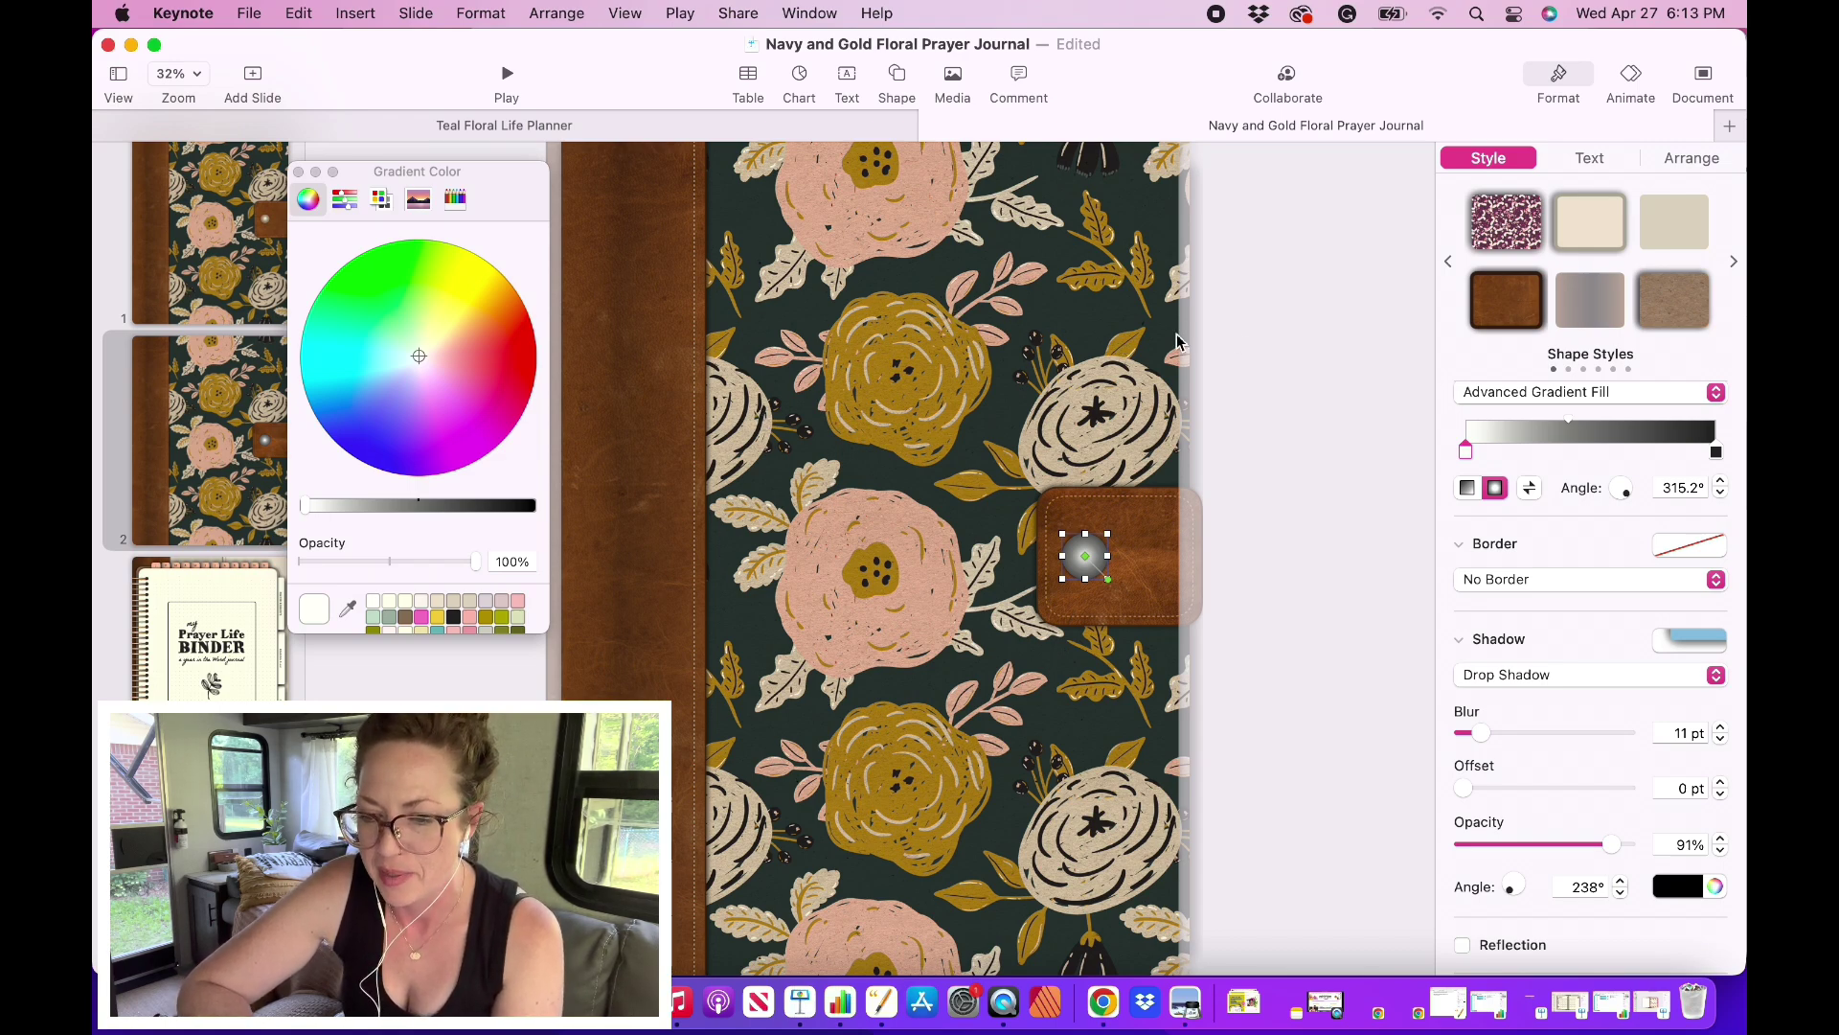
Step: Recolour the gradient's dark end to a deep, darkened brown
click(1717, 453)
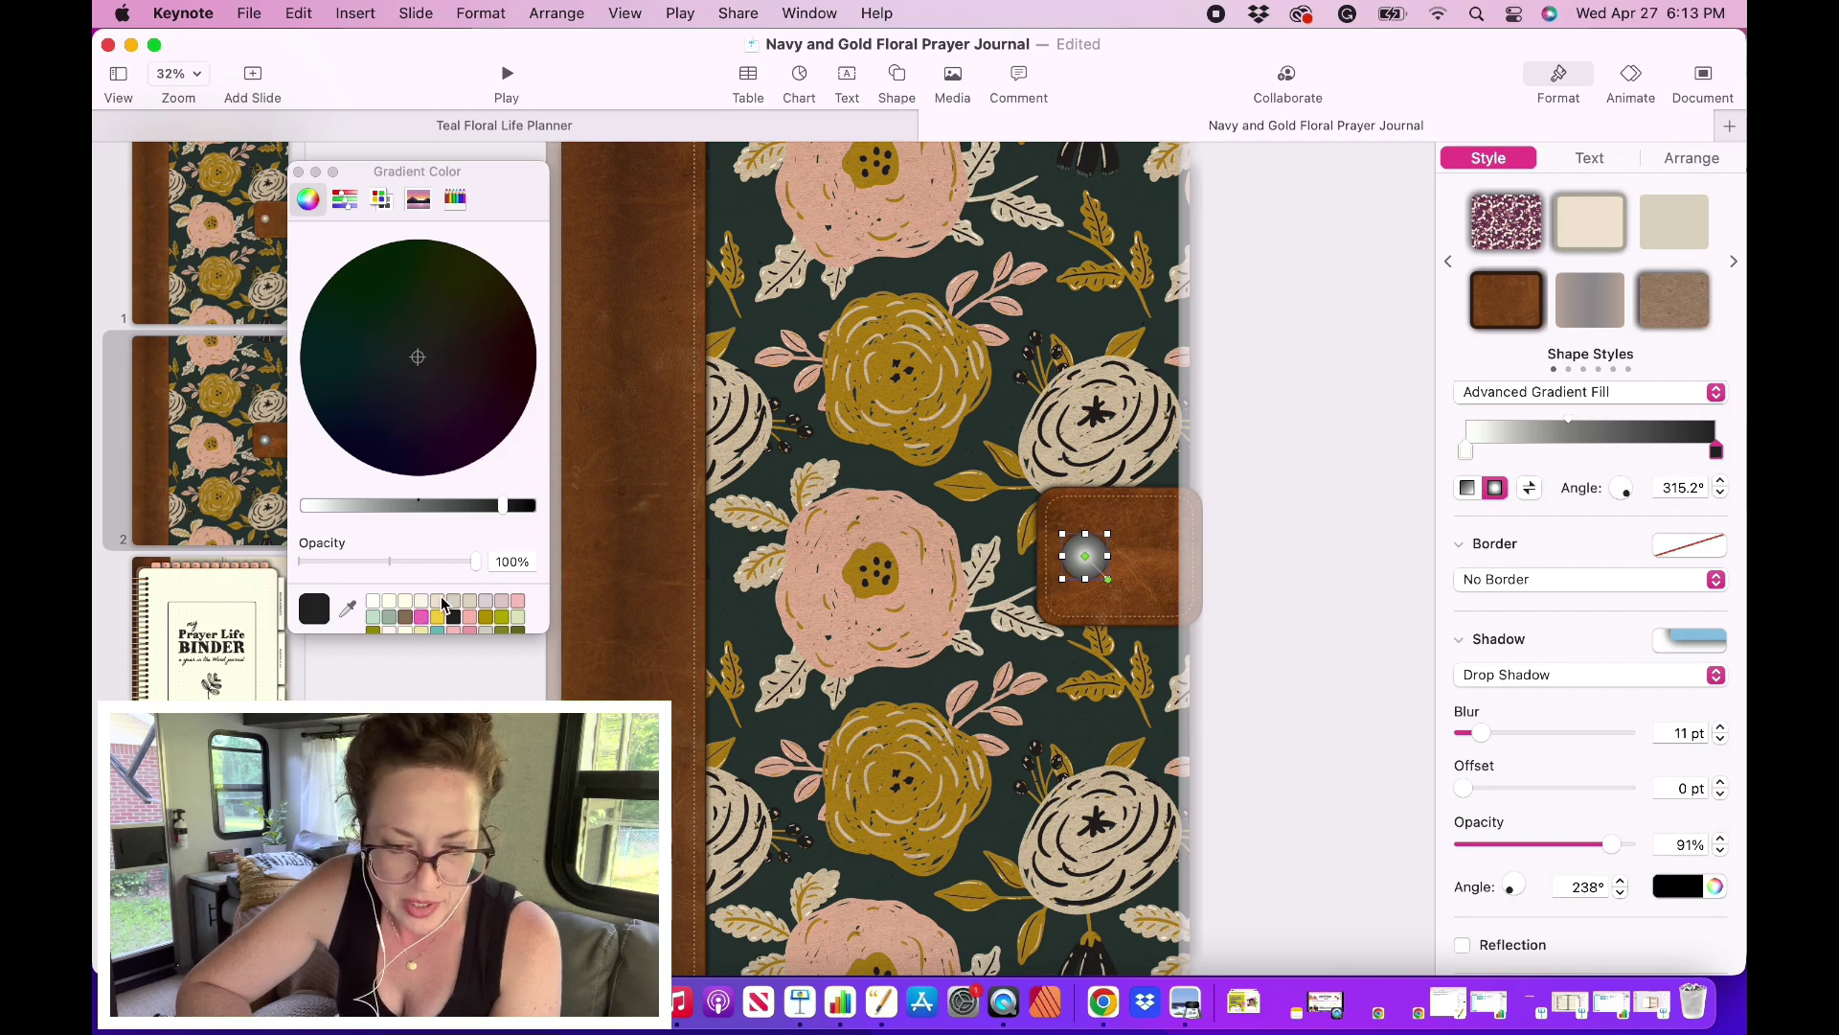
scroll(444, 602, down, 4)
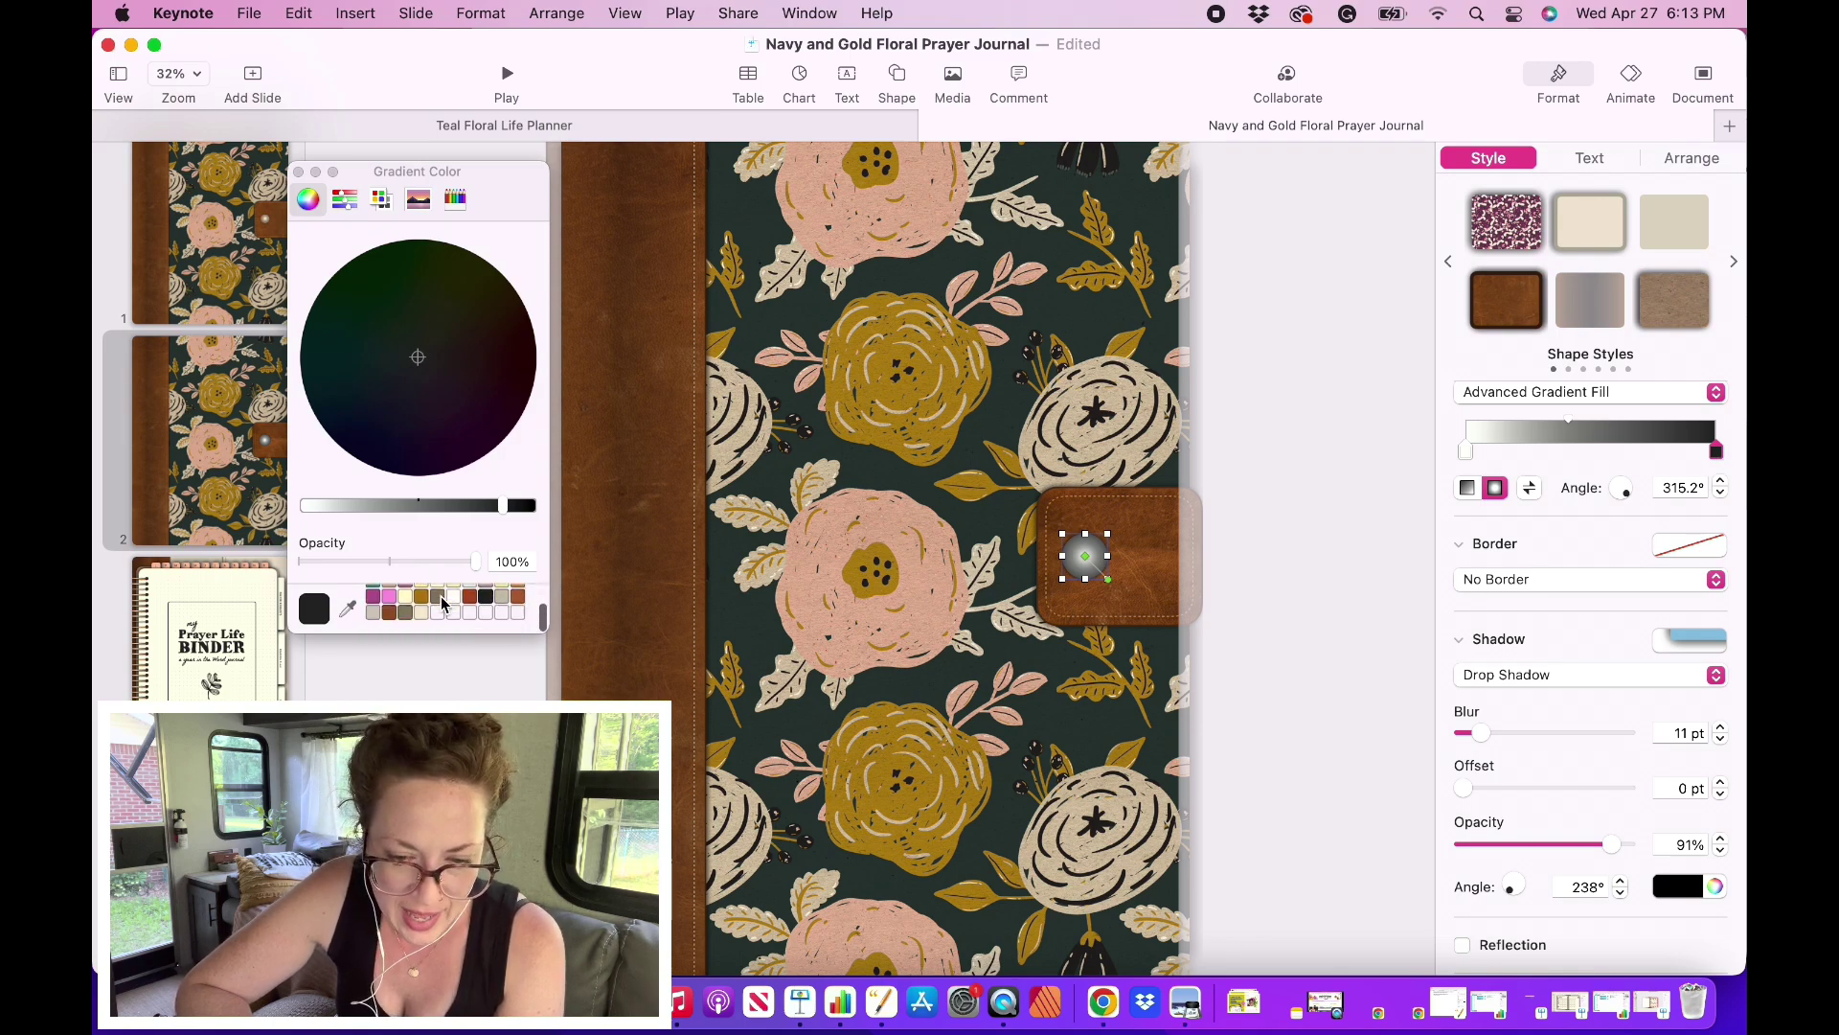
scroll(443, 603, up, 3)
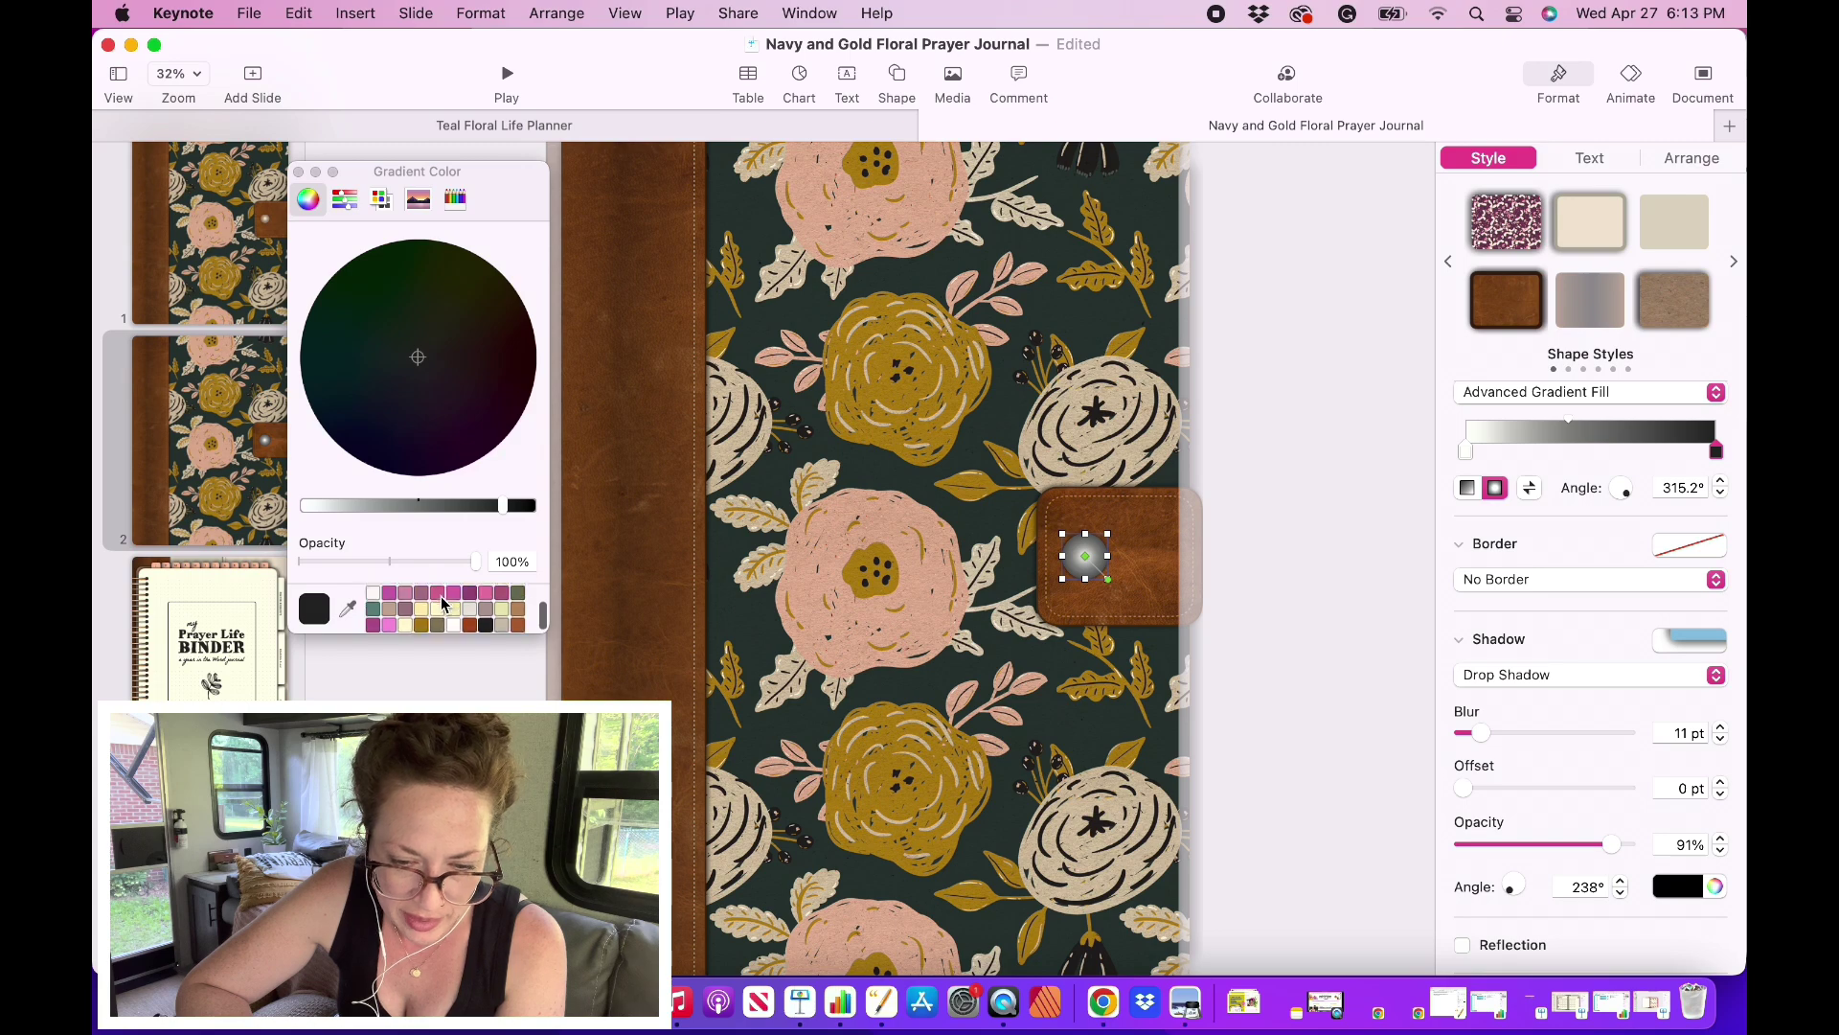
scroll(443, 603, up, 5)
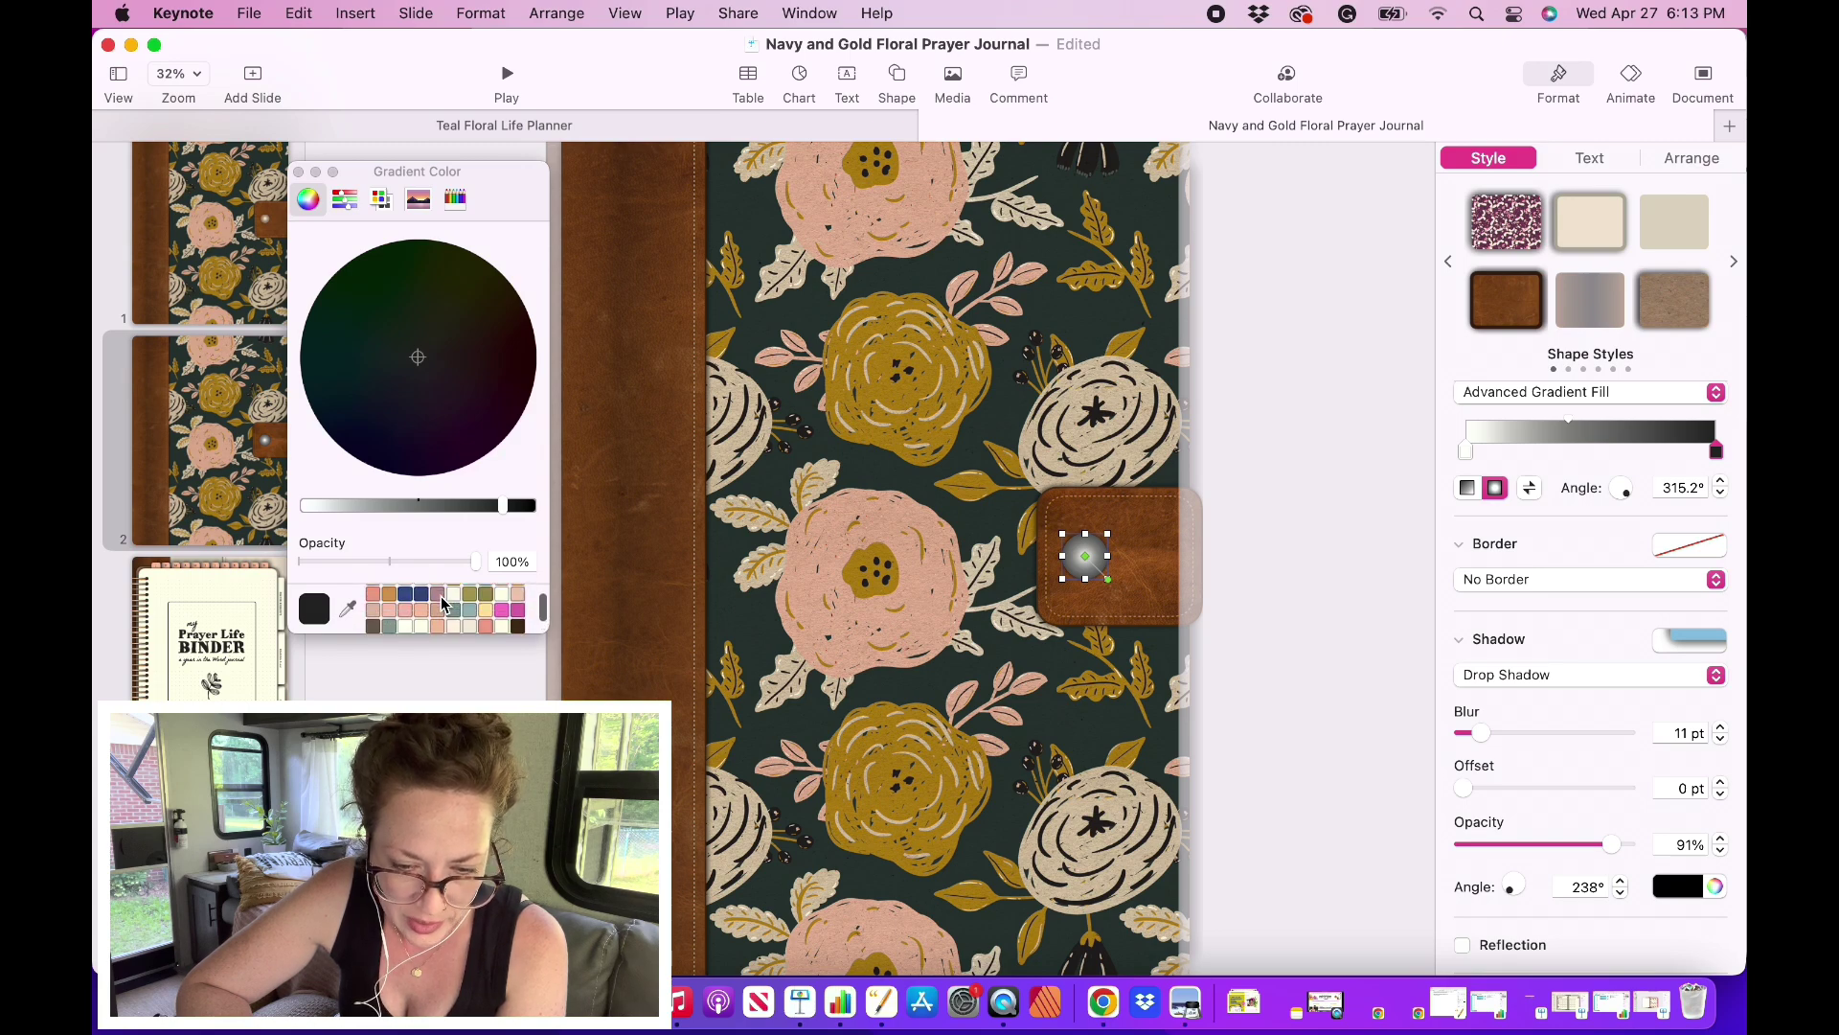
scroll(444, 602, down, 4)
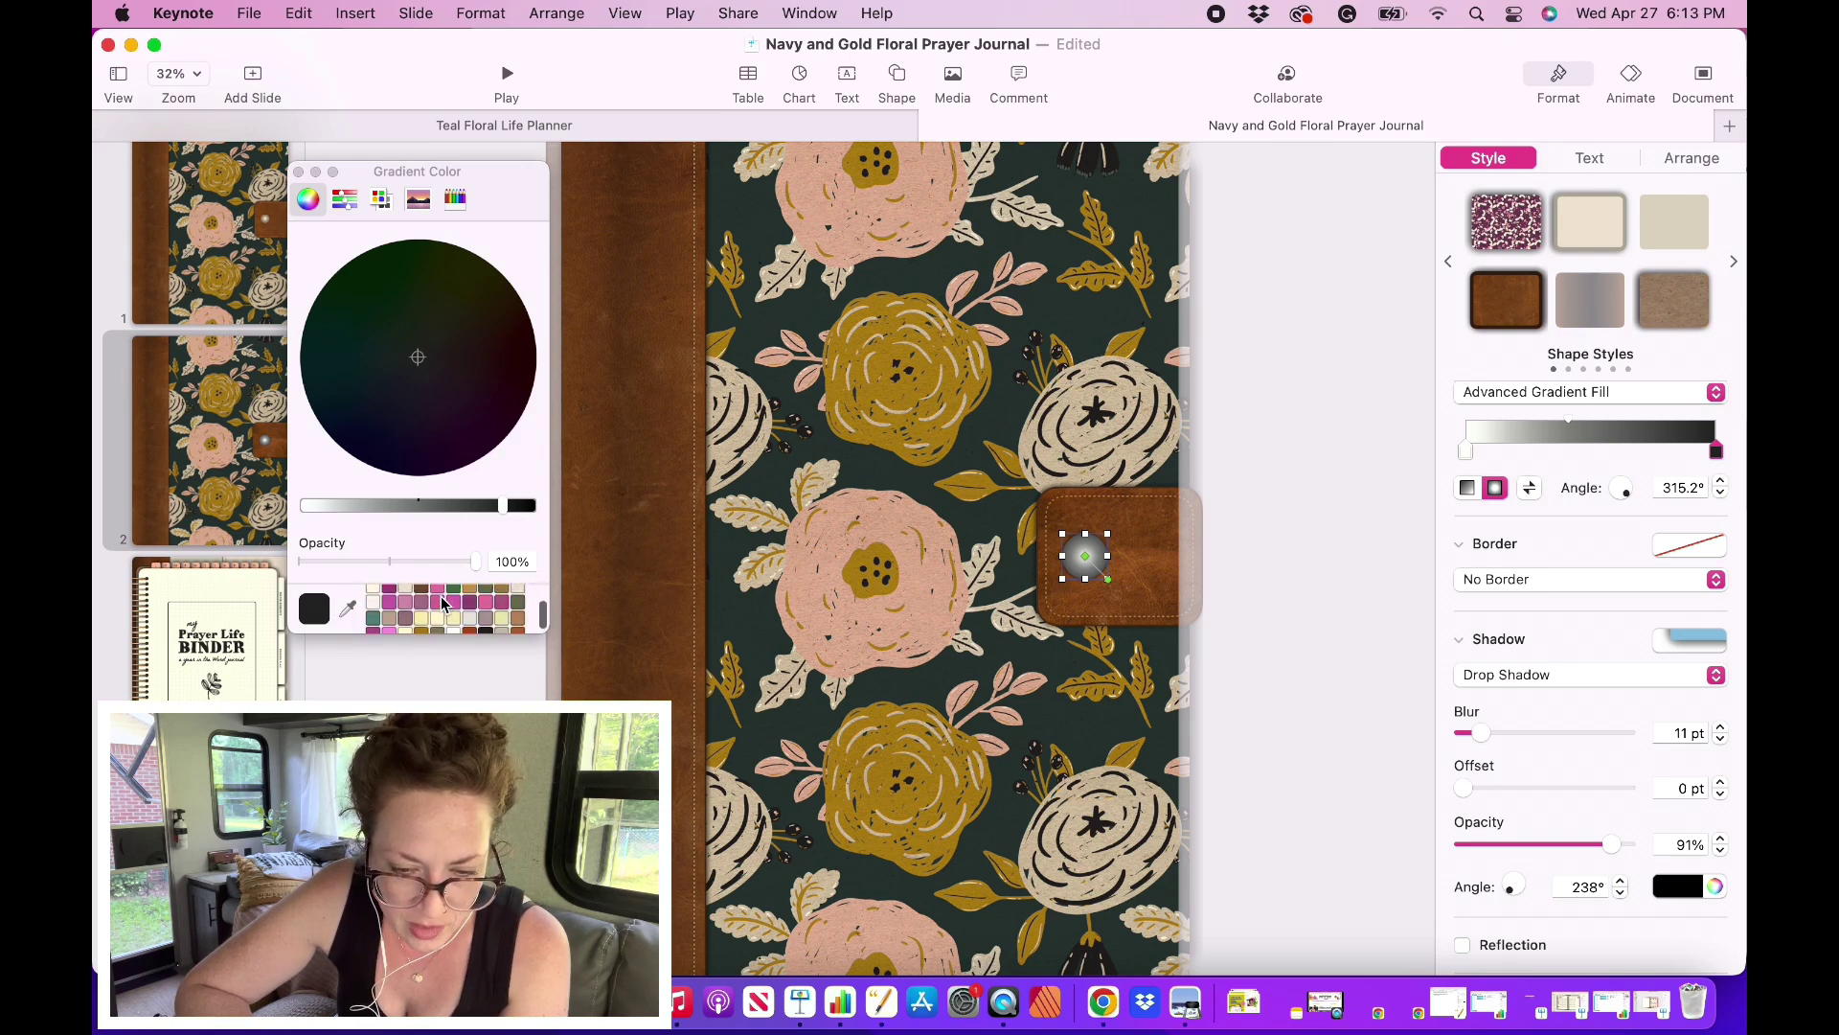
scroll(443, 602, down, 4)
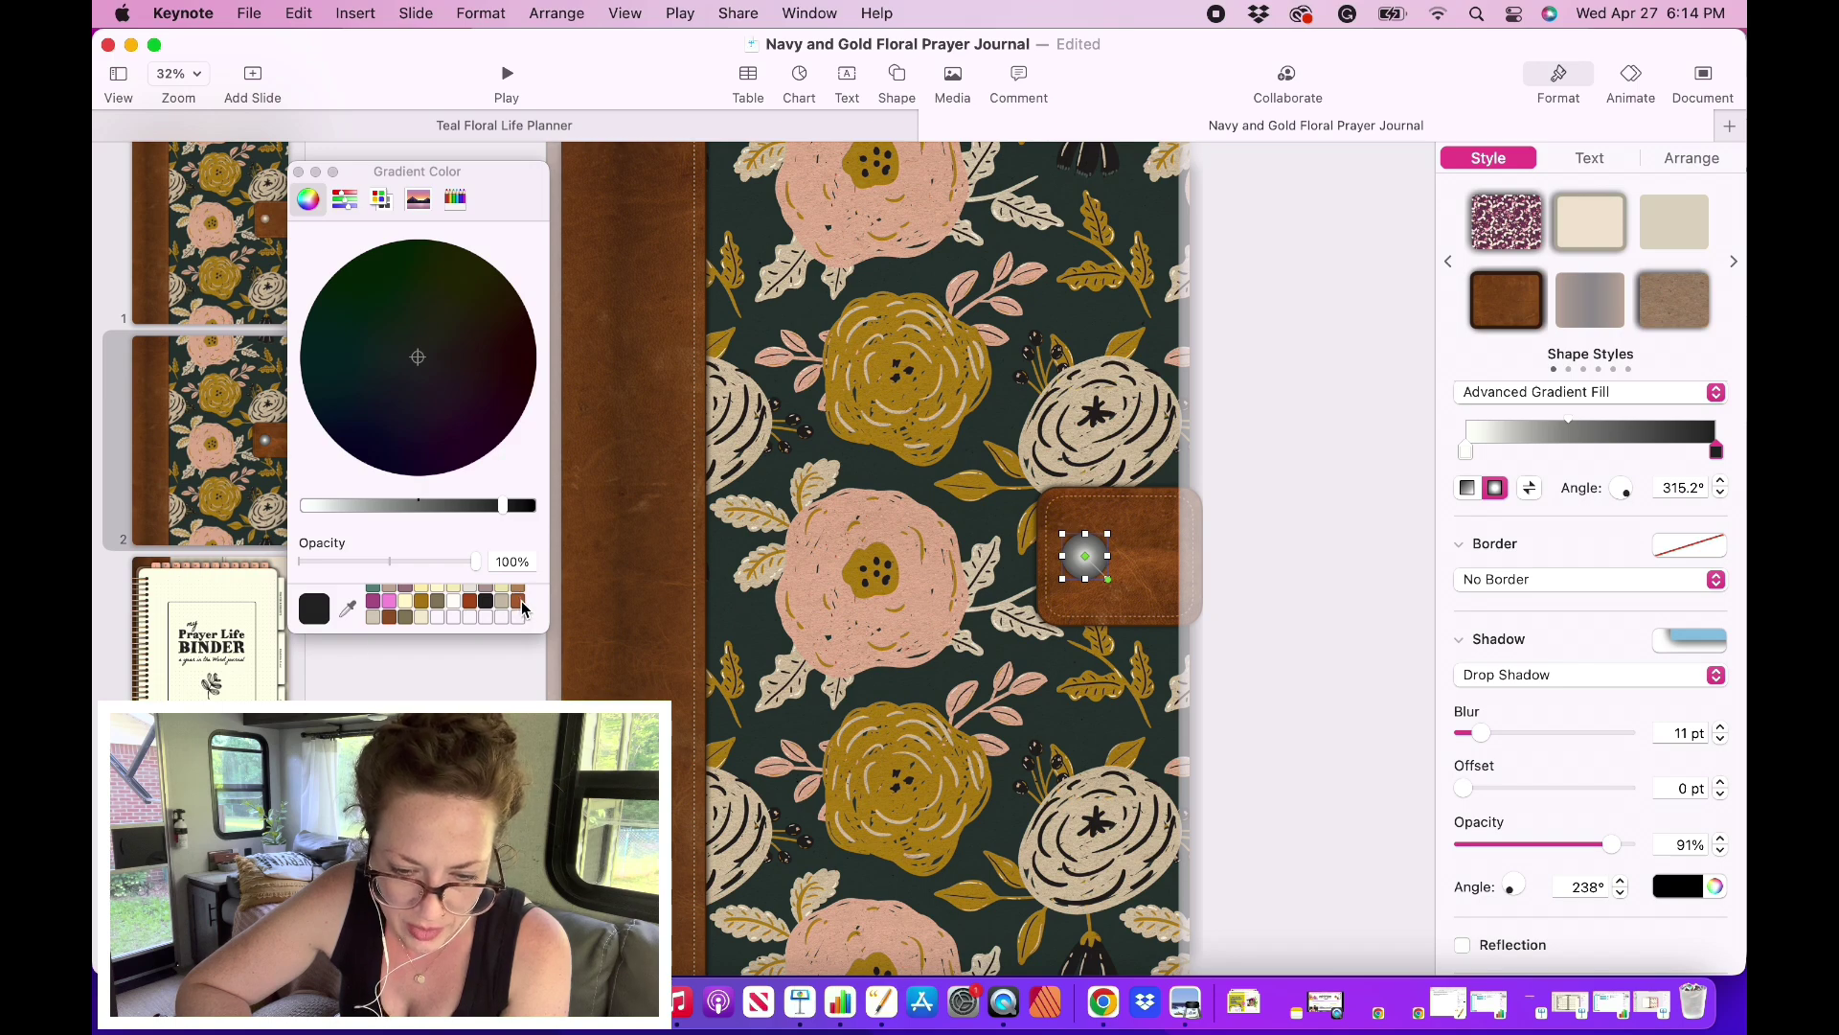
click(519, 602)
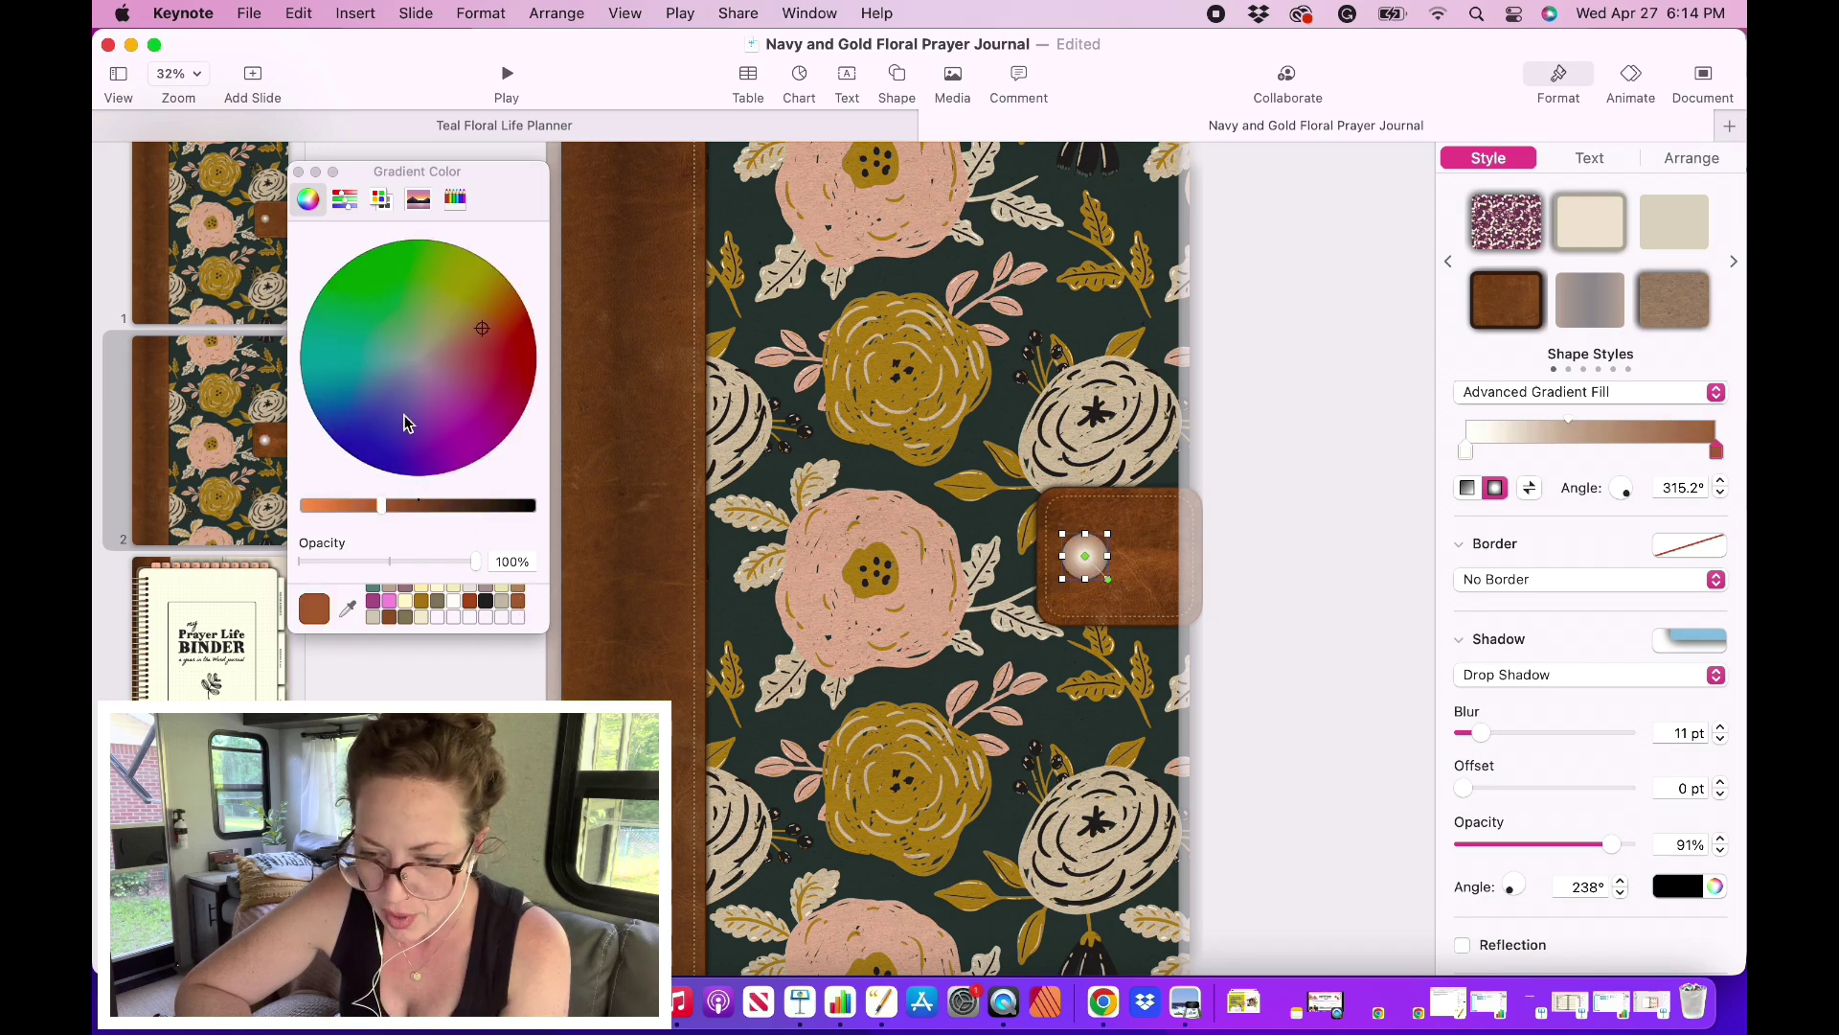
drag(384, 511, 434, 509)
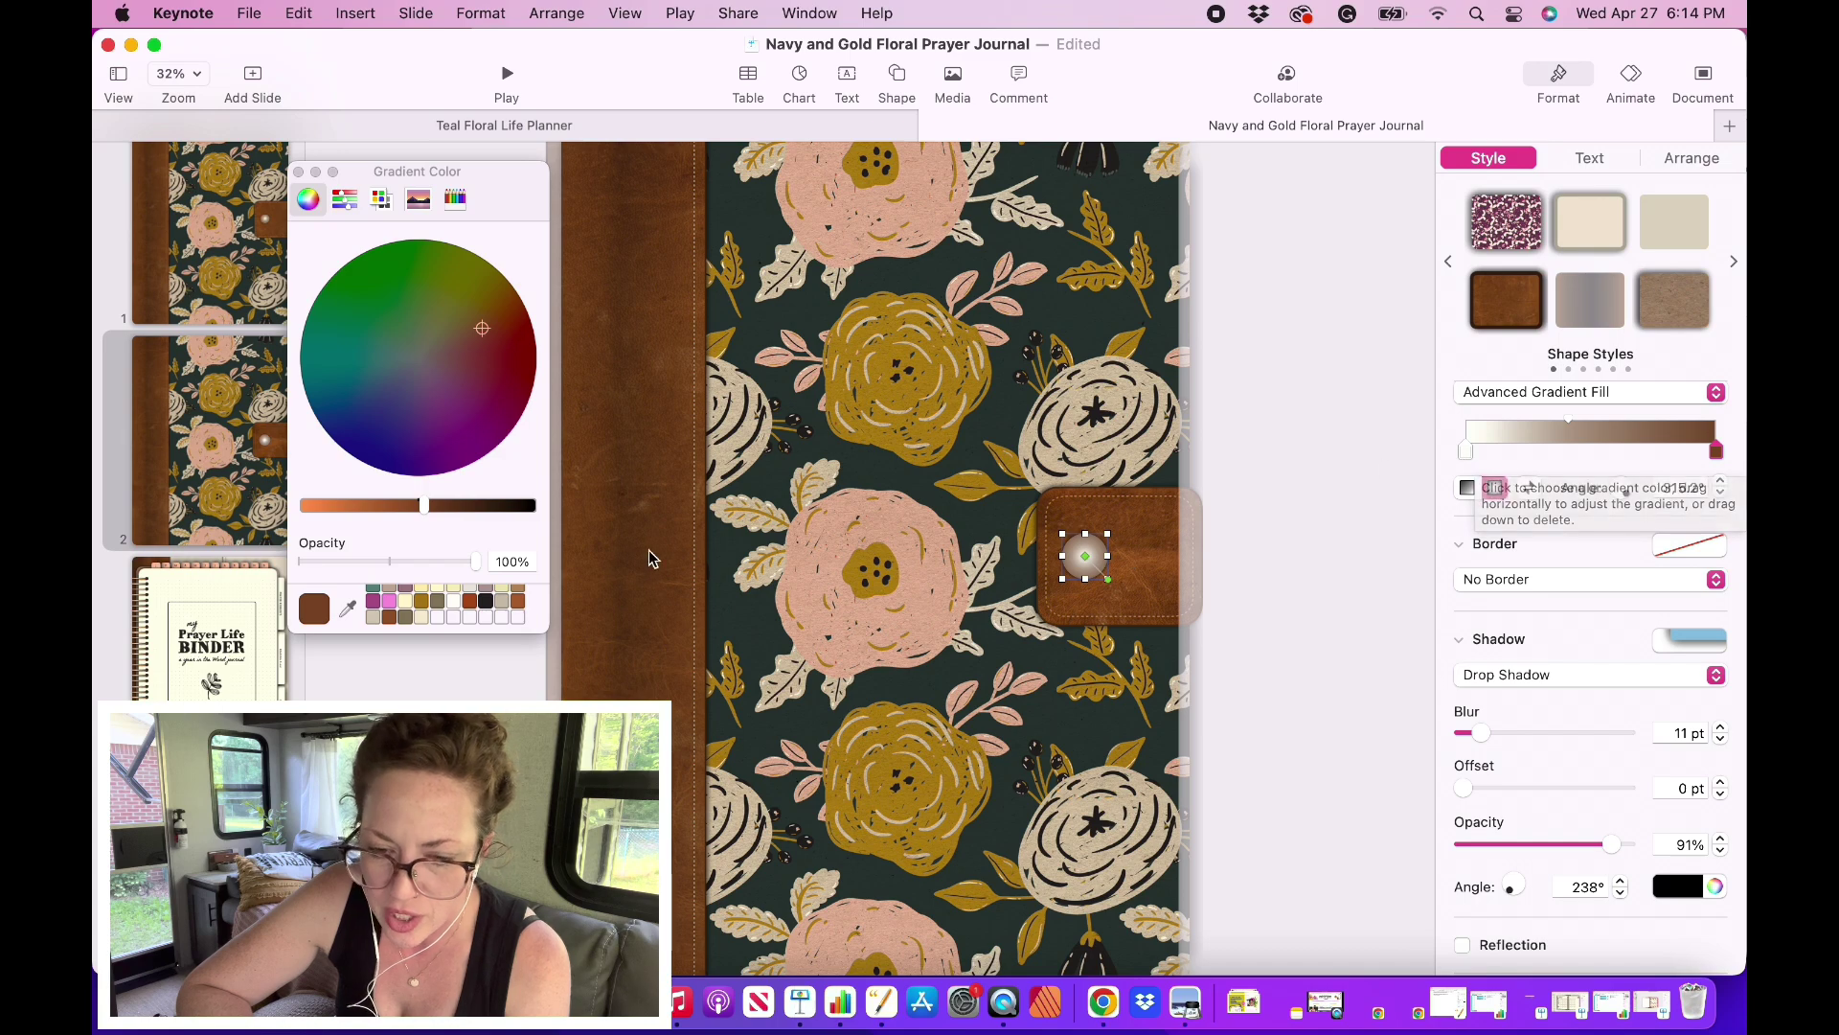
Step: Set the gradient's light end to a pale cream
scroll(401, 609, up, 1)
scroll(401, 610, up, 2)
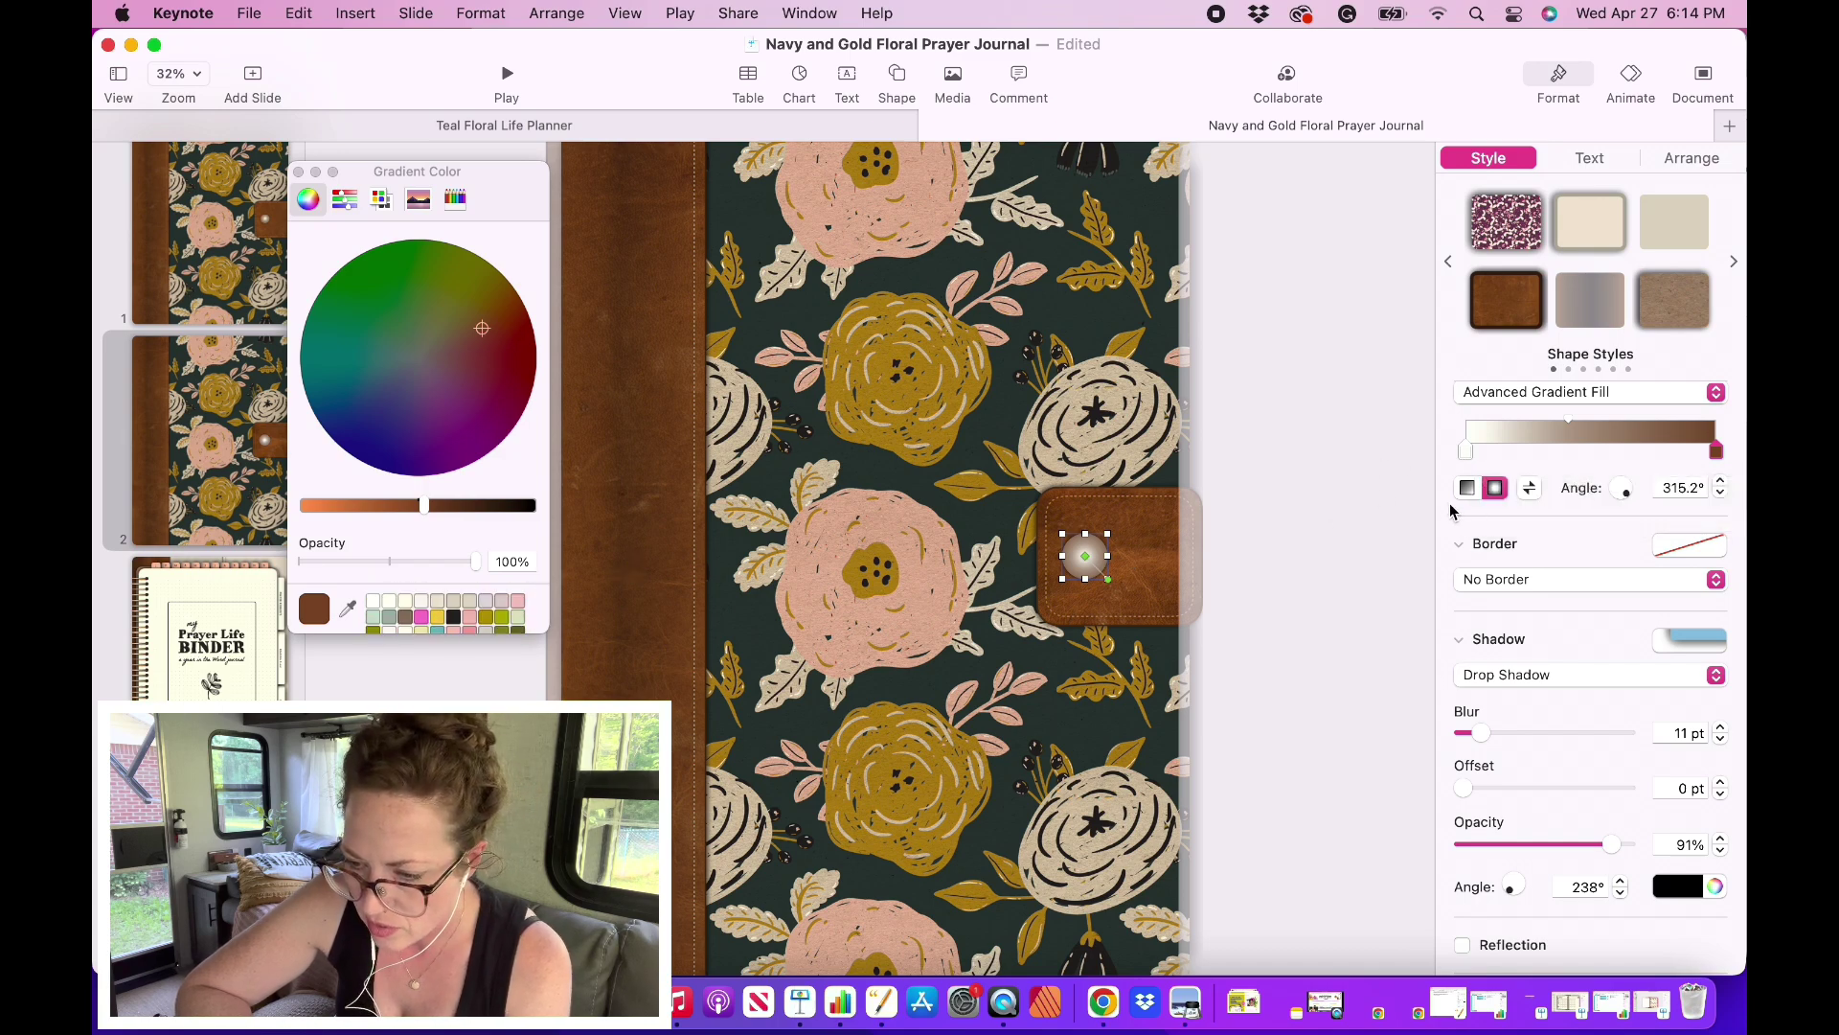
click(1466, 452)
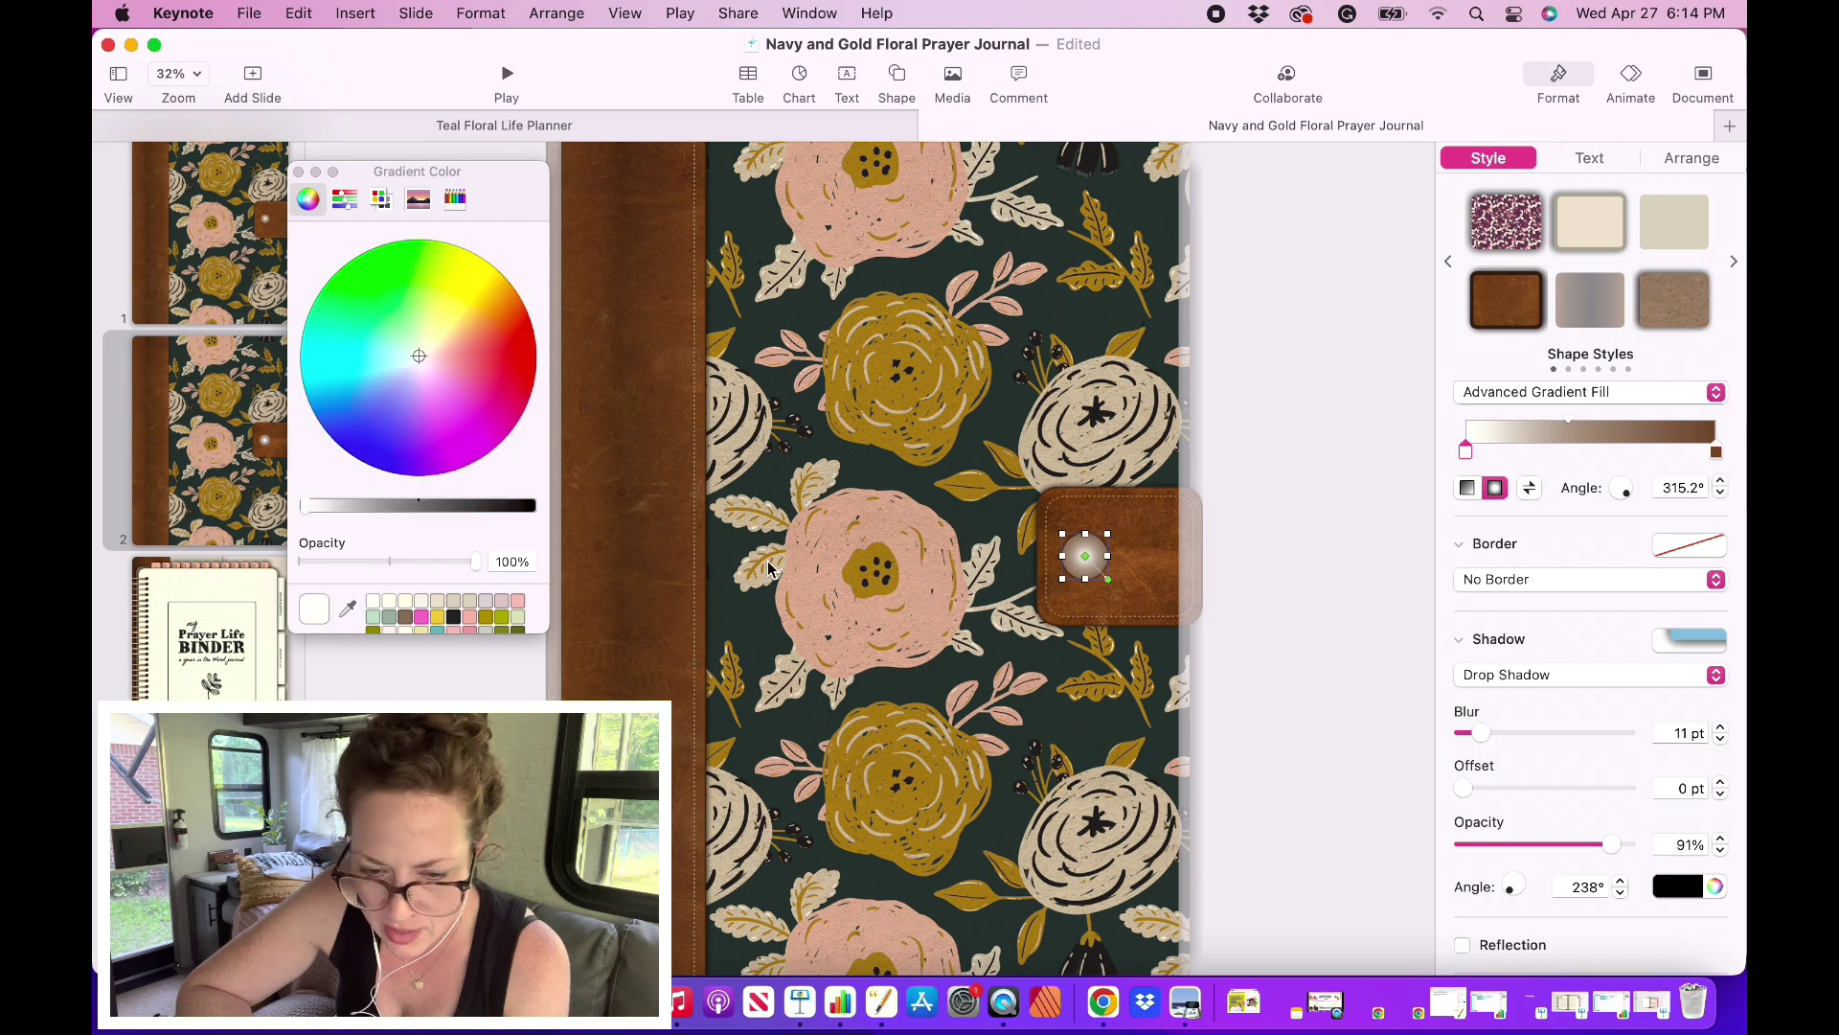
click(406, 604)
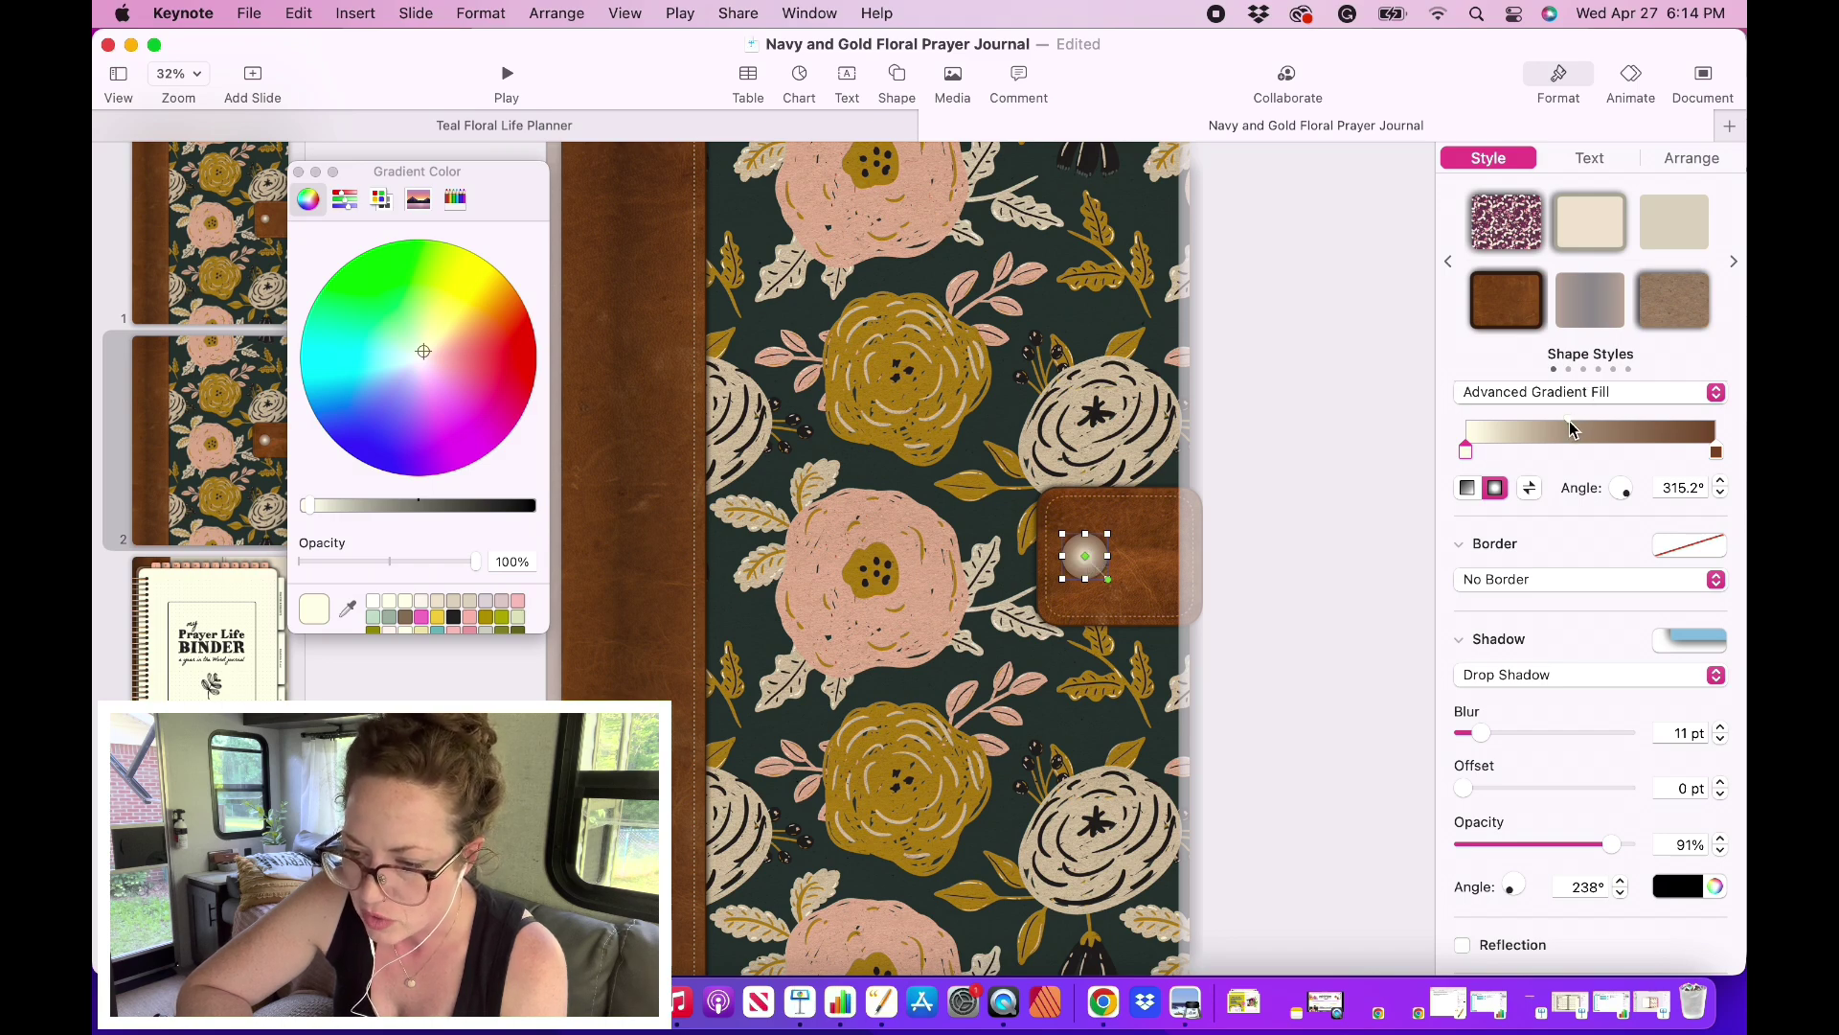
Step: Drag the gradient midpoint left so the button shows less cream, previewing it deselected
click(1316, 532)
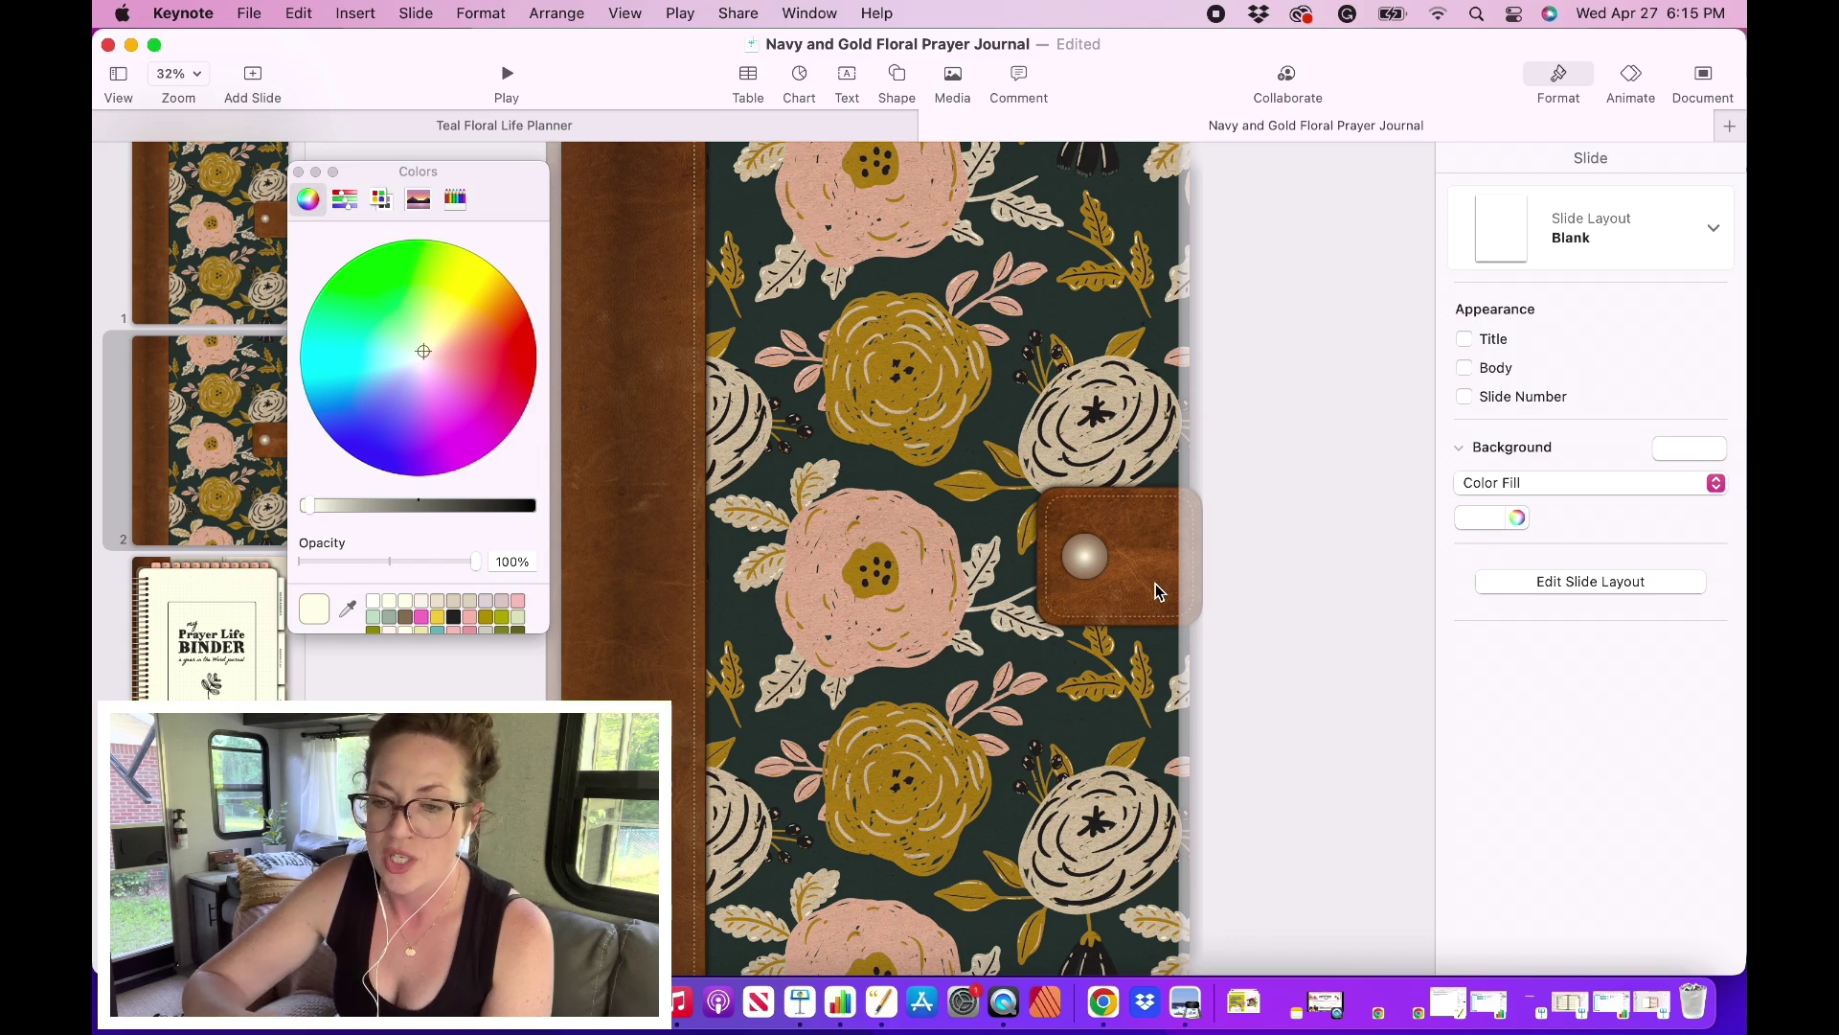
click(1085, 555)
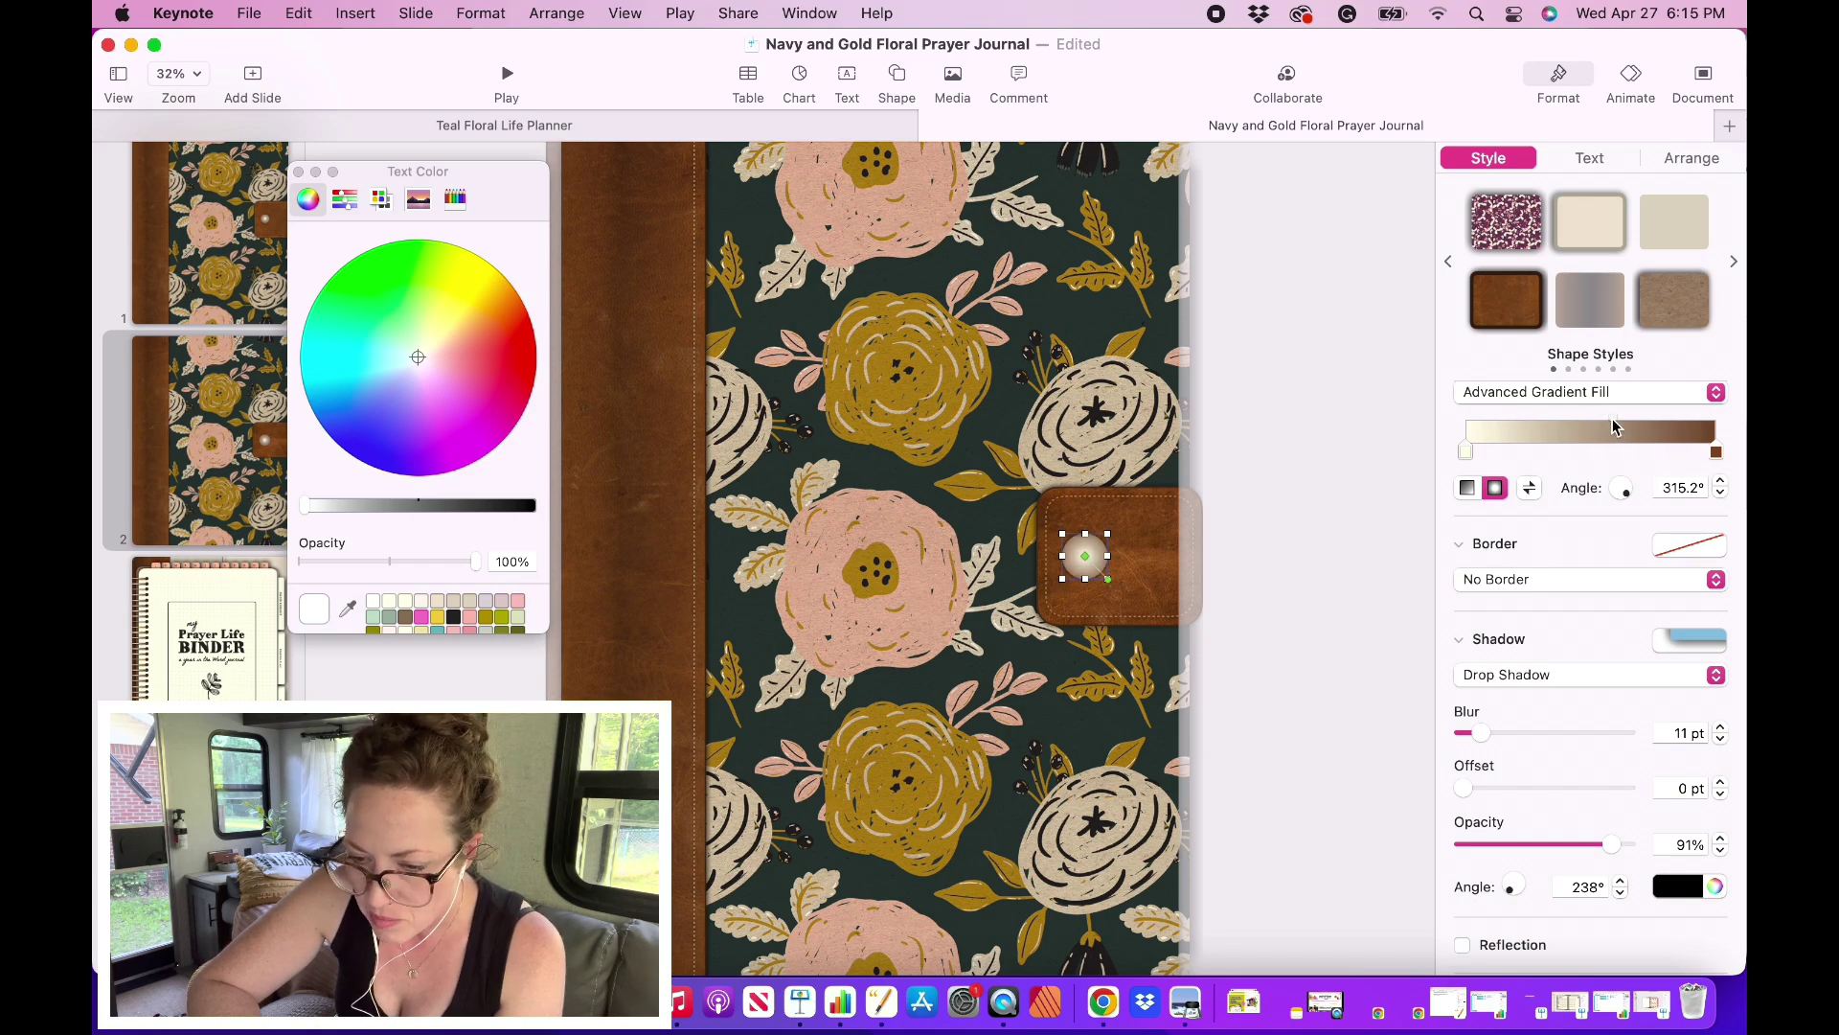
click(1331, 544)
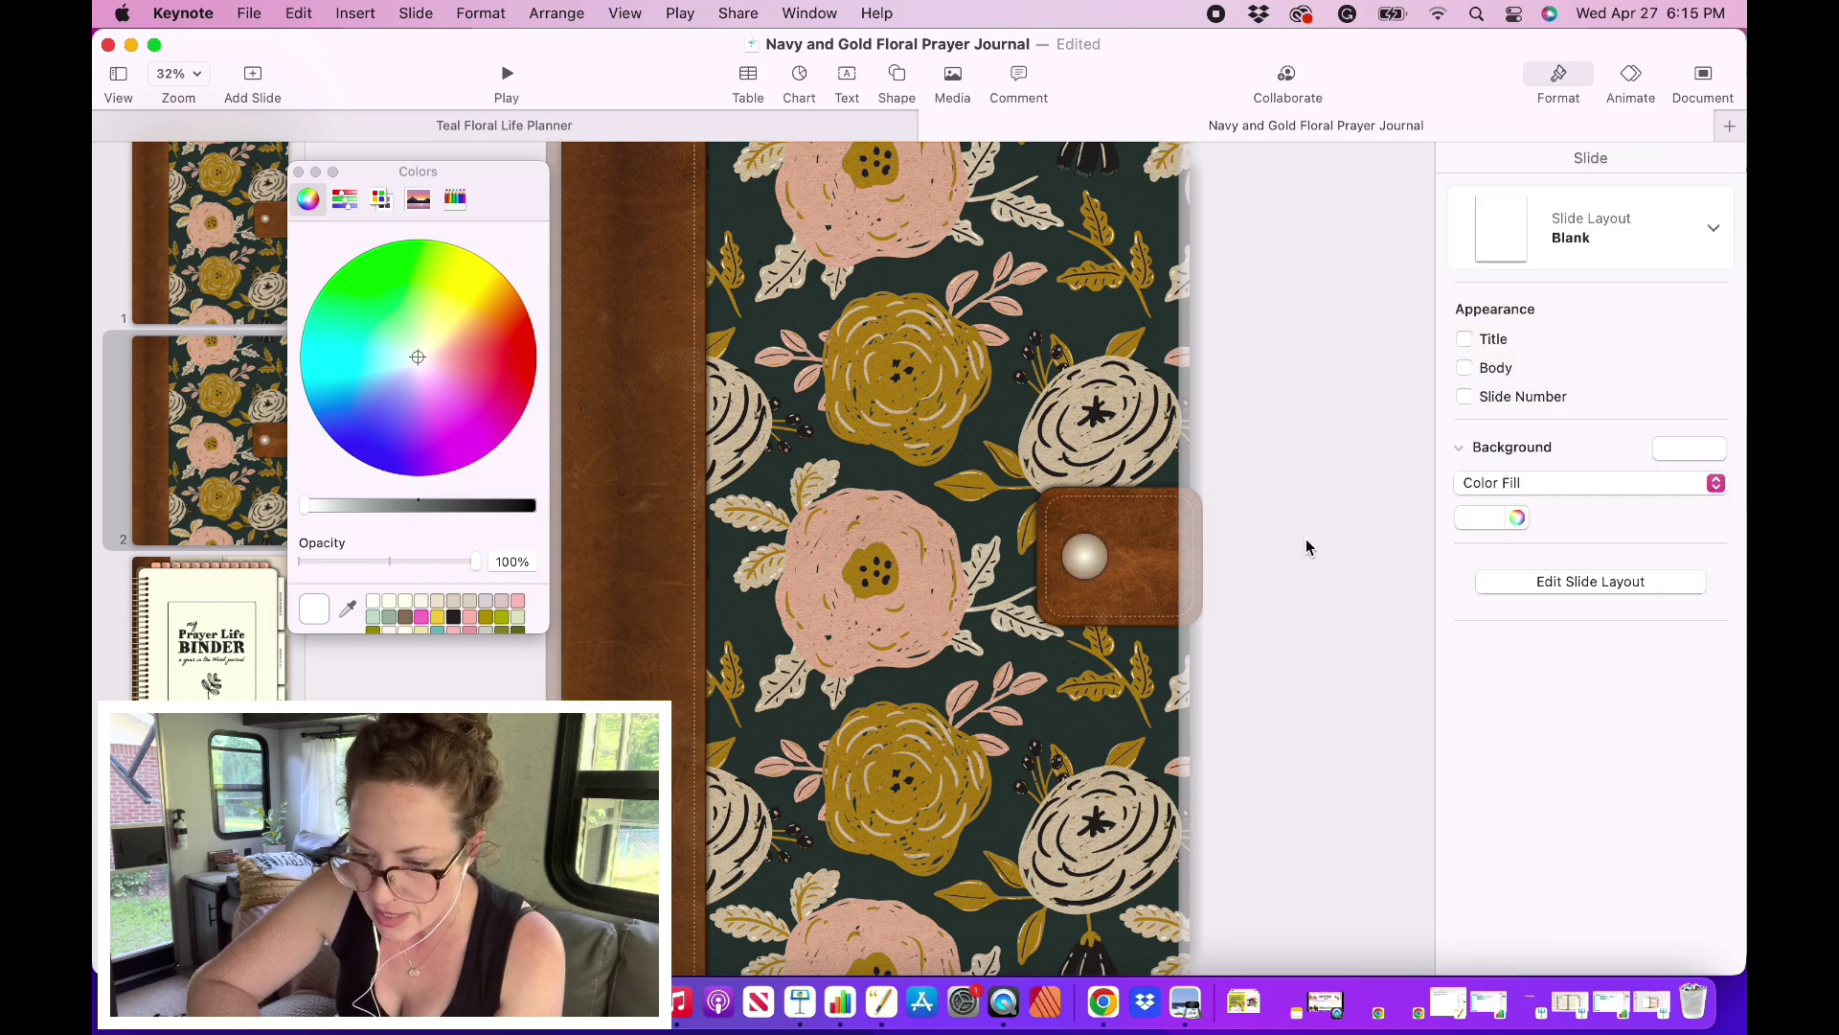
click(1083, 558)
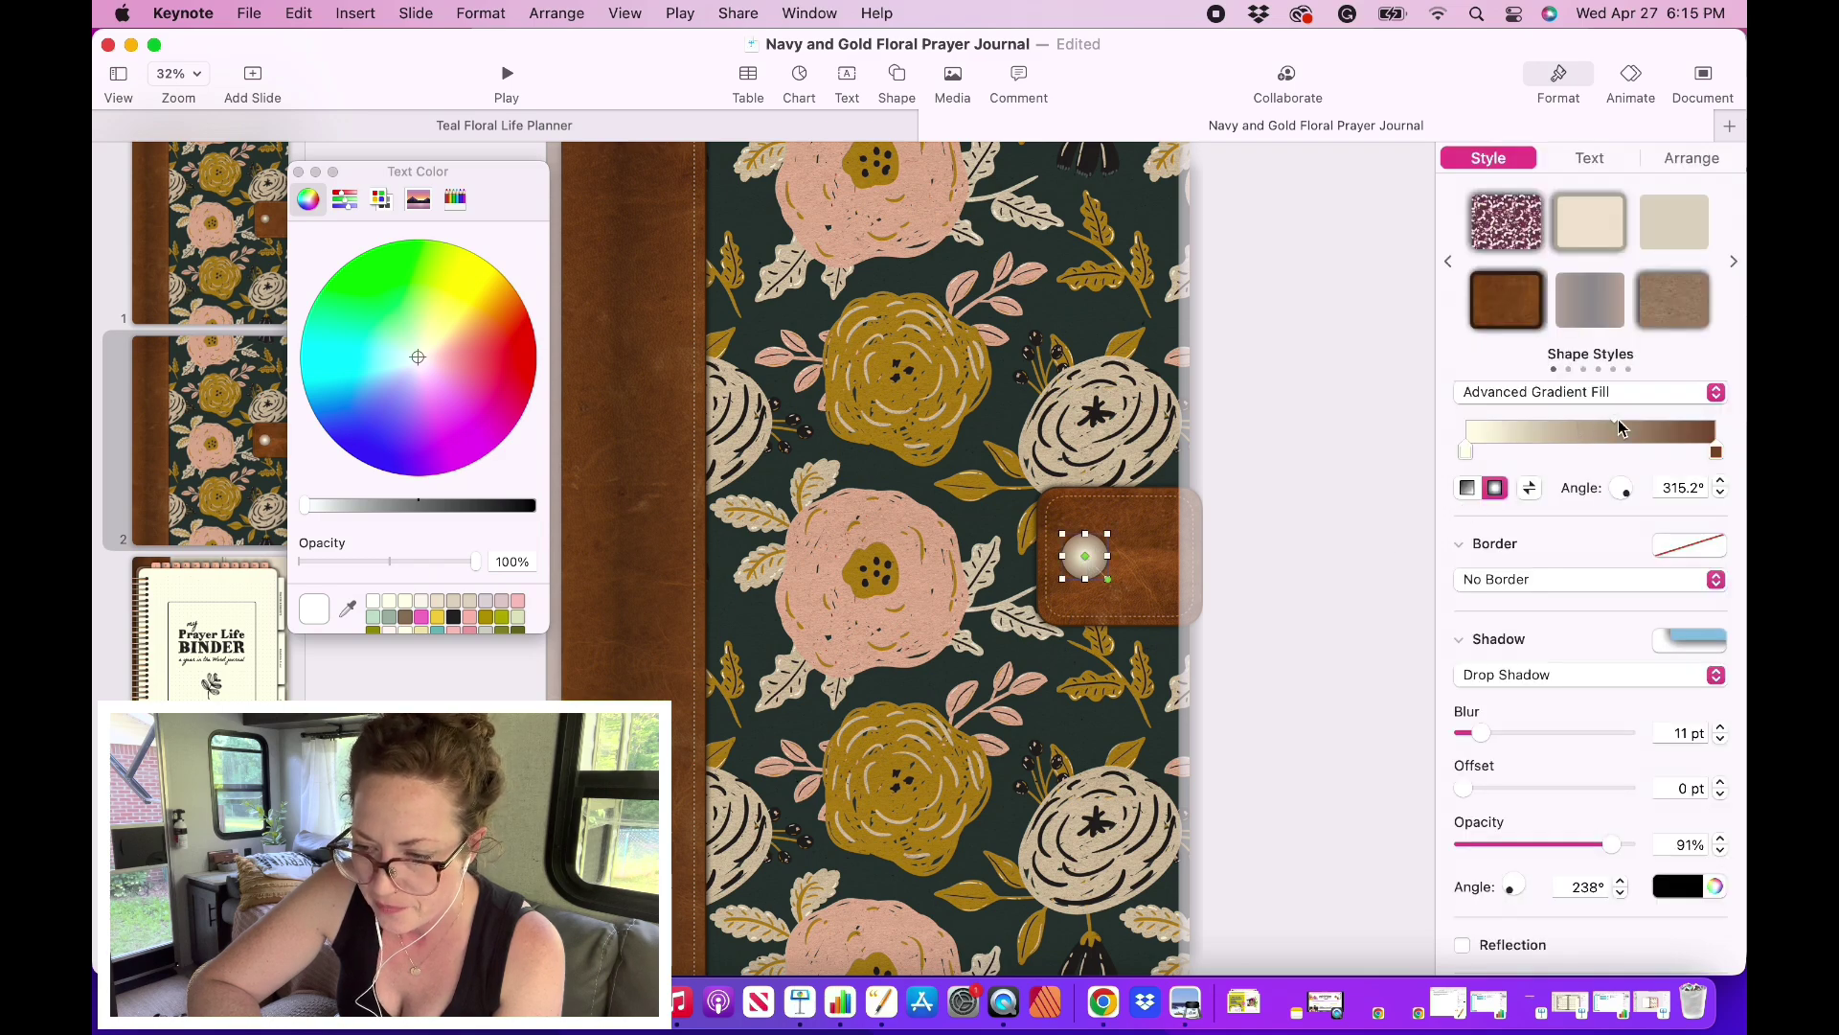
mouse_move(1613, 420)
mouse_down()
mouse_move(1519, 421)
mouse_move(1568, 420)
mouse_up()
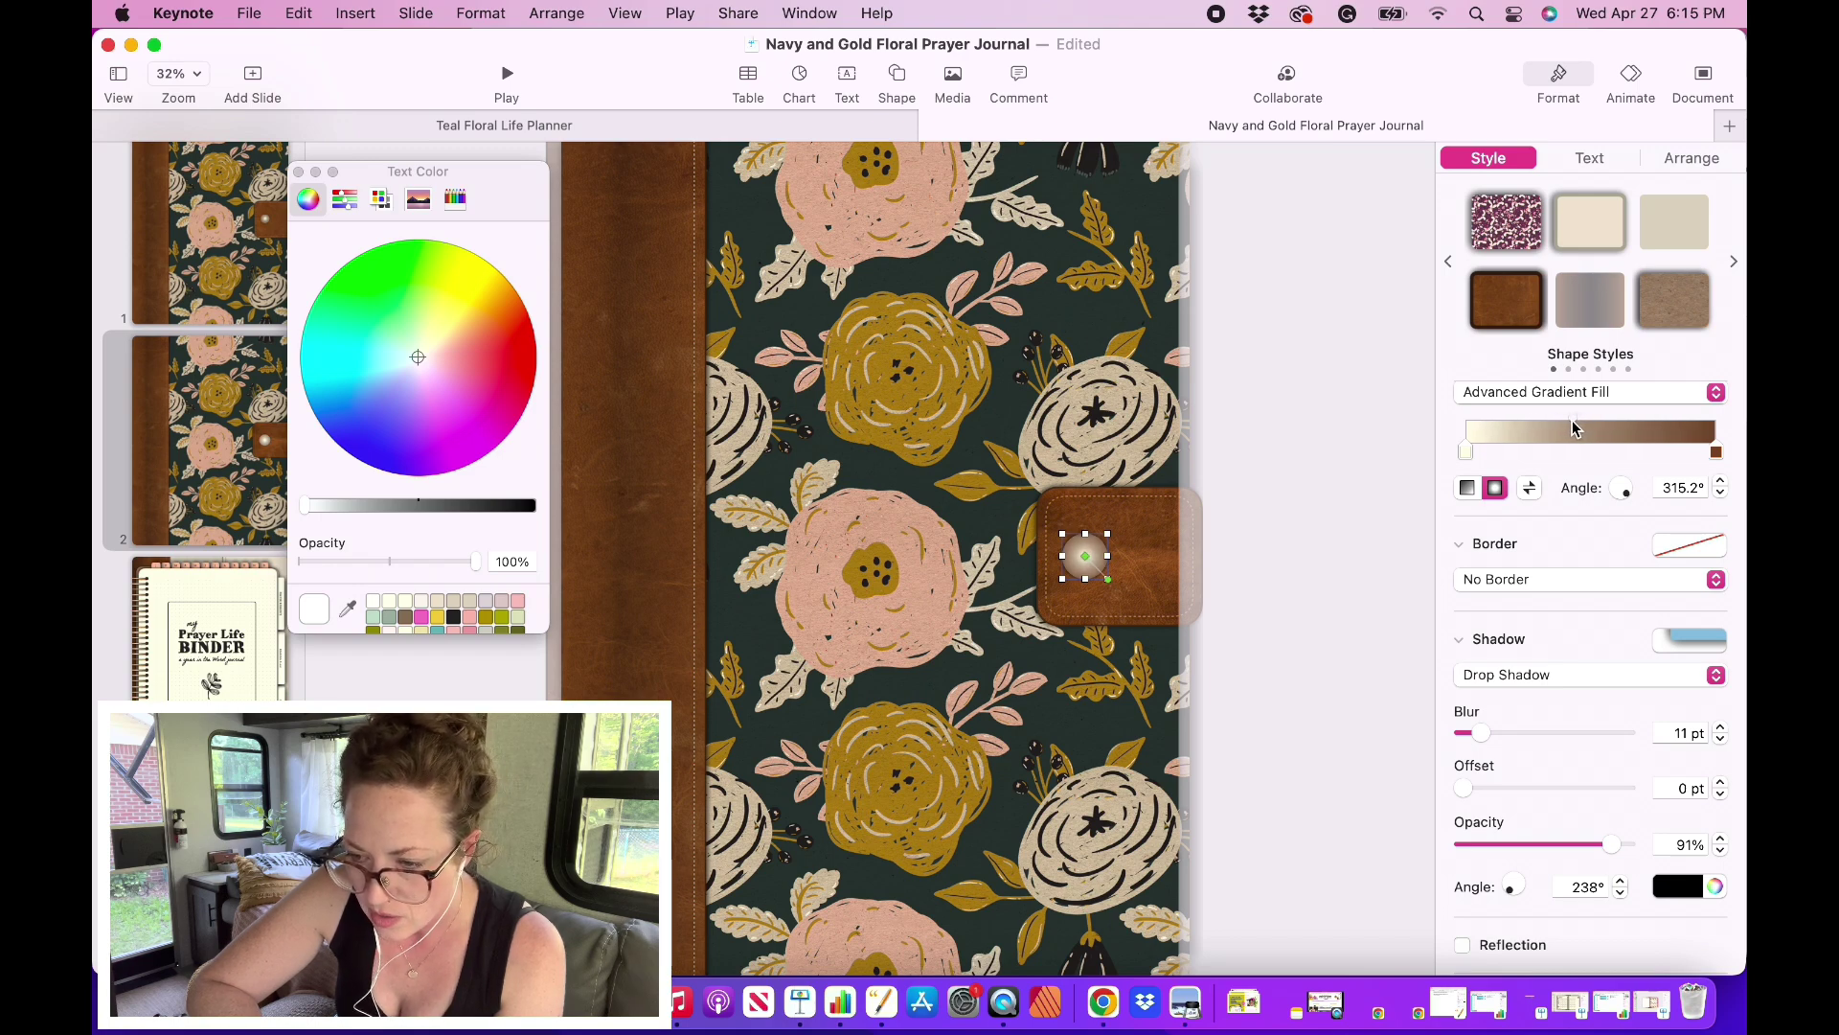
click(1303, 496)
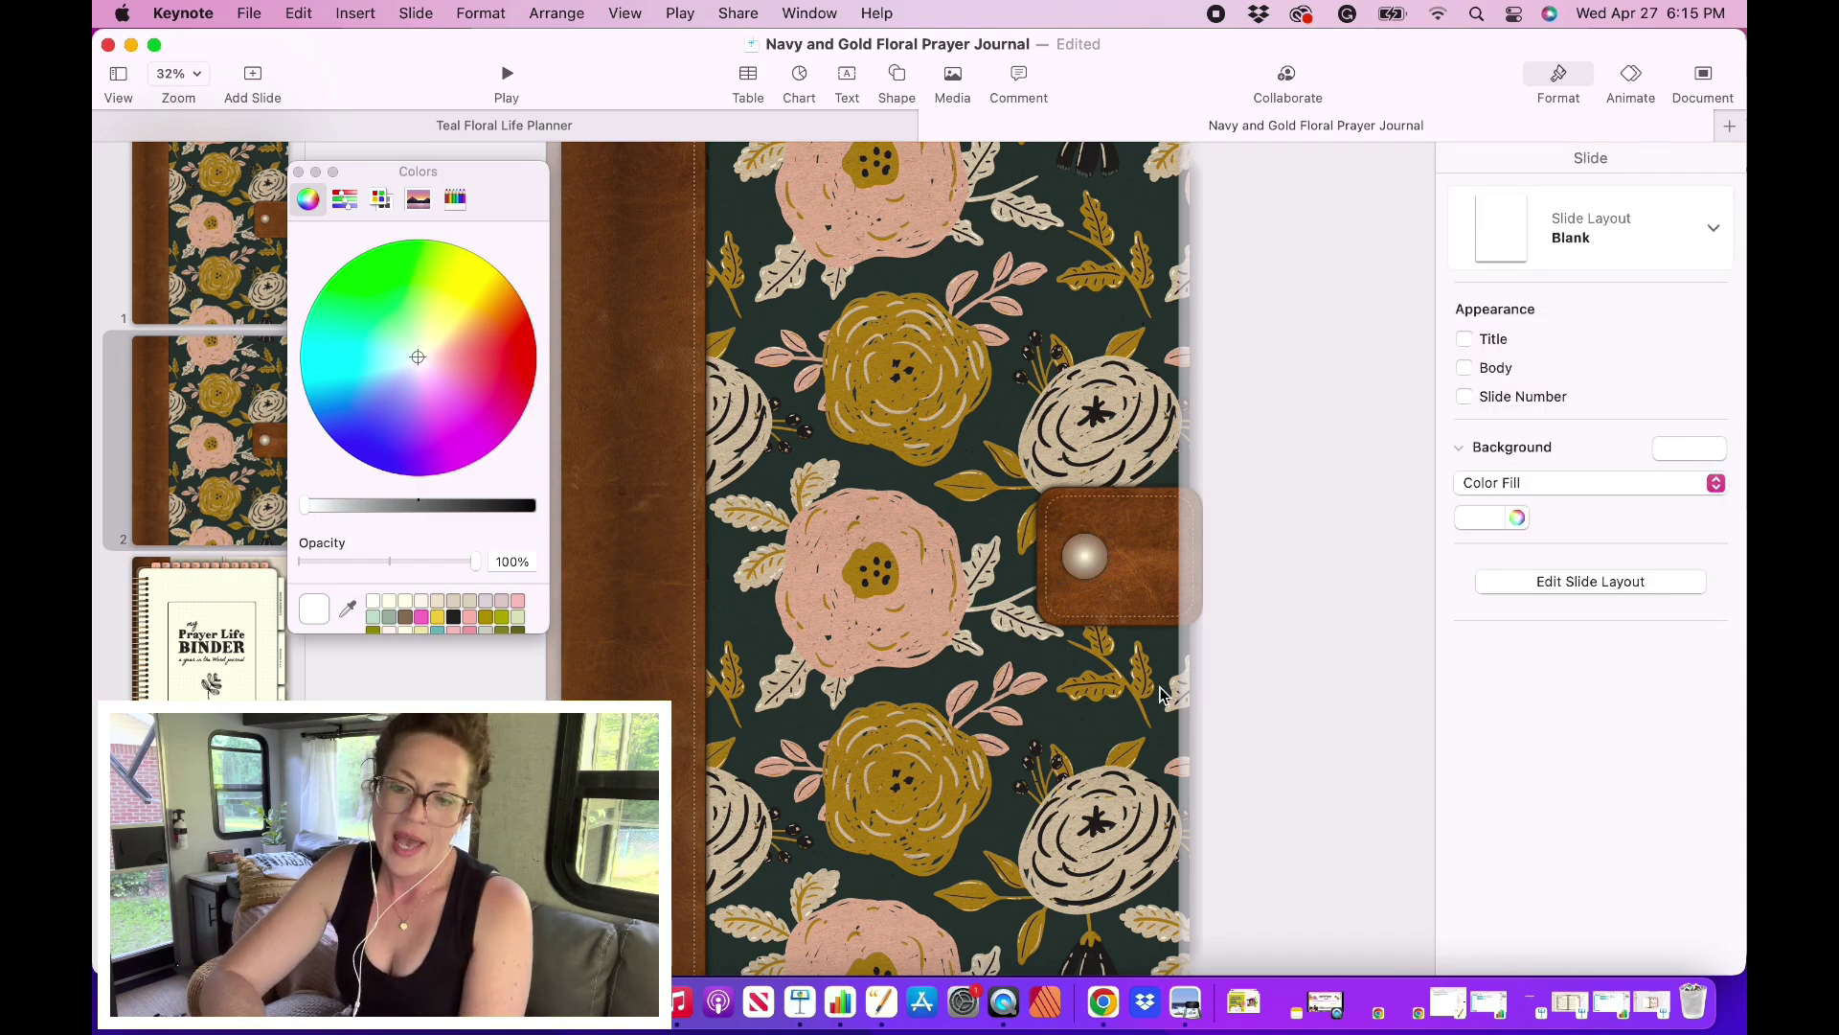
scroll(1161, 694, down, 3)
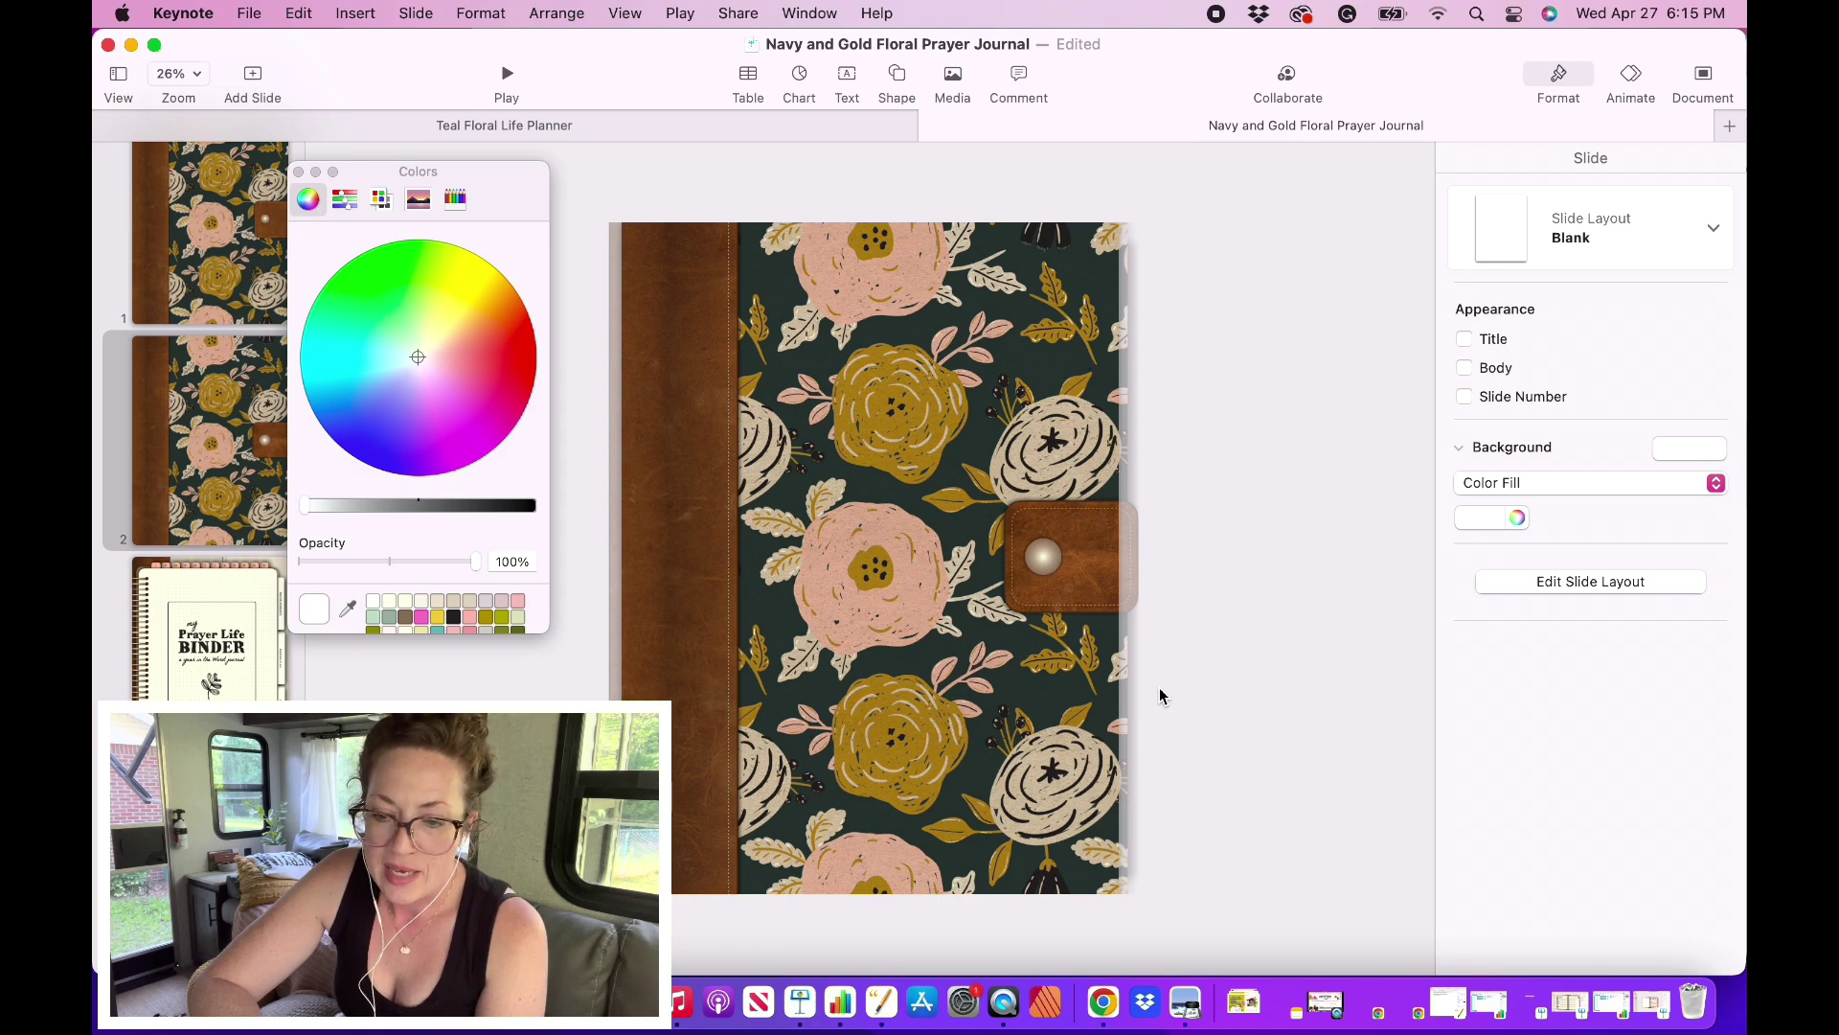
scroll(1161, 695, up, 3)
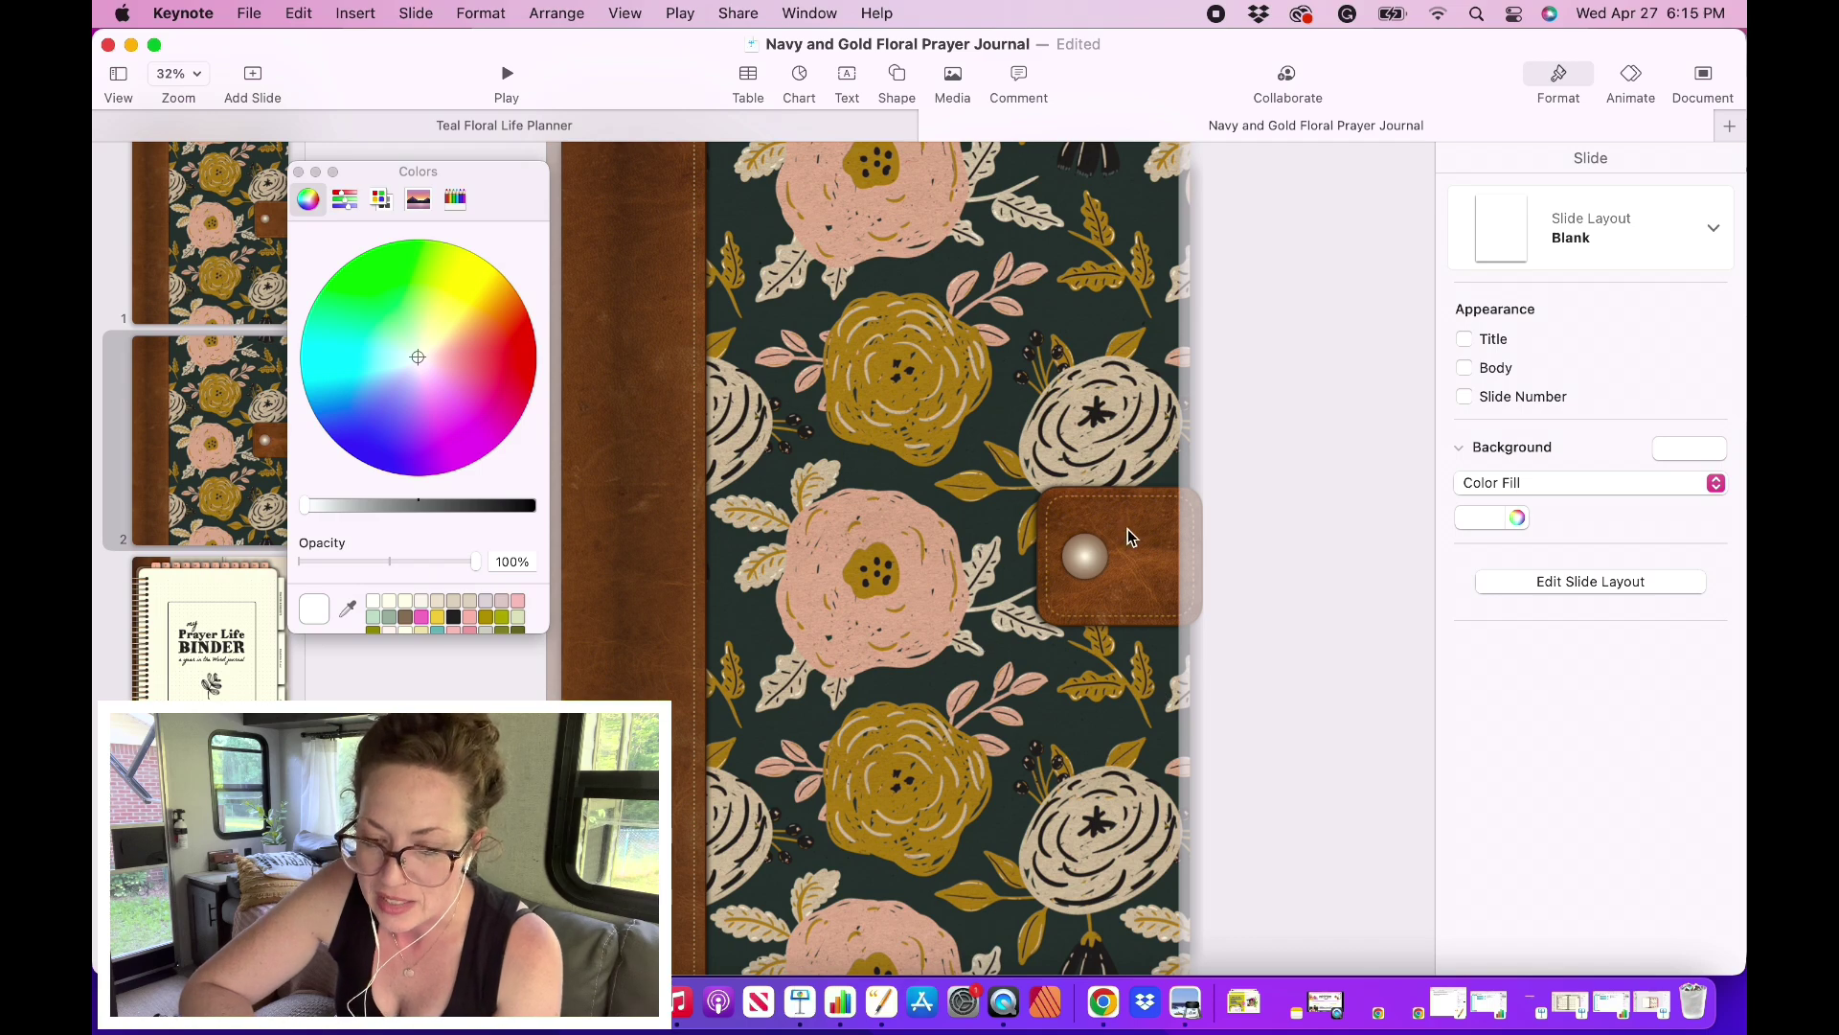
click(1092, 555)
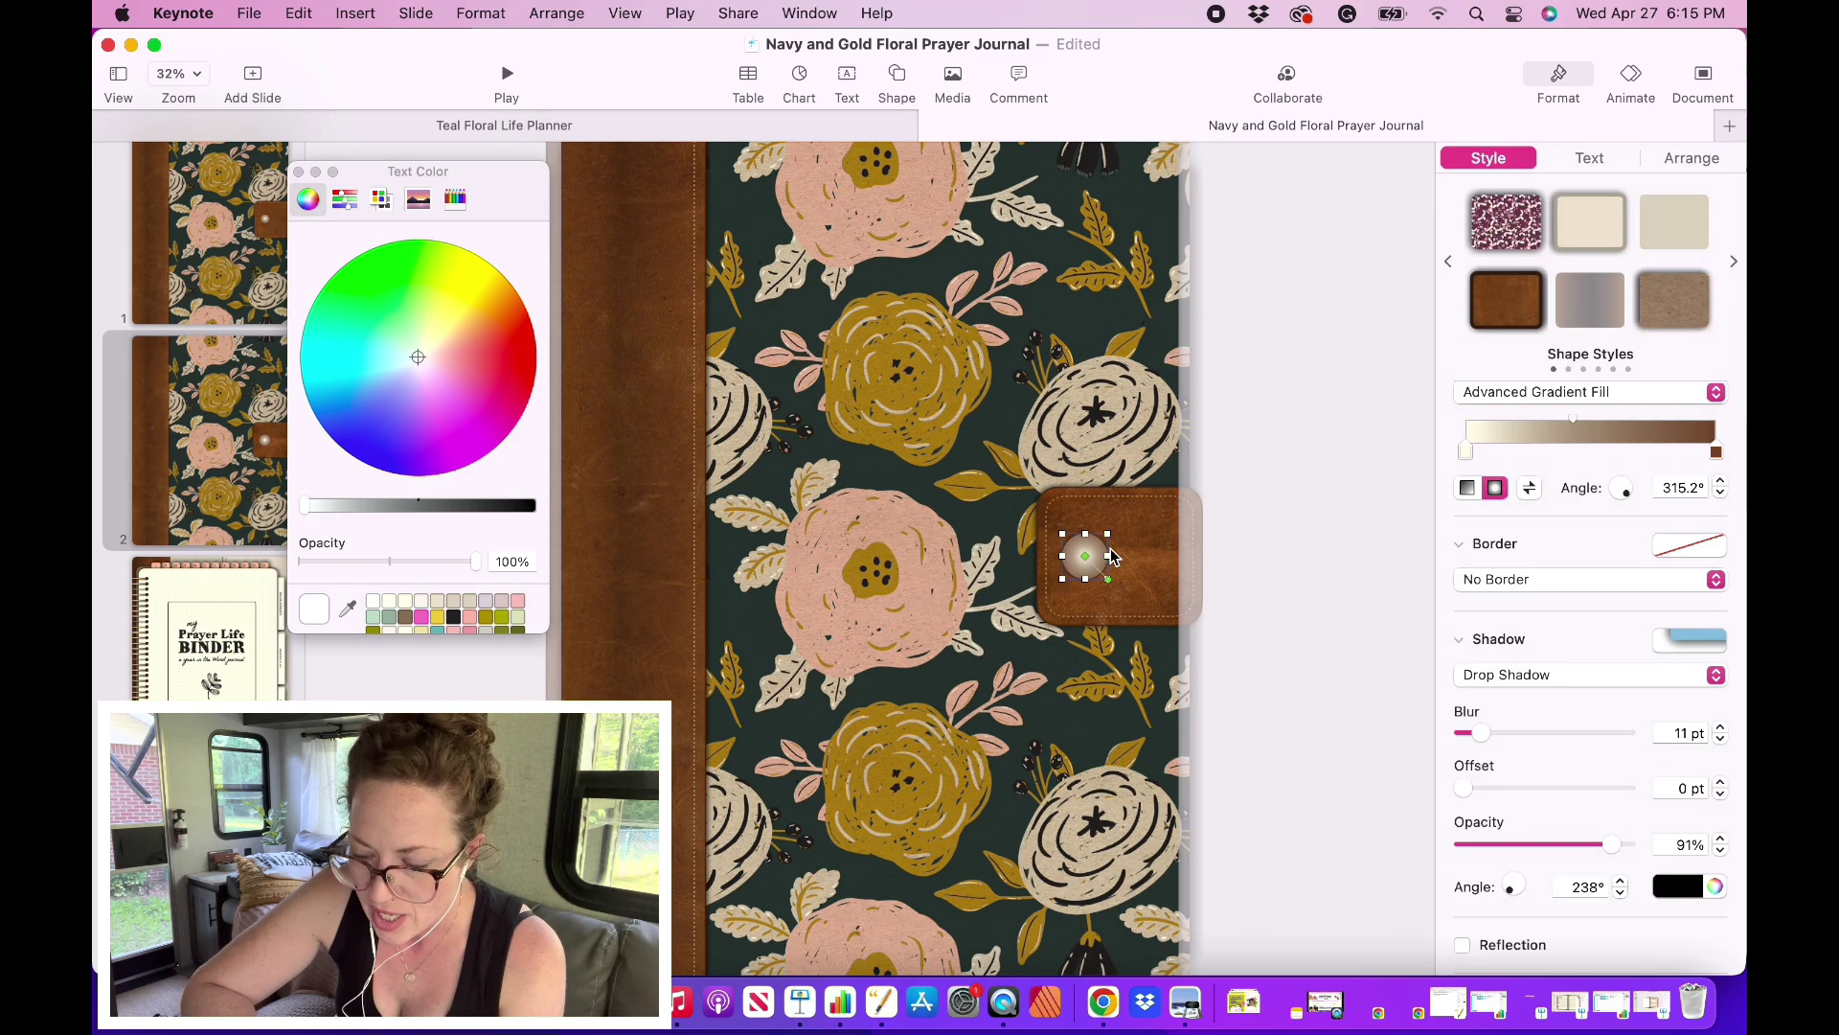
scroll(1595, 752, down, 4)
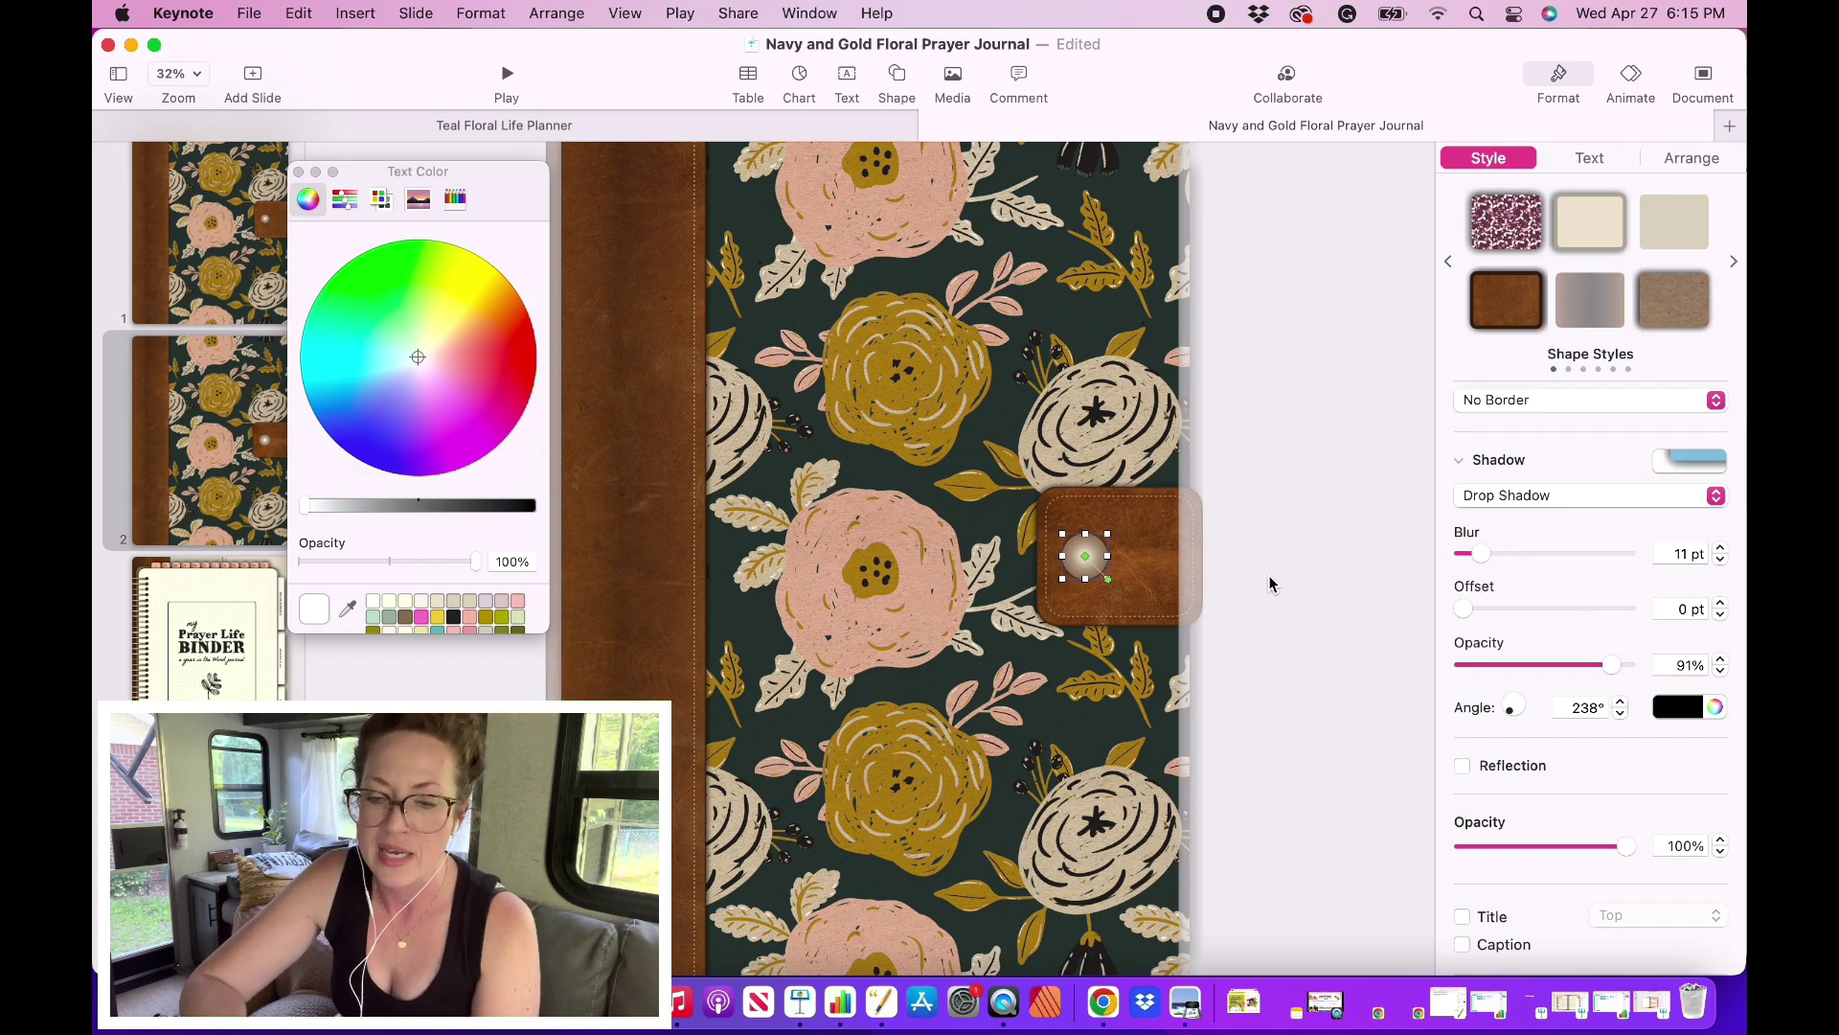
click(1280, 602)
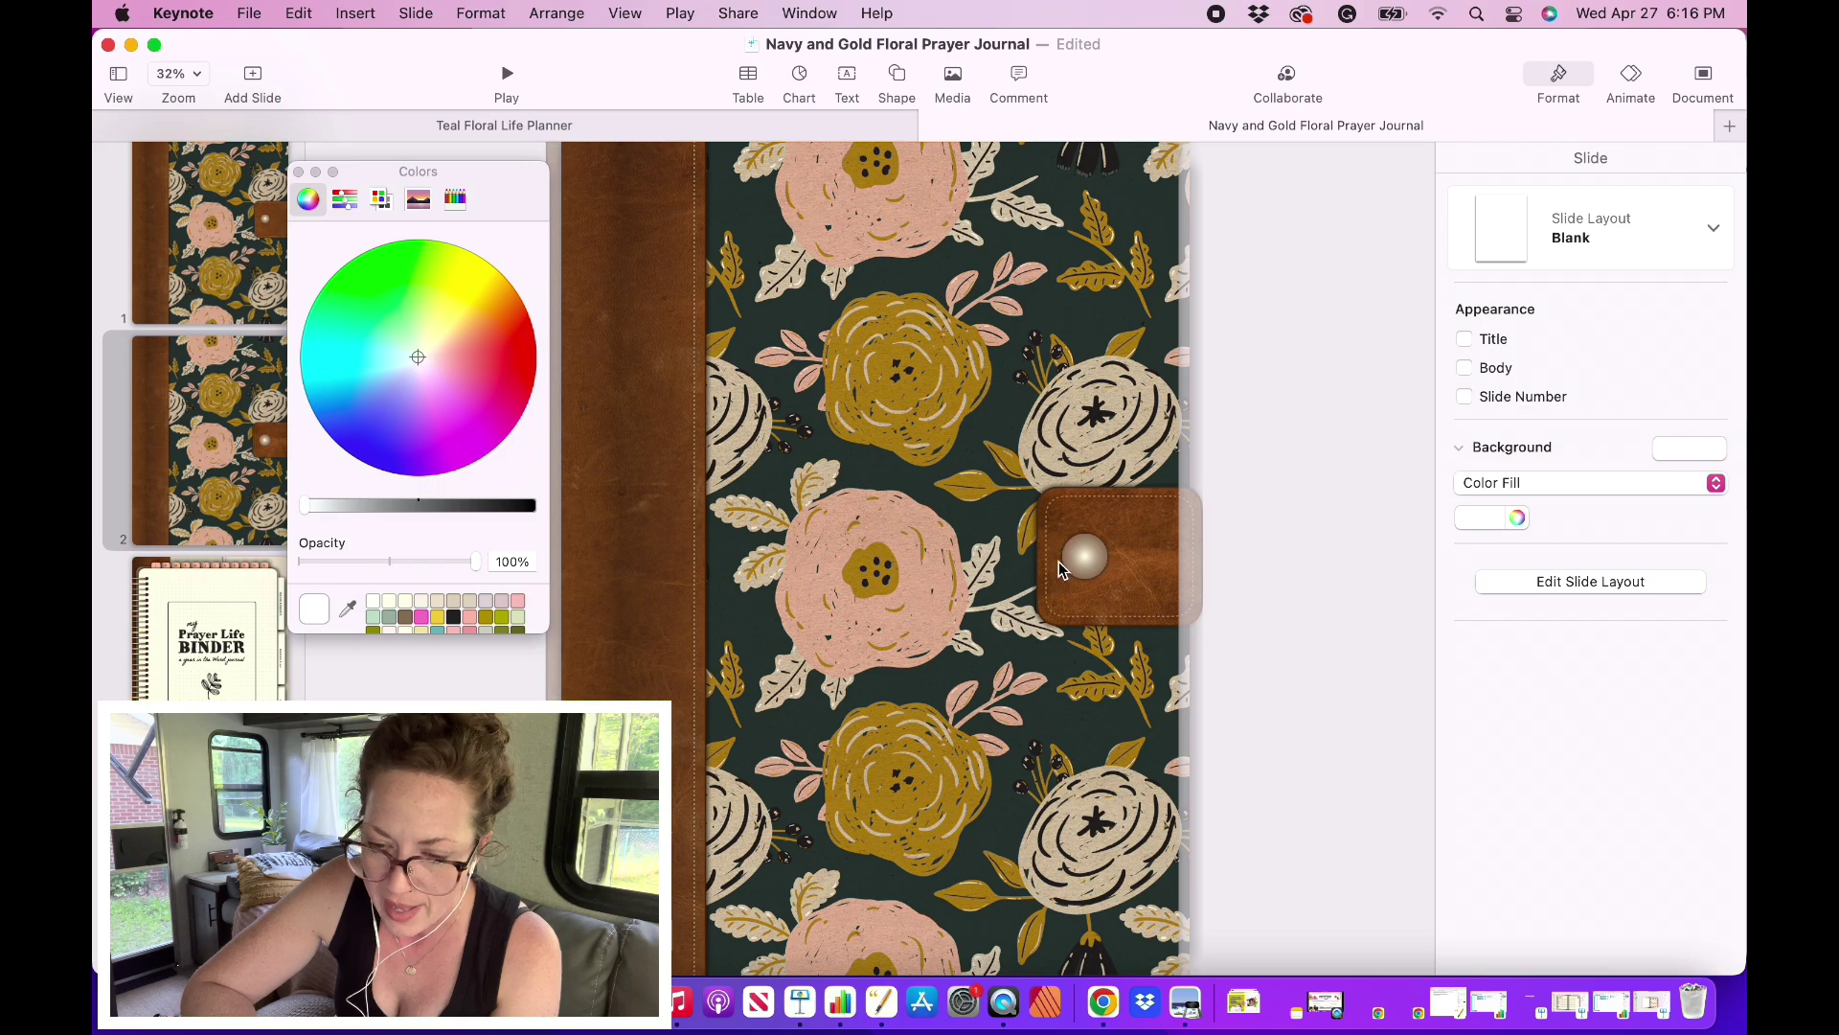
click(1097, 553)
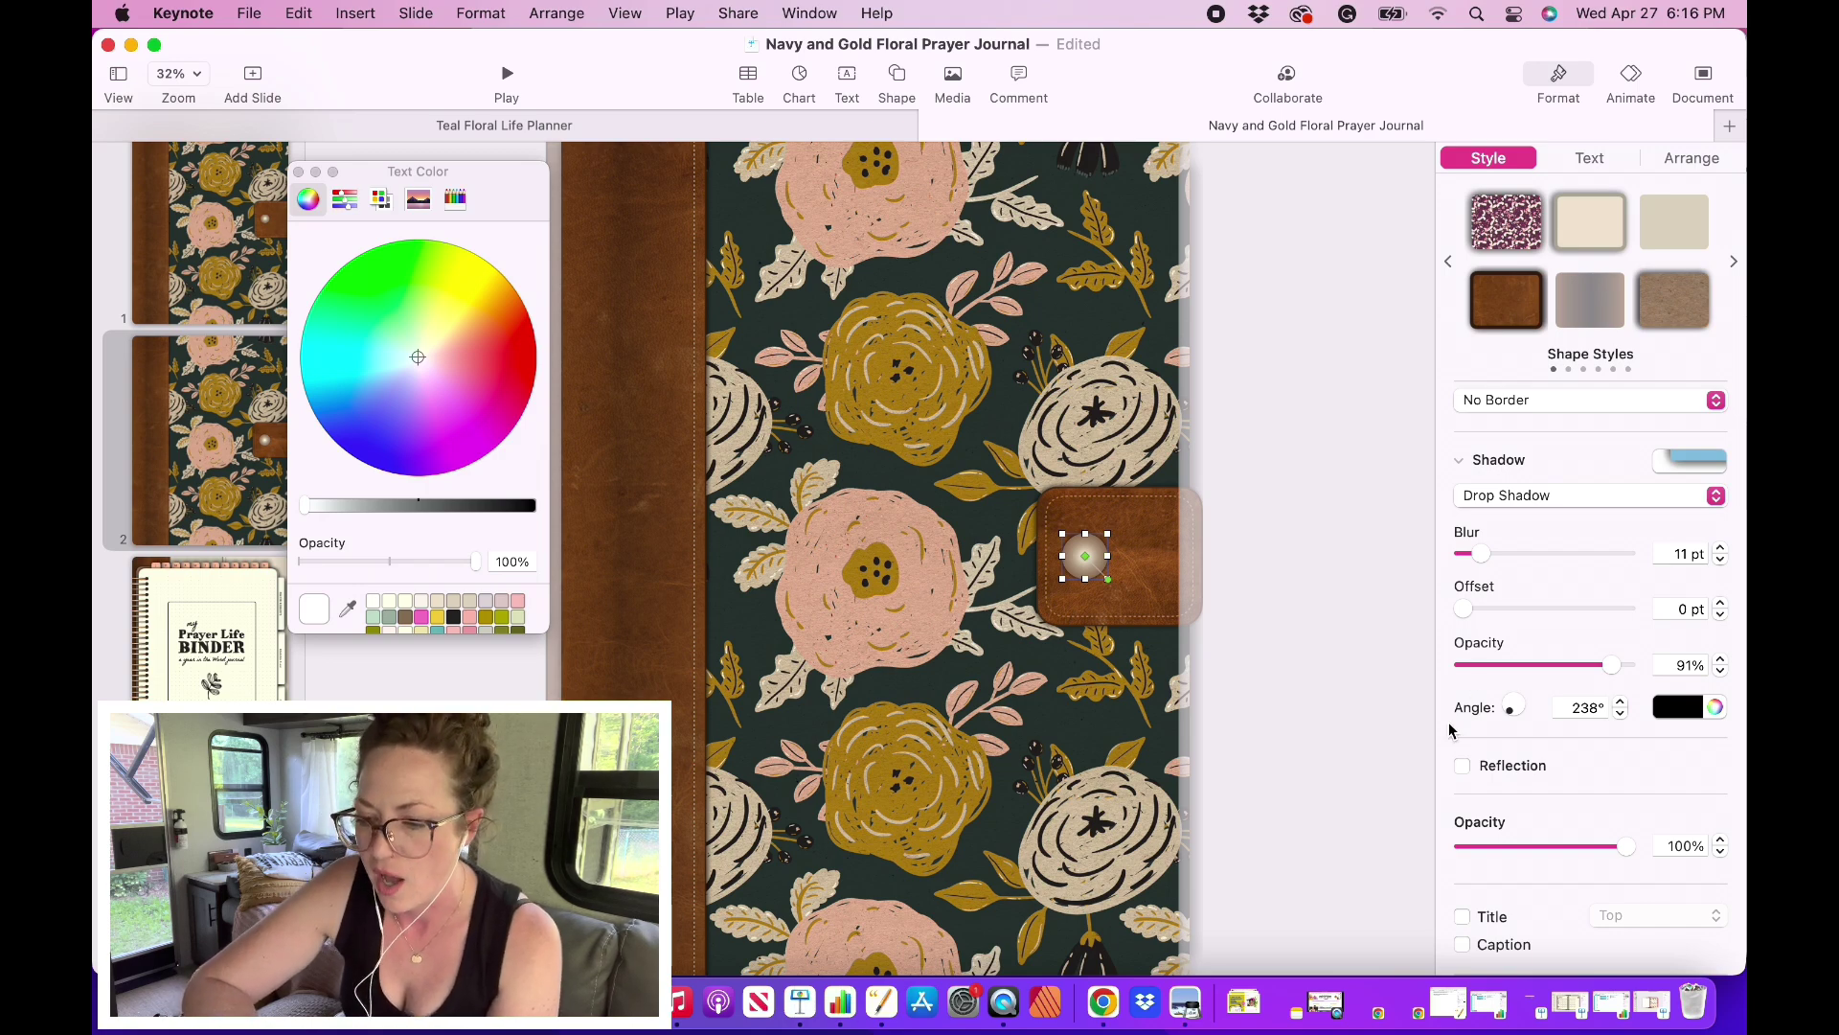
click(1291, 663)
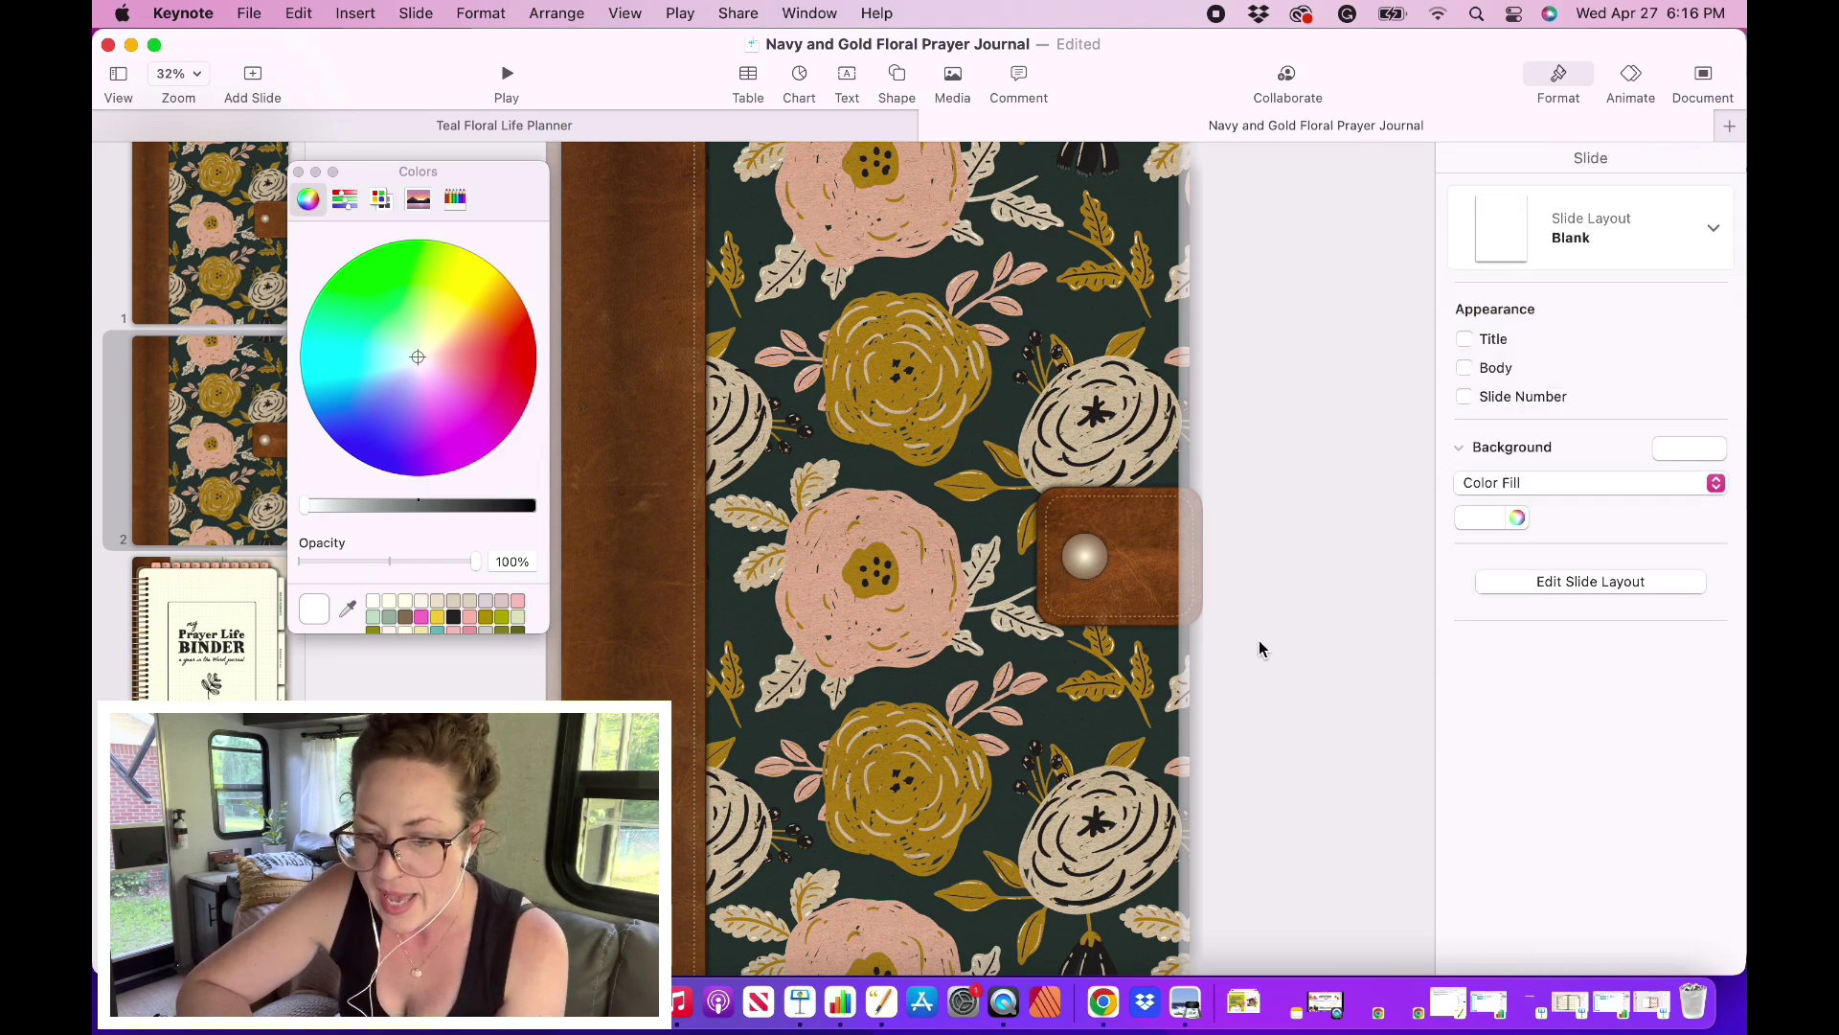